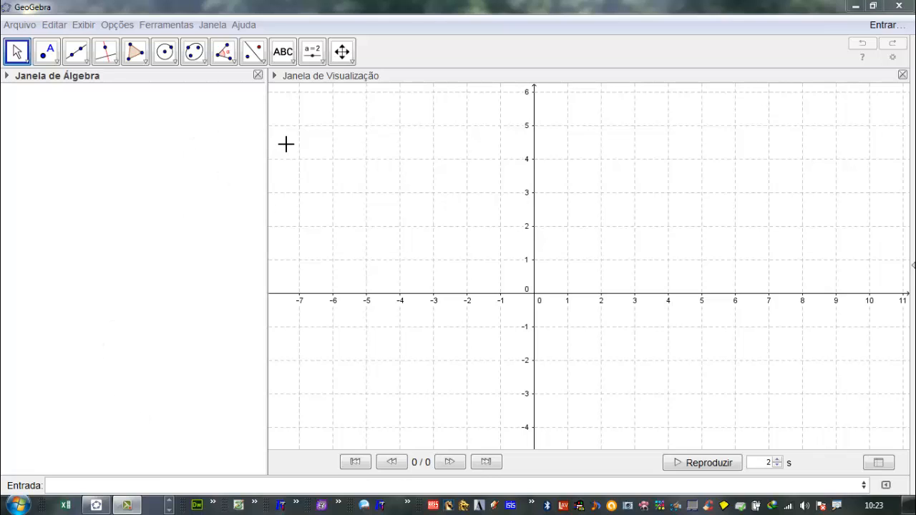
- Place a point at (2, 3) on the grid and move it to (3, 3)
left_click_drag(265, 136, 249, 135)
left_click(50, 54)
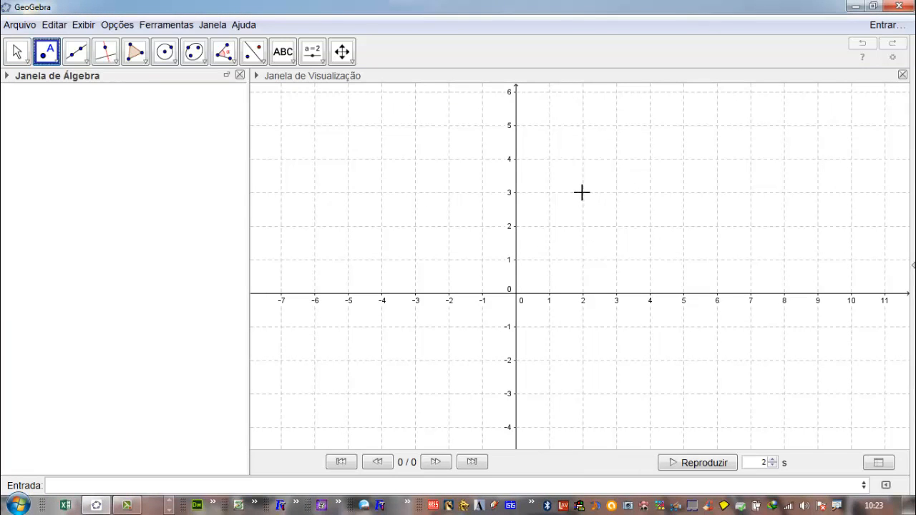
left_click(582, 193)
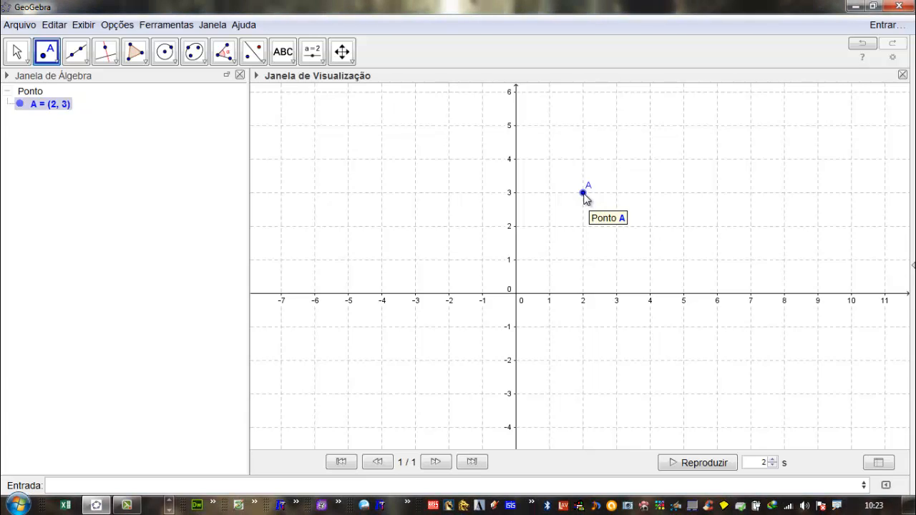
left_click_drag(584, 195, 619, 203)
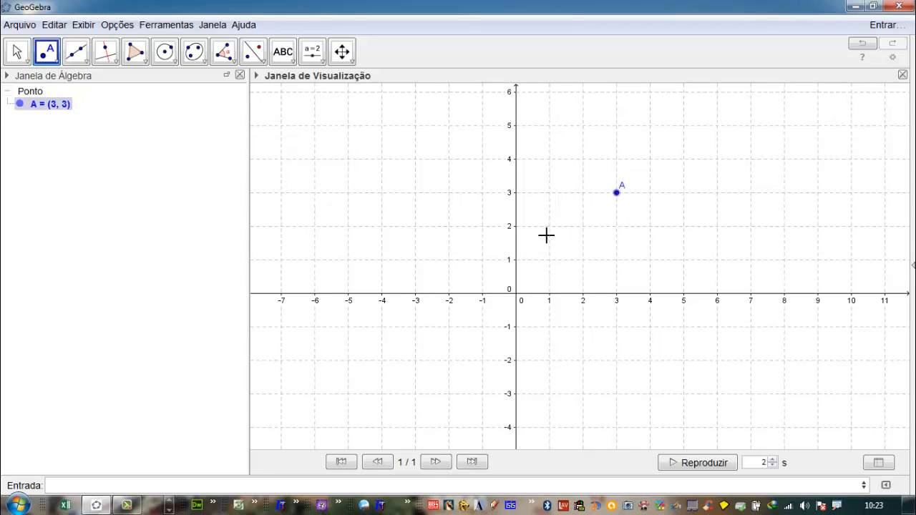
- Redefine point A by entering A=(-1,-2)
left_click(90, 485)
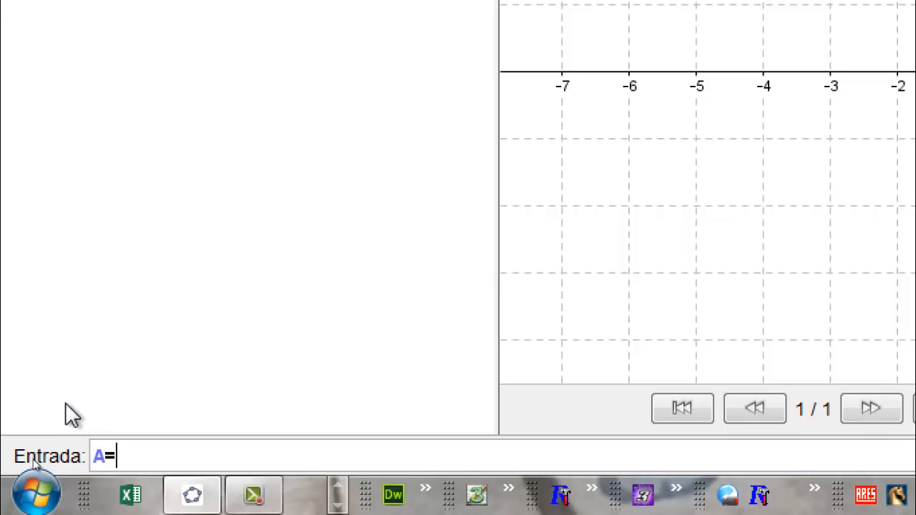
type("(-1,-2")
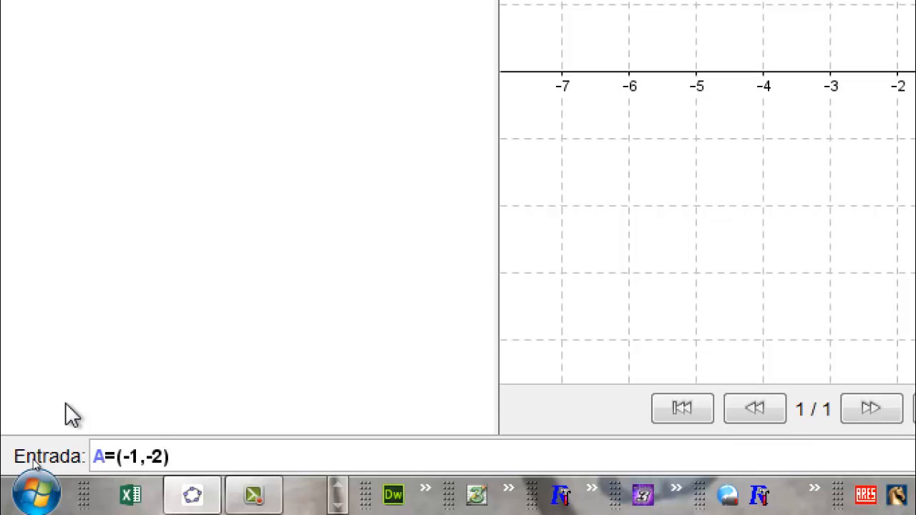
key("Return")
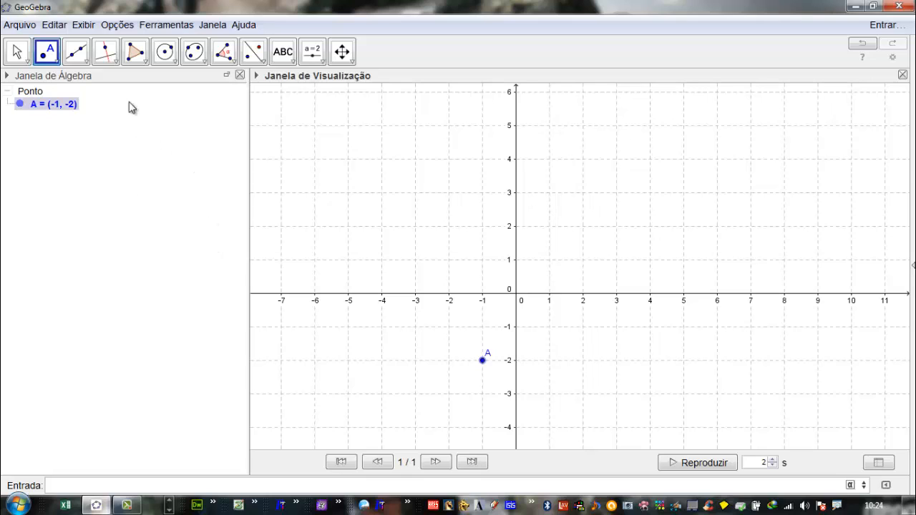
- Draw a vector with the Vetor tool from (-1, 1) to (1, 2)
left_click(82, 55)
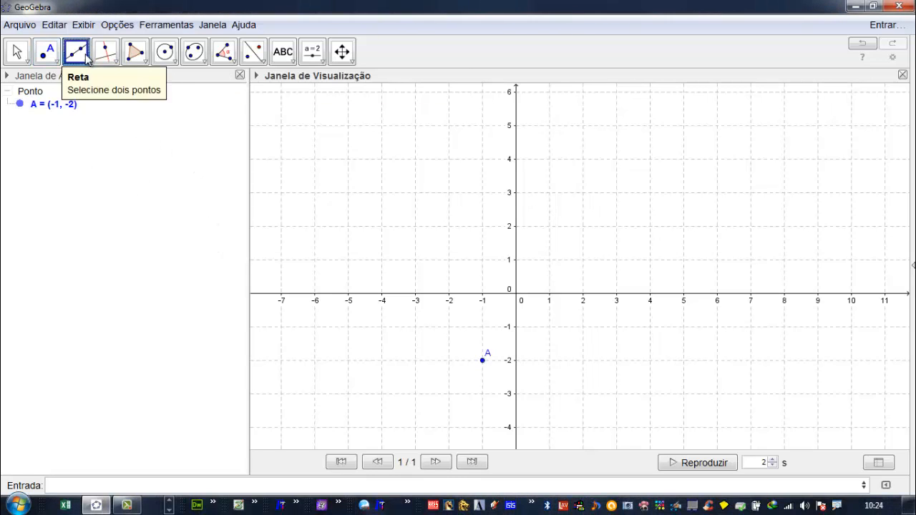
left_click(87, 62)
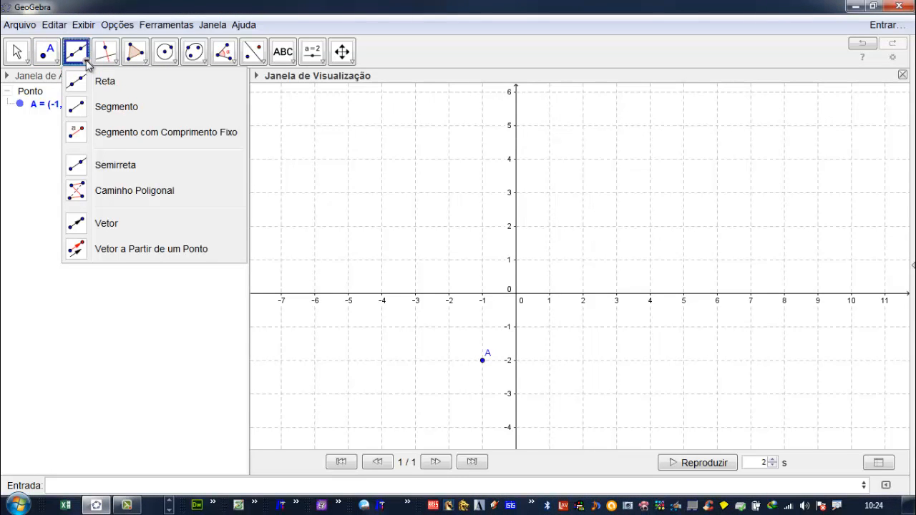
left_click(101, 224)
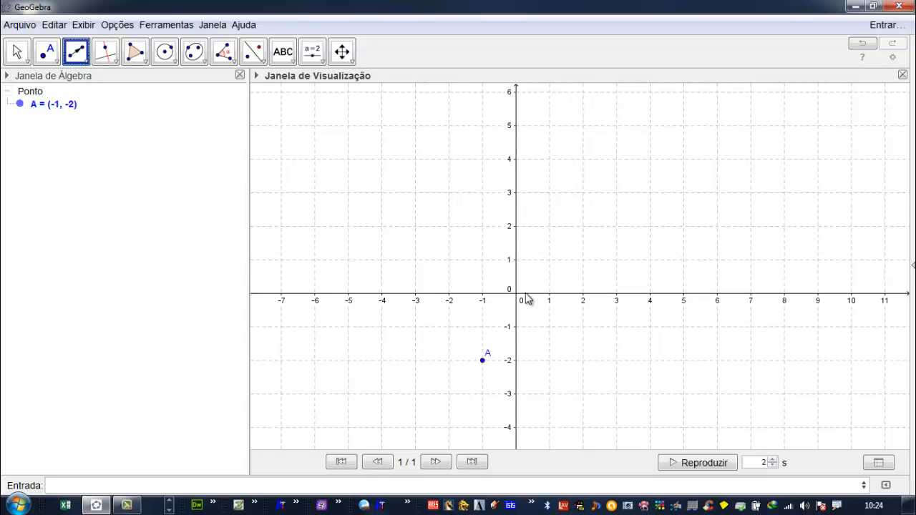
left_click(483, 259)
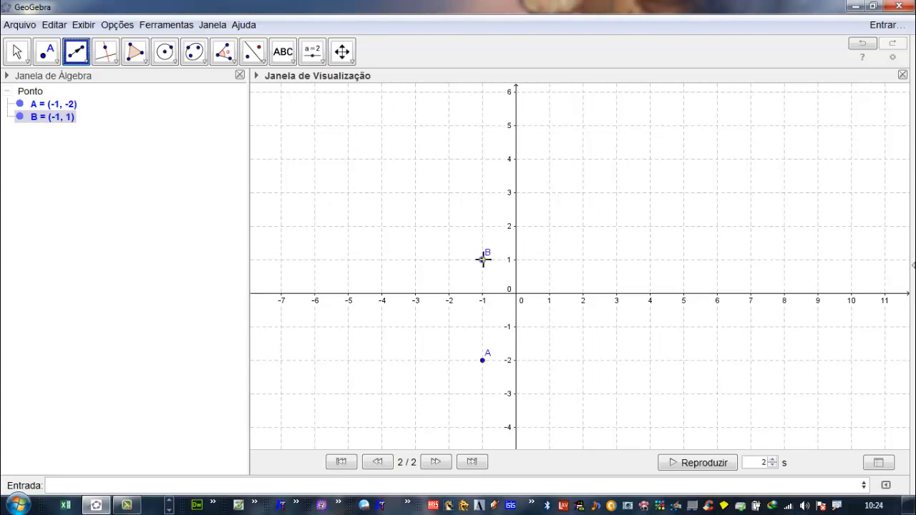
left_click(549, 226)
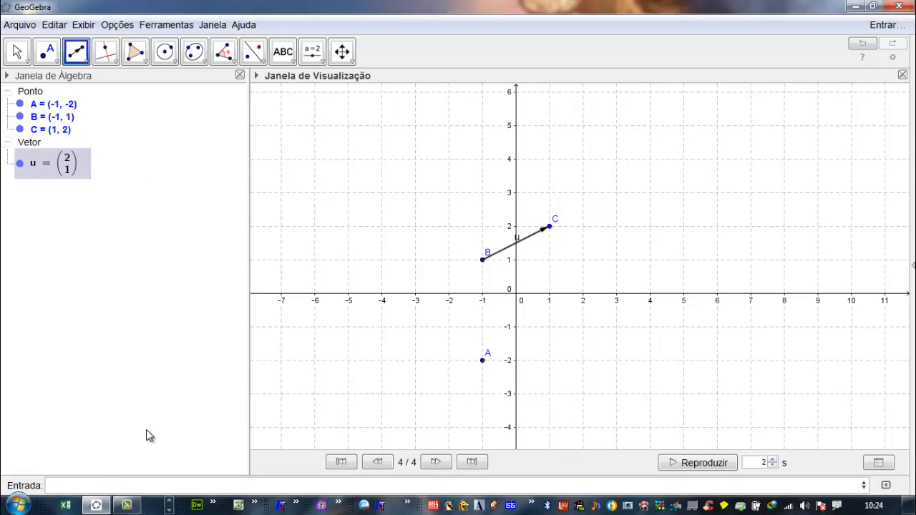
- Translate point A by vector u with the command Transladar[A,u]
left_click(92, 484)
type("Tra")
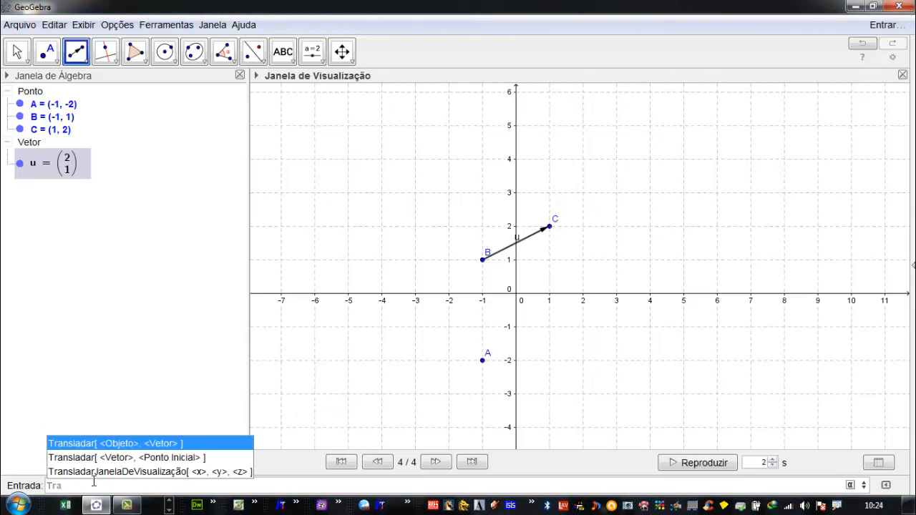
type("nladar")
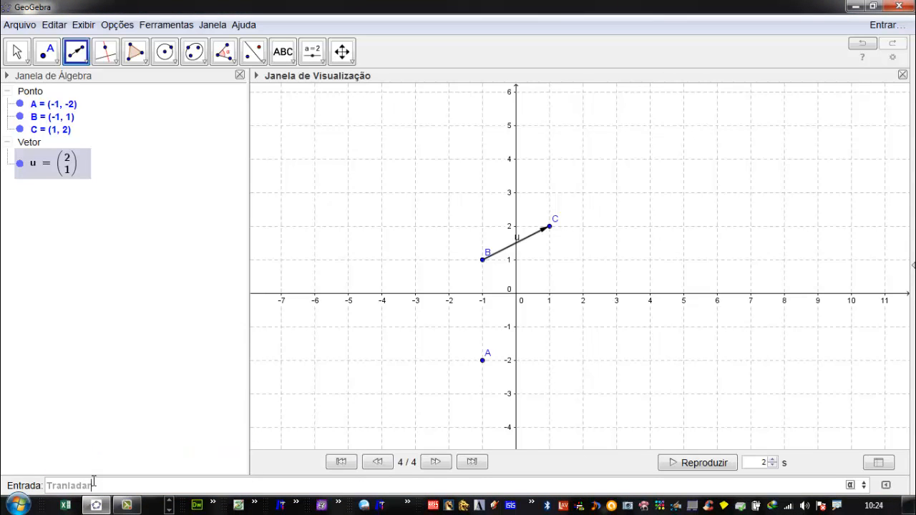
key("BackSpace")
key("BackSpace")
key("BackSpace")
key("BackSpace")
key("BackSpace")
type("s")
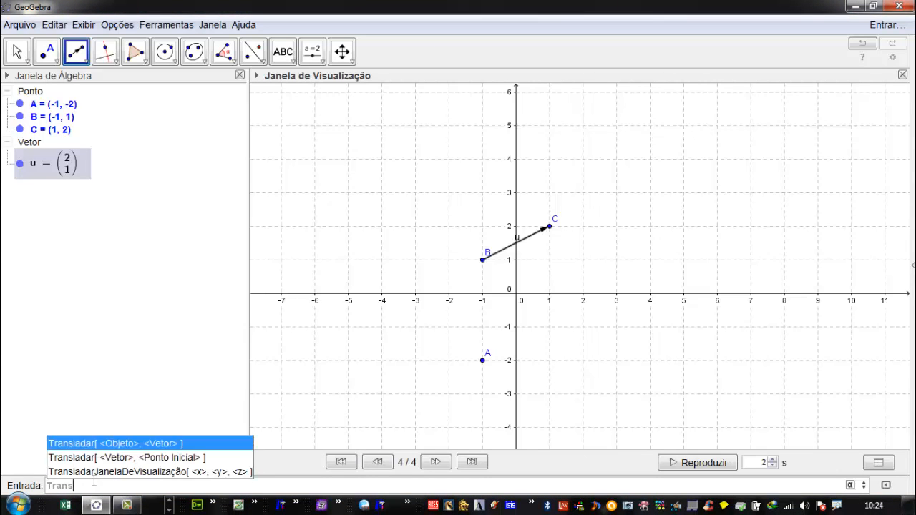
type("ladar")
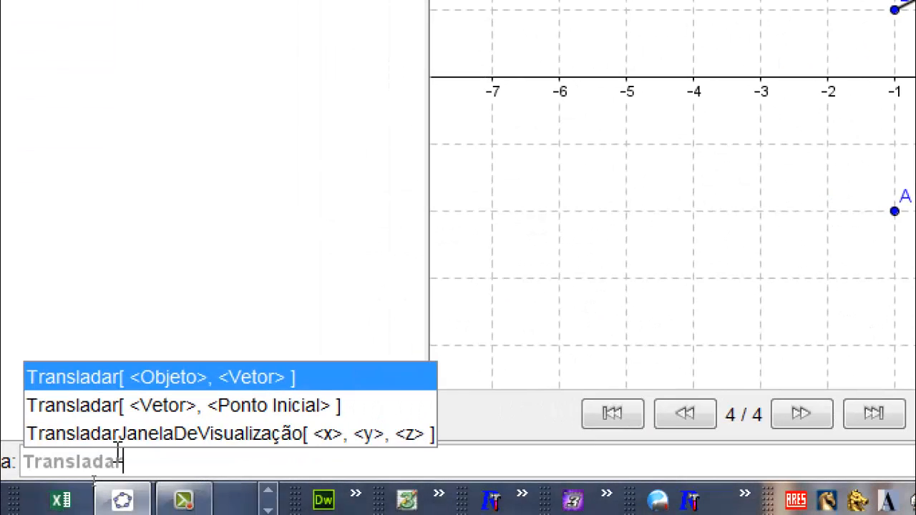
type("[")
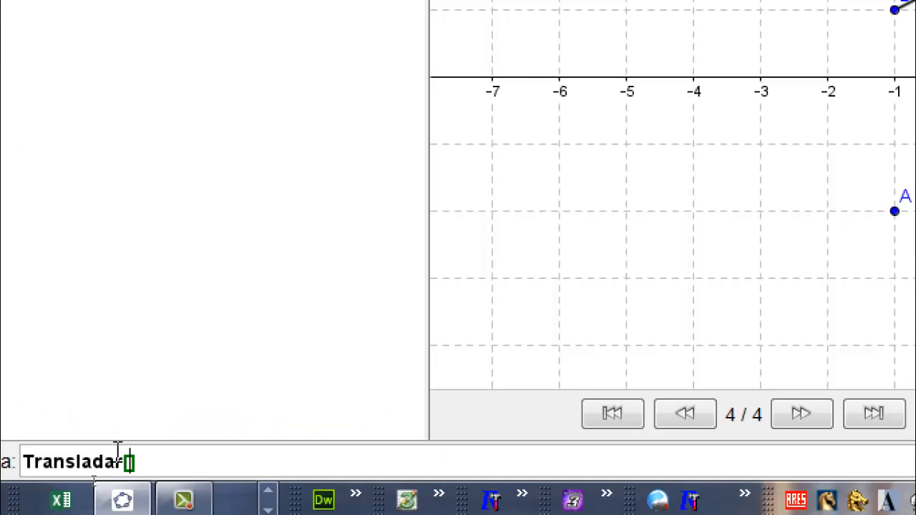
type("A,")
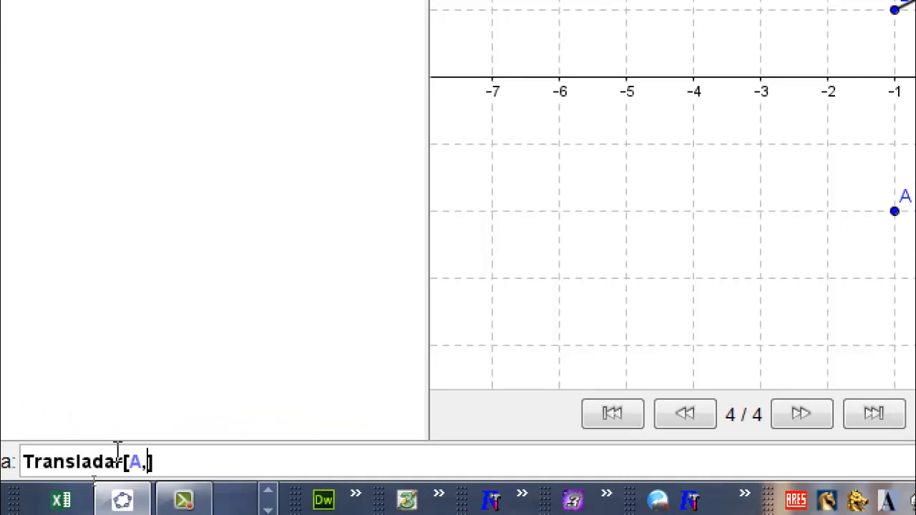
type("u")
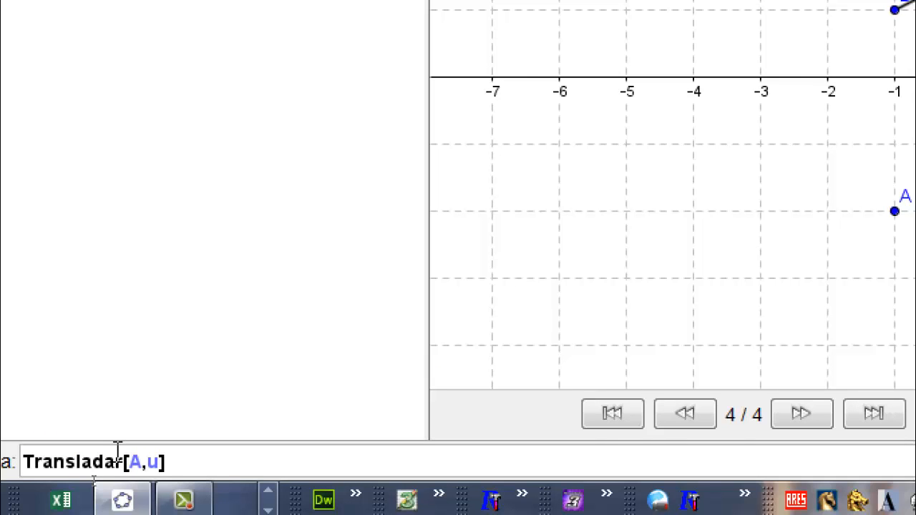
key("Return")
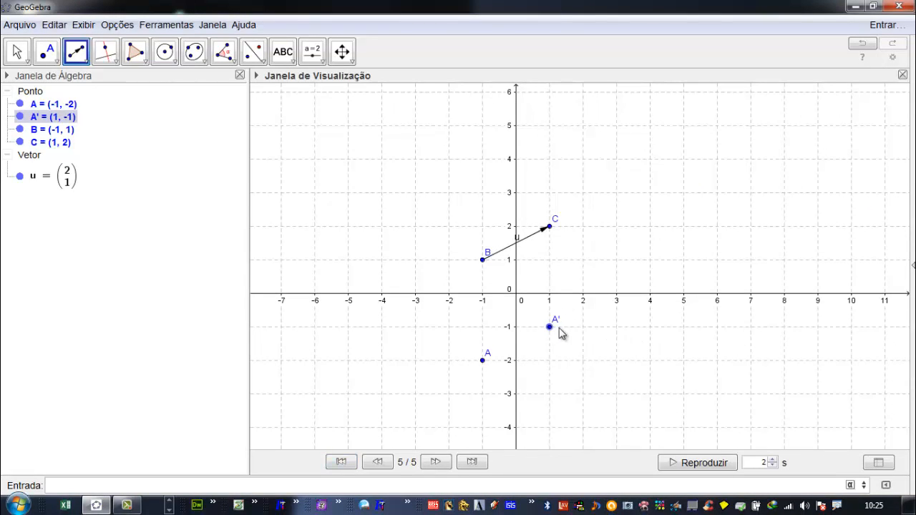
- Move the vector's end point C to (1, 4) and undo the move
left_click(549, 228)
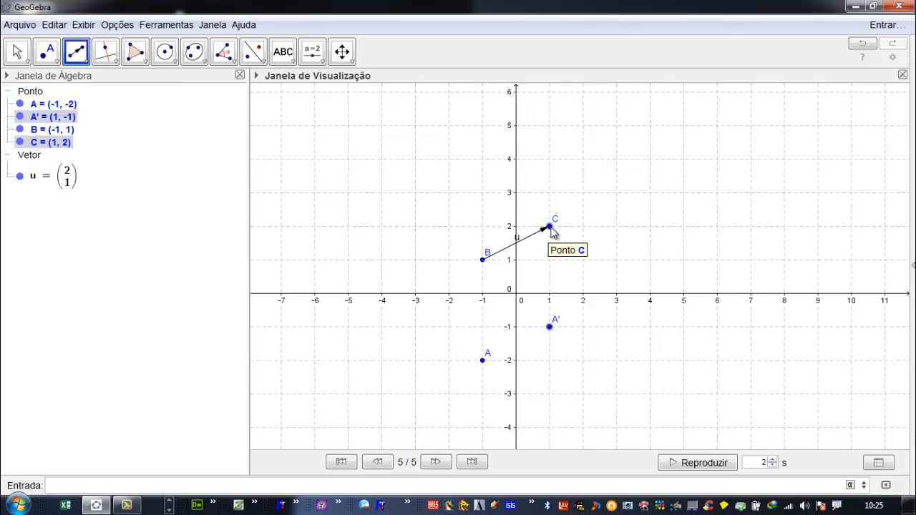
left_click_drag(552, 230, 551, 162)
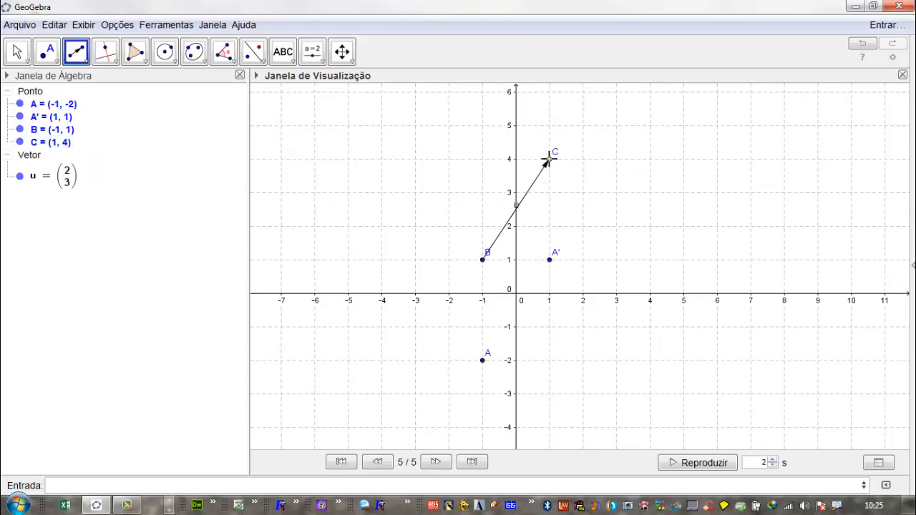
left_click(536, 157)
key("ctrl+z")
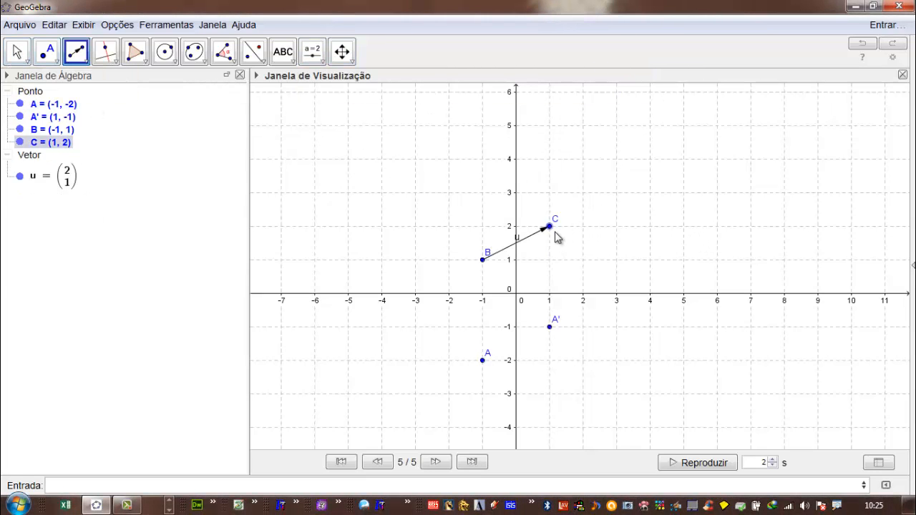
- Move point C to (2, 4) and draw a short vector from it to about (1.14, 4.34)
left_click_drag(552, 228, 583, 159)
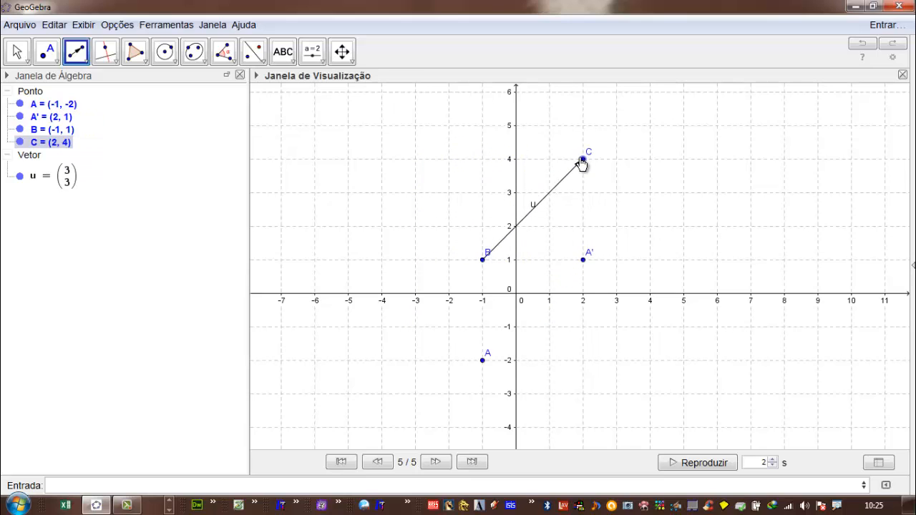
left_click(13, 64)
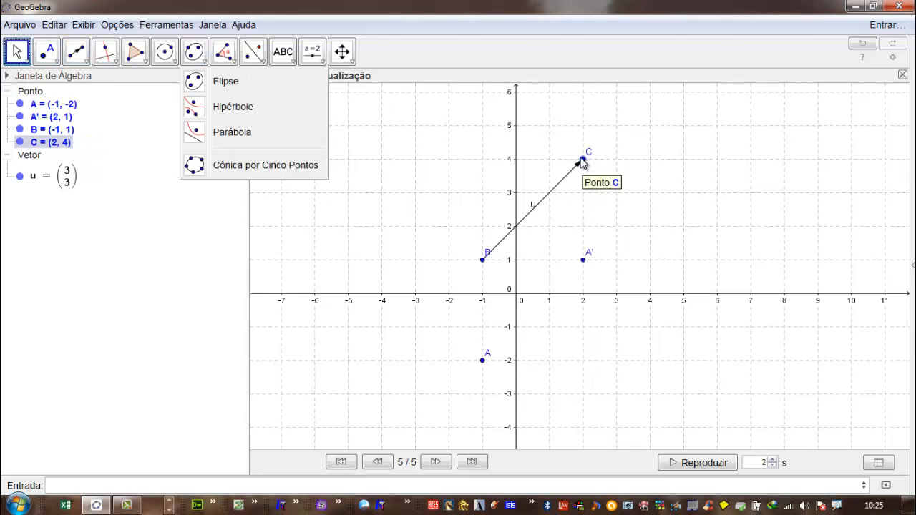
left_click(582, 160)
left_click(555, 147)
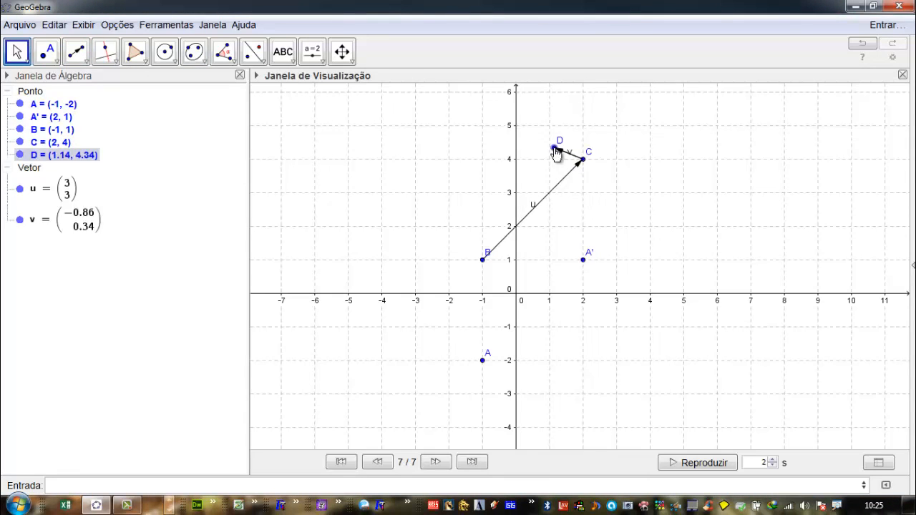
- Undo the extra vector, the move of point C and the translation of point A
key("ctrl+z")
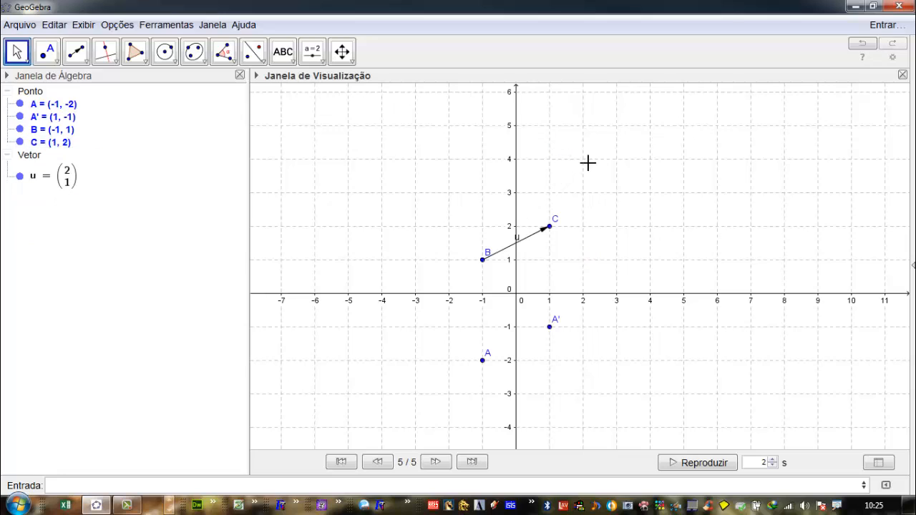
left_click(549, 224)
key("ctrl+z")
key("ctrl+z")
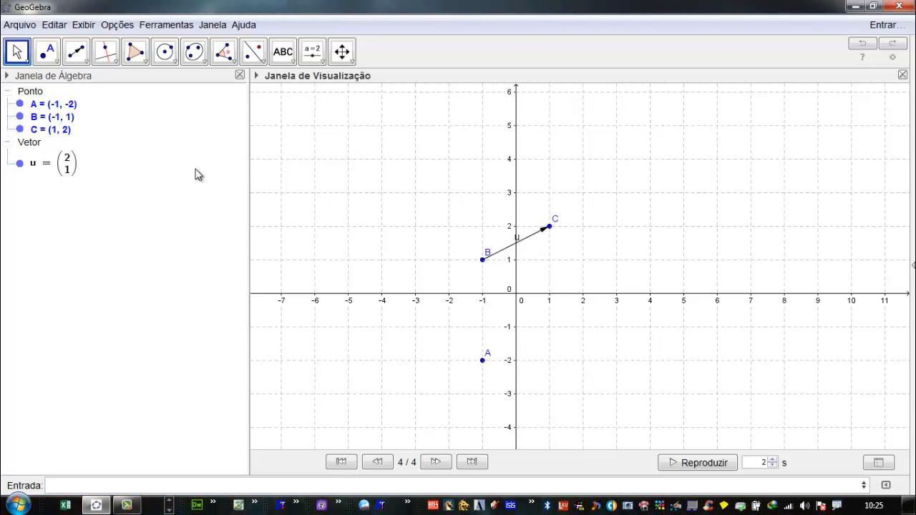
- Recreate the translated image of point A by reusing the earlier Transladar[A,u] command
left_click(89, 484)
key("Up")
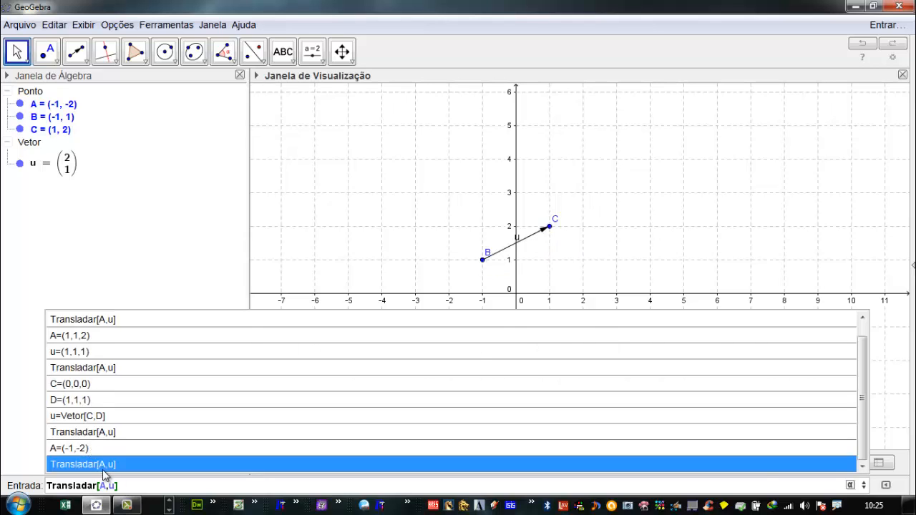
left_click(103, 467)
key("Return")
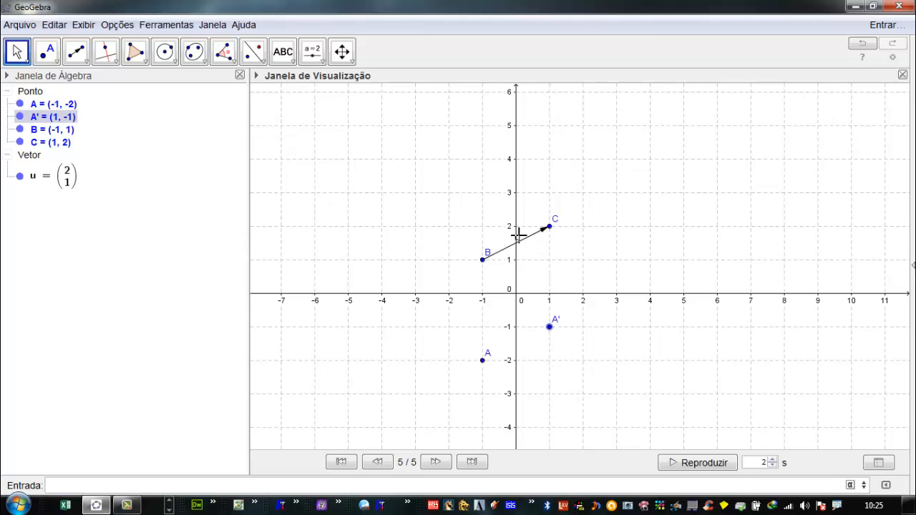
- Move vector u's end point C to (2, 1) and its start point B to (3, 0)
left_click_drag(552, 234, 585, 268)
left_click_drag(483, 260, 618, 299)
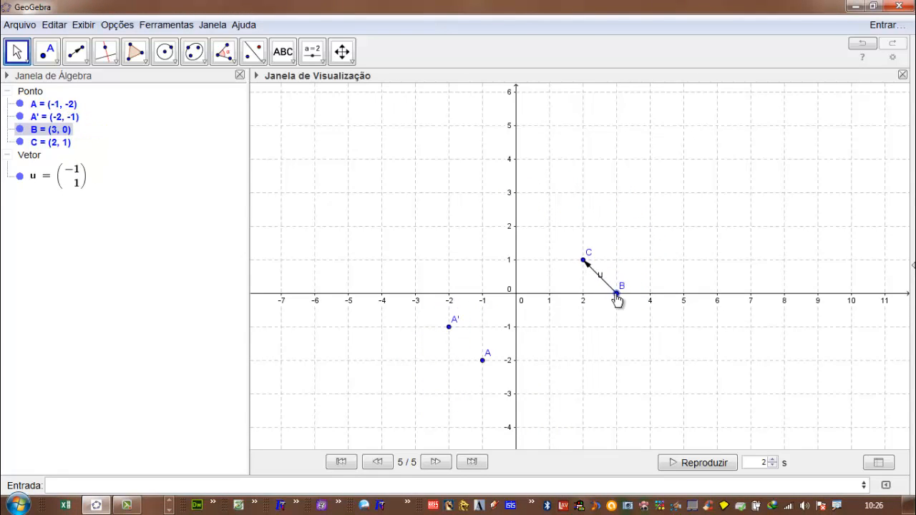
- Rename the translated point A' as P
right_click(56, 117)
left_click(99, 226)
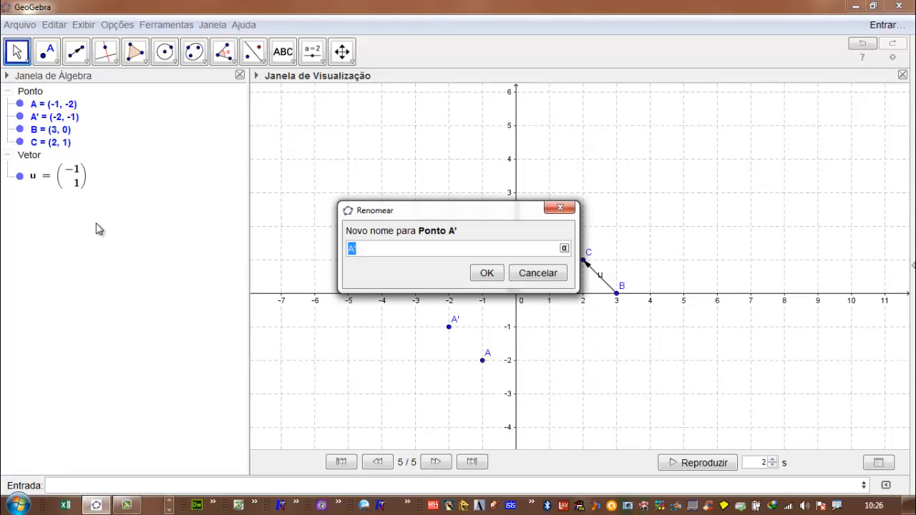
key("Return")
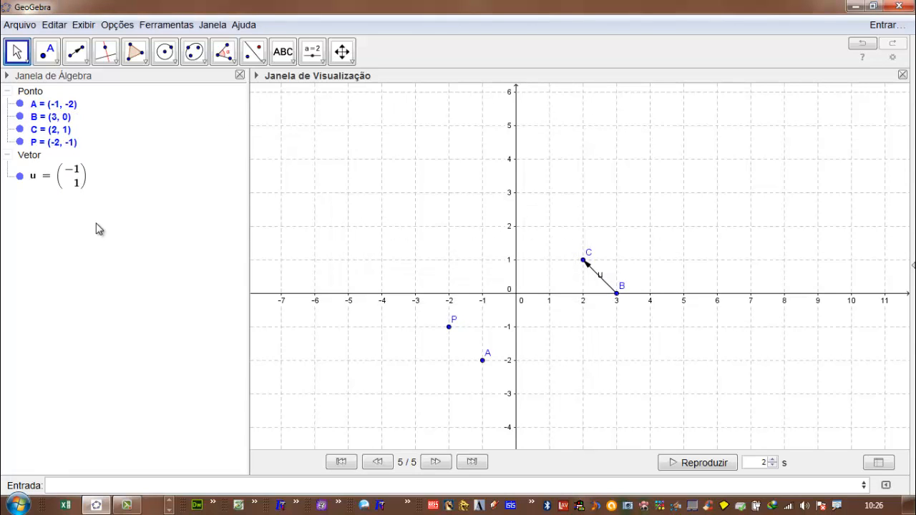
- Move vector u's end point C to (2, 3)
left_click(587, 261)
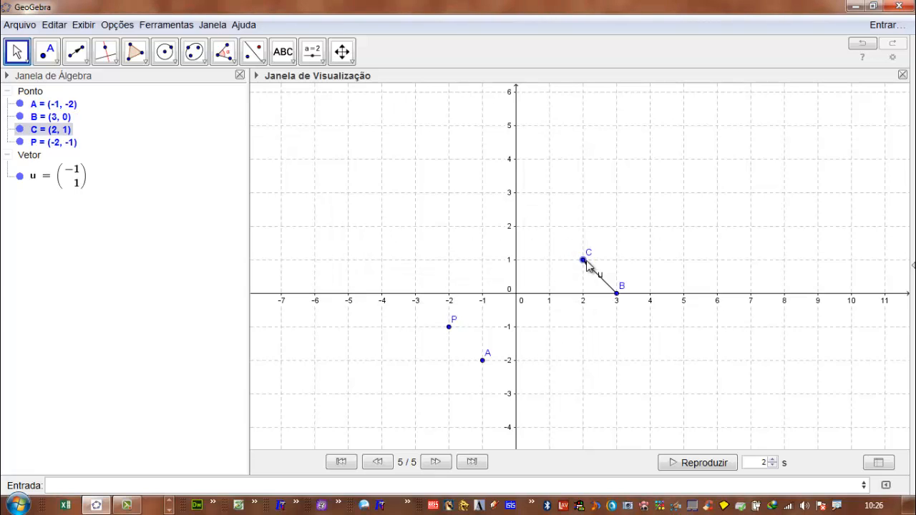
left_click_drag(587, 263, 581, 195)
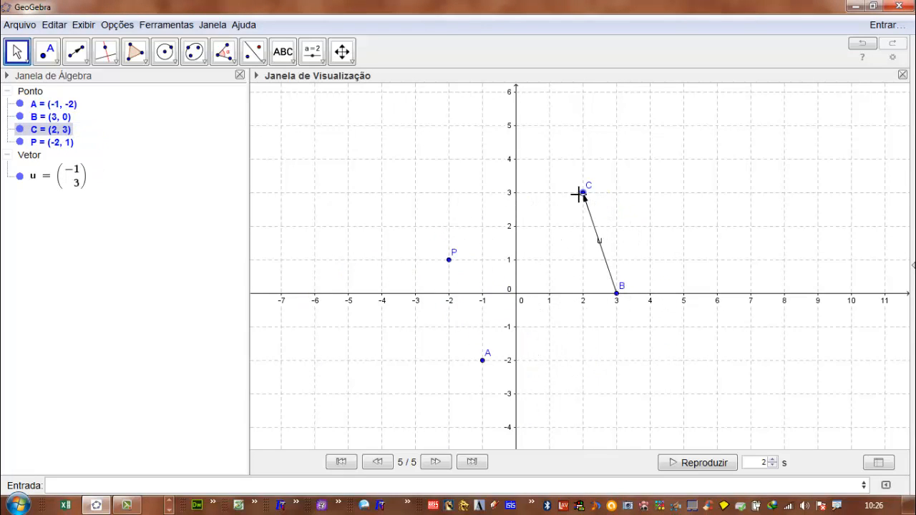
- Delete all objects from the construction and open the 3D graphics view
key("ctrl+a")
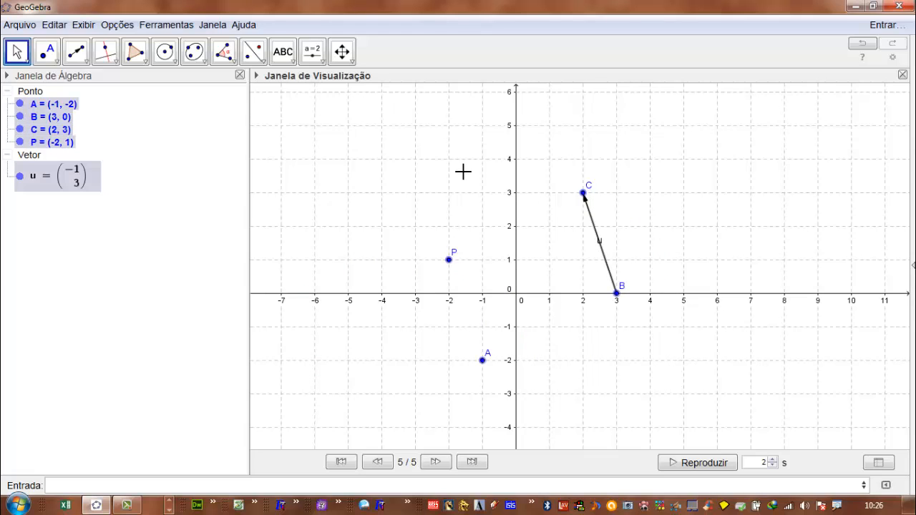
key("Delete")
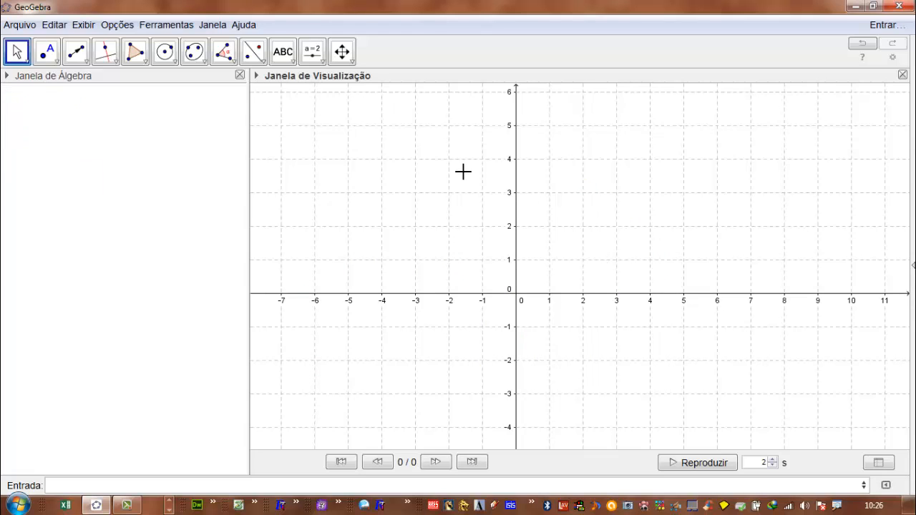
left_click(84, 24)
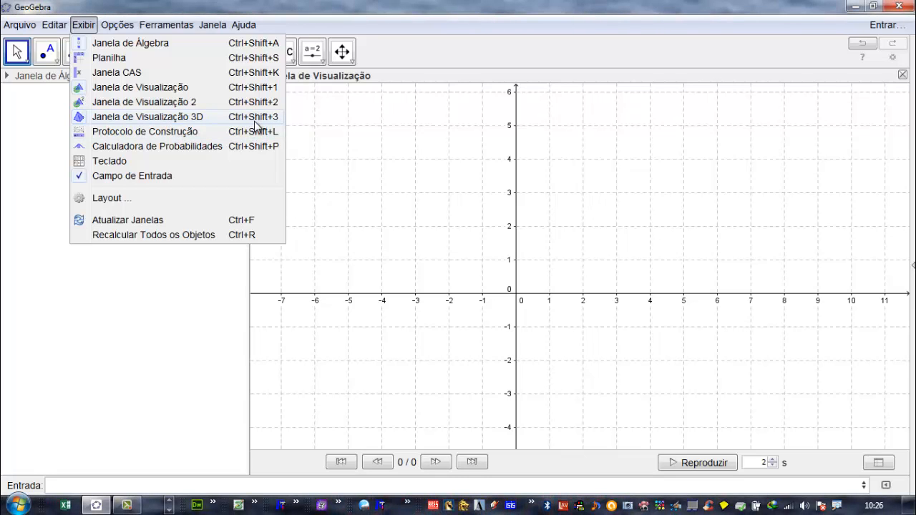
left_click(255, 119)
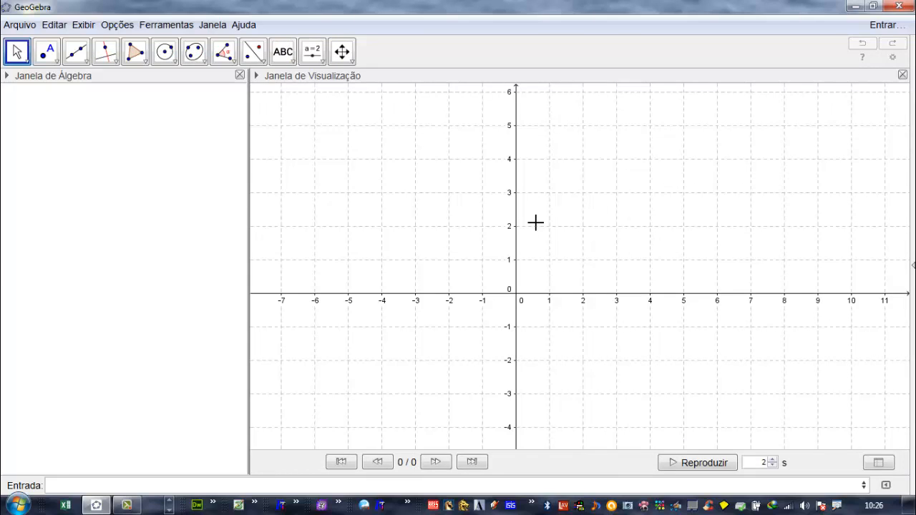
key("ctrl+shift+3")
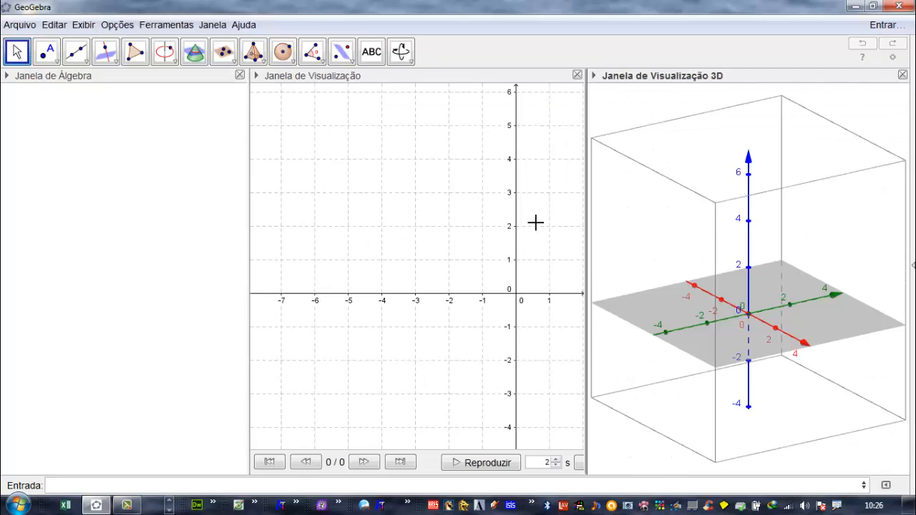
- Enter a definition for point A with the placeholder coordinates (x,y,z)
left_click(84, 484)
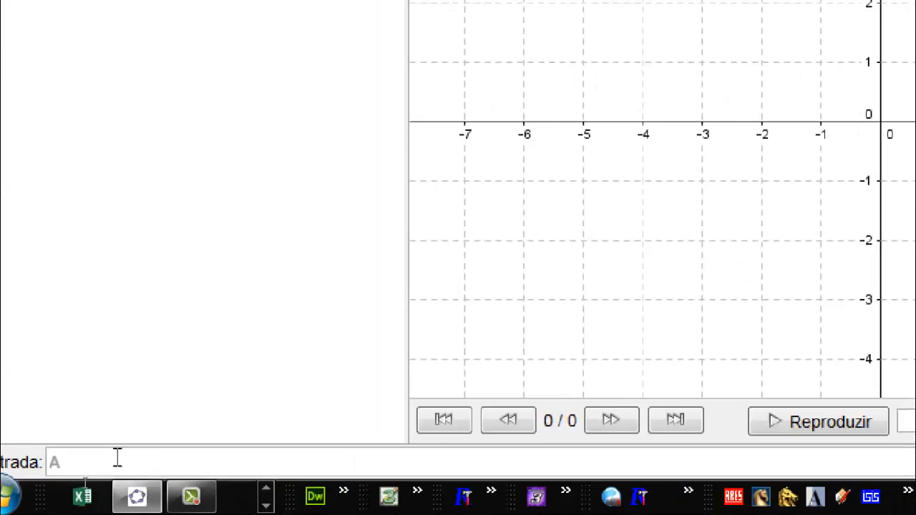
type("A=")
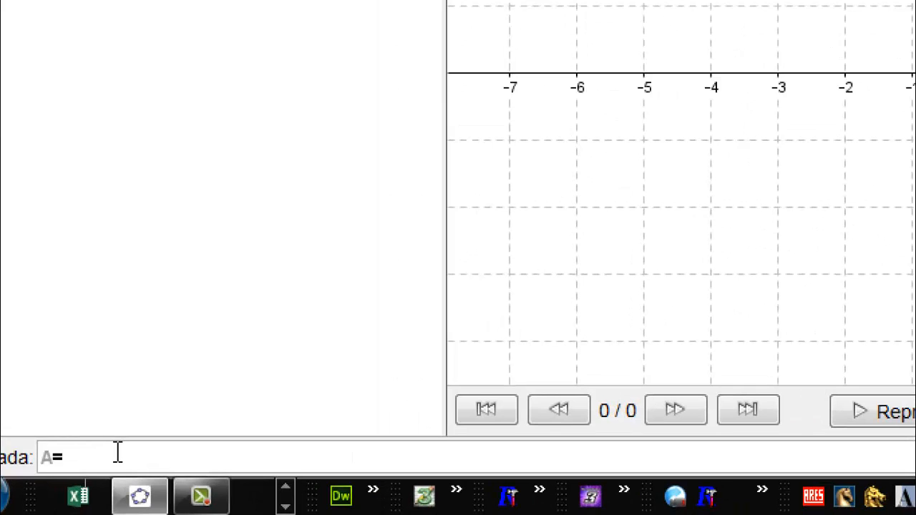
type("(")
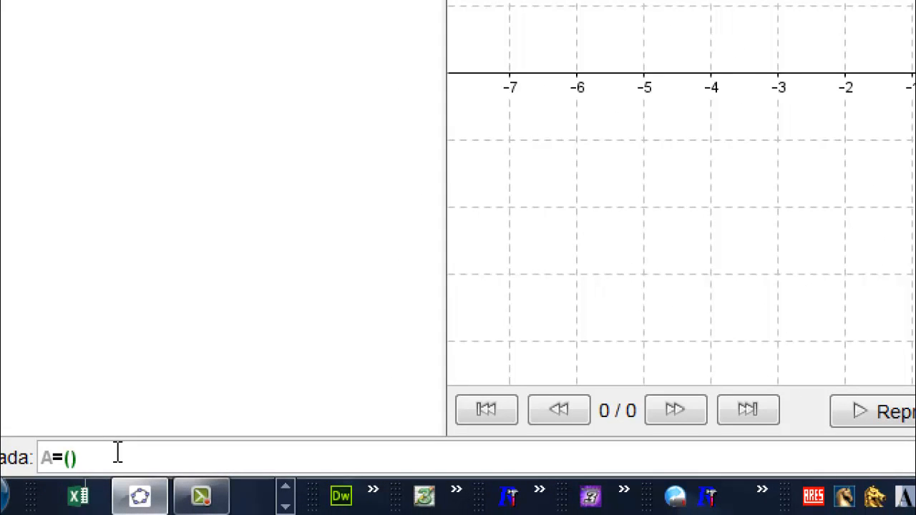
type("x,y,")
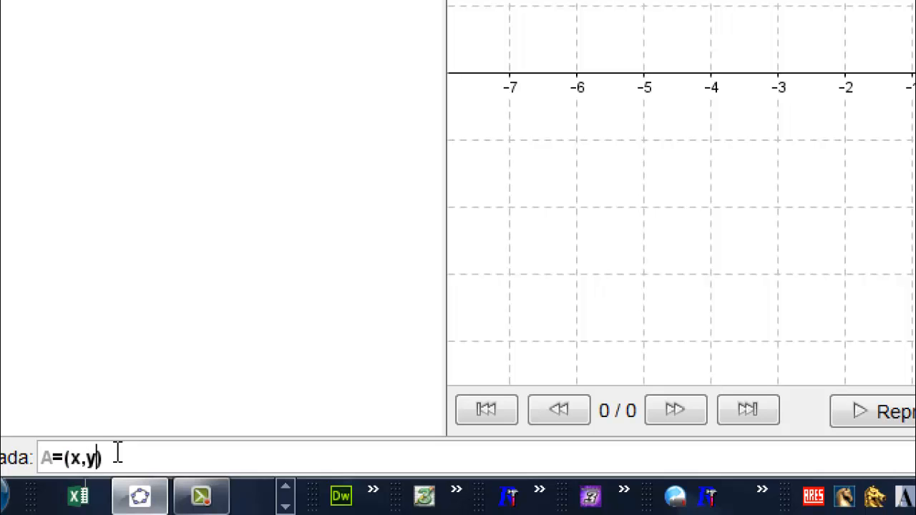
type("z")
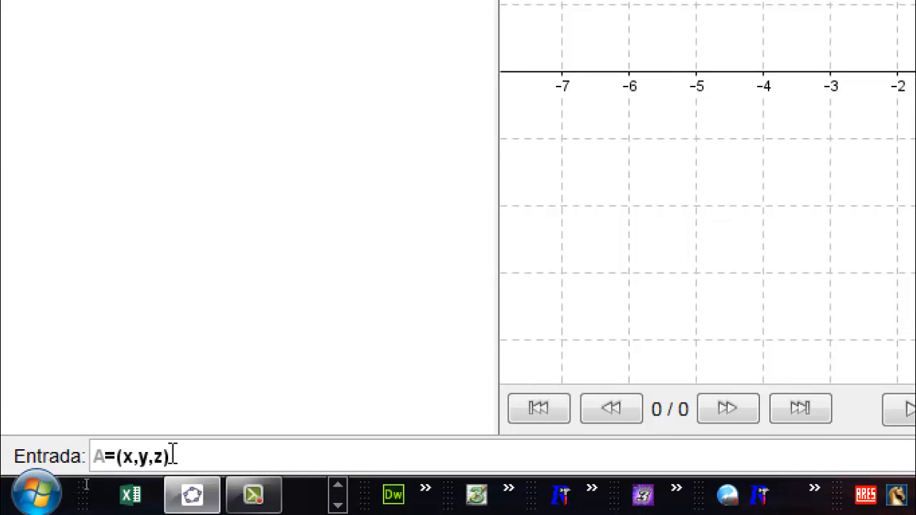
- Replace the placeholder coordinates with 1, 1 and 2 and create the 3D point A=(1,1,2)
double_click(126, 456)
left_click_drag(134, 456, 164, 456)
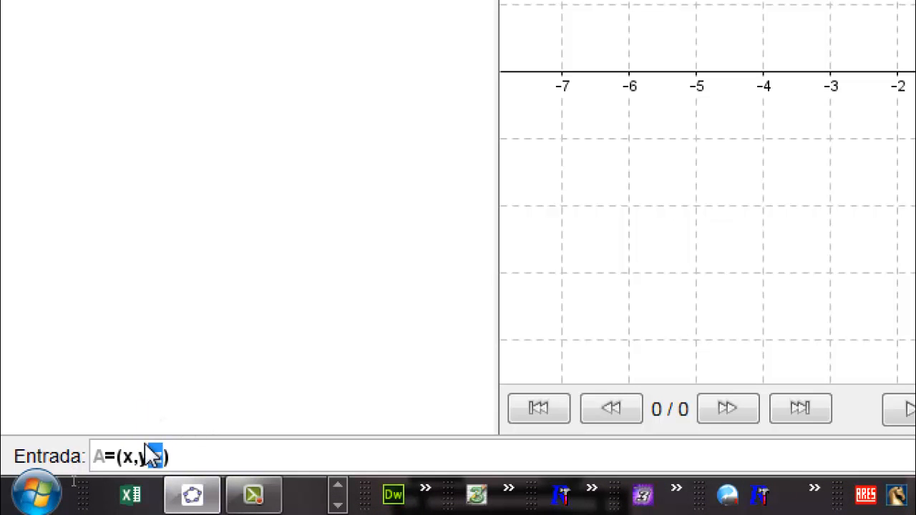
double_click(127, 456)
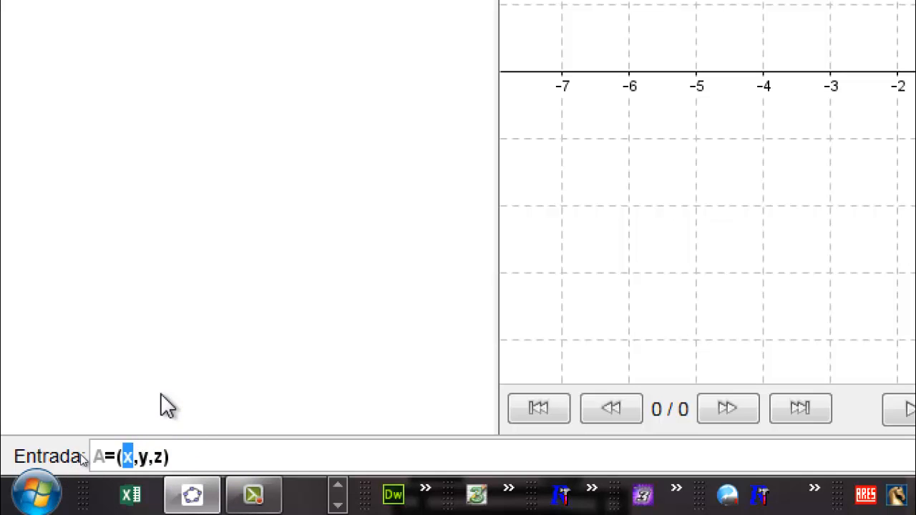
type("1")
key("Right")
key("Delete")
type("1")
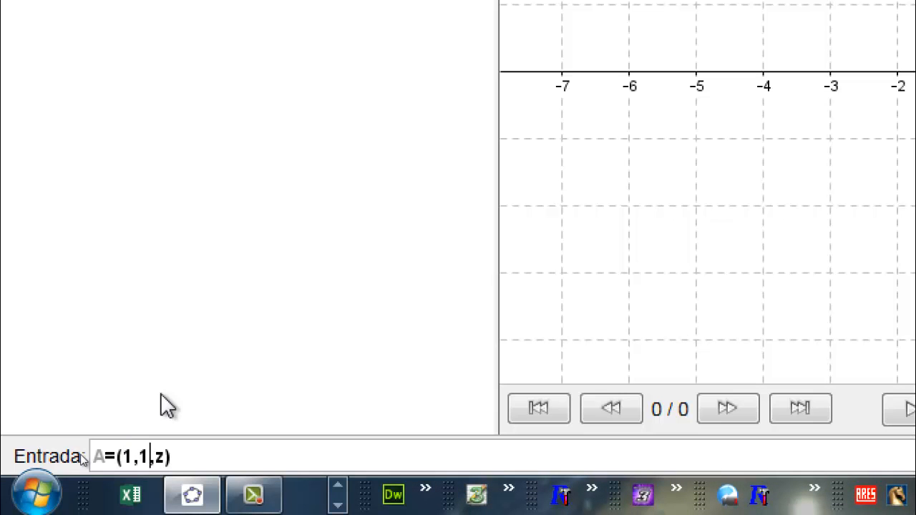
key("Right")
key("Delete")
type("2")
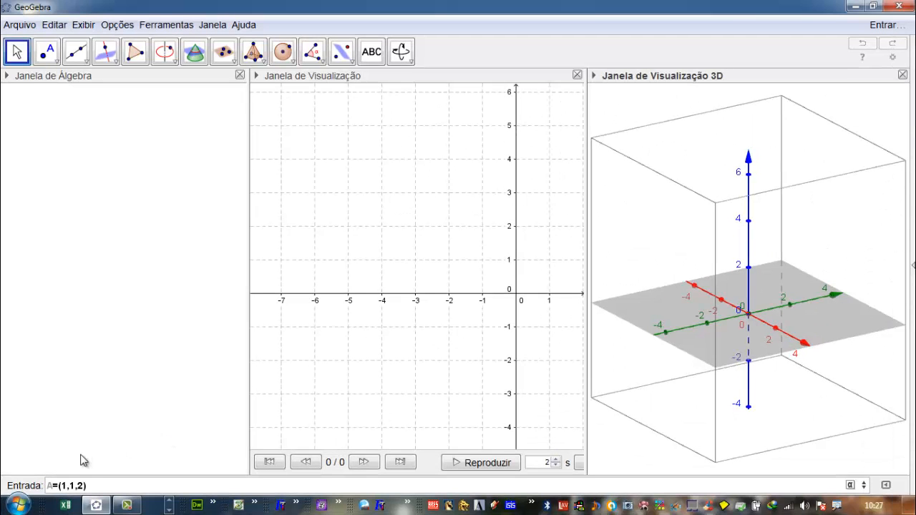
key("Return")
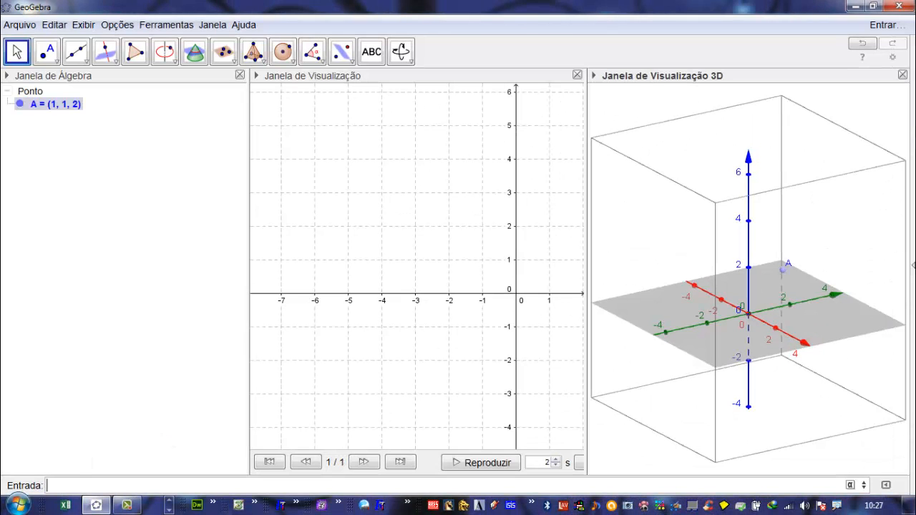
- Create point C at the origin with the definition C=(0,0,0)
mouse_move(760, 295)
left_mouse_down()
mouse_move(671, 291)
mouse_move(646, 320)
mouse_move(730, 319)
mouse_move(755, 285)
mouse_move(730, 298)
mouse_move(738, 287)
mouse_move(742, 293)
left_mouse_up()
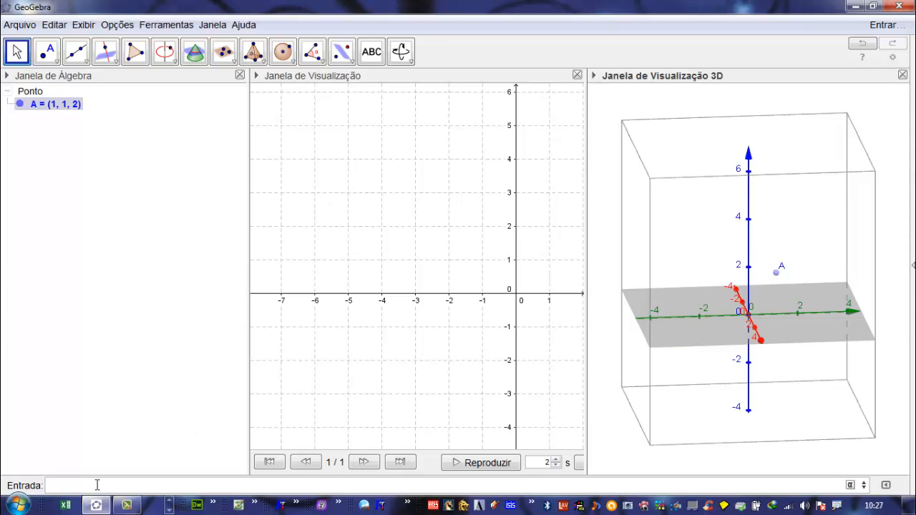
left_click(96, 485)
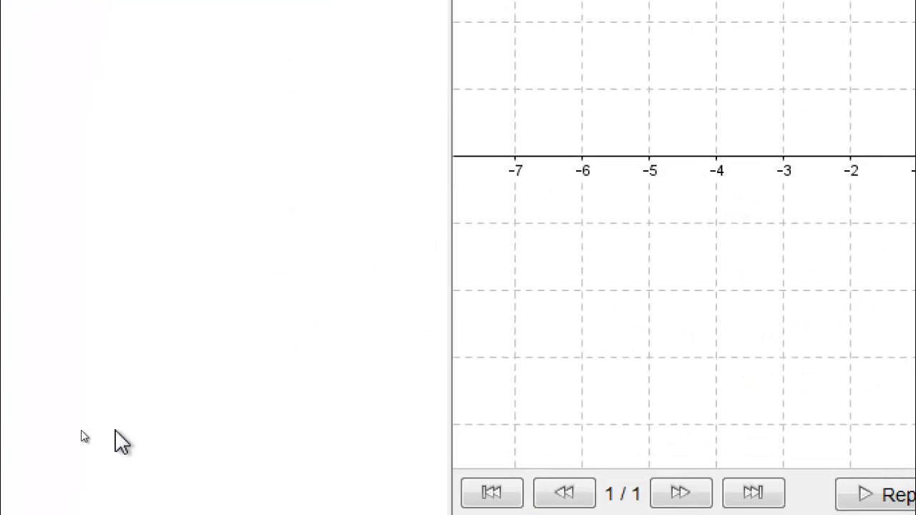
type("0")
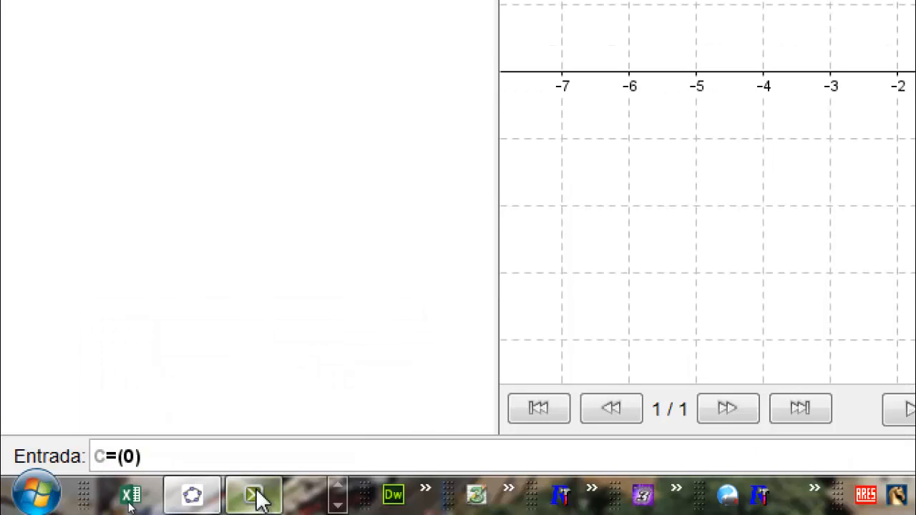
type(",0,")
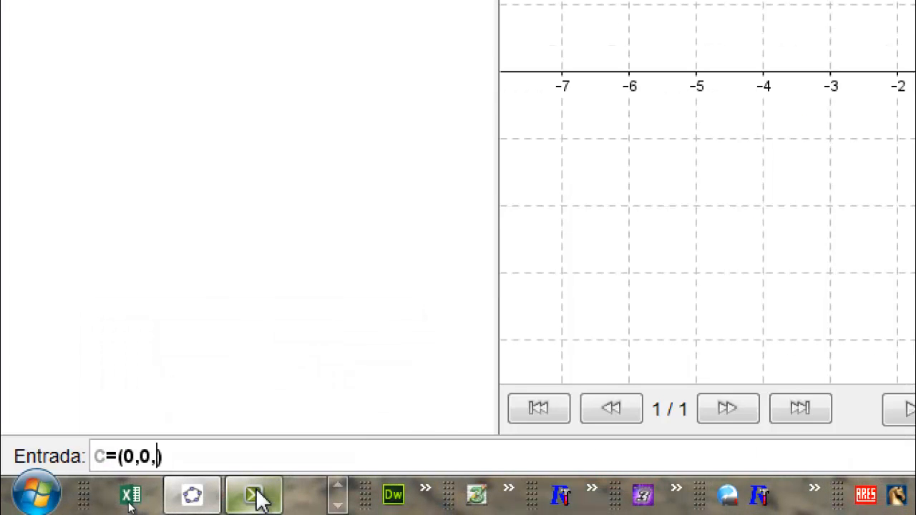
type("0")
key("Return")
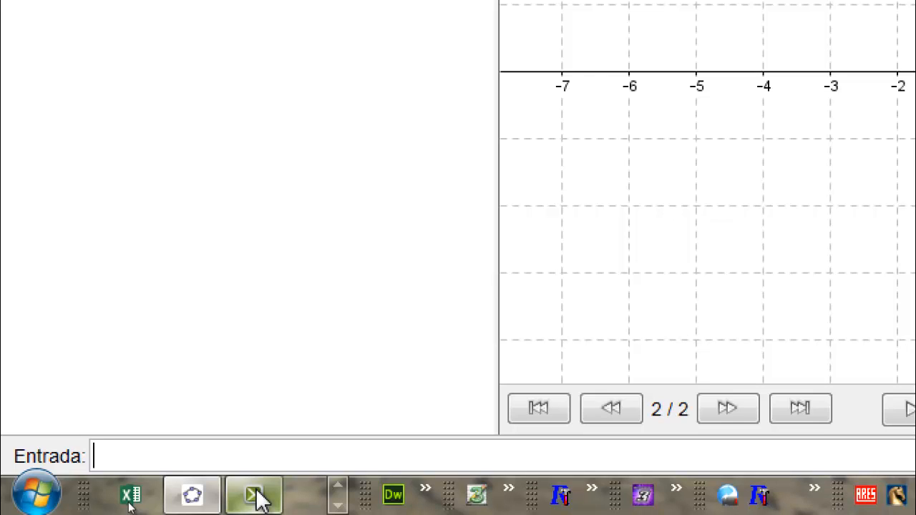
- Create the 3D point D with the definition D=(1,1,1)
type("D=(")
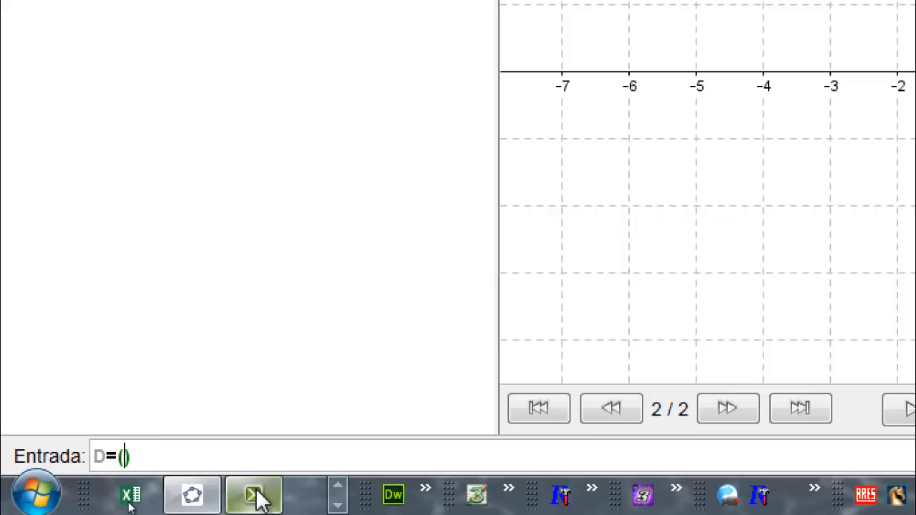
type("1,1,1")
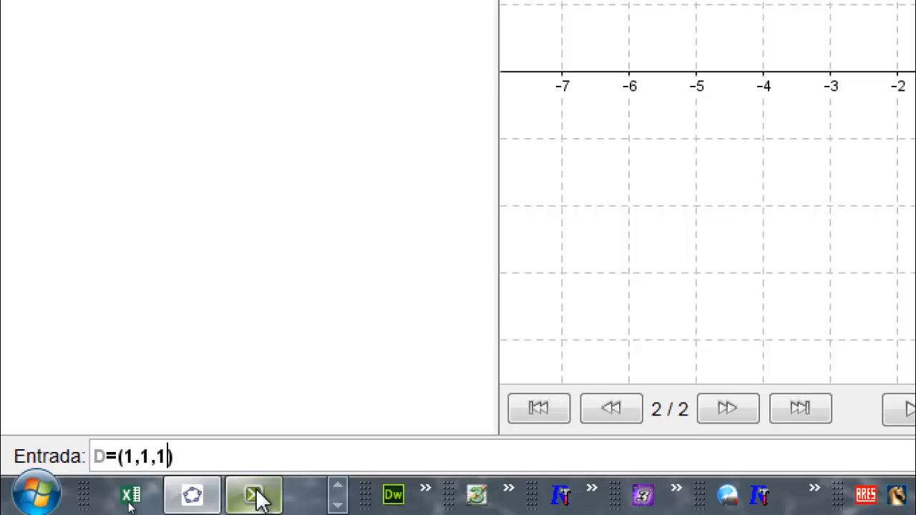
key("Return")
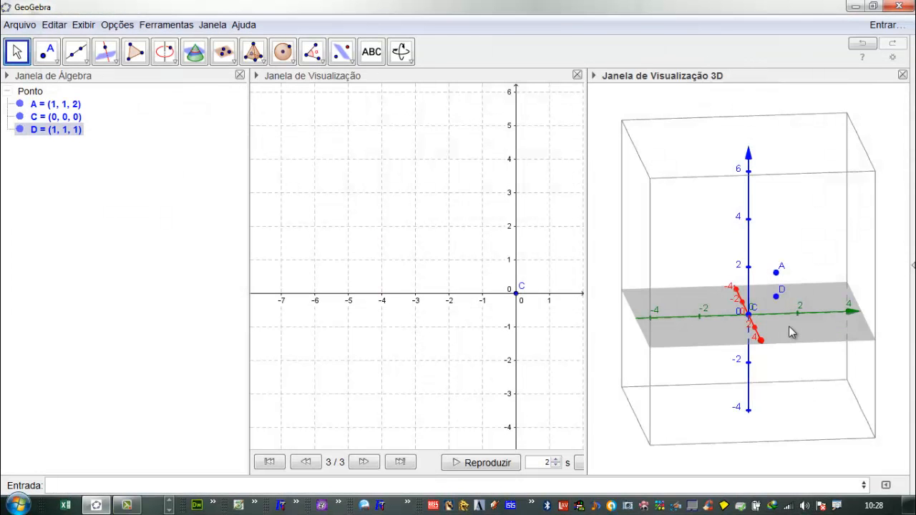
- Begin a definition for a vector named u by entering u=
mouse_move(789, 326)
left_mouse_down()
mouse_move(834, 279)
mouse_move(762, 294)
mouse_move(712, 322)
mouse_move(791, 333)
left_mouse_up()
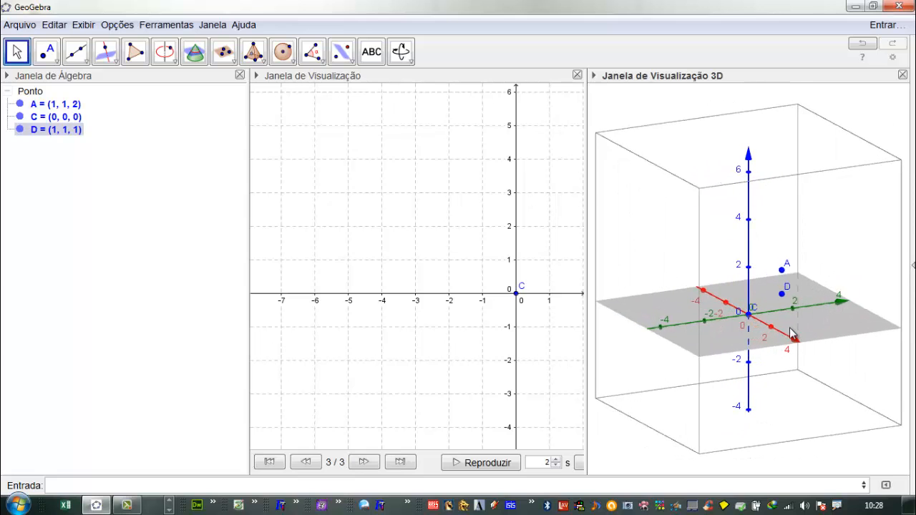
left_click(172, 485)
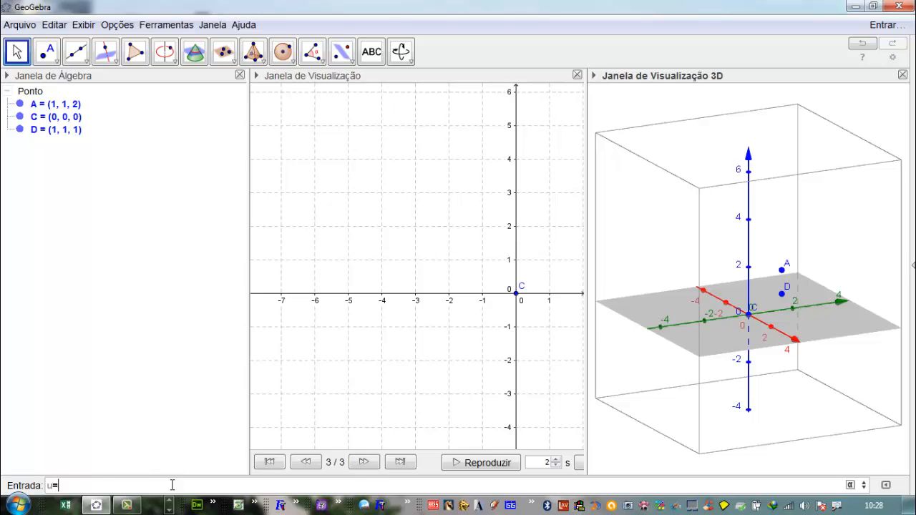
left_click(90, 67)
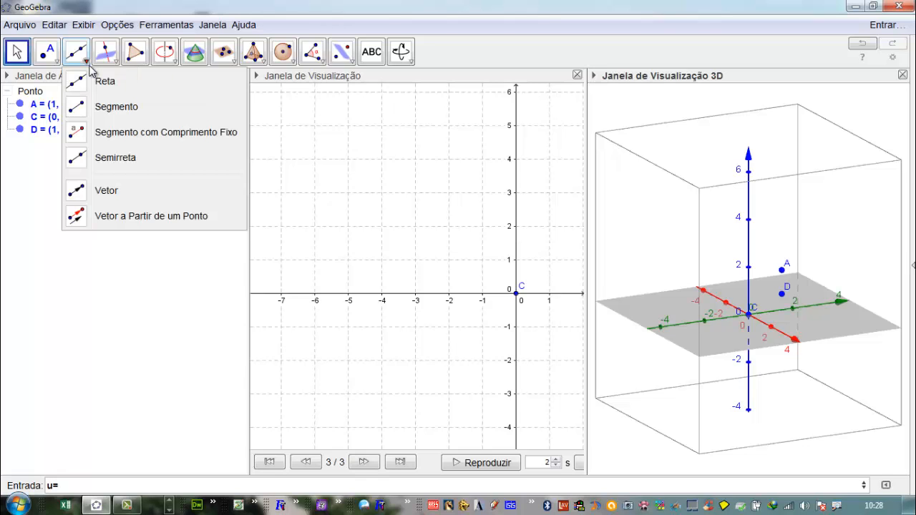
left_click(108, 199)
left_click(750, 315)
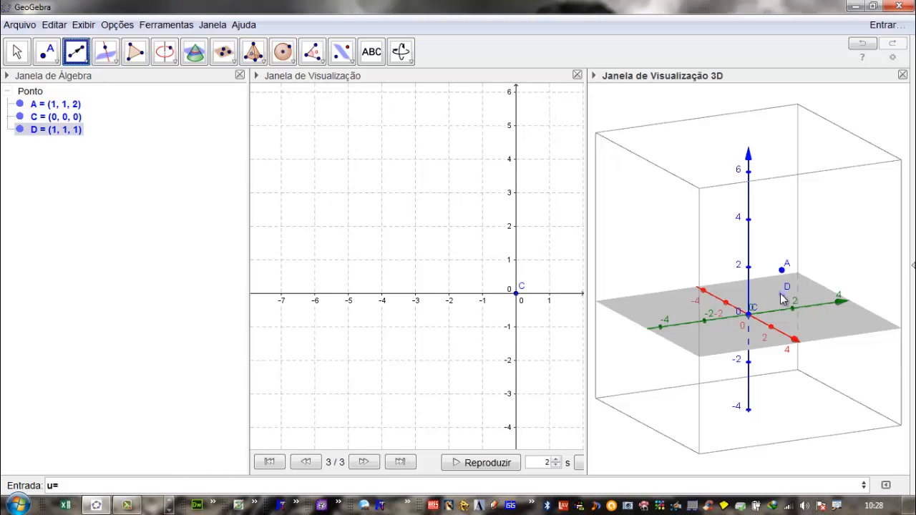
- Complete the definition as u=Vetor[C,D] to create the vector from point C to point D
left_click(88, 483)
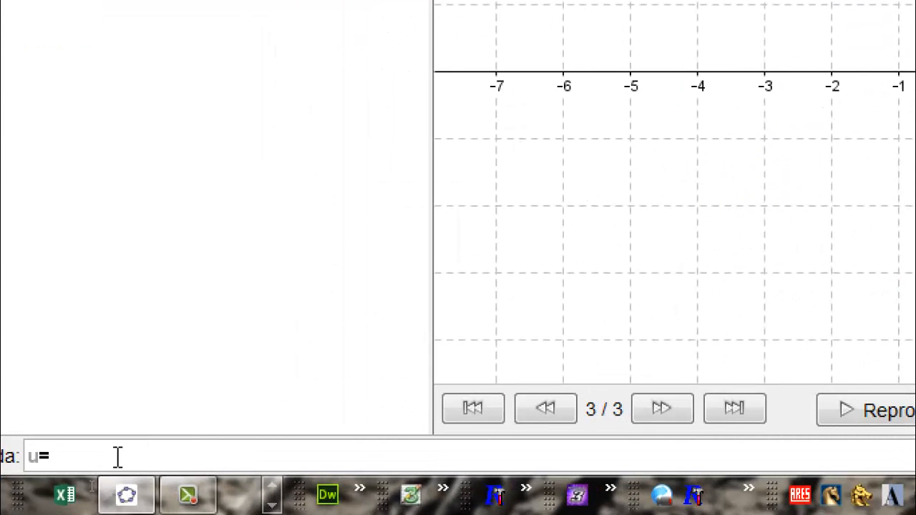
type("Ve")
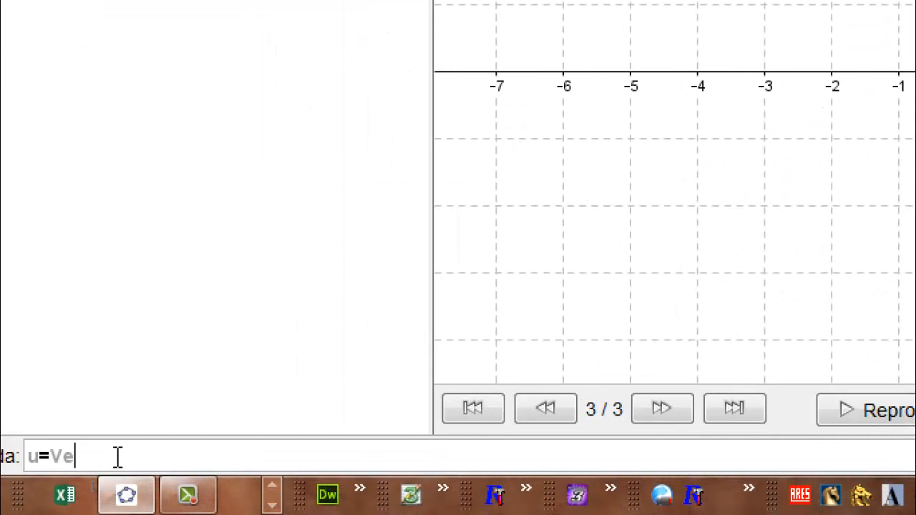
type("tor")
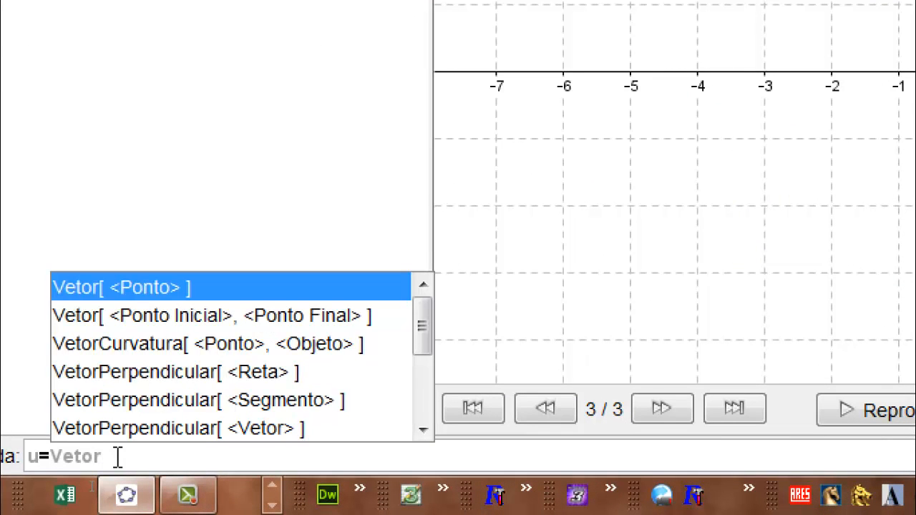
type("[")
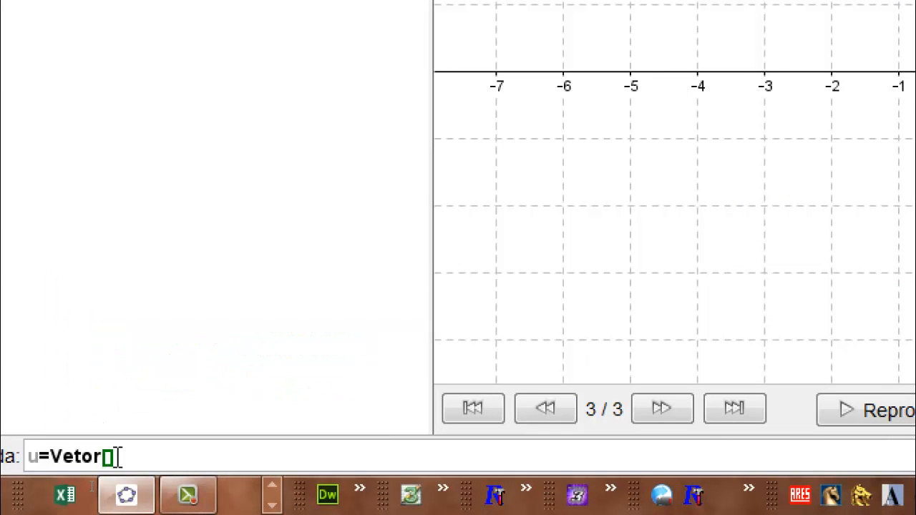
type("C,D")
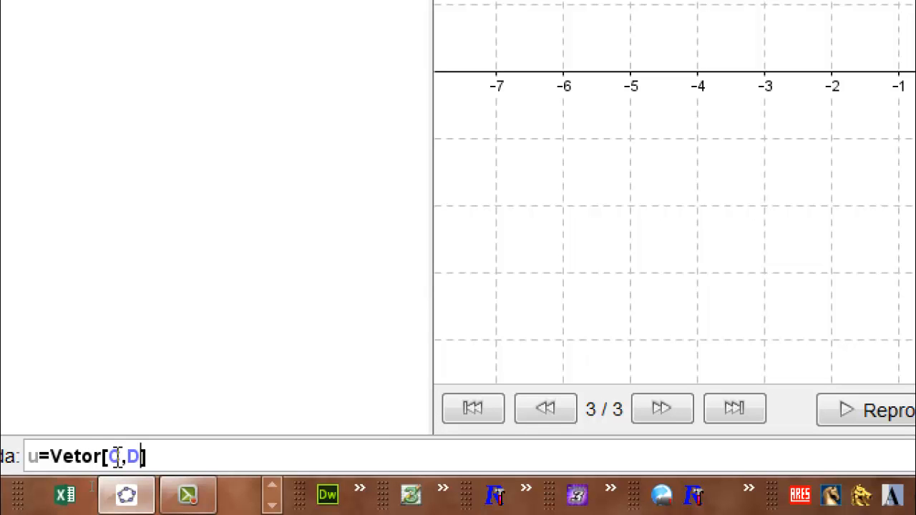
key("Return")
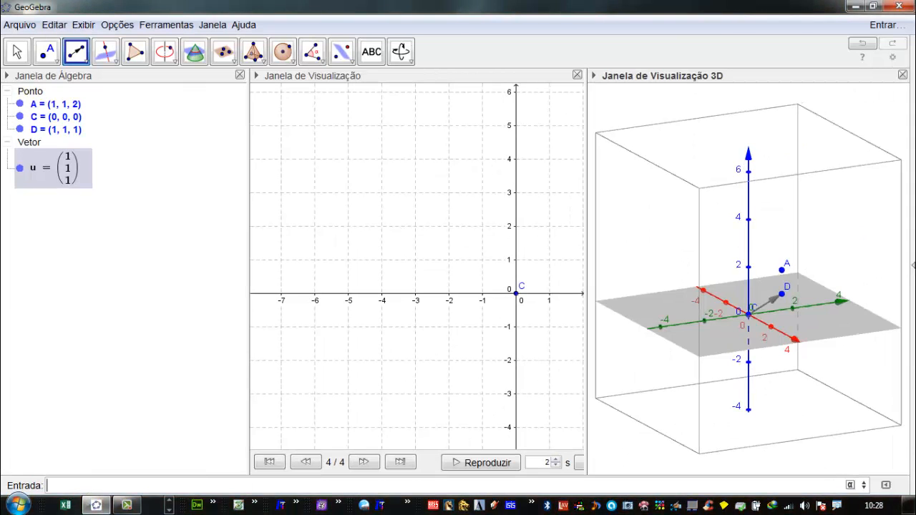
- Translate point A by vector u with the command Transladar[A,u]
right_click_drag(819, 348, 815, 323)
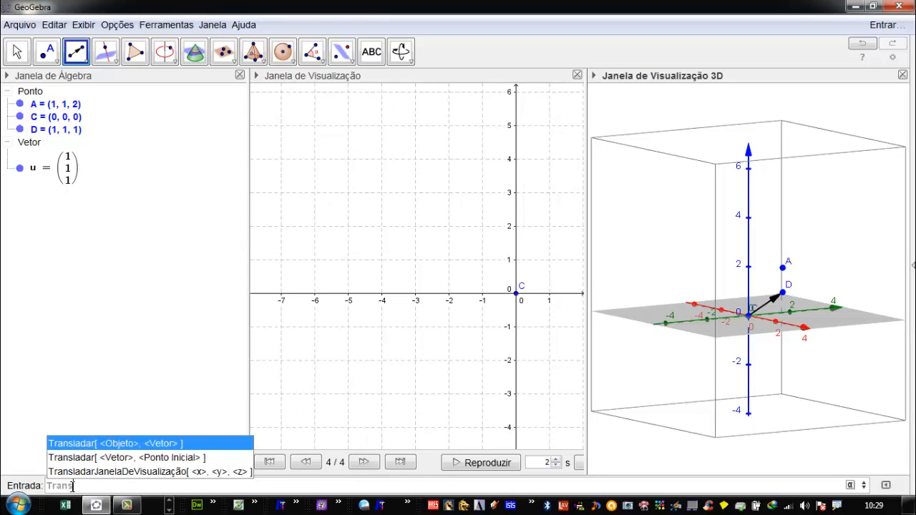
type("lad")
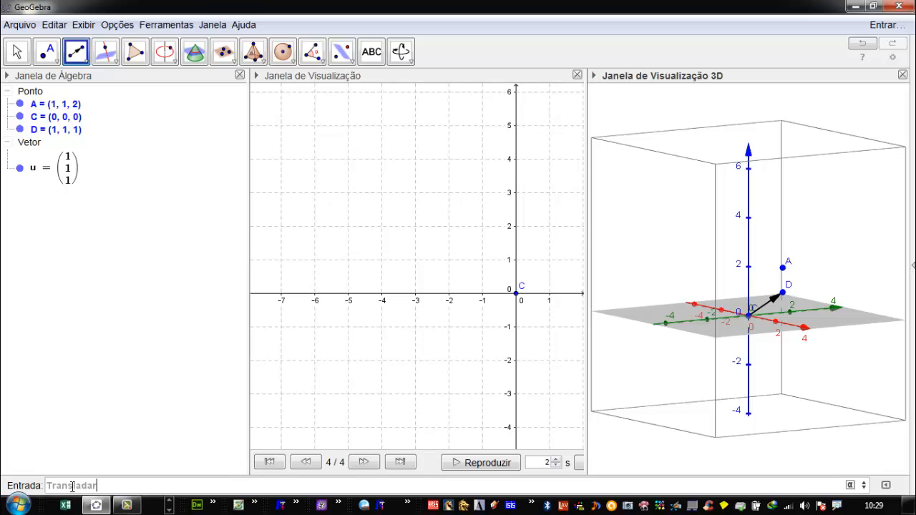
type("ar[")
type("A")
type(",u")
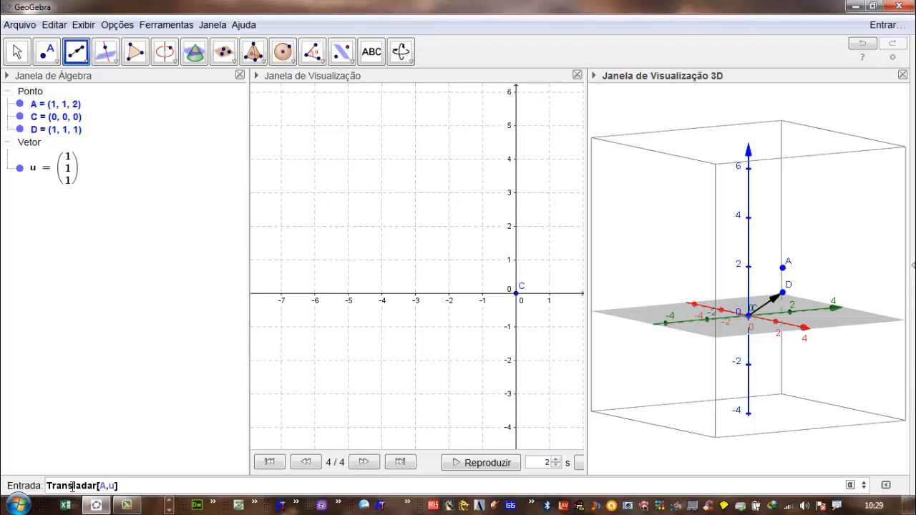
key("Return")
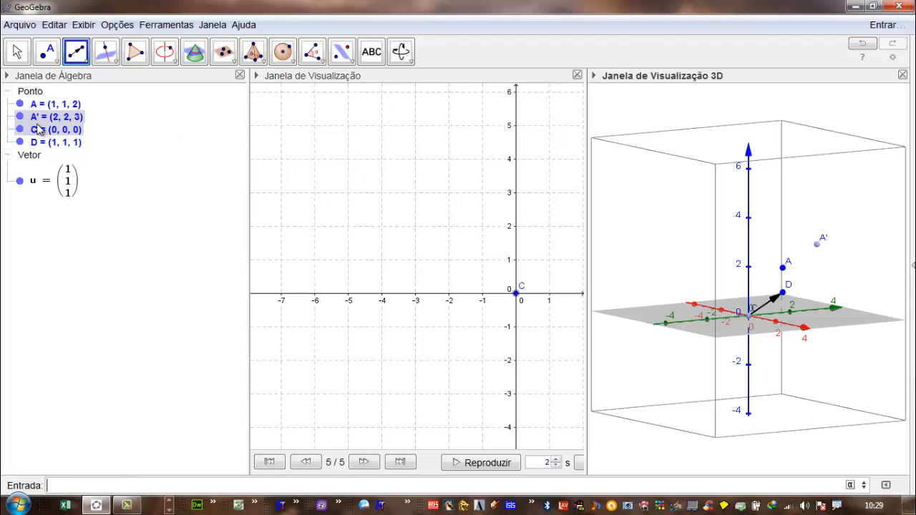
mouse_move(62, 121)
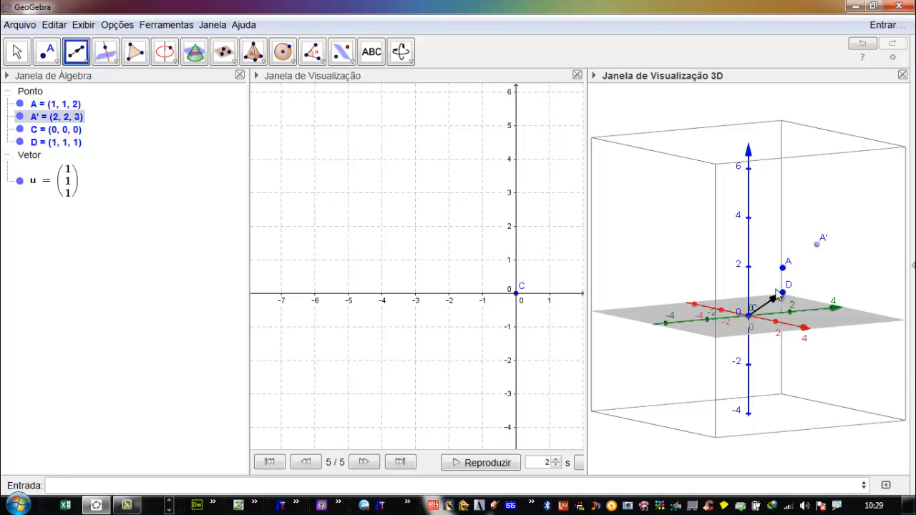
- Move point D in the 3D view, changing its horizontal position and height, to about (3.15, 0.99, 2.29)
left_click(18, 52)
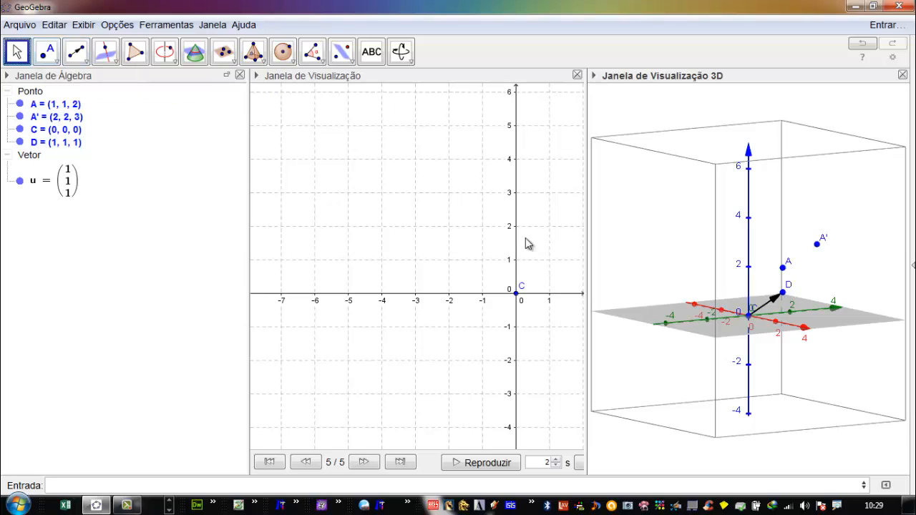
left_click(783, 293)
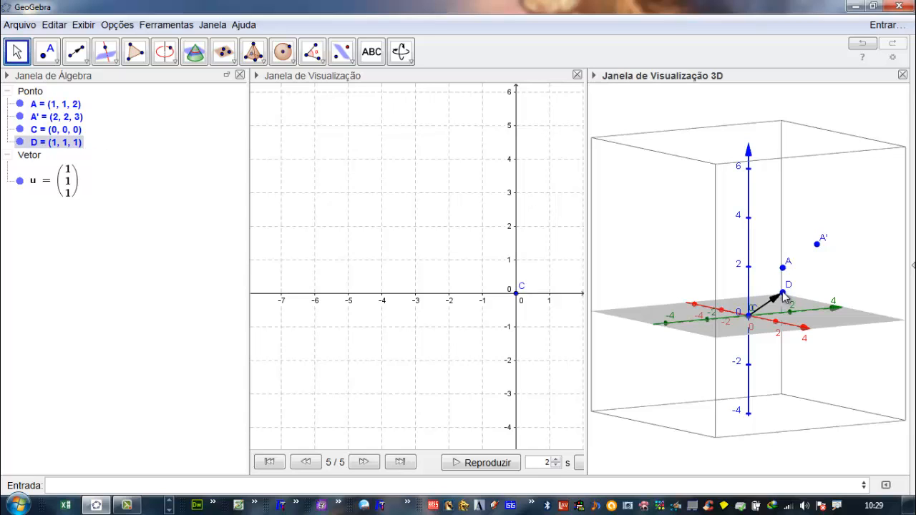
mouse_move(785, 295)
left_mouse_down()
mouse_move(711, 303)
mouse_move(806, 292)
mouse_move(726, 303)
mouse_move(712, 274)
mouse_move(726, 277)
mouse_move(689, 300)
mouse_move(792, 334)
mouse_move(777, 315)
mouse_move(802, 295)
left_mouse_up()
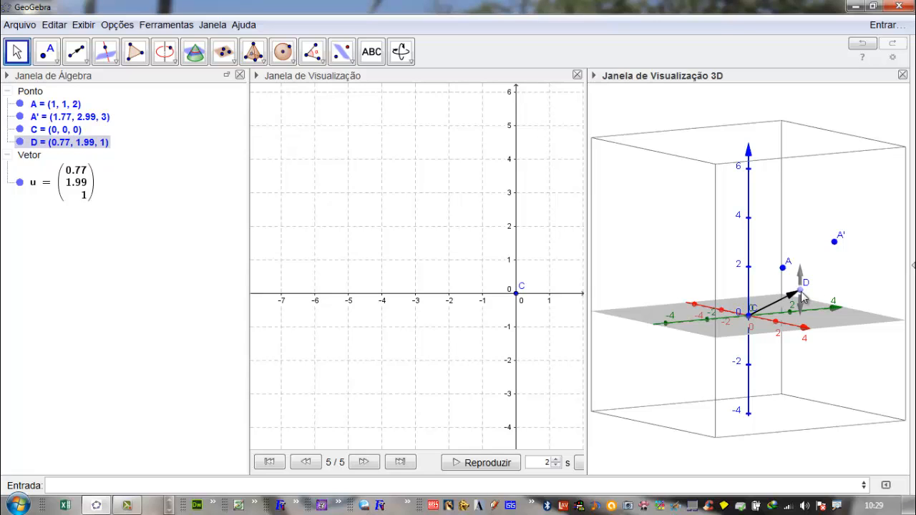
mouse_move(801, 295)
left_mouse_down()
mouse_move(802, 245)
mouse_move(811, 311)
mouse_move(804, 276)
mouse_move(680, 290)
mouse_move(763, 300)
mouse_move(820, 293)
mouse_move(816, 229)
mouse_move(813, 337)
mouse_move(811, 275)
mouse_move(807, 291)
left_mouse_up()
left_click(803, 284)
left_click(813, 289)
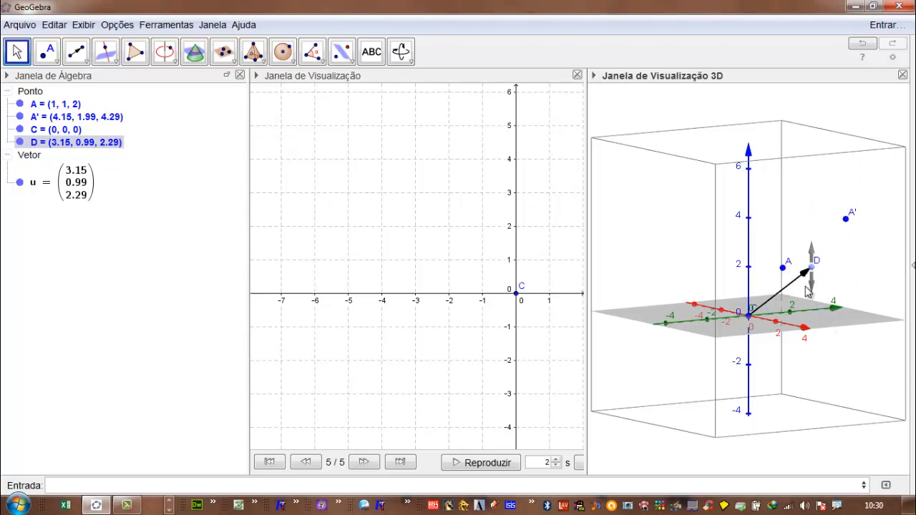
- Move point C in the 3D view, raising it and shifting it horizontally, to about (0.65, 0.64, 1.09)
left_click(751, 315)
left_click_drag(750, 318, 753, 295)
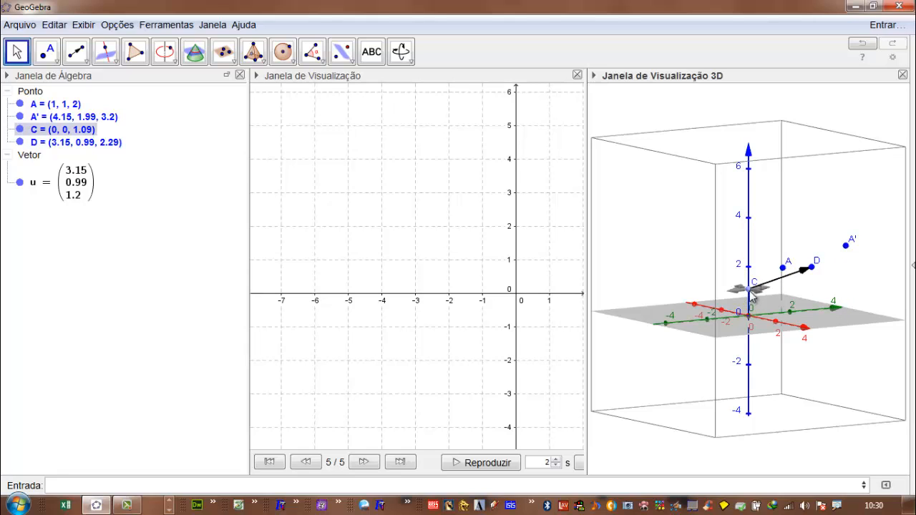
left_click_drag(751, 294, 772, 292)
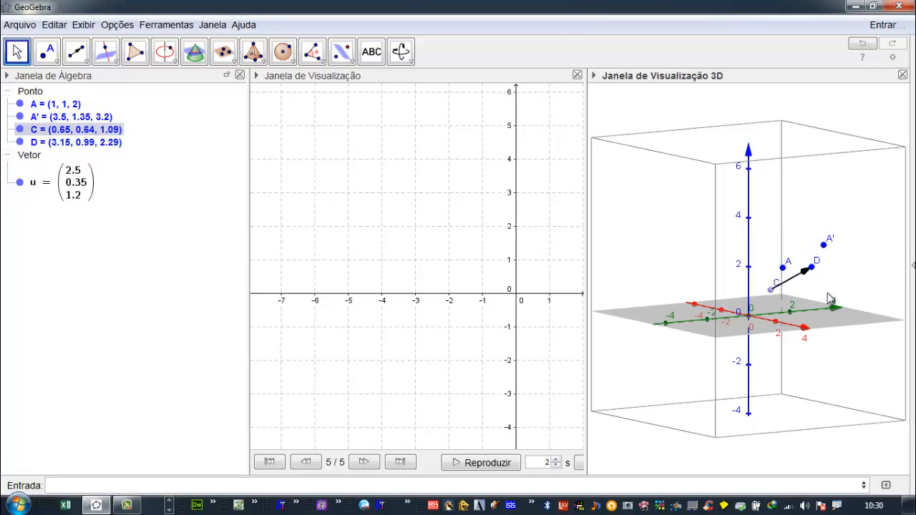
- Move point D horizontally in the 3D view to about (-0.76, -1.05, 2.29)
right_click_drag(828, 295, 818, 351)
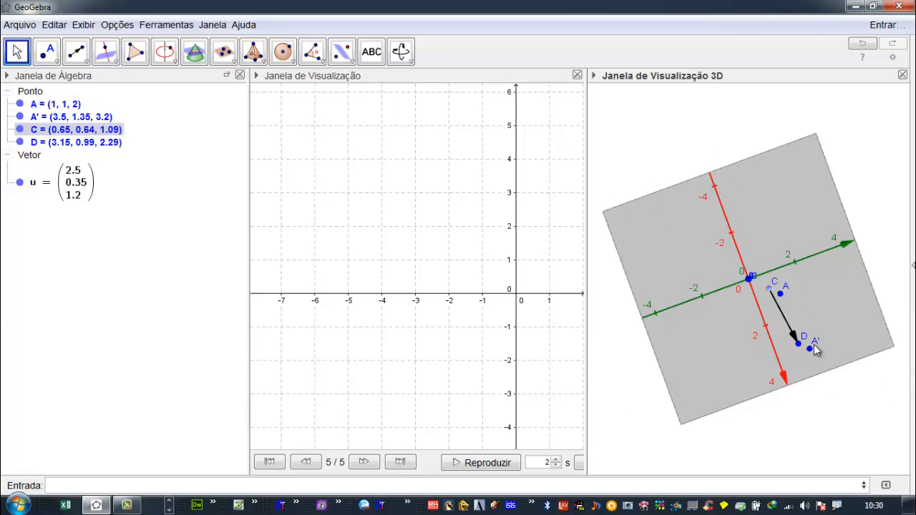
left_click_drag(794, 348, 718, 277)
right_click_drag(742, 331, 790, 280)
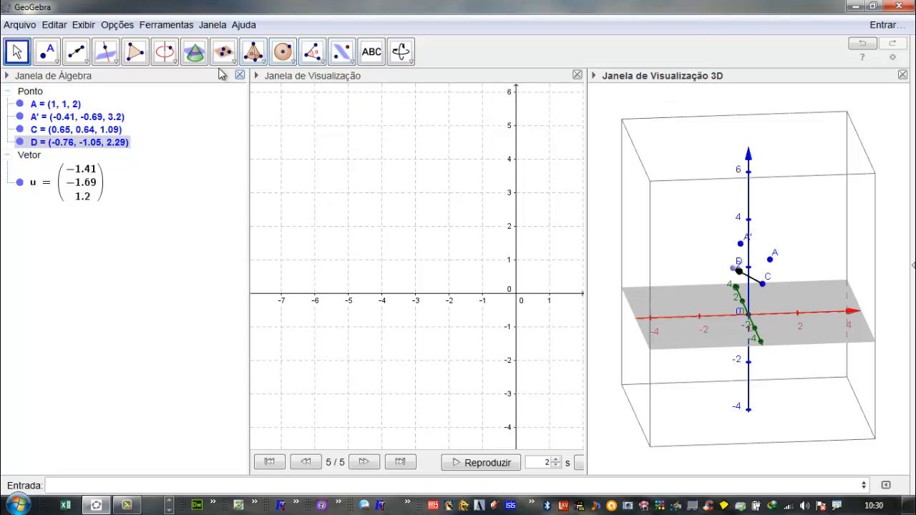
- Create a number slider a in the 2D view with range -5 to 5 and increment 0.1
left_click(348, 77)
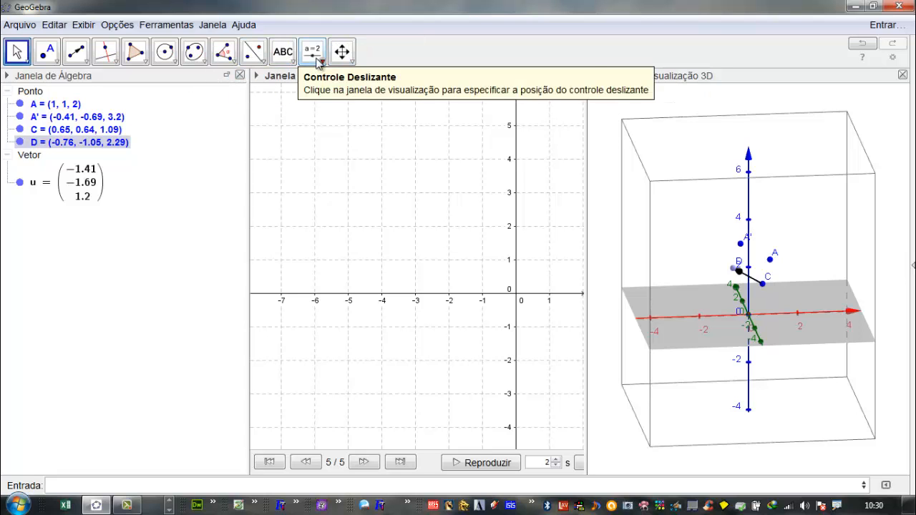
left_click(317, 59)
left_click(415, 45)
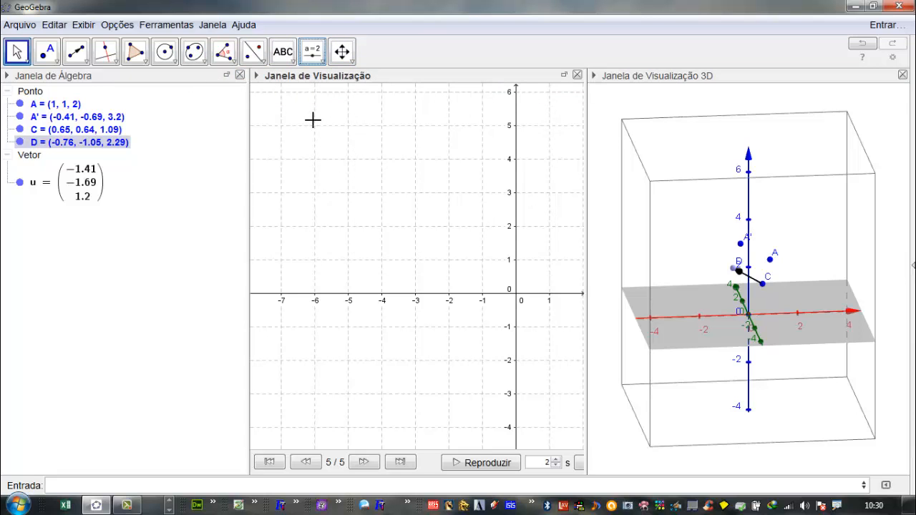
left_click(319, 124)
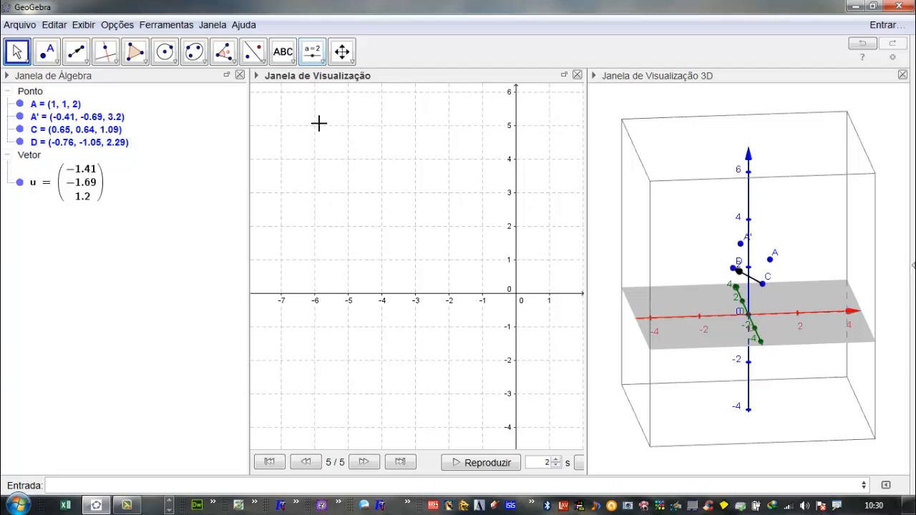
left_click(313, 51)
left_click(324, 132)
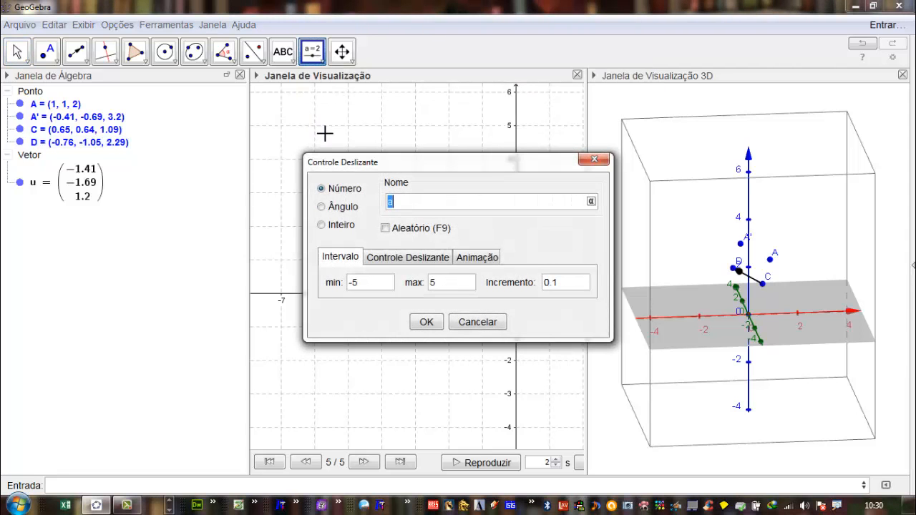
left_click(427, 323)
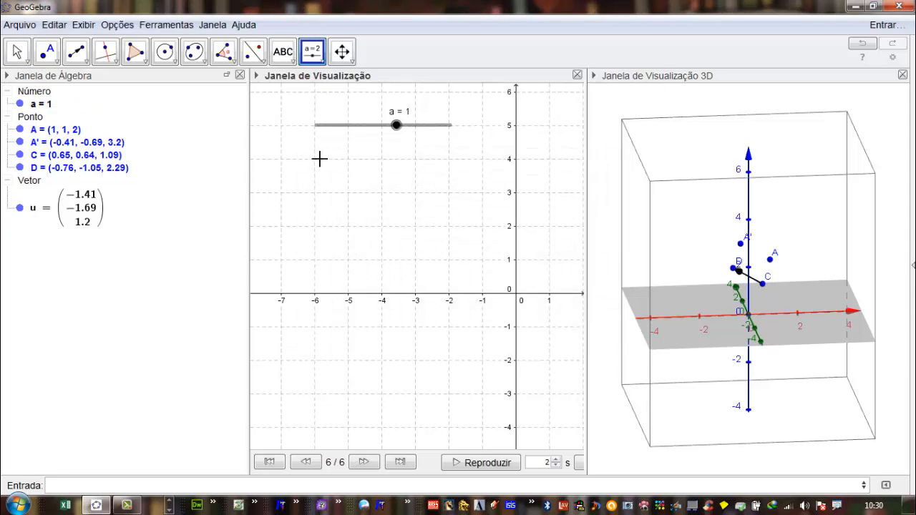
- Add number sliders b and c below slider a, each ranging from -5 to 5 with increment 0.1
left_click(317, 158)
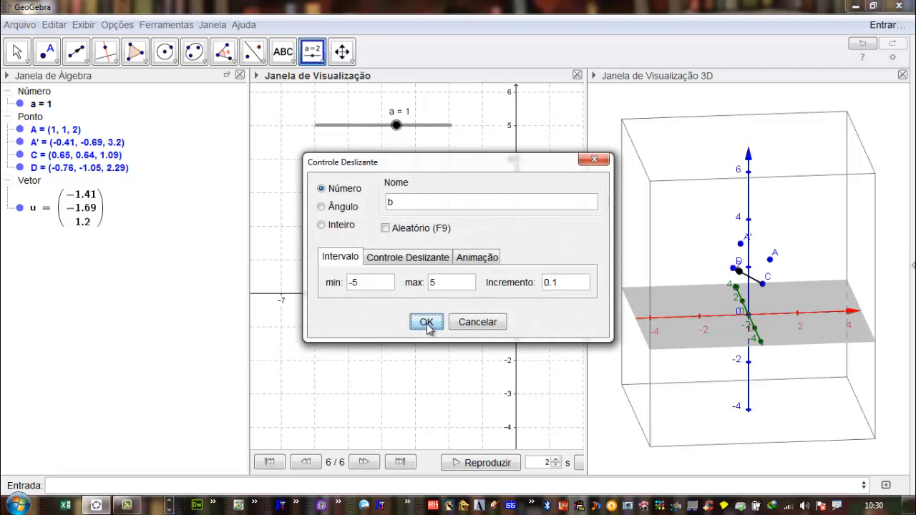
left_click(427, 323)
left_click(317, 191)
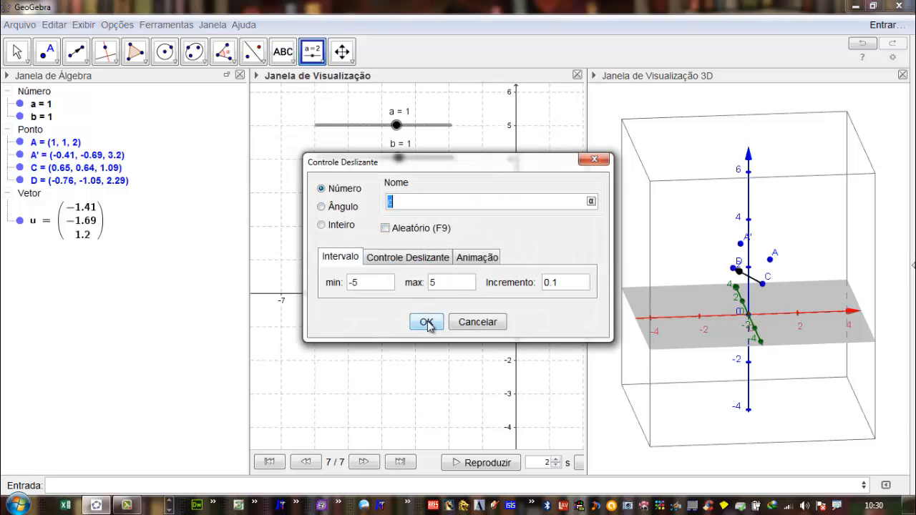
left_click(428, 322)
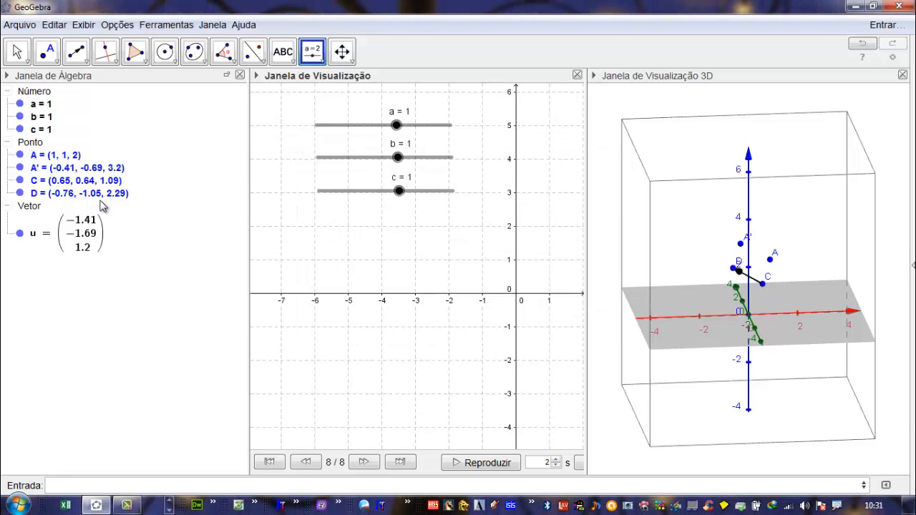
left_click(78, 236)
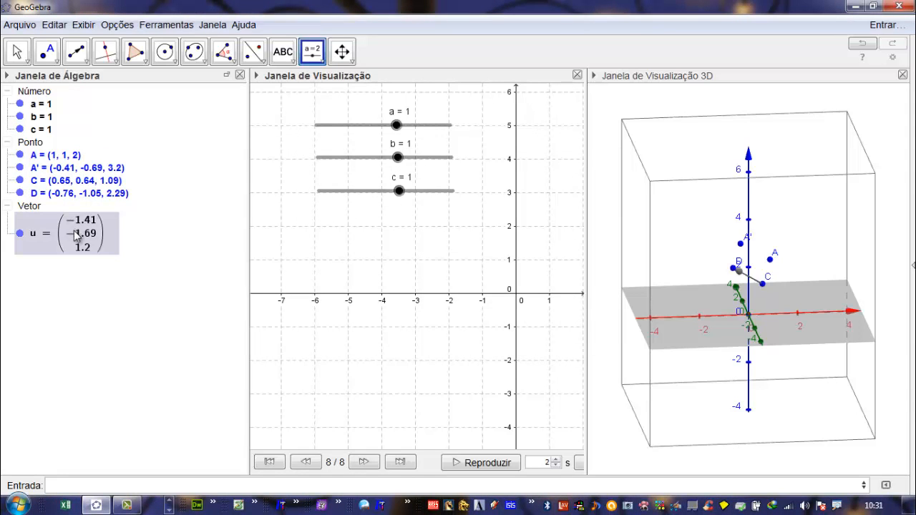
double_click(75, 236)
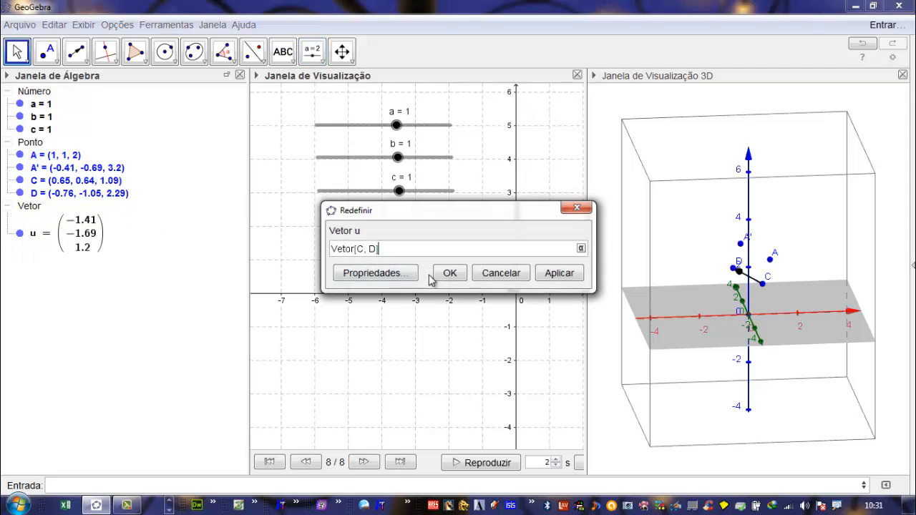
left_click(499, 272)
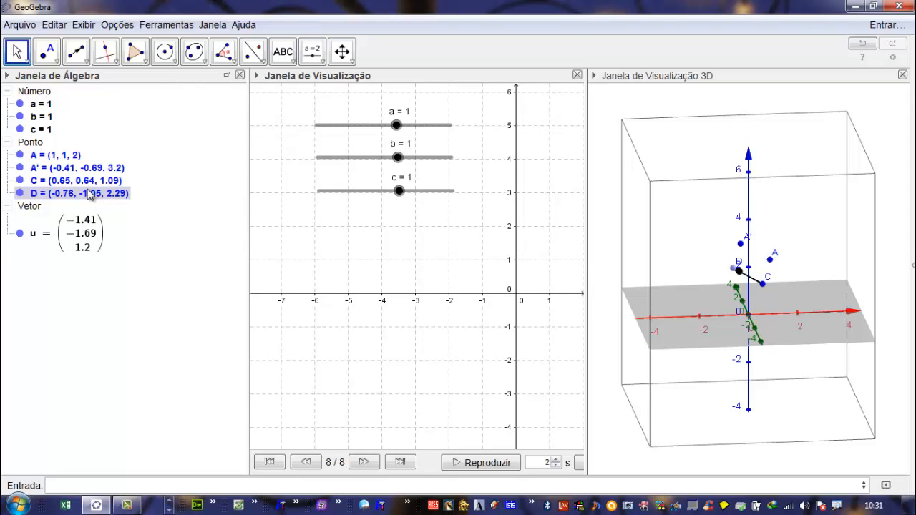
double_click(91, 184)
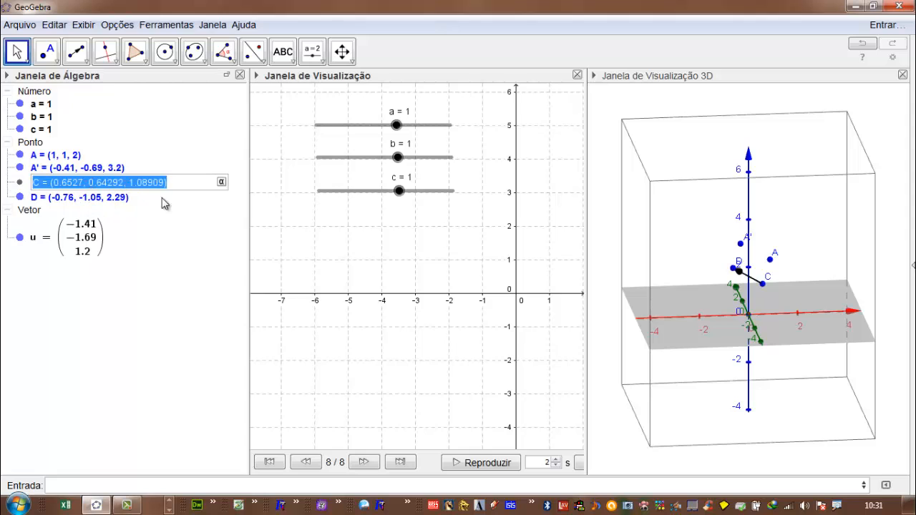
left_click(371, 148)
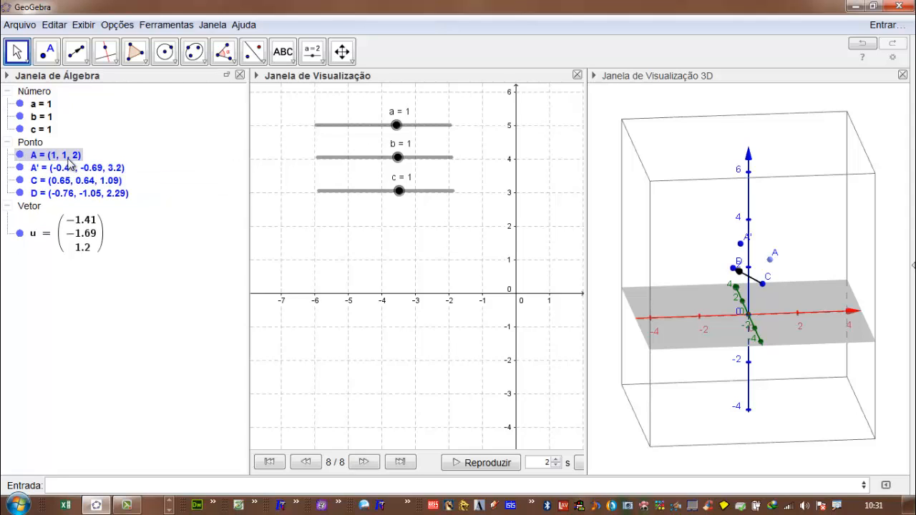
- Redefine point A as (a, b, c) so that the three sliders control its coordinates
double_click(69, 162)
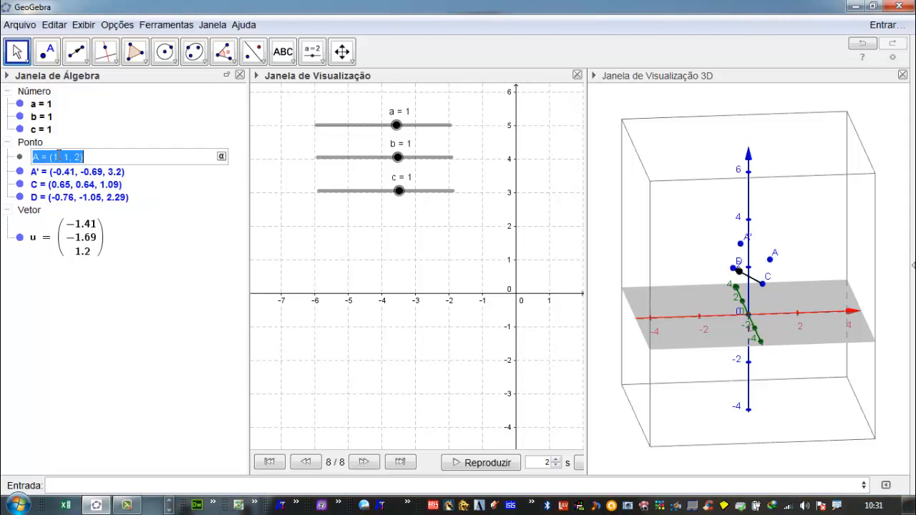
left_click(57, 156)
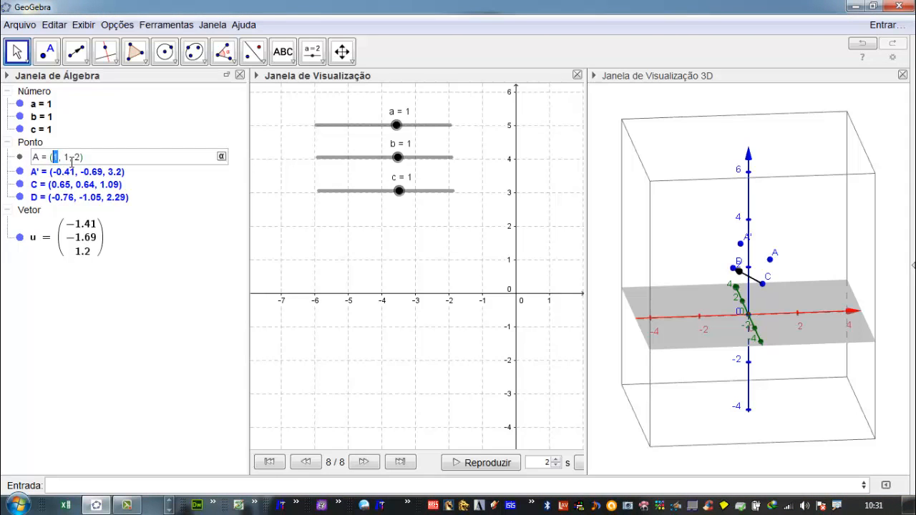
type("a")
double_click(79, 158)
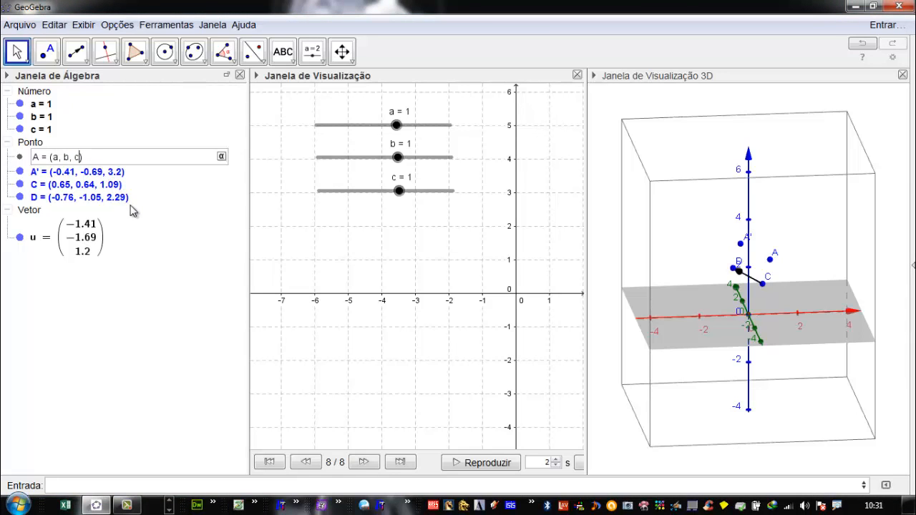
key("Return")
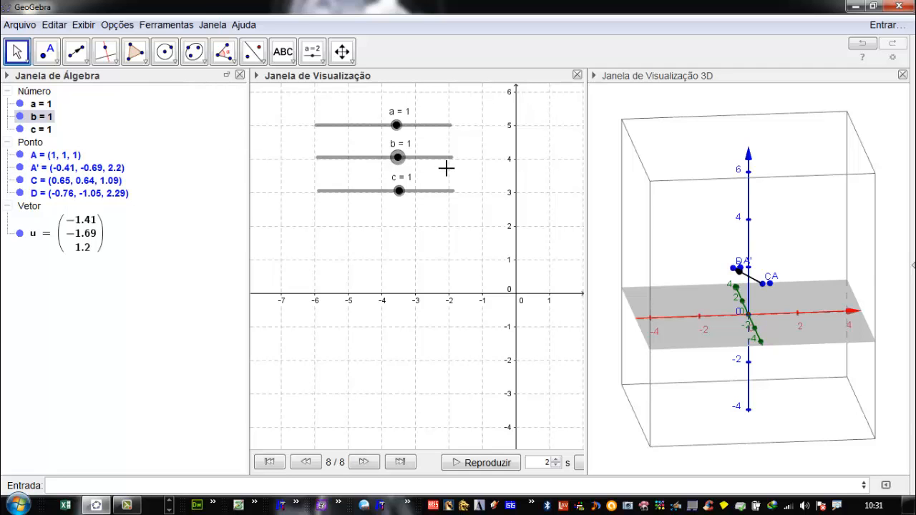
- Set slider a to 3.3, b to 0.3 and c to -0.7 to move point A in space
left_click_drag(671, 286, 699, 307)
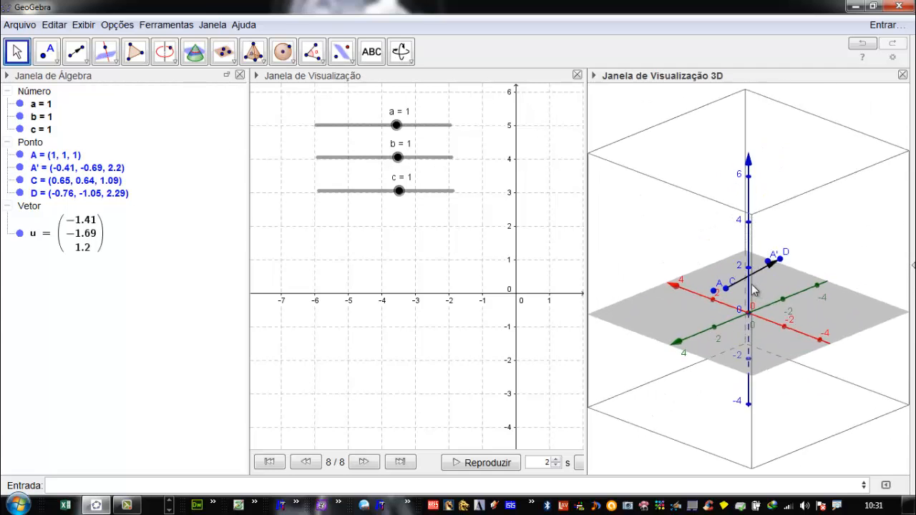
left_click_drag(398, 135, 388, 159)
left_click_drag(400, 194, 376, 200)
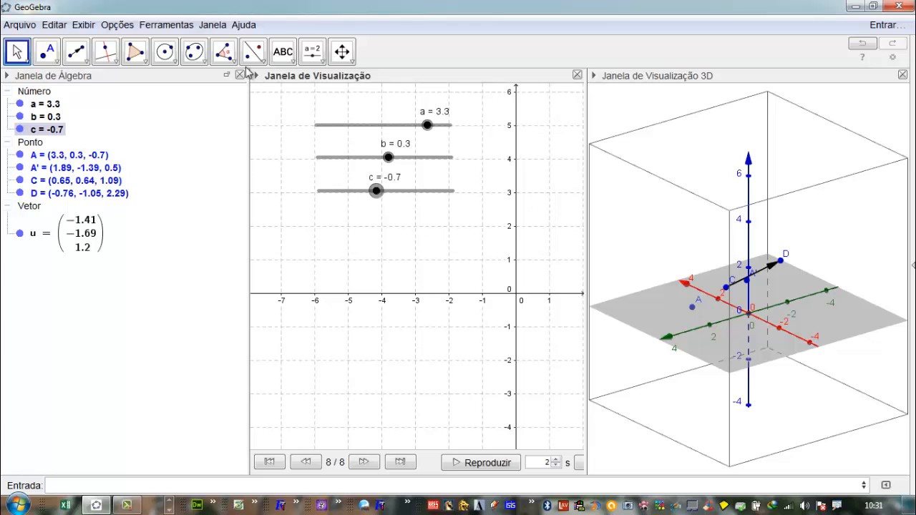
- Create a number slider d below slider c with range -5 to 5 and increment 0.1
left_click(315, 58)
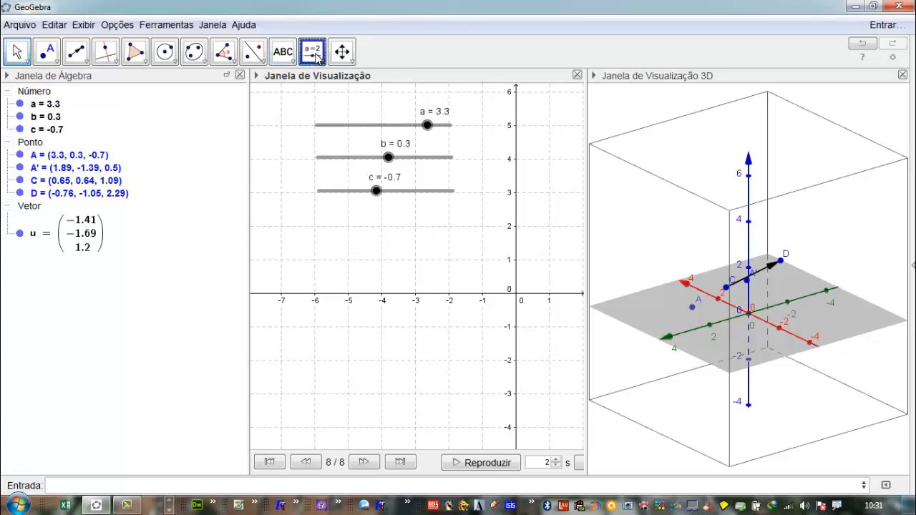
left_click(317, 239)
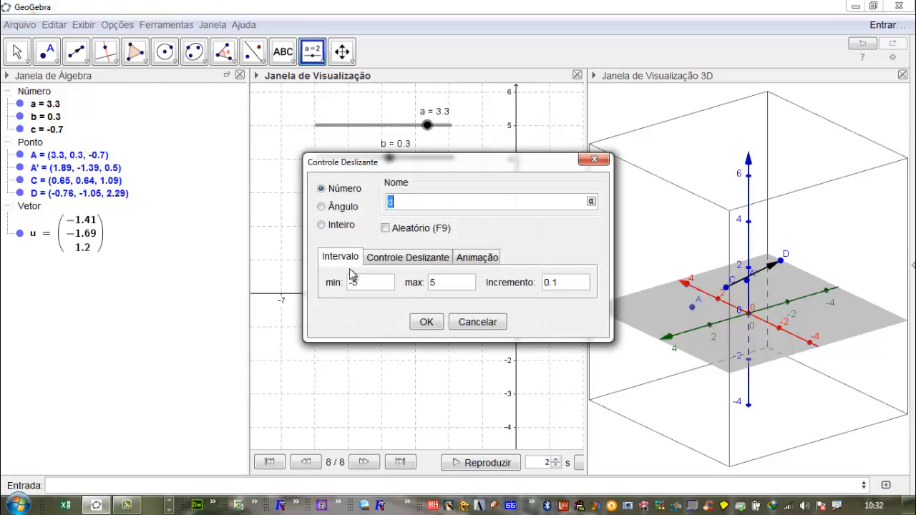
left_click(427, 323)
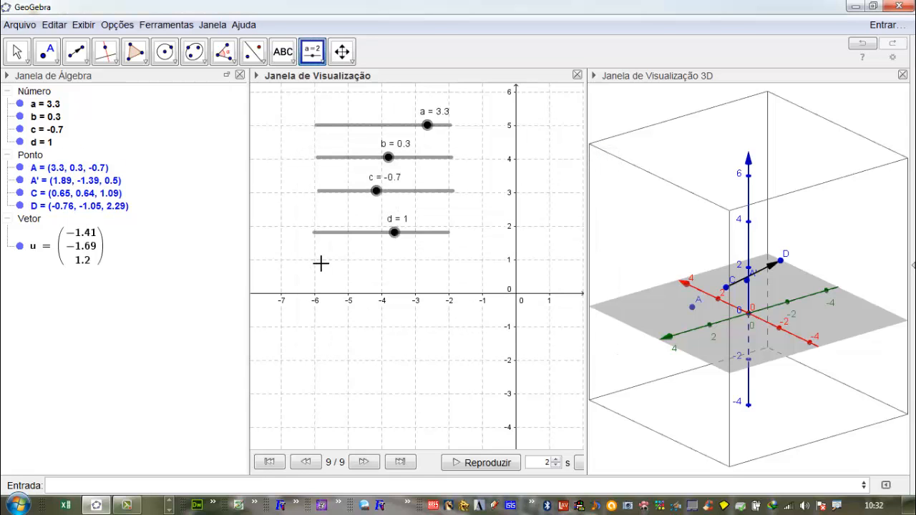
- Create number sliders e and f below slider d, each ranging from -5 to 5 with increment 0.1
left_click(320, 267)
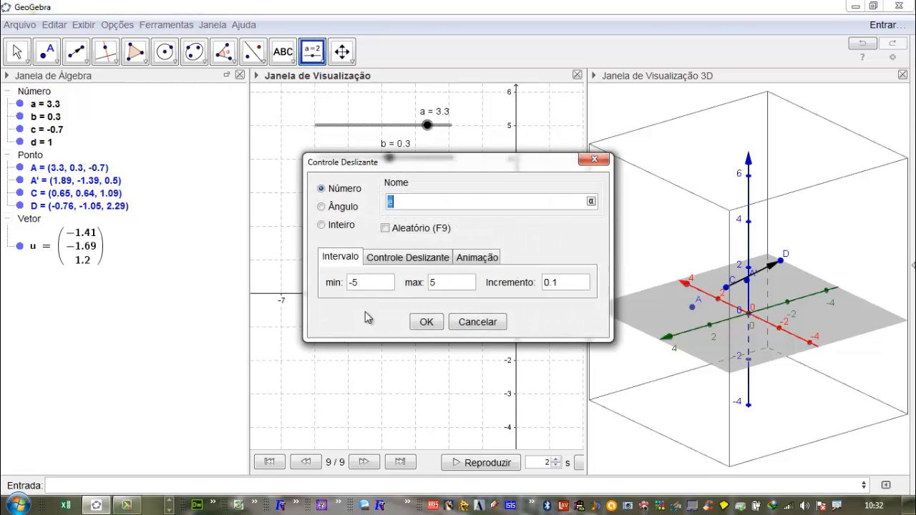
left_click(423, 322)
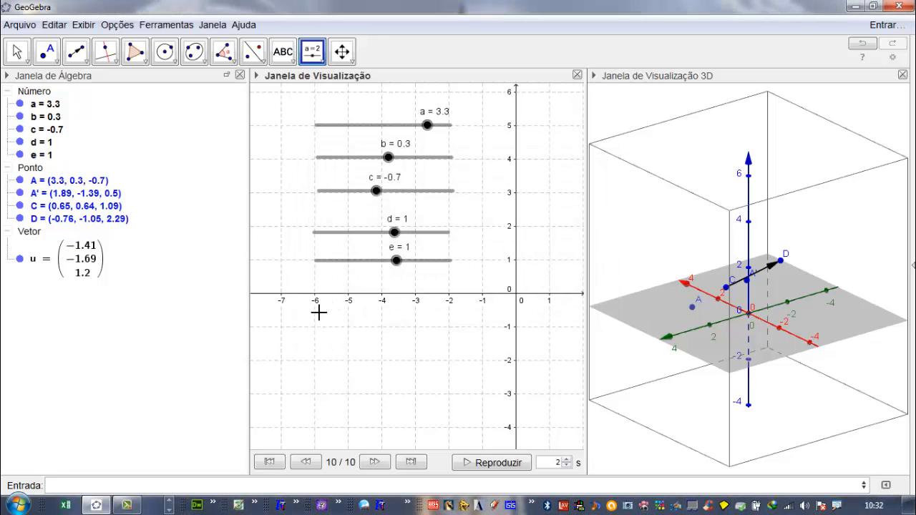
left_click(320, 319)
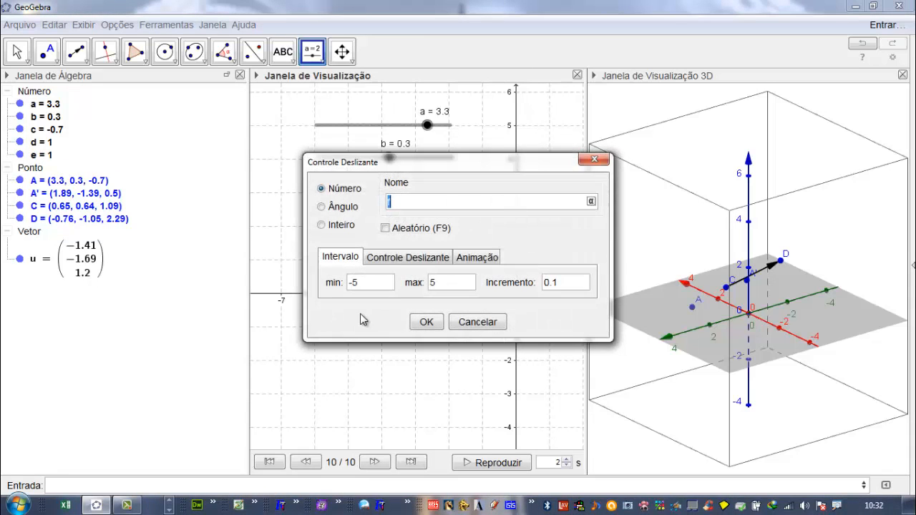
left_click(426, 320)
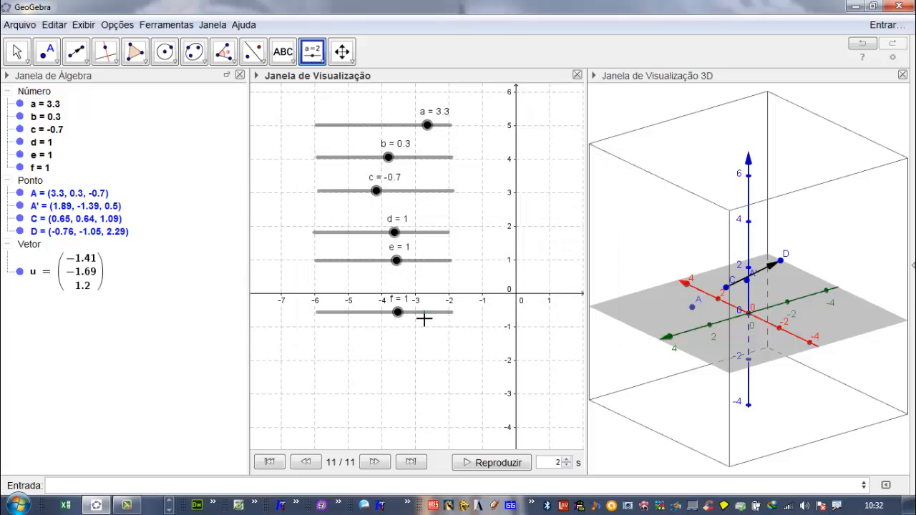
- Redefine point C as (d, e, f) so that the three new sliders control its coordinates
left_click(84, 222)
left_click(86, 222)
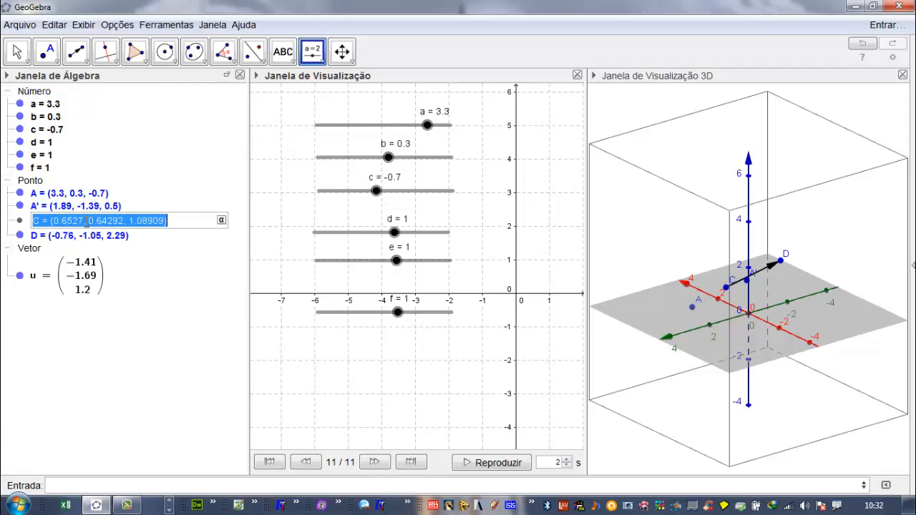
left_click_drag(84, 222, 54, 219)
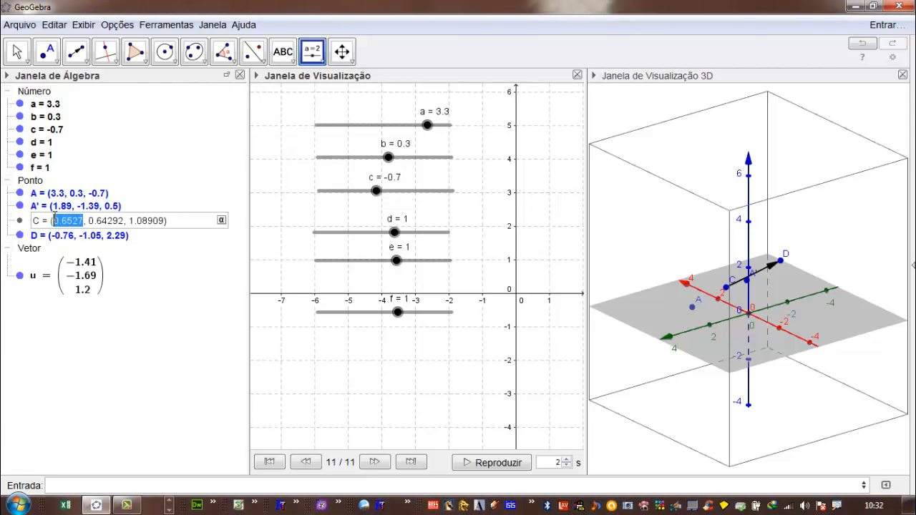
type("d")
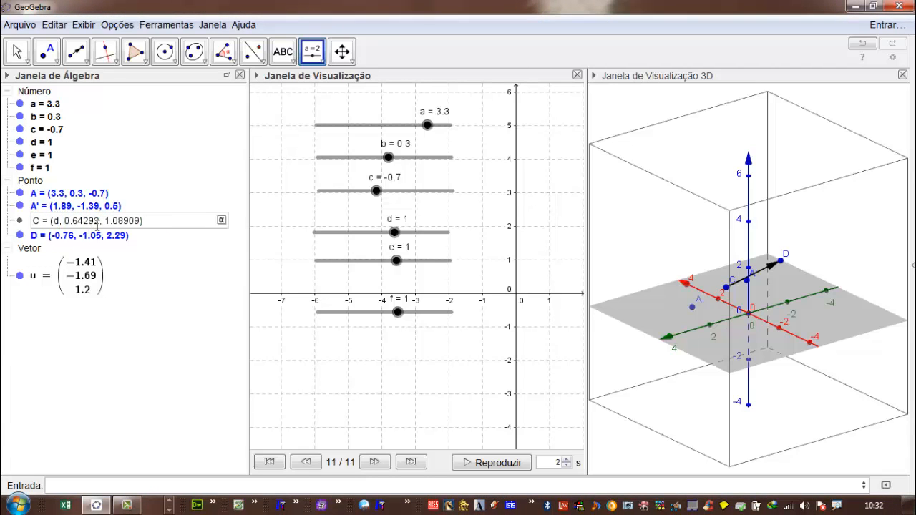
left_click_drag(99, 223, 65, 221)
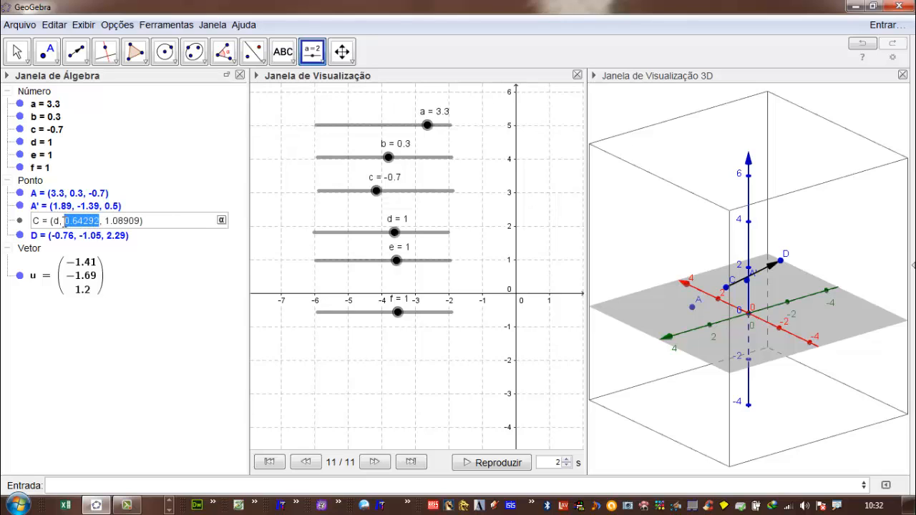
type("f")
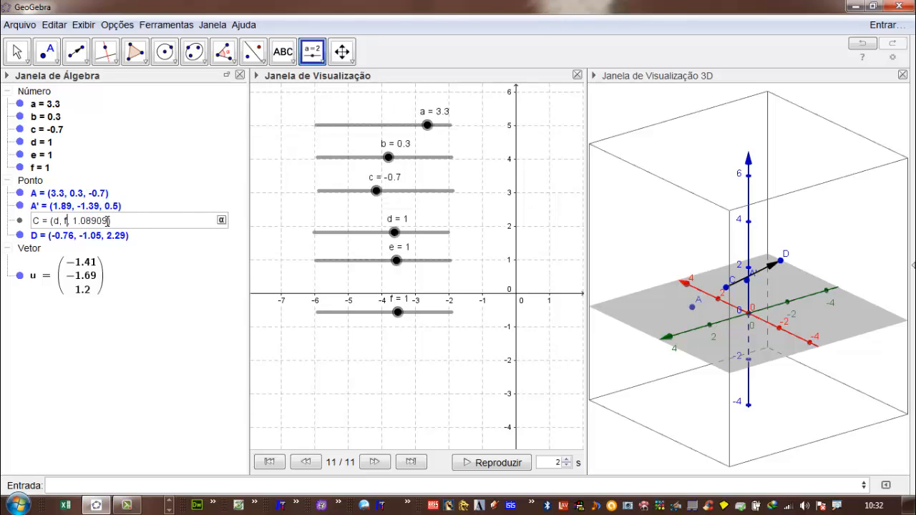
left_click_drag(108, 221, 77, 222)
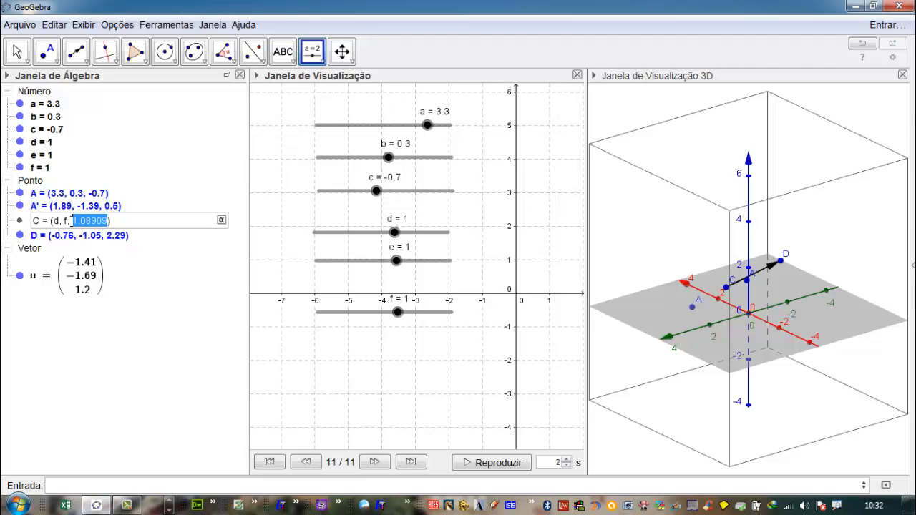
left_click(65, 220)
type("e")
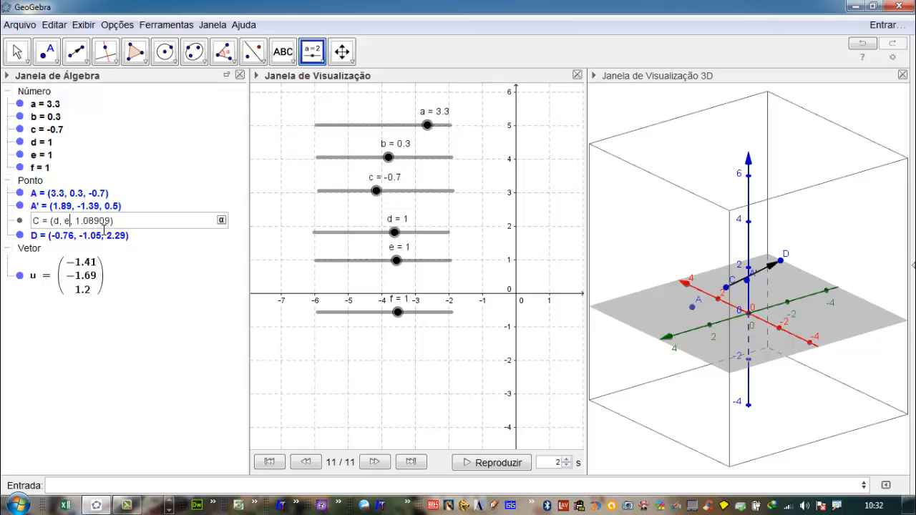
left_click_drag(110, 223, 88, 222)
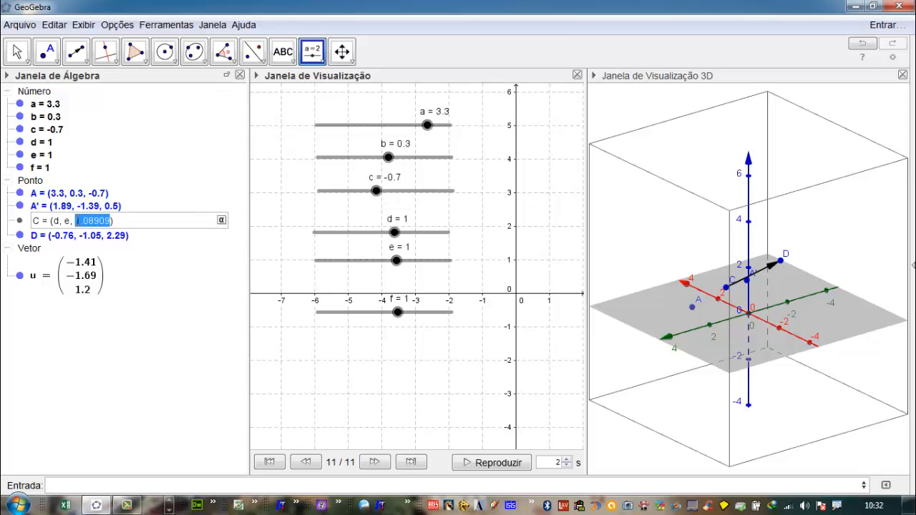
type("f")
key("Return")
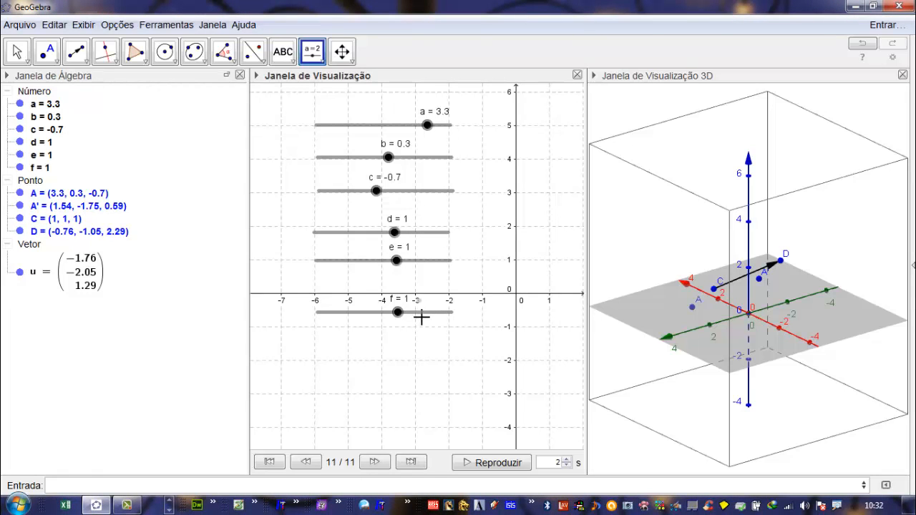
- Align sliders e and f closely under slider d, and set d to 1.7 and e to 2.1 to move point C
left_click_drag(425, 319, 422, 261)
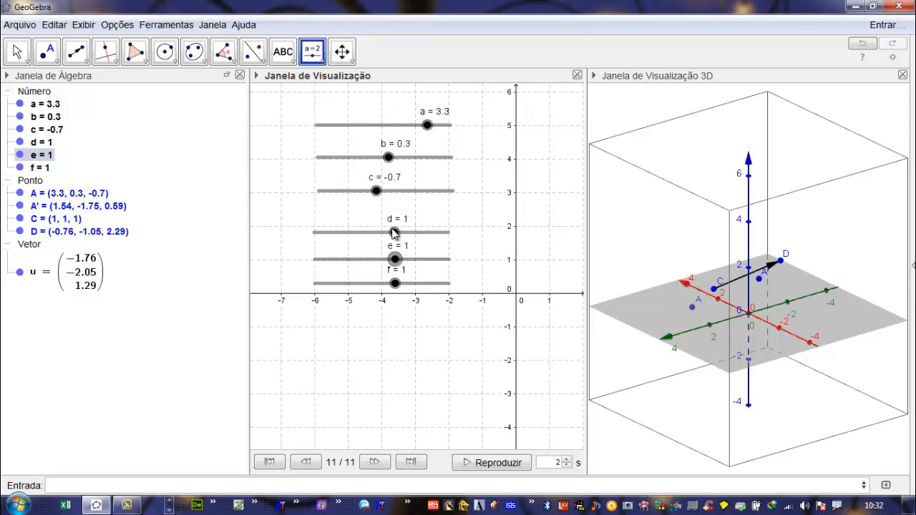
left_click_drag(392, 231, 410, 259)
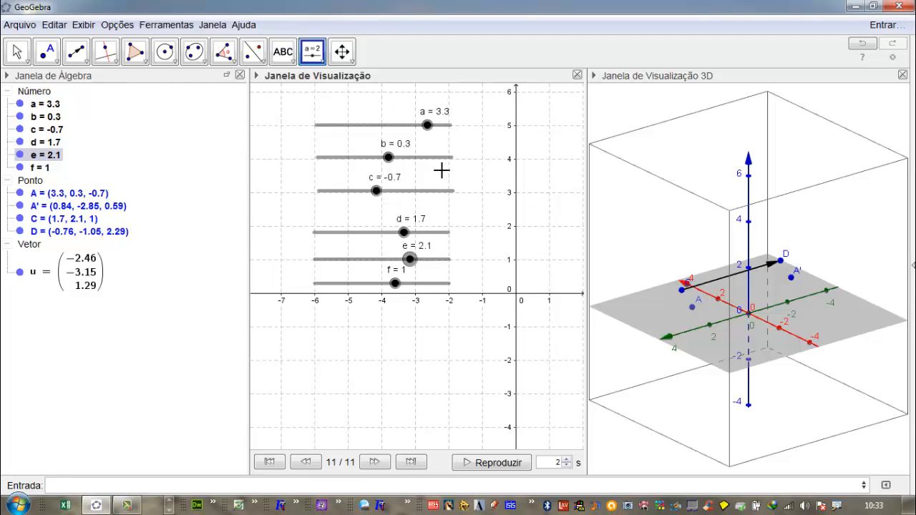
- Hide the 3D view and delete all sliders, points and the vector from the construction
key("ctrl+shift+3")
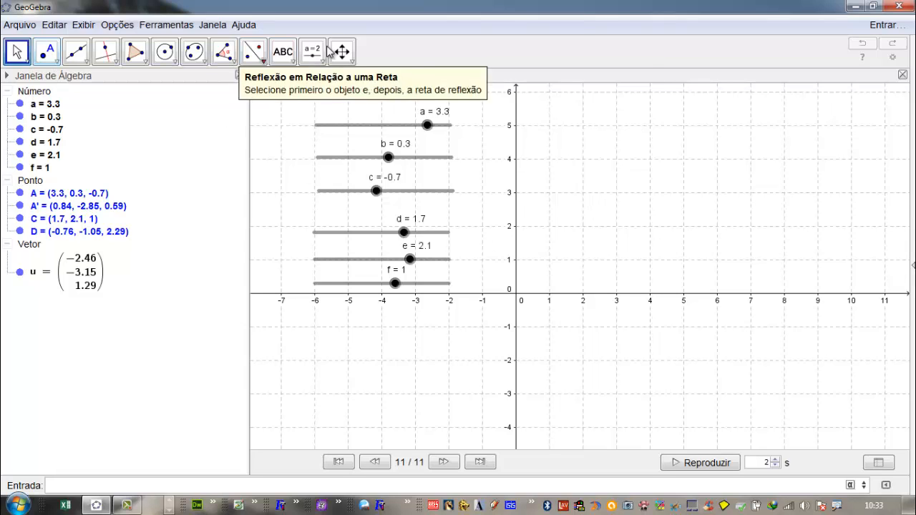
left_click(355, 78)
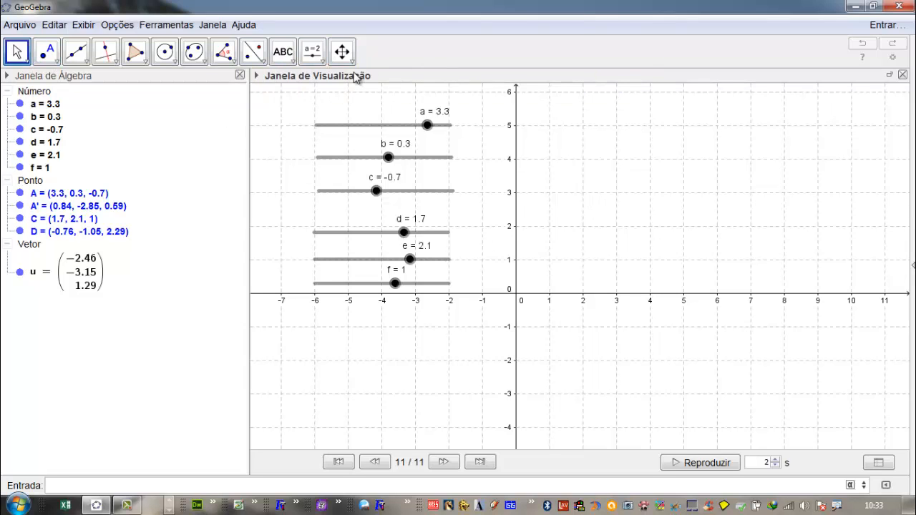
left_click(19, 52)
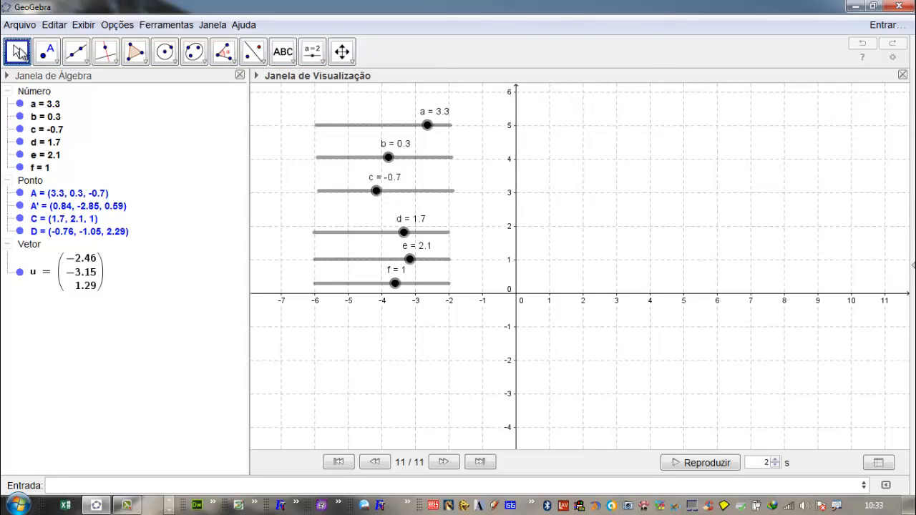
left_click(20, 52)
mouse_move(46, 52)
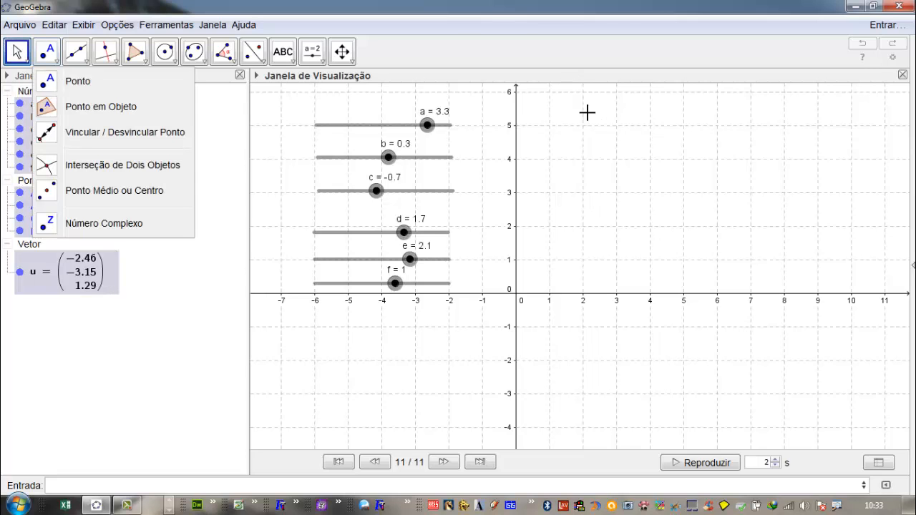
left_click(432, 85)
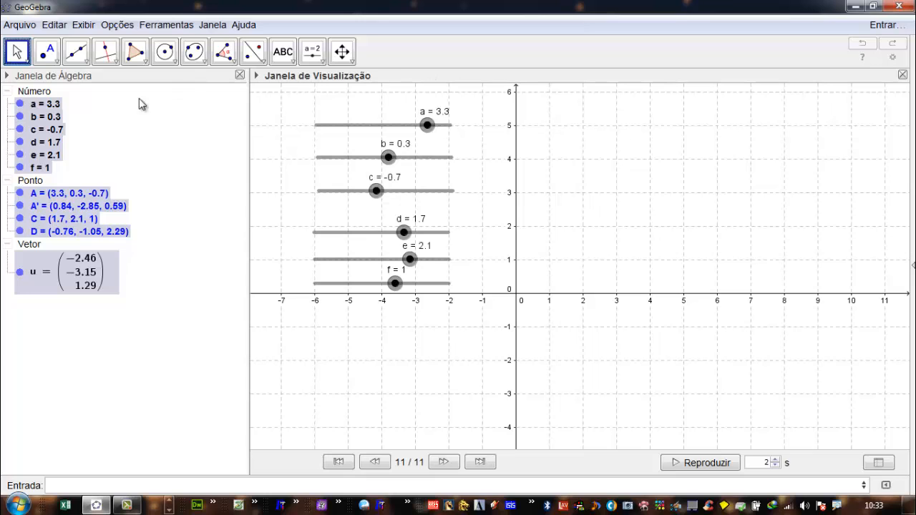
left_click(18, 60)
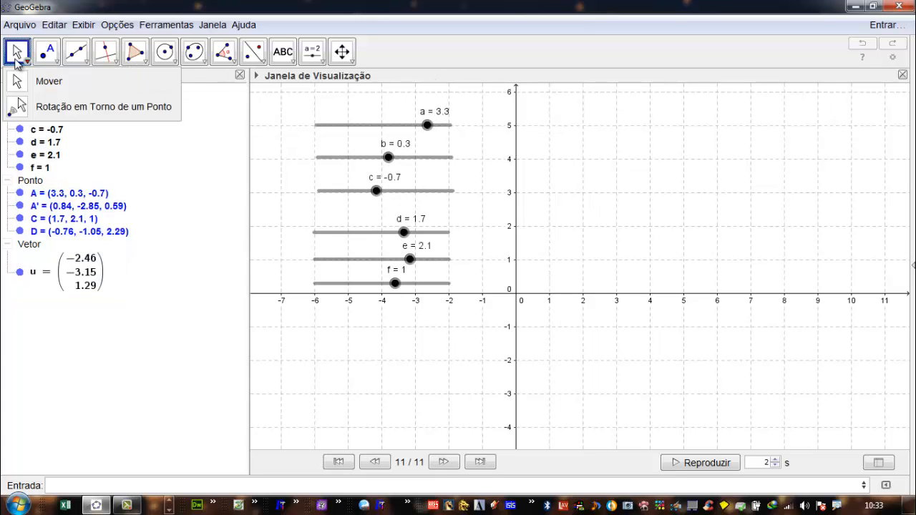
left_click(409, 47)
key("ctrl+a")
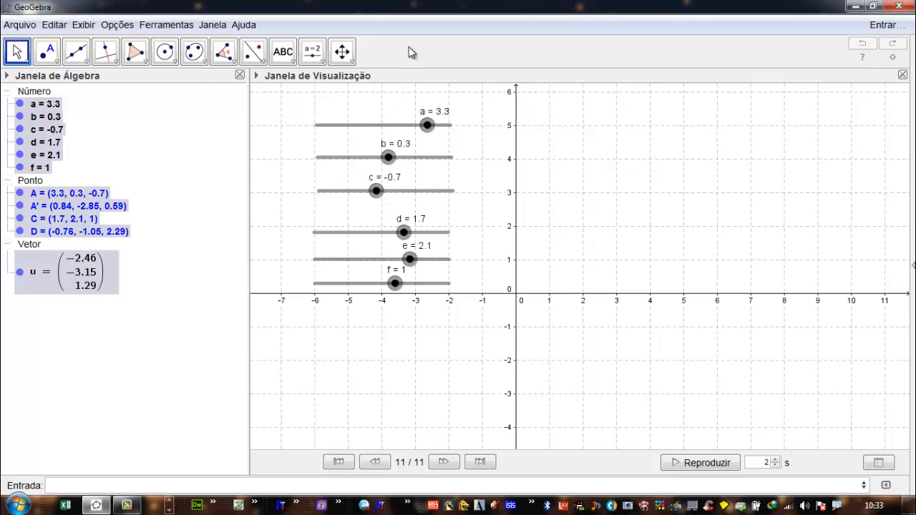
key("Delete")
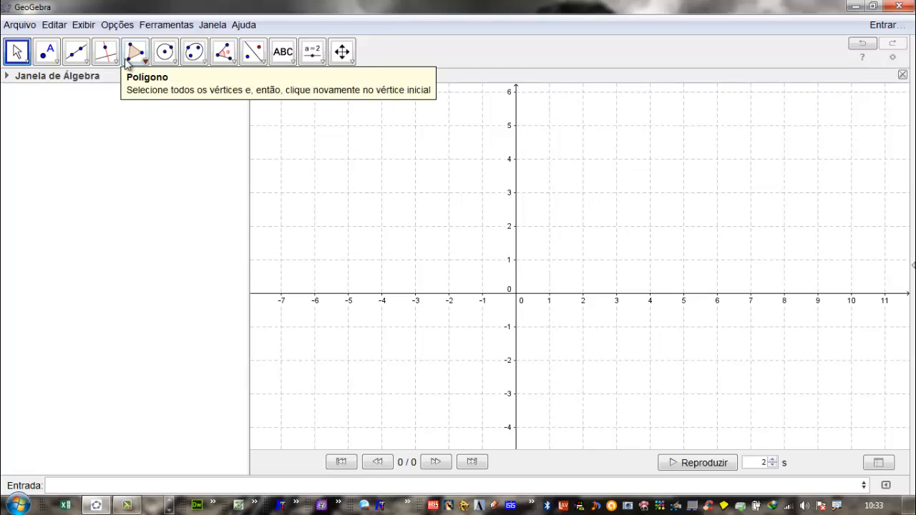
- Place a new point A at (2, 2) in the 2D view and move it to (3, 2)
left_click(51, 51)
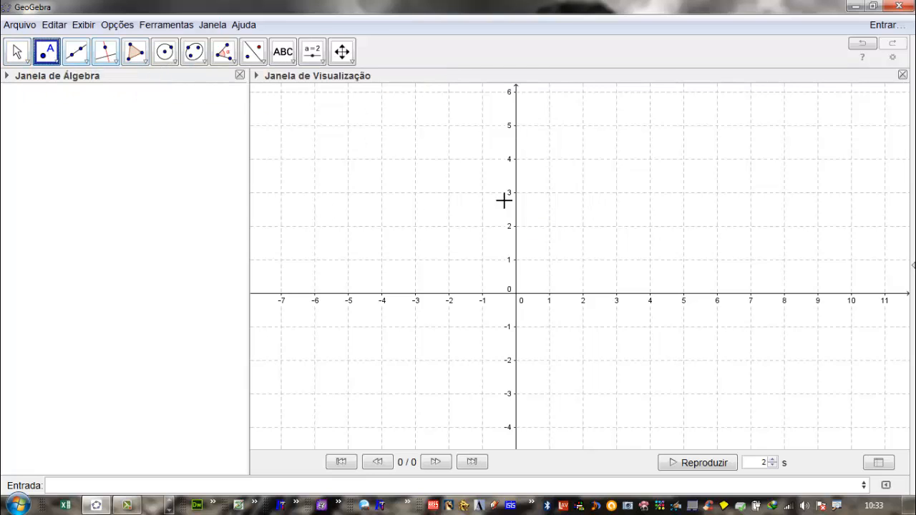
left_click(583, 226)
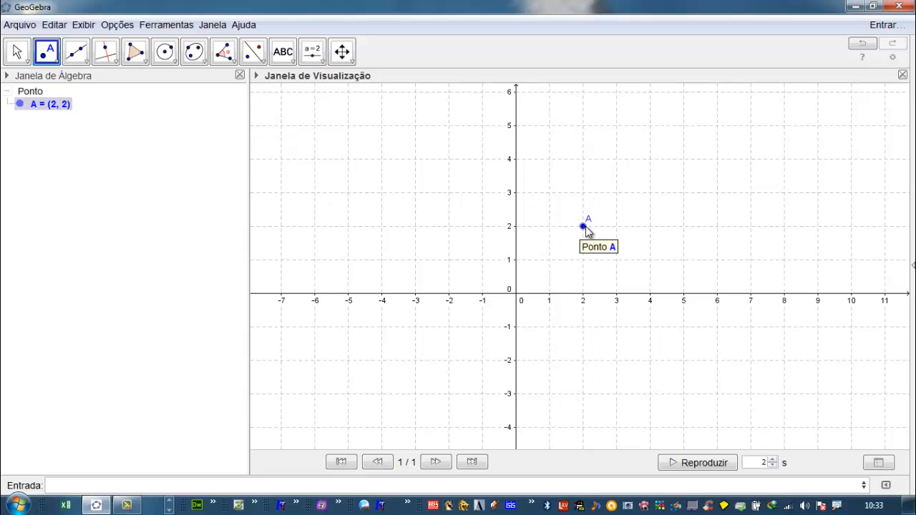
left_click_drag(586, 226, 615, 229)
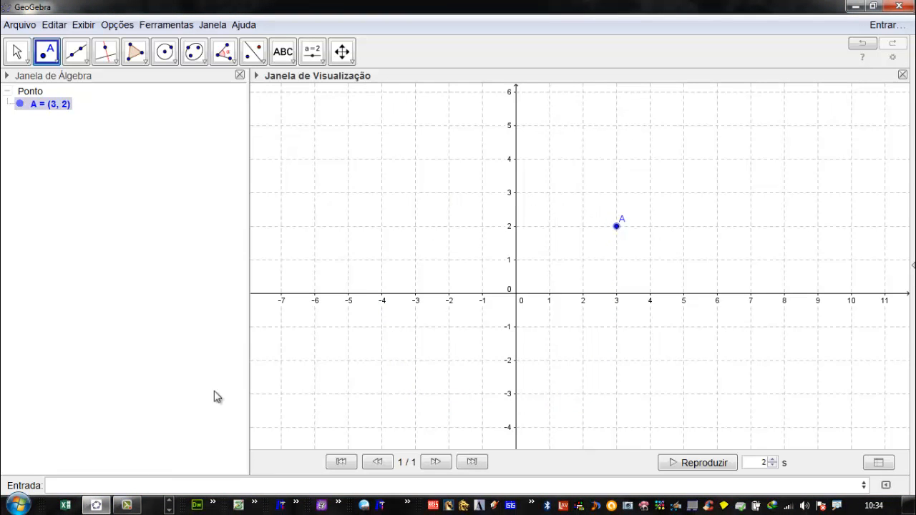
- Rotate point A by 90 degrees with the command Girar[A,90°], and undo the rotation
left_click(77, 485)
type("Girar")
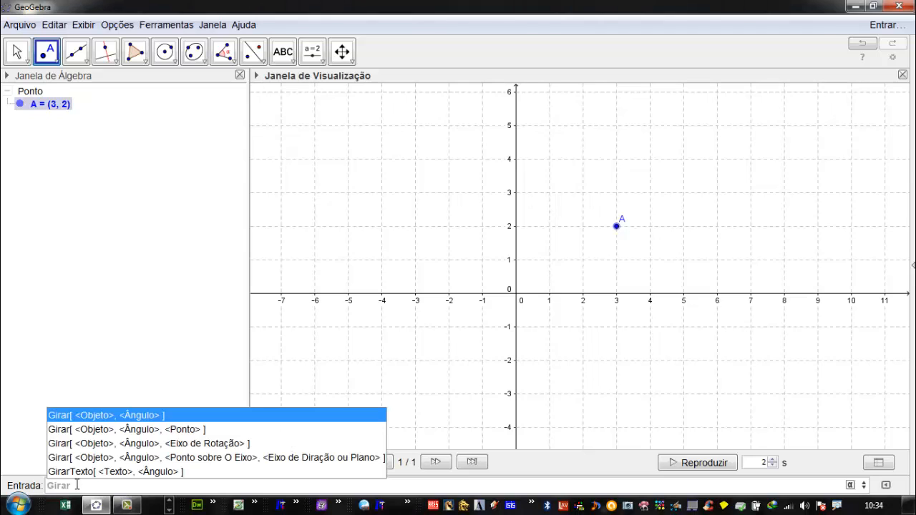
key("Return")
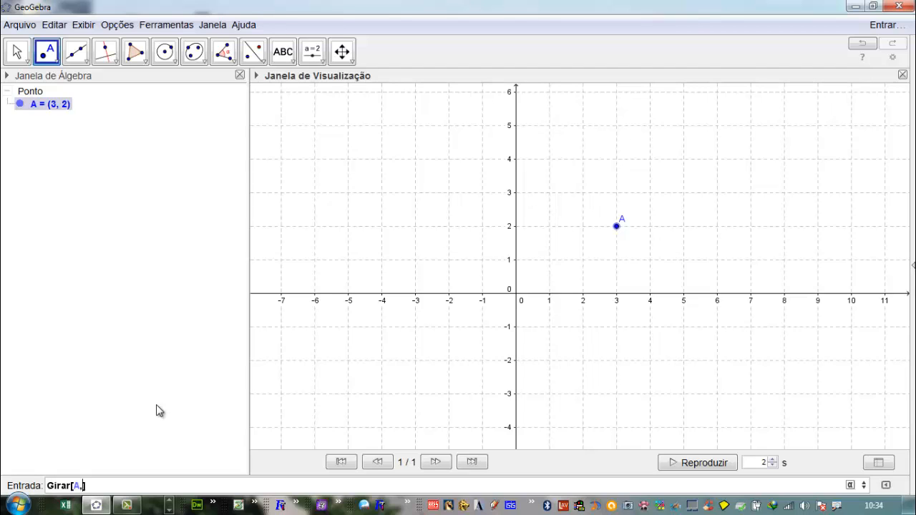
type("90")
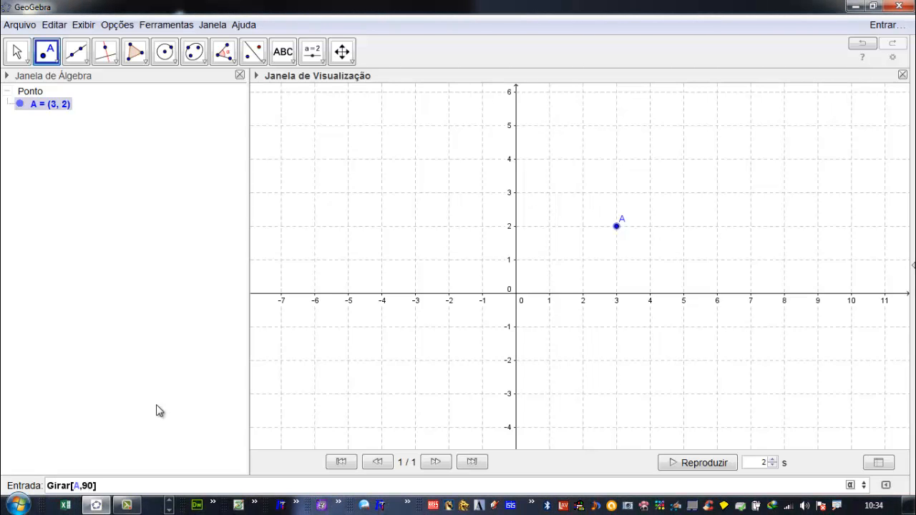
left_click(850, 486)
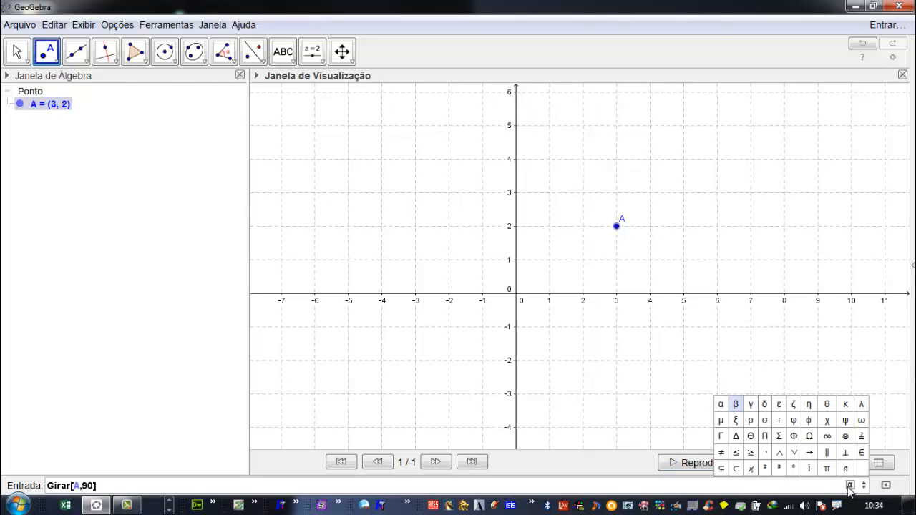
left_click(794, 466)
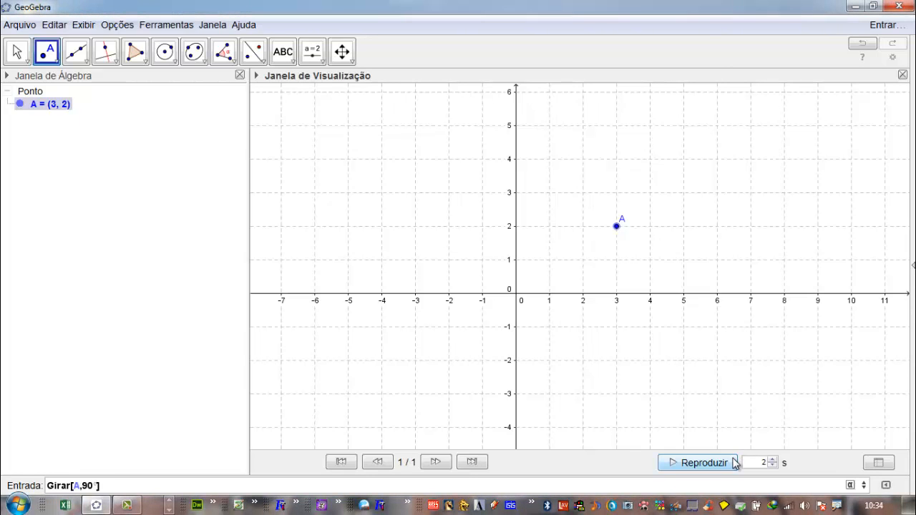
key("Return")
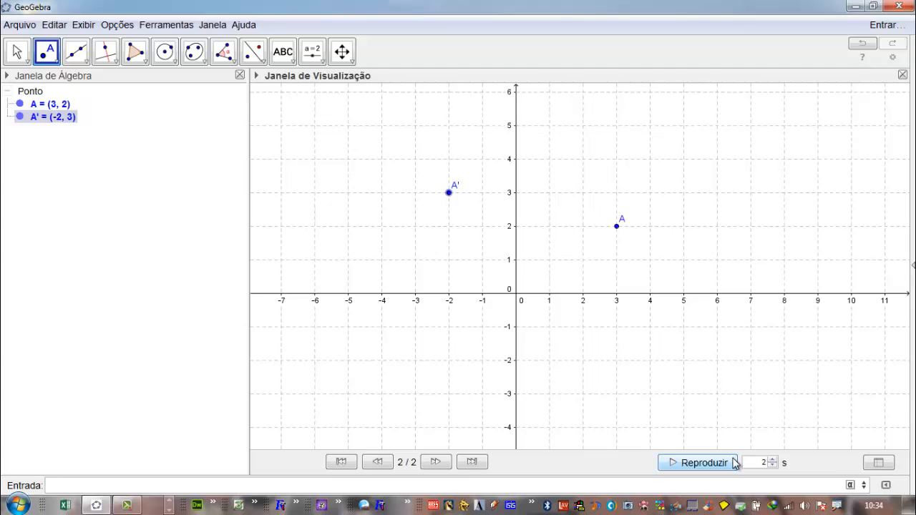
key("ctrl+z")
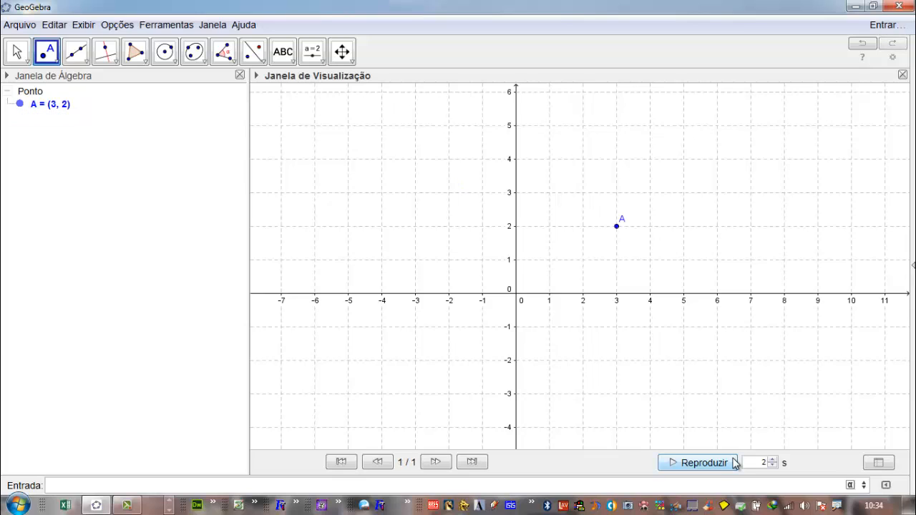
- Rotate point A by 90 degrees about the origin with the command Girar[A,90°], including the degree symbol
key("Up")
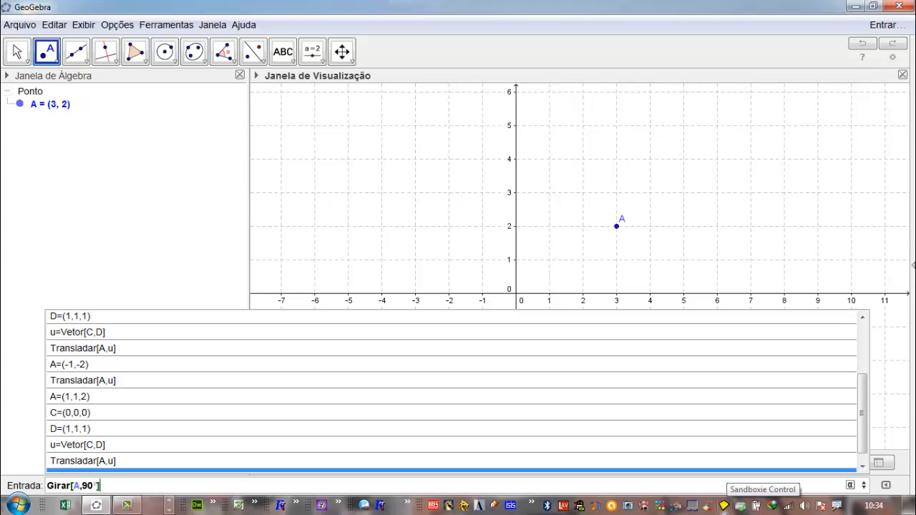
key("Left")
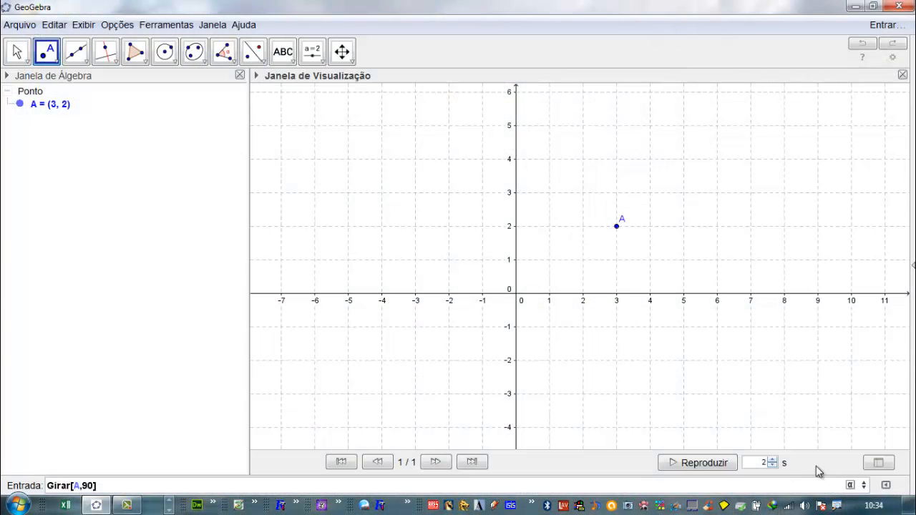
left_click(850, 485)
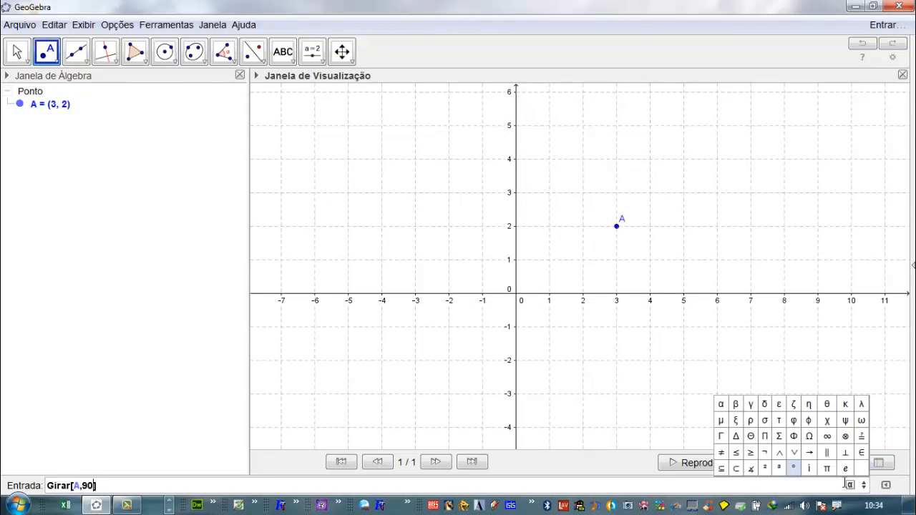
left_click(796, 467)
key("Return")
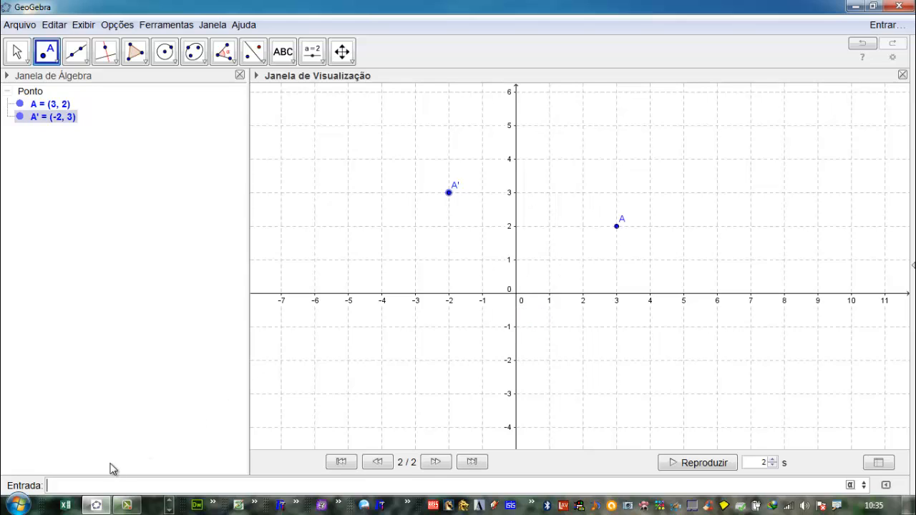
- Place a new point B at (1, 1) in the 2D view
key("Up")
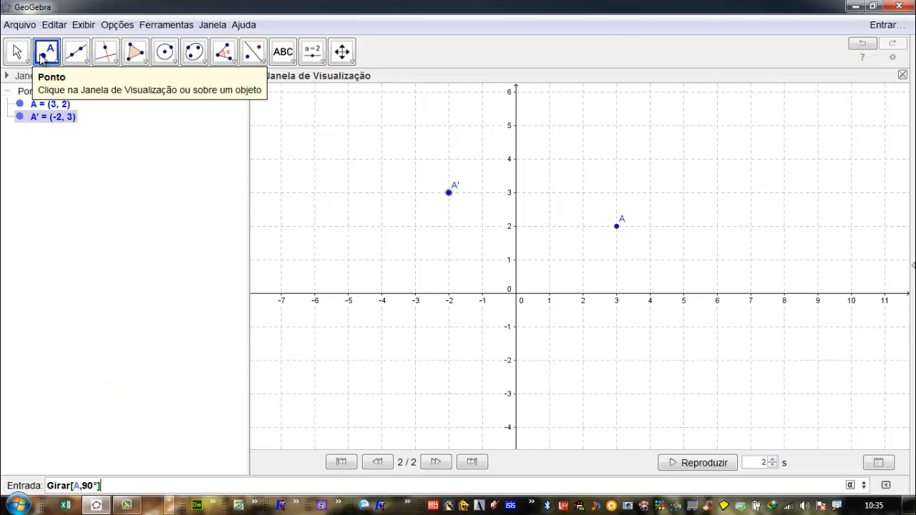
left_click(52, 60)
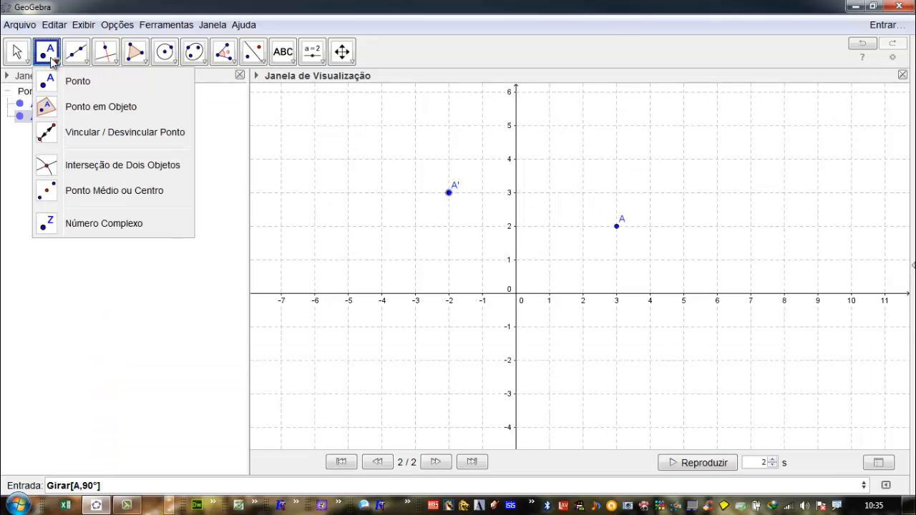
left_click(83, 24)
left_click(367, 15)
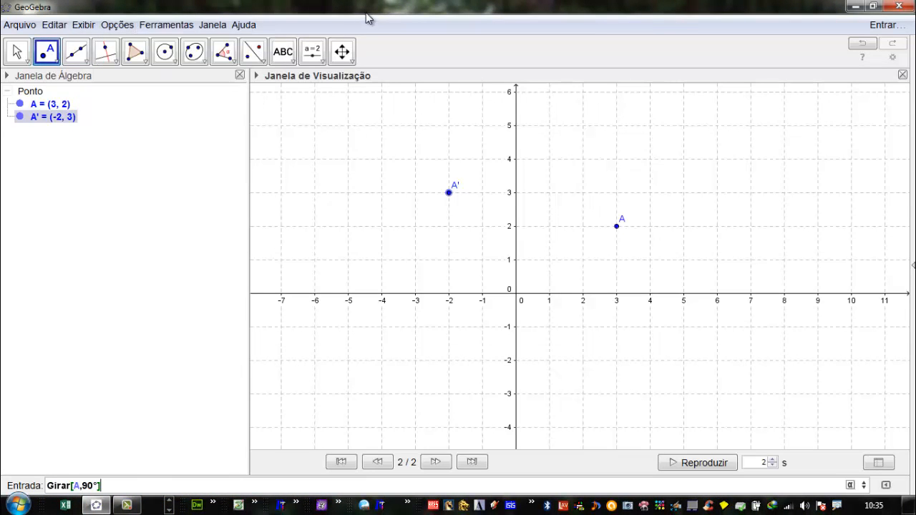
left_click(550, 260)
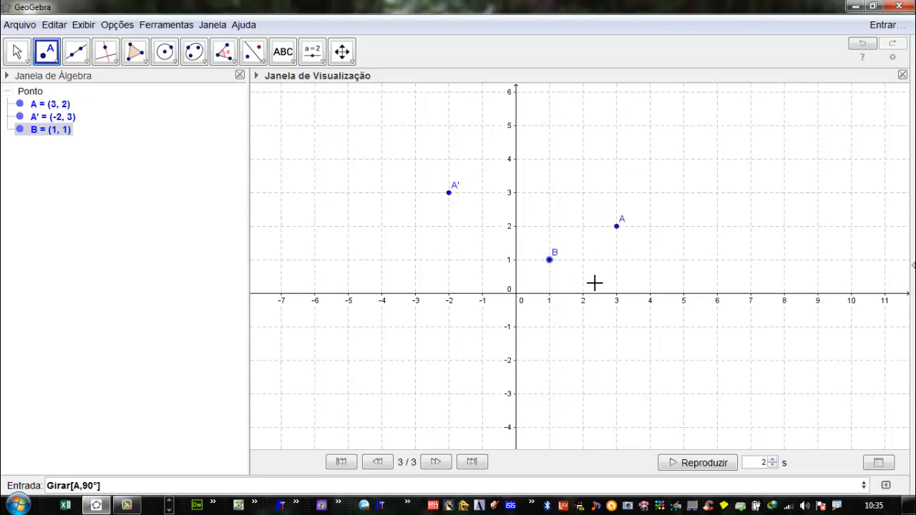
- Redefine point A' as Girar[A, 90°, B] to rotate about B, and move point A to (3, 1) and on to (1, -1)
left_click(46, 120)
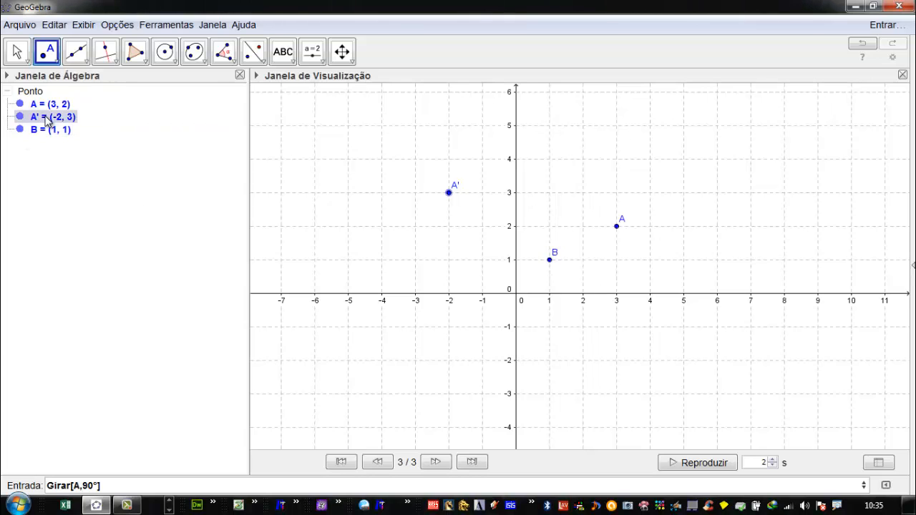
right_click(46, 120)
key("Escape")
double_click(46, 121)
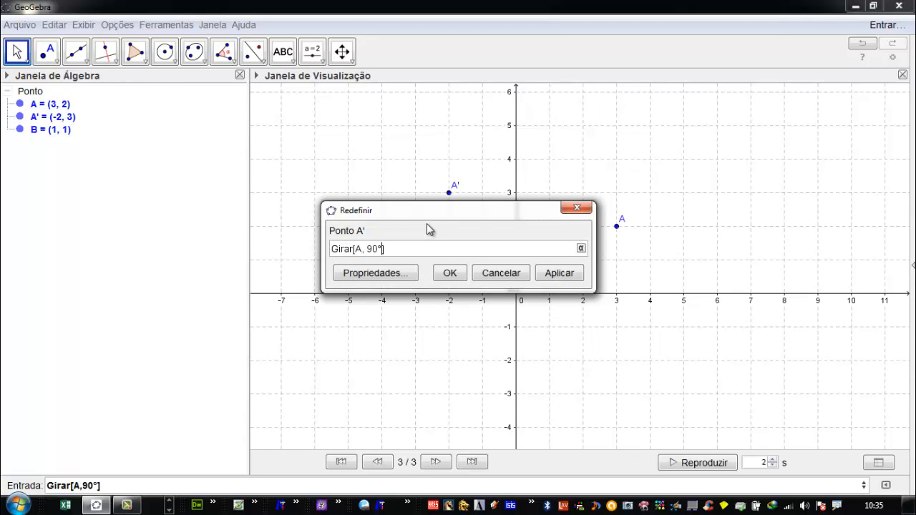
type(",")
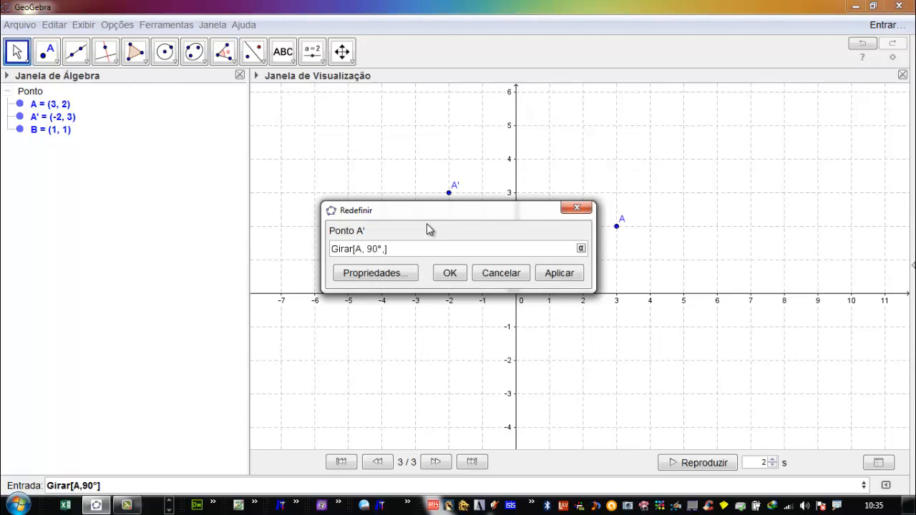
type("B")
left_click(559, 273)
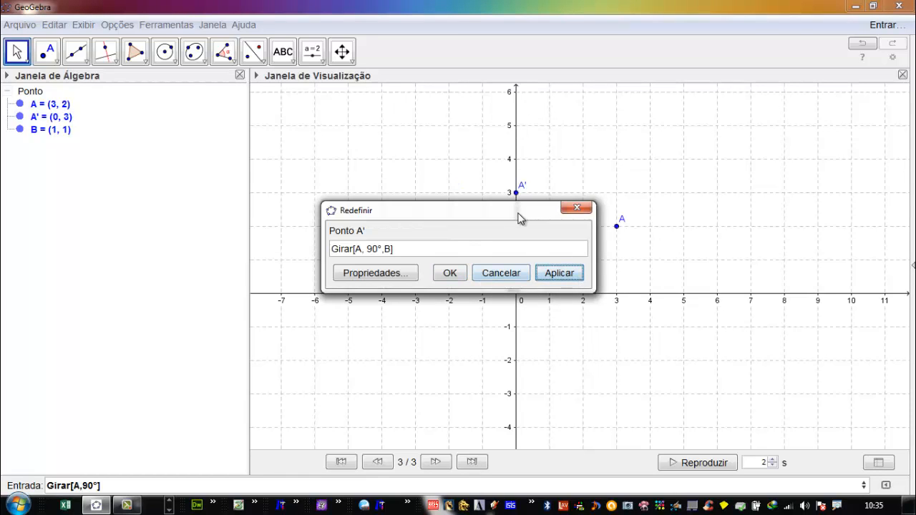
left_click_drag(517, 215, 352, 259)
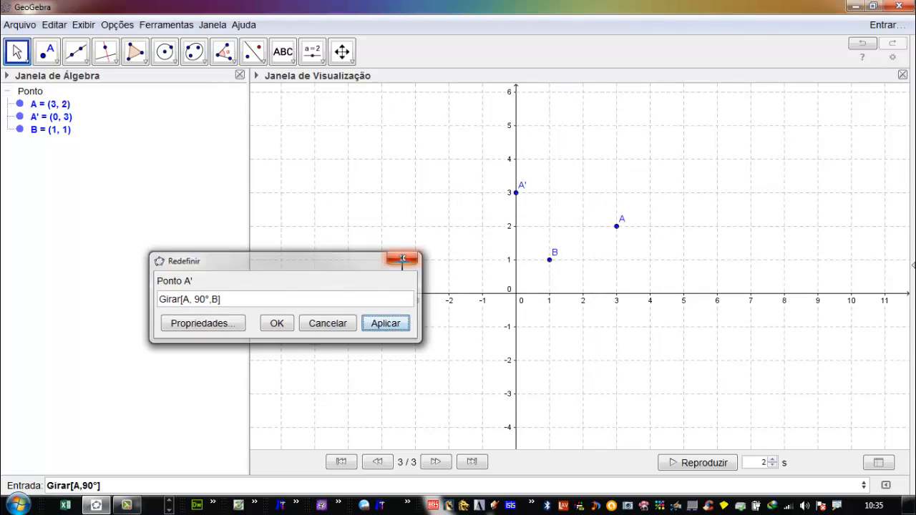
left_click(405, 256)
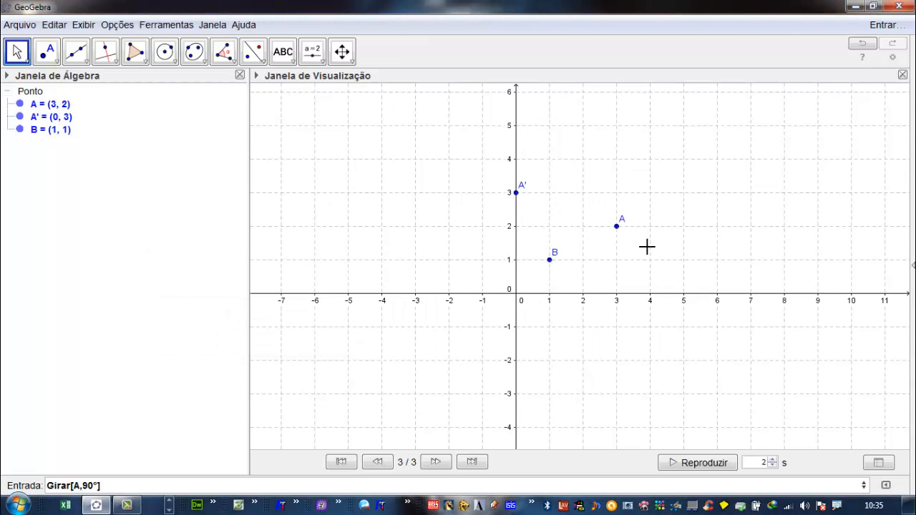
left_click_drag(618, 229, 618, 262)
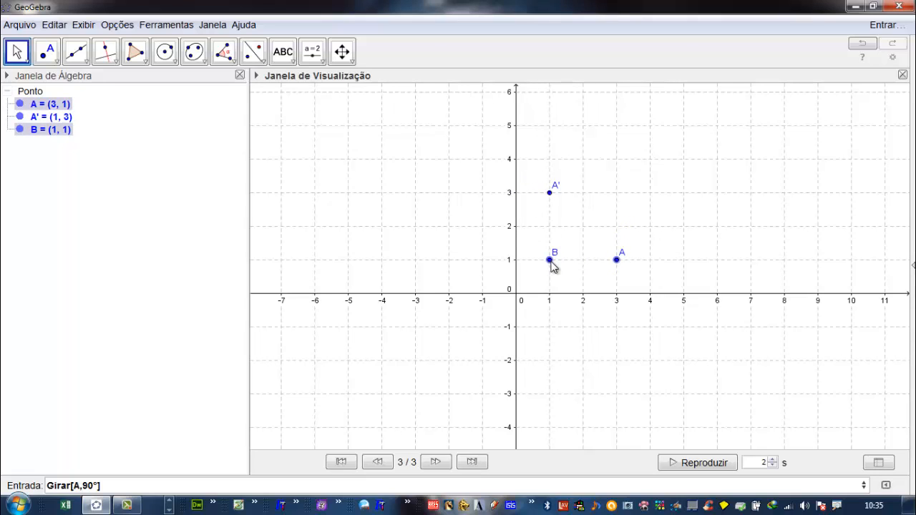
left_click_drag(619, 262, 550, 330)
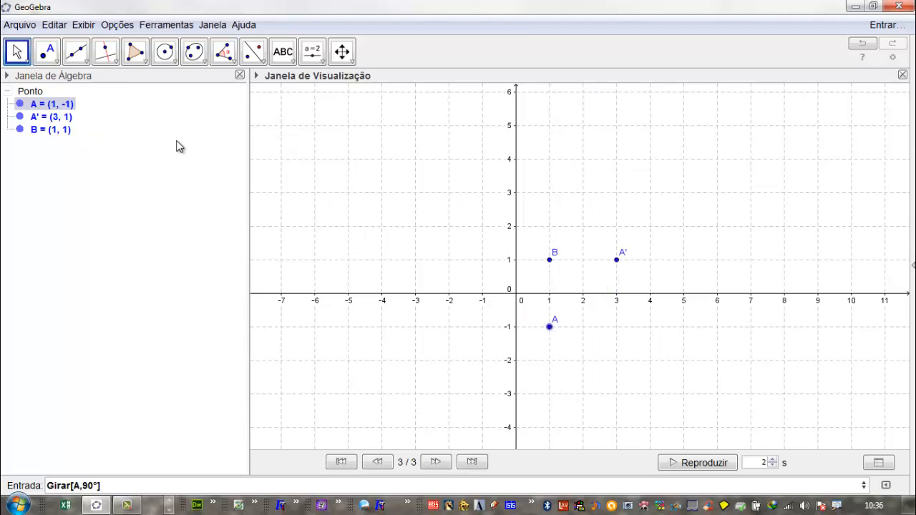
- Change the rotation angle in the definition of A' to 30° and move point A to (3, 1)
double_click(58, 118)
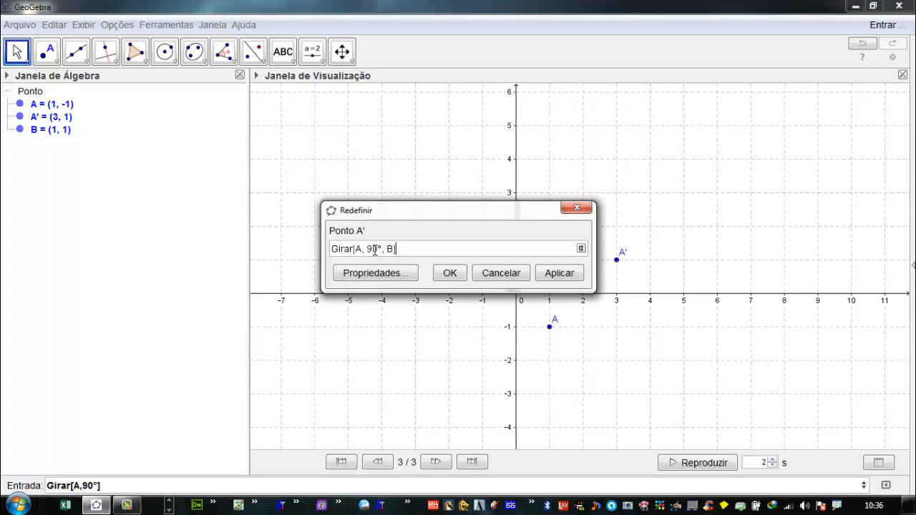
left_click_drag(373, 250, 370, 249)
type("3")
left_click(466, 273)
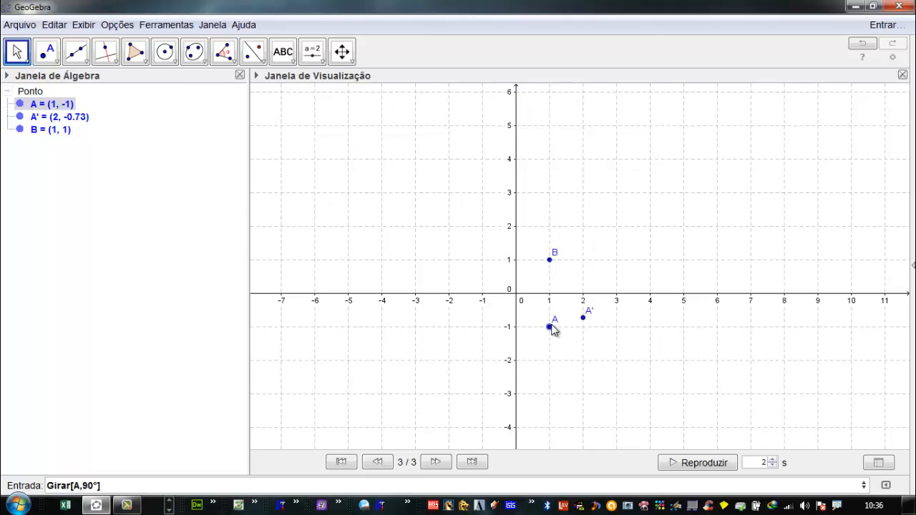
left_click_drag(557, 333, 619, 265)
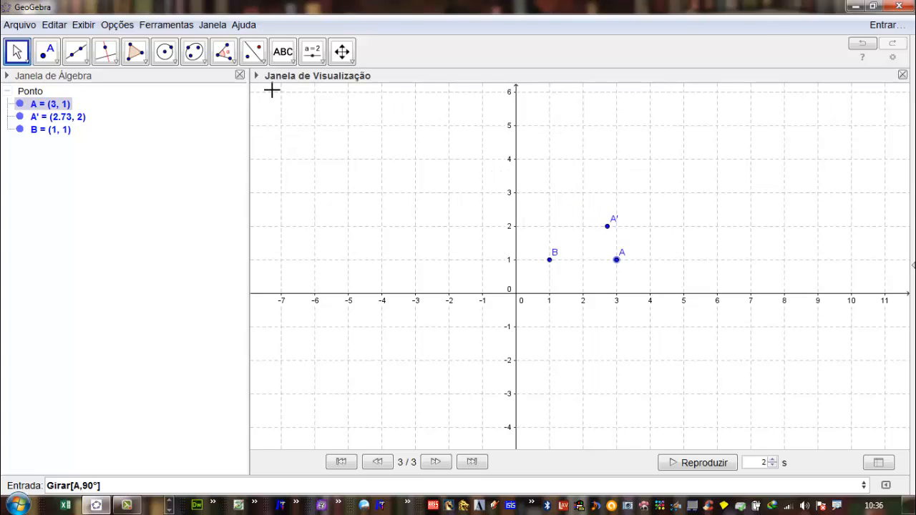
- Create an angle slider α at (-5, 5) ranging from 0° to 360° with an increment of 1°
left_click(313, 52)
left_click(315, 56)
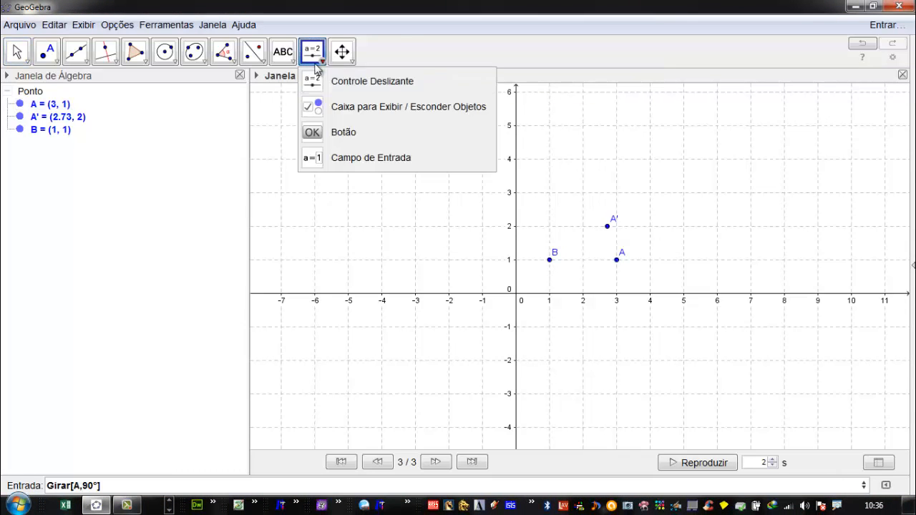
left_click(357, 85)
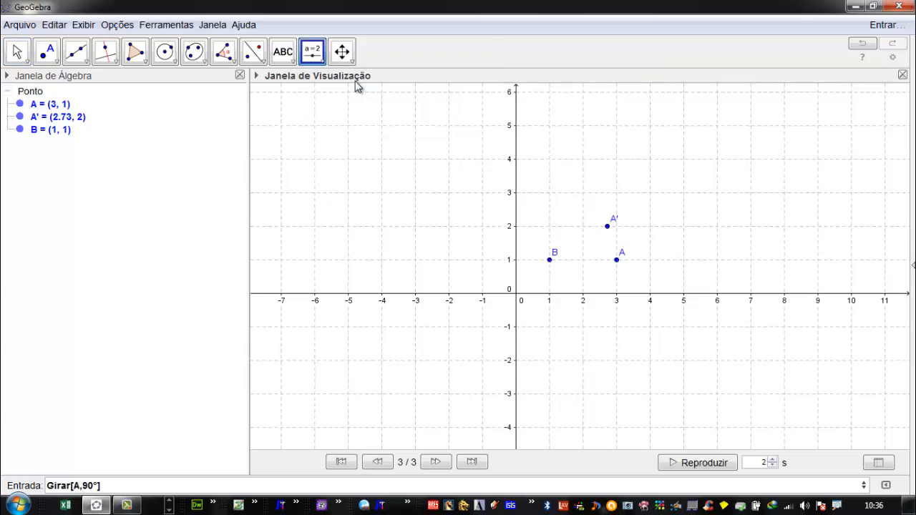
left_click(347, 125)
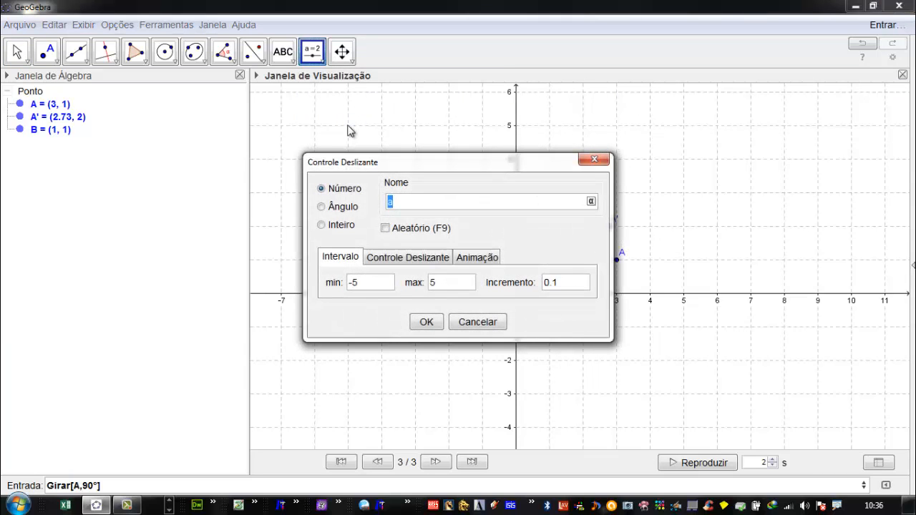
left_click(323, 207)
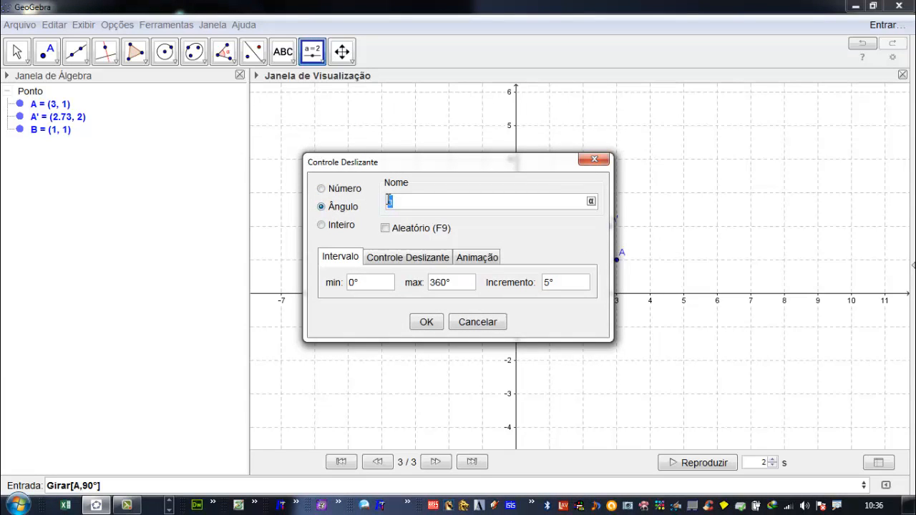
double_click(352, 283)
left_click(446, 285)
double_click(547, 283)
left_click(544, 282)
double_click(547, 283)
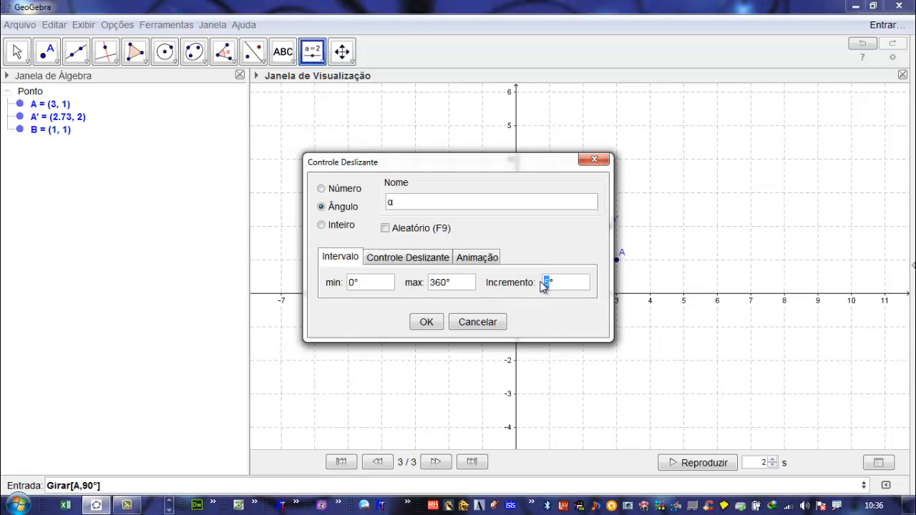
type("1")
left_click(428, 322)
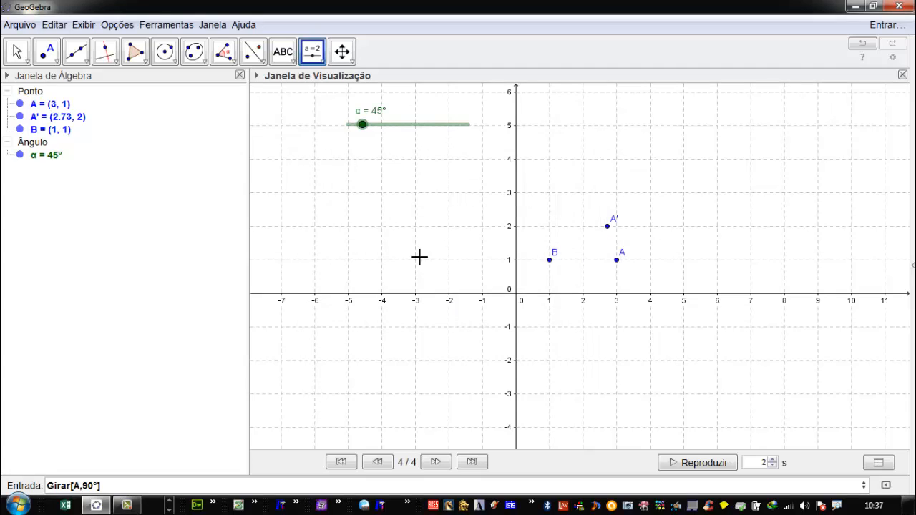
- Redefine point A' as Girar[A, α, B] and set slider α to 30°
double_click(47, 118)
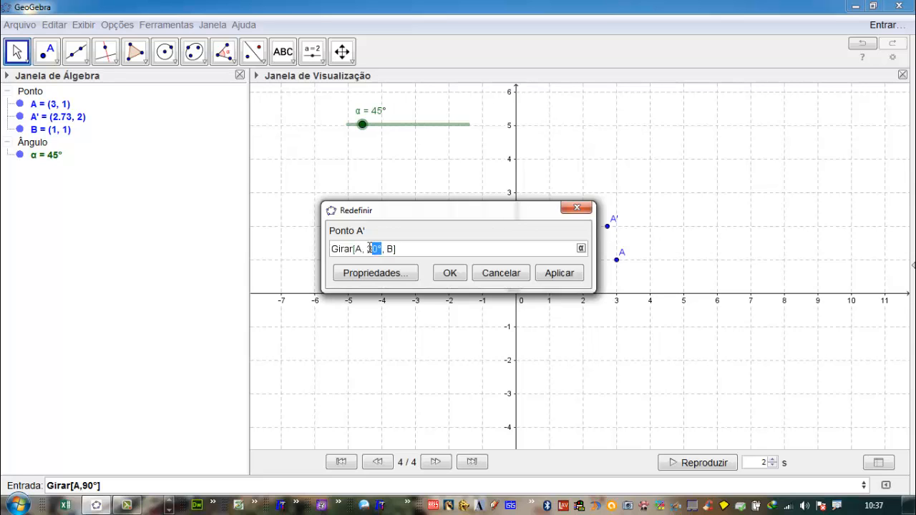
key("BackSpace")
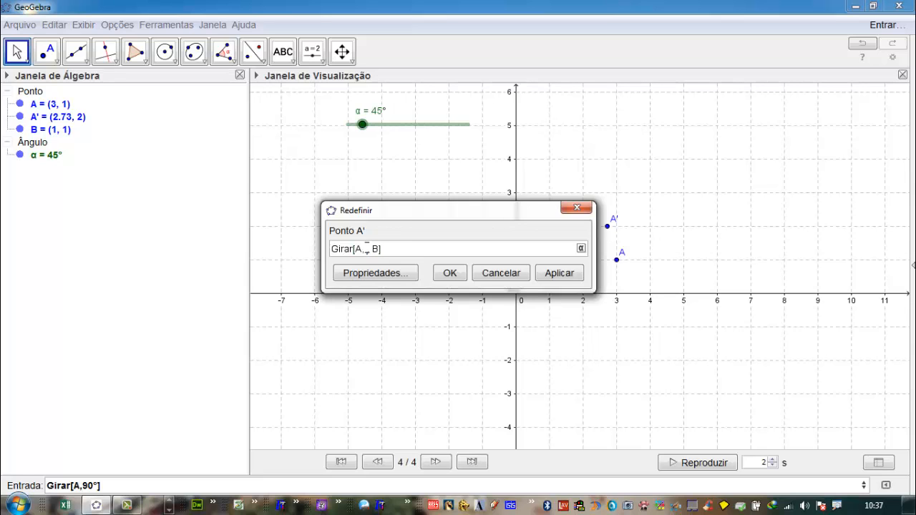
left_click(581, 249)
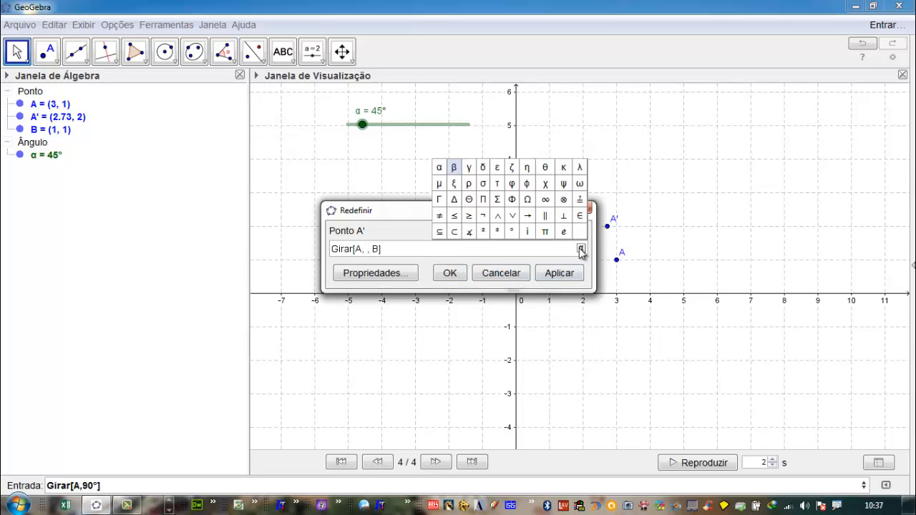
left_click(439, 171)
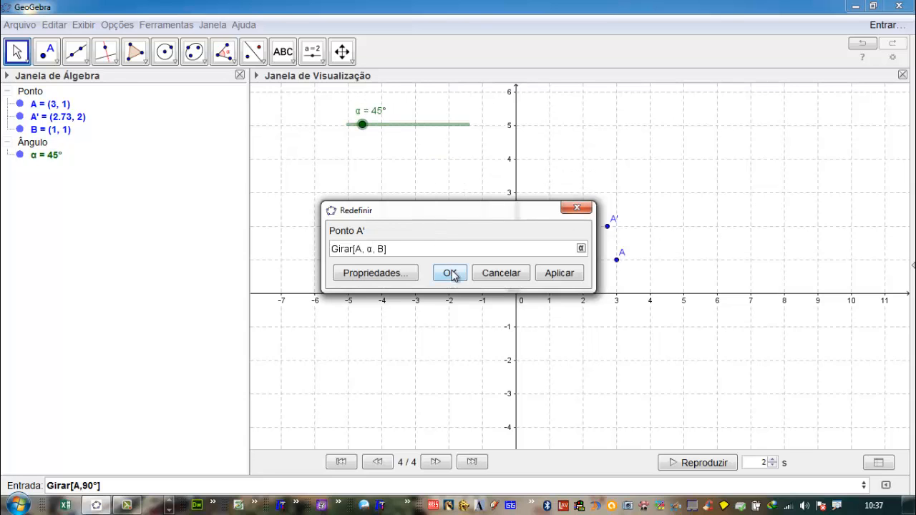
left_click(559, 276)
left_click(448, 272)
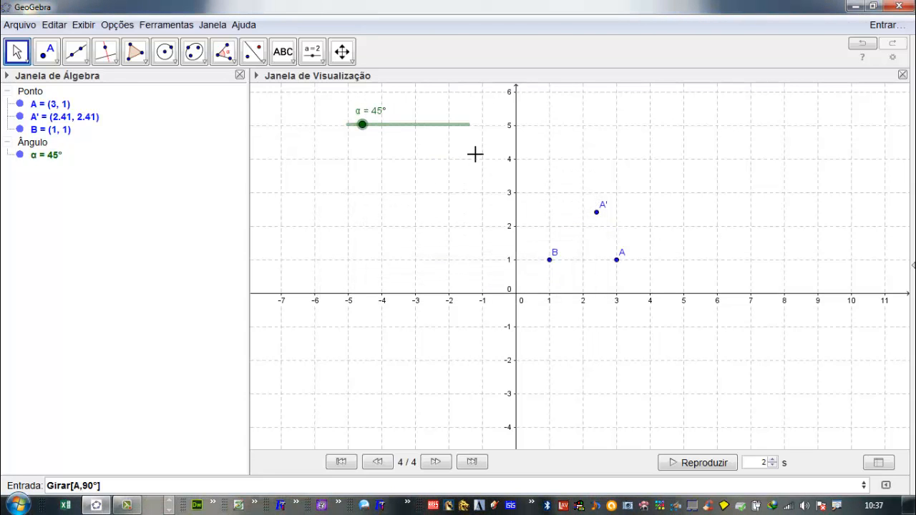
left_click_drag(361, 132, 357, 113)
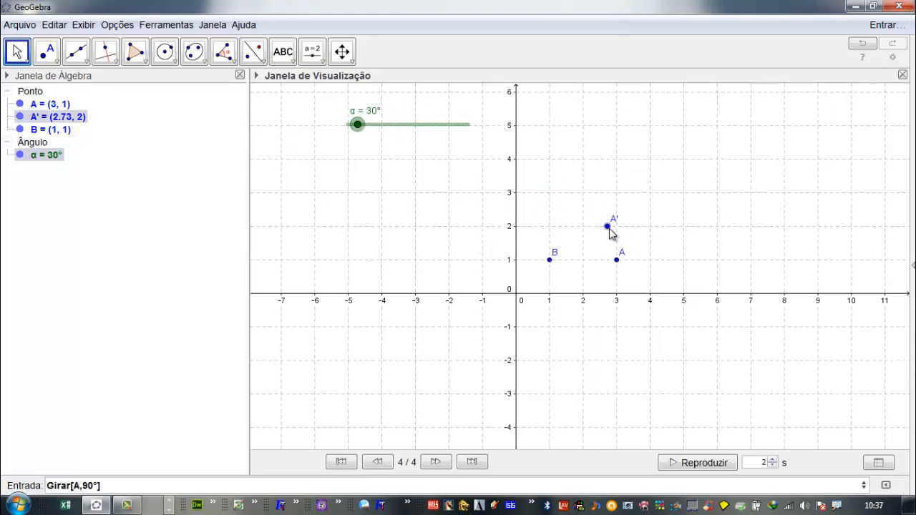
- Enable the trace of point A' and sweep slider α to draw the full circle around B, ending at 220°
right_click(608, 227)
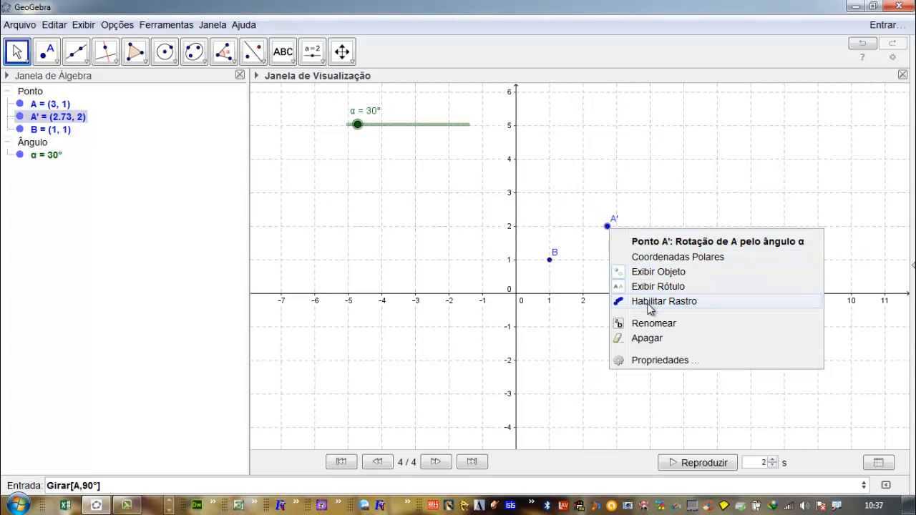
left_click(649, 302)
mouse_move(365, 127)
left_mouse_down()
mouse_move(473, 165)
mouse_move(350, 141)
mouse_move(409, 165)
mouse_move(424, 157)
left_mouse_up()
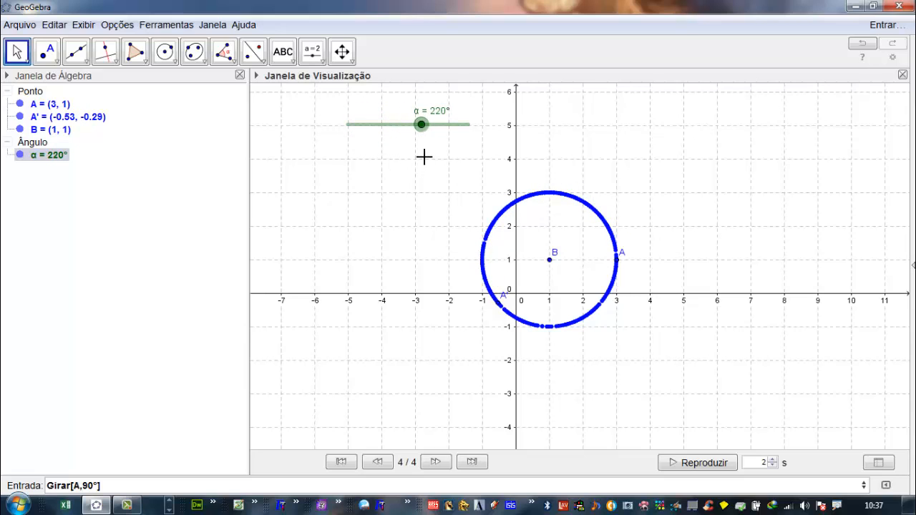
- Clear the trace, move point B to (-1, 2), clear the trace again and sweep slider α to redraw the circle, ending at 0°
key("ctrl+f")
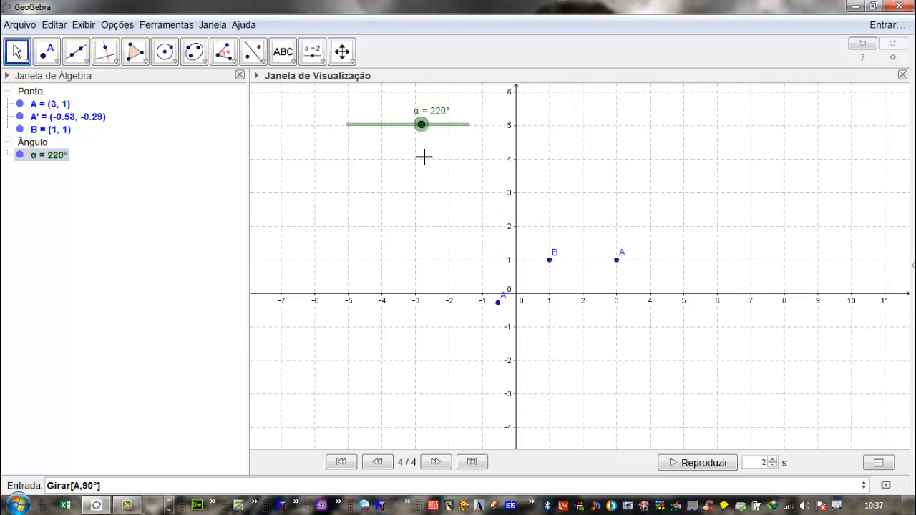
left_click_drag(549, 260, 484, 227)
key("ctrl+f")
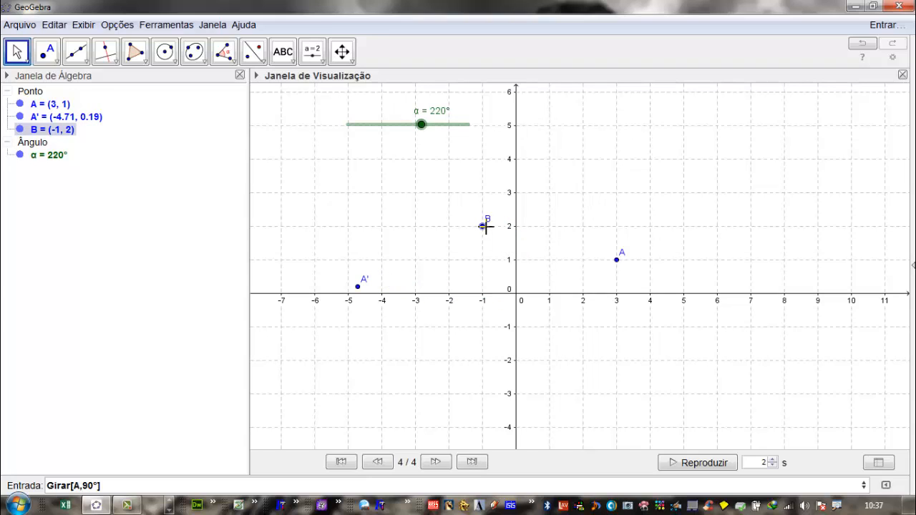
mouse_move(425, 136)
left_mouse_down()
mouse_move(479, 156)
mouse_move(345, 138)
left_mouse_up()
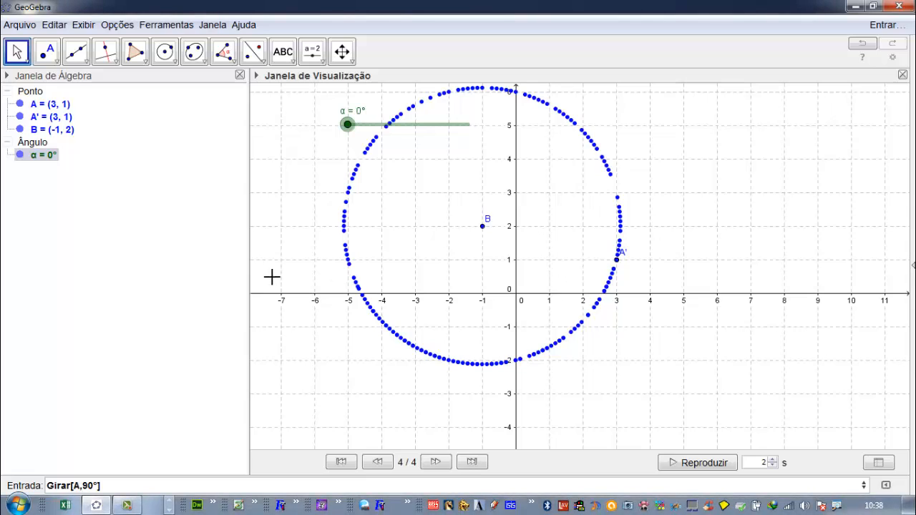
- Delete all objects of the construction and clear the remaining trace
key("ctrl+a")
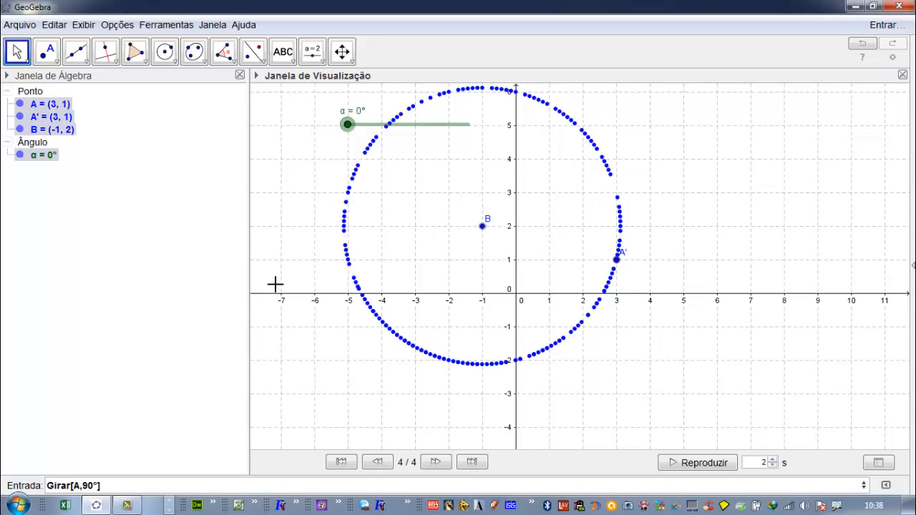
key("Delete")
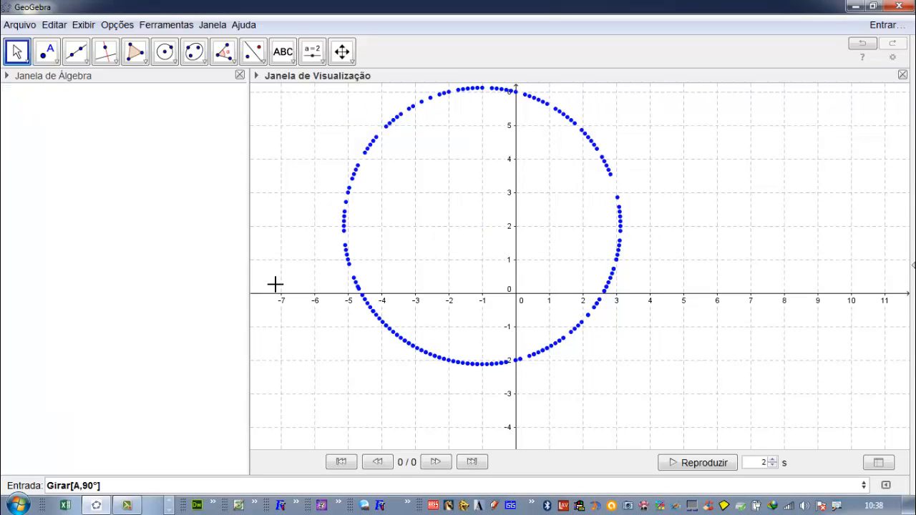
key("ctrl+f")
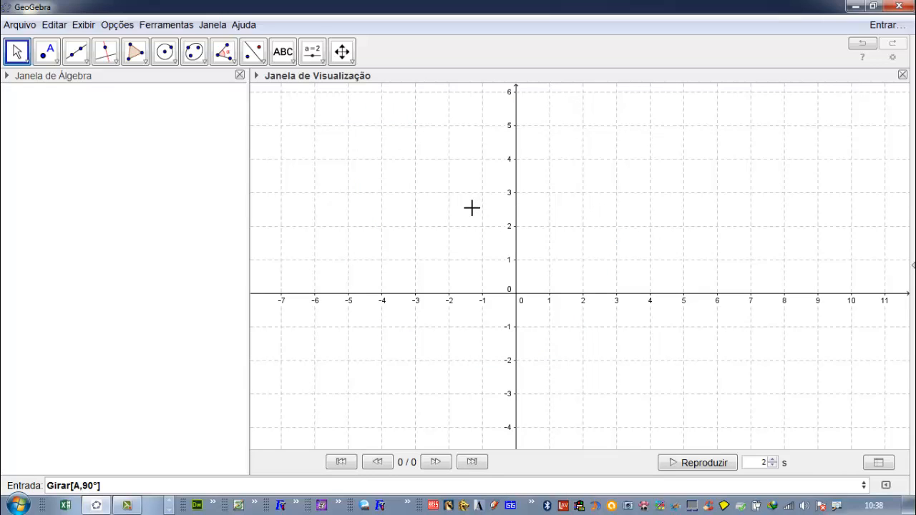
- Show the 3D graphics view beside the 2D view and pan the 2D view so the origin is near its centre
key("ctrl+shift+3")
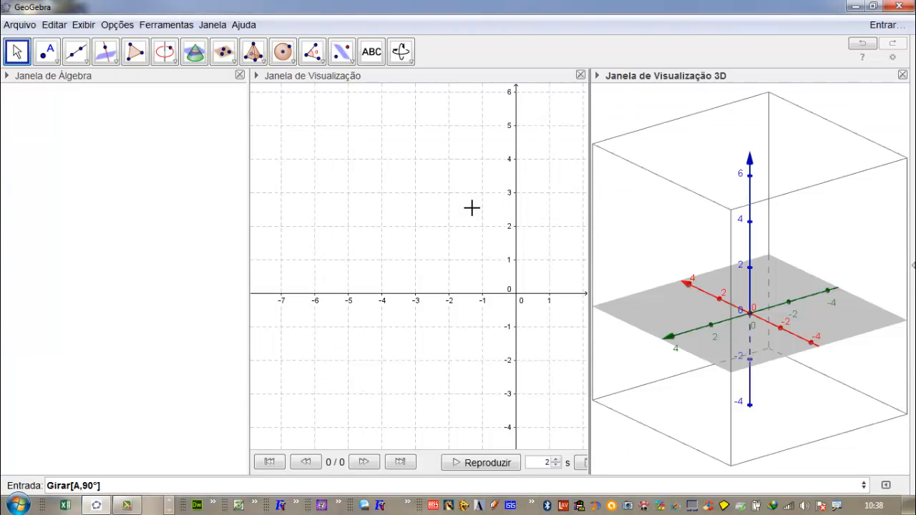
left_click(410, 62)
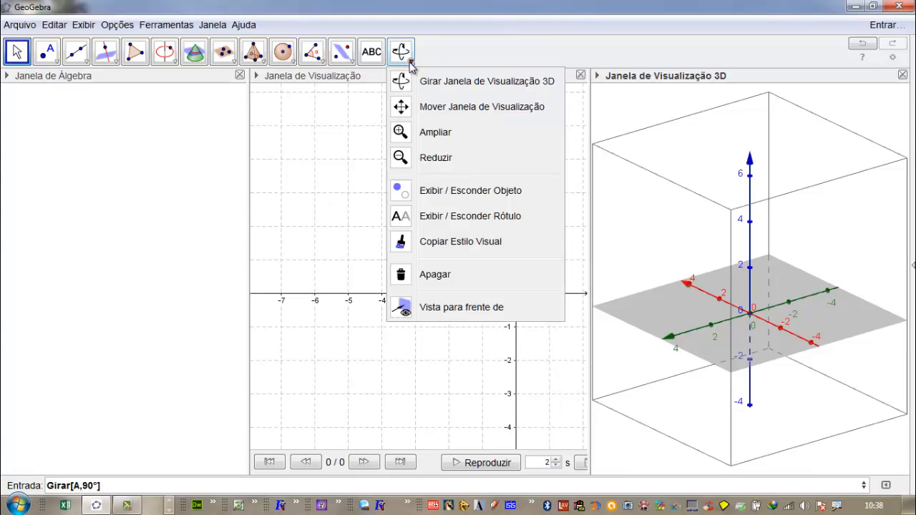
left_click(465, 44)
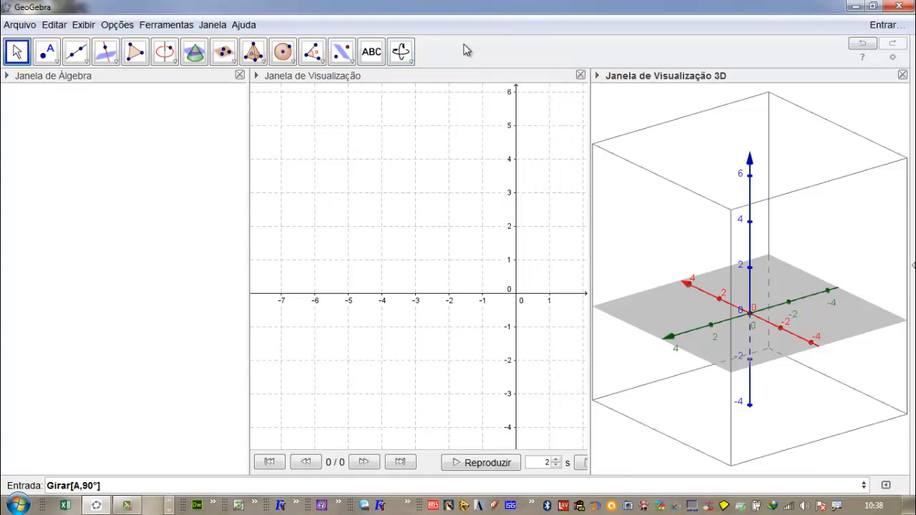
left_click(383, 77)
left_click(342, 53)
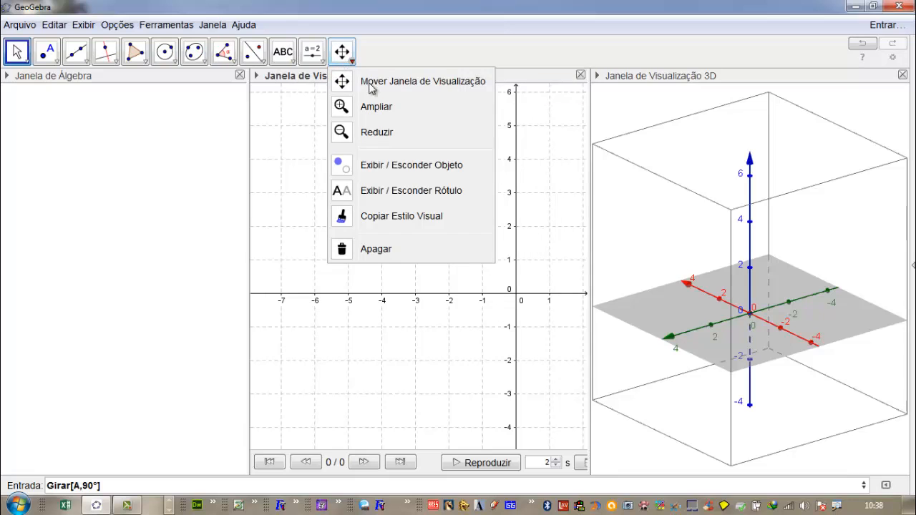
left_click(472, 83)
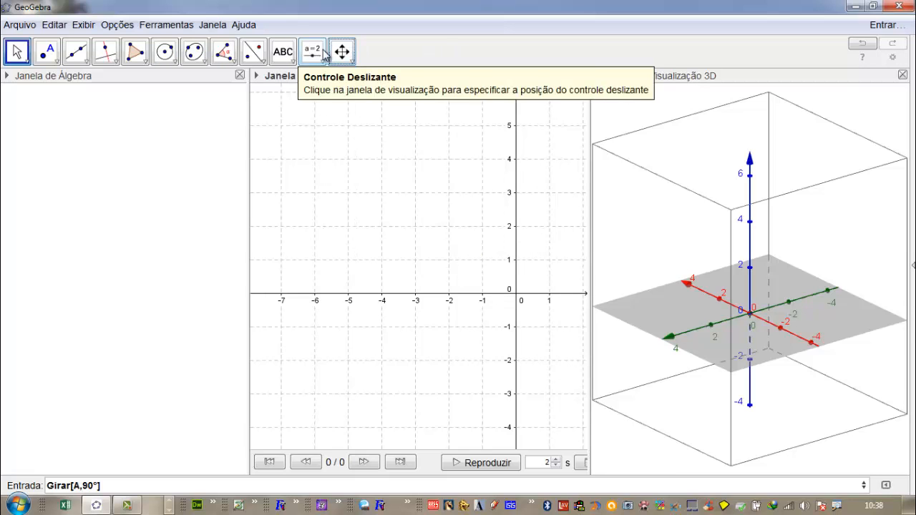
left_click_drag(520, 286, 394, 287)
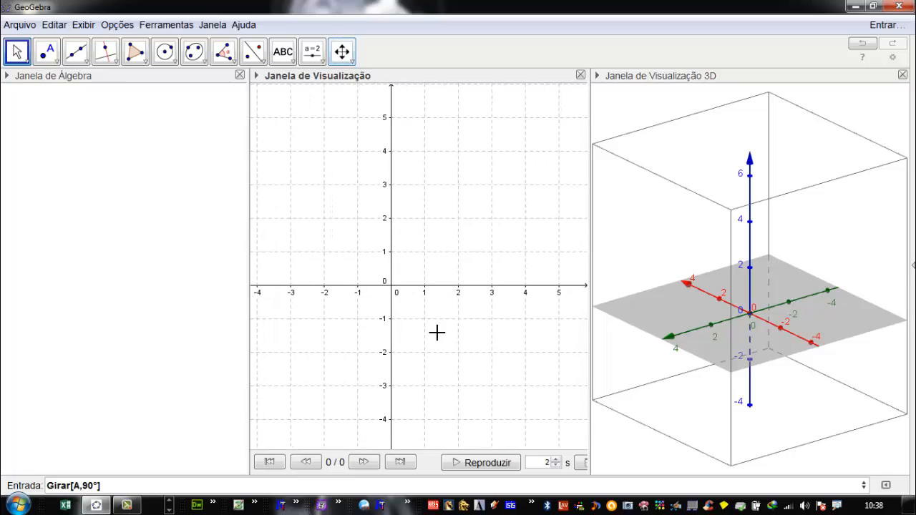
- Create point A at (2, 2) in the 2D view
left_click(49, 63)
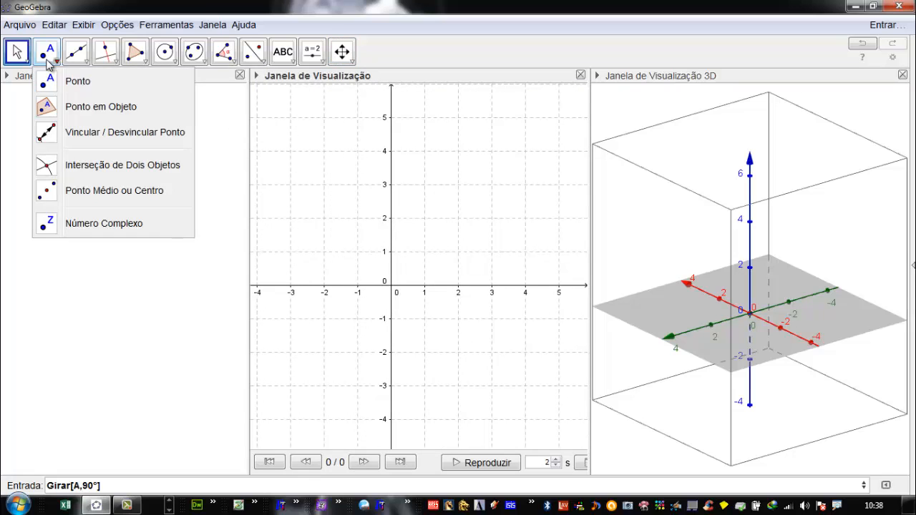
left_click(458, 224)
left_click(46, 51)
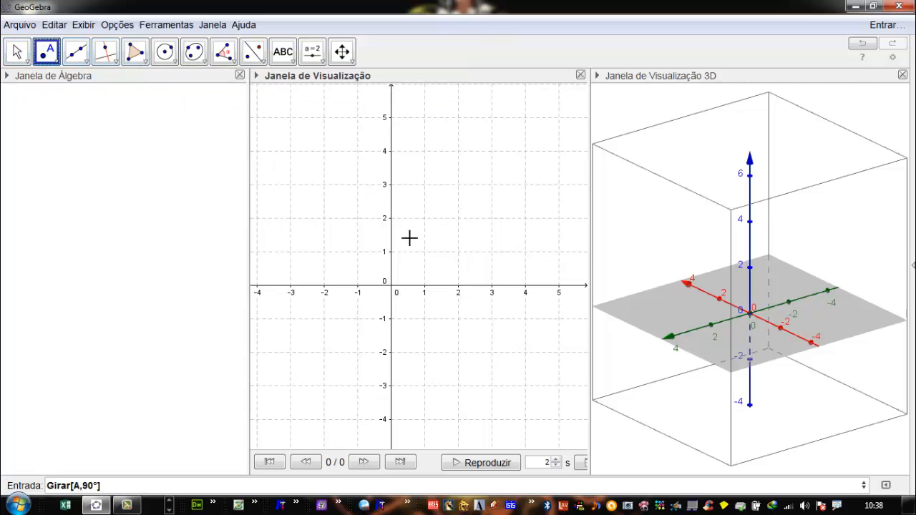
left_click(458, 218)
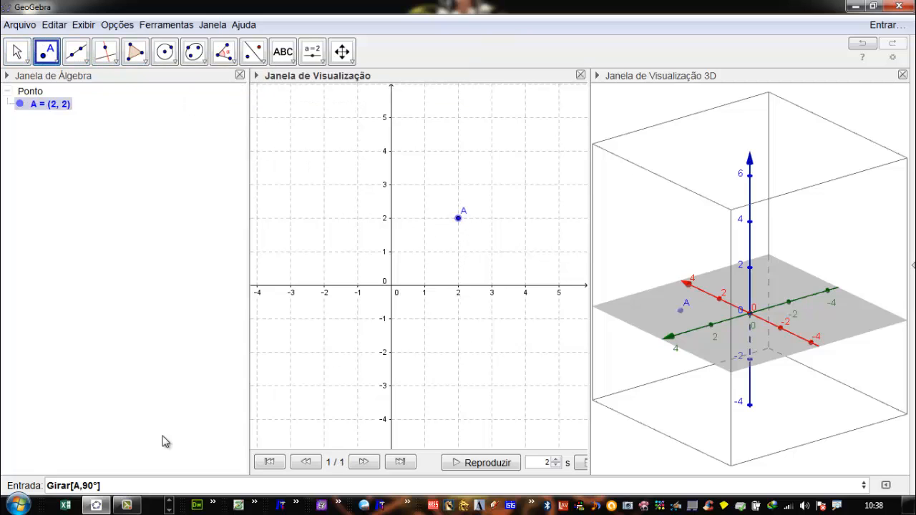
- Rotate point A by 90° about the x-axis with the command Girar[A,90°,EixoX] and inspect the image point in 3D
left_click_drag(132, 490, 3, 478)
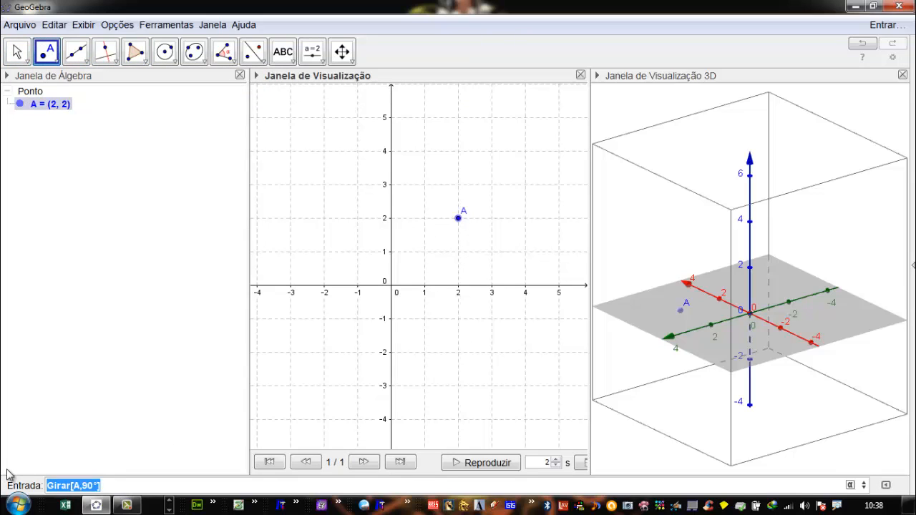
type("Girar")
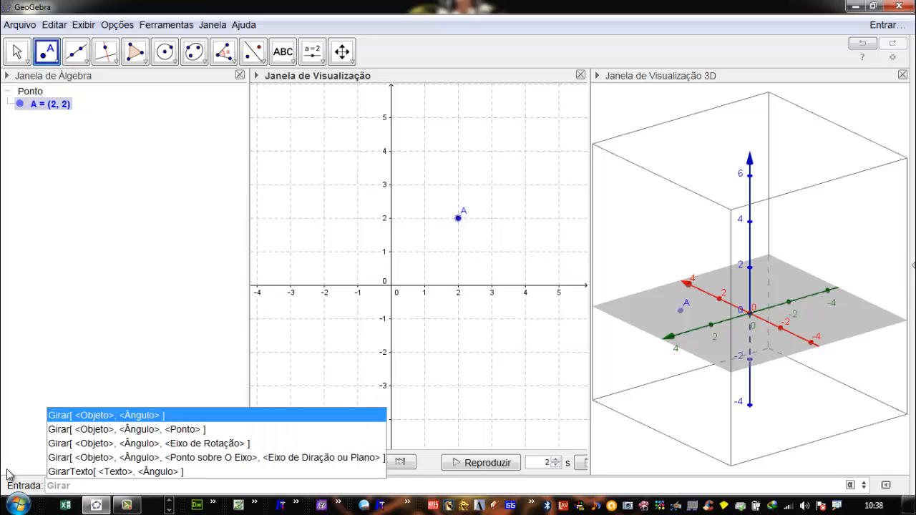
type("[A,90°,")
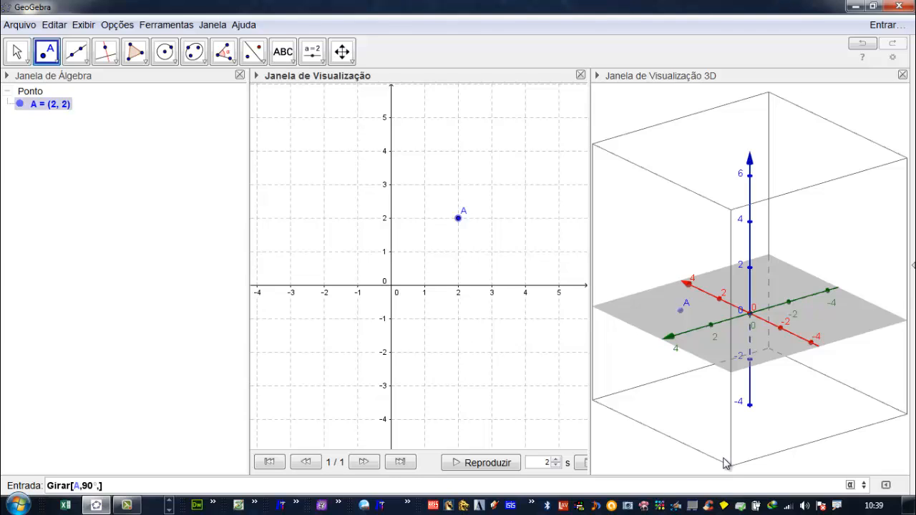
type("oX")
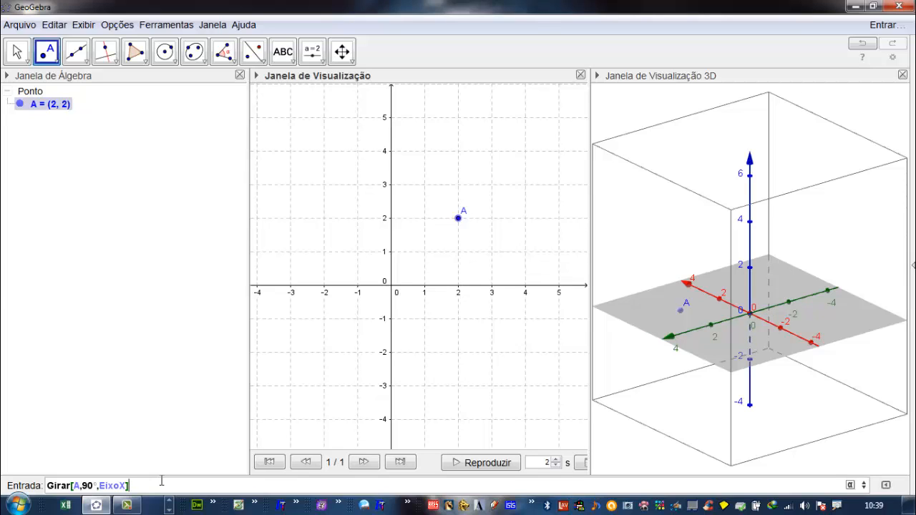
key("Return")
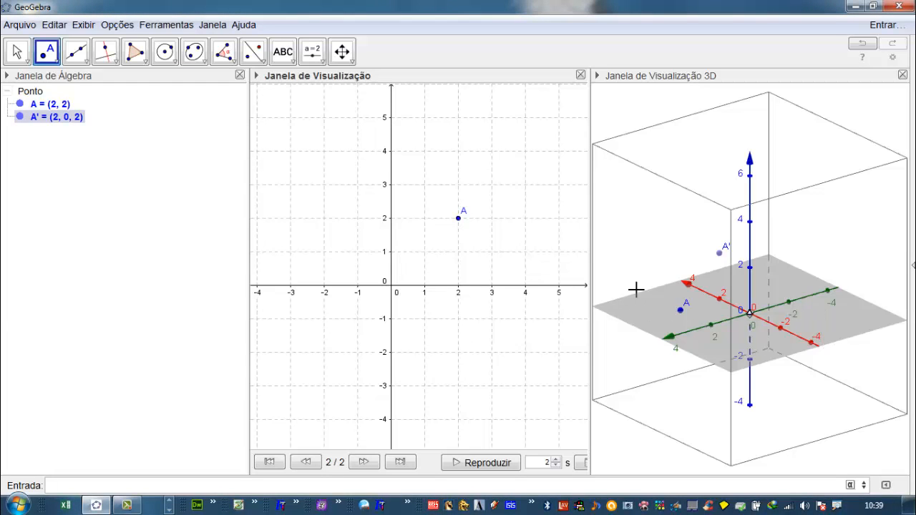
scroll(731, 269, "up", 1)
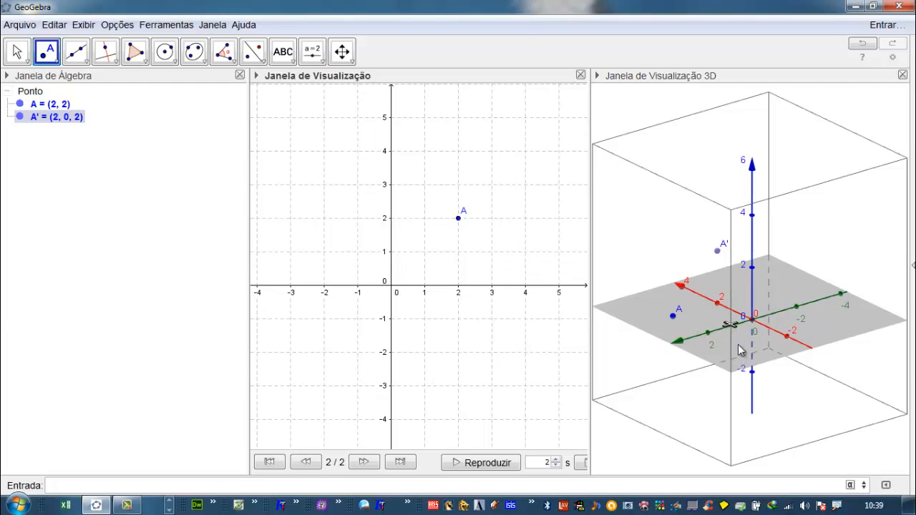
scroll(748, 366, "up", 1)
scroll(764, 340, "down", 1)
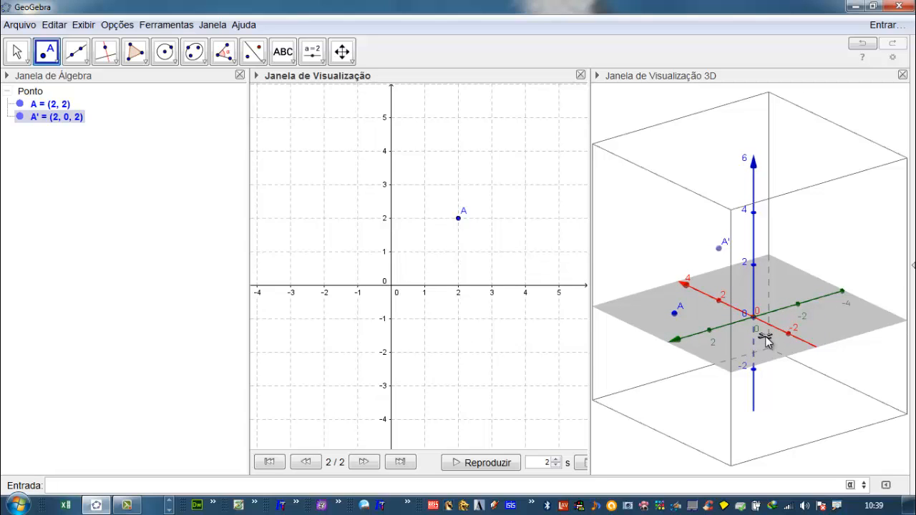
scroll(765, 340, "up", 1)
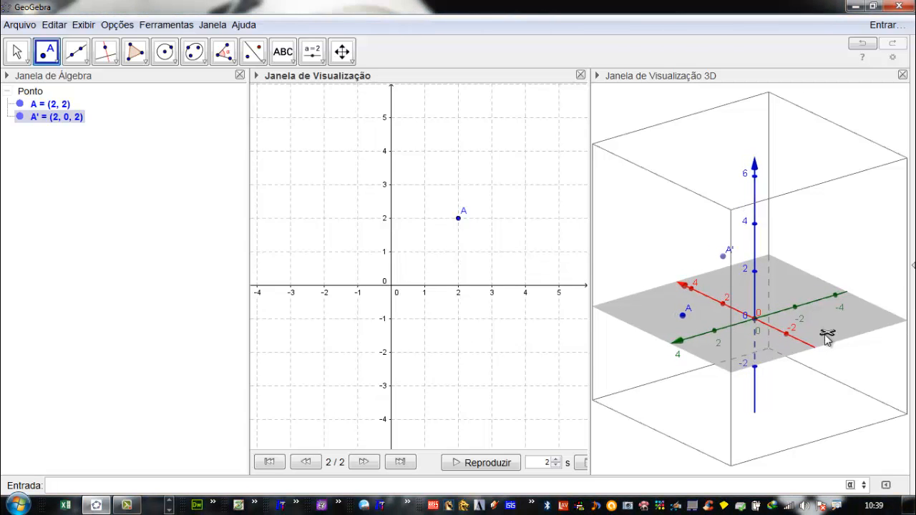
- Check in the advanced properties of point A which graphics views it is displayed in
left_click(44, 106)
right_click(44, 109)
left_click(74, 254)
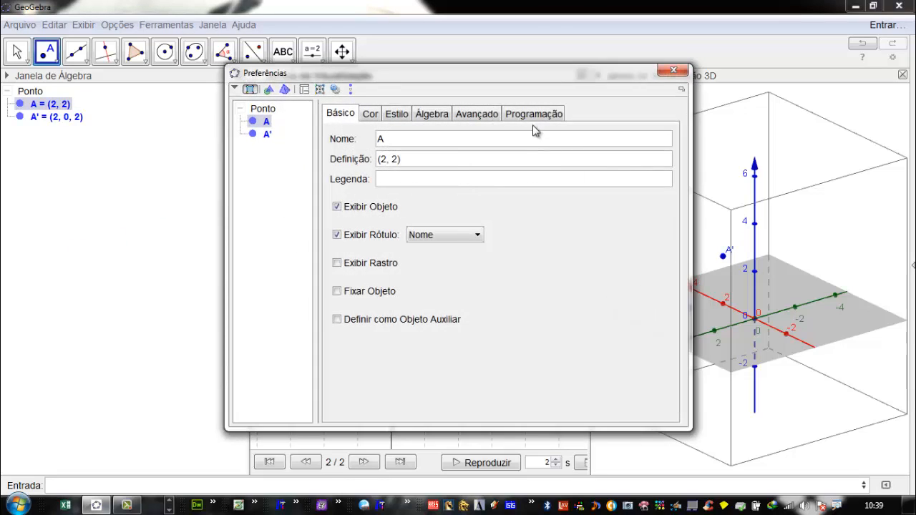
left_click(489, 112)
scroll(679, 330, "down", 1)
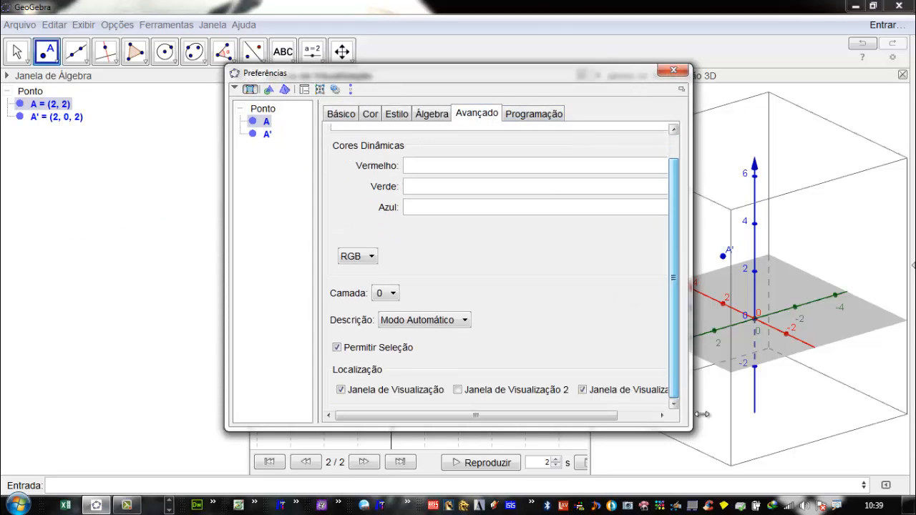
left_click(673, 70)
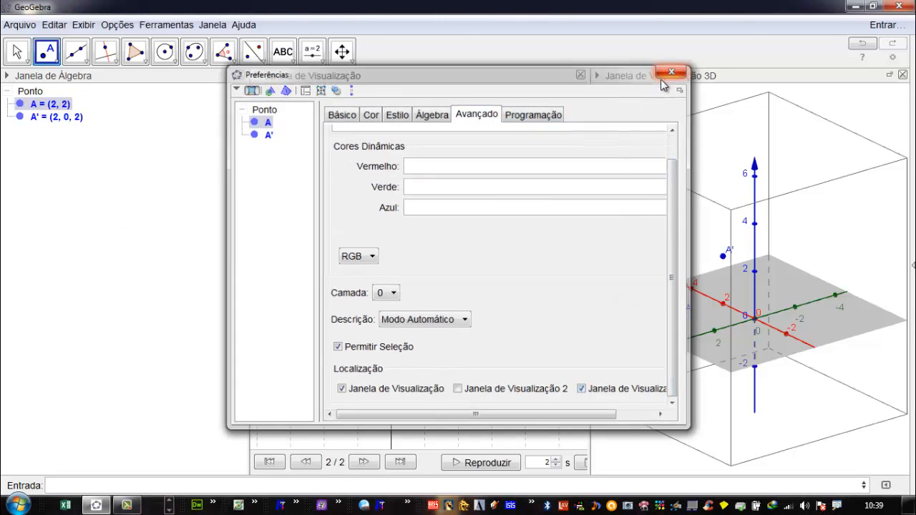
- Widen the 3D view at the expense of the 2D view and enlarge its contents around points A and A'
left_click_drag(591, 287, 533, 287)
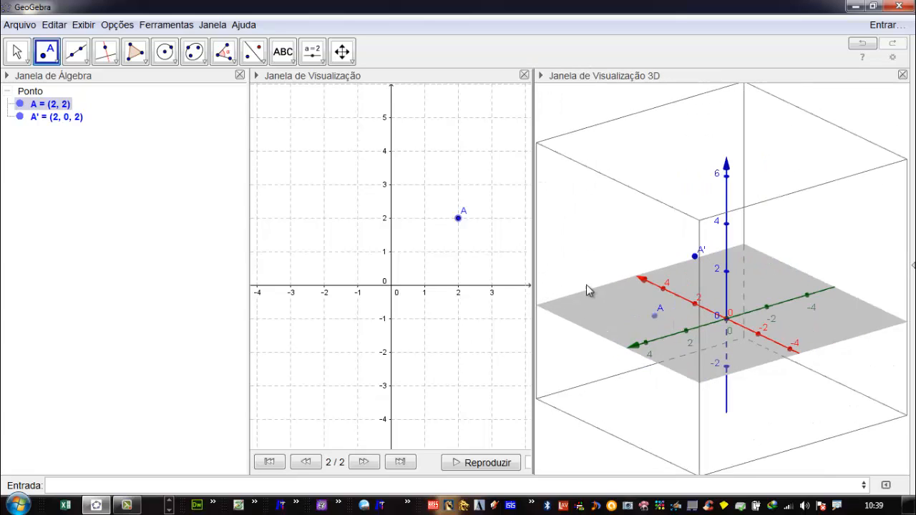
right_click_drag(665, 287, 694, 296)
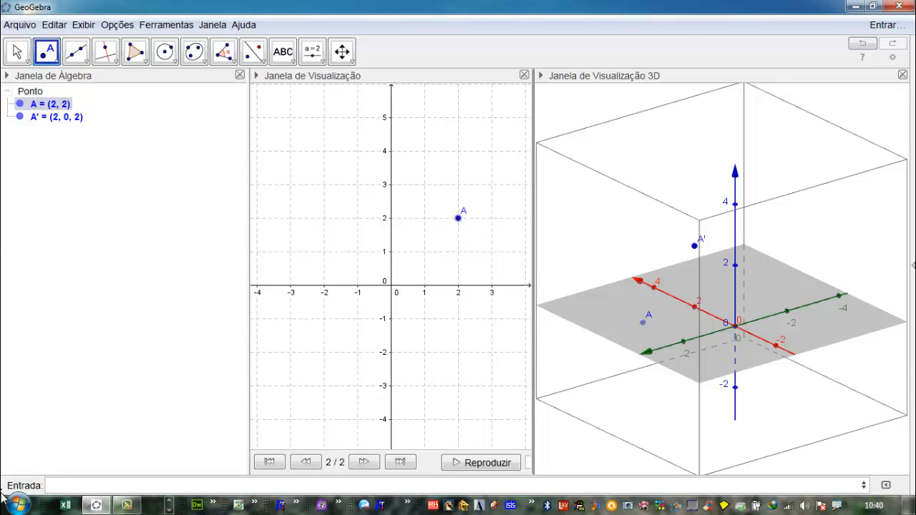
left_click(65, 486)
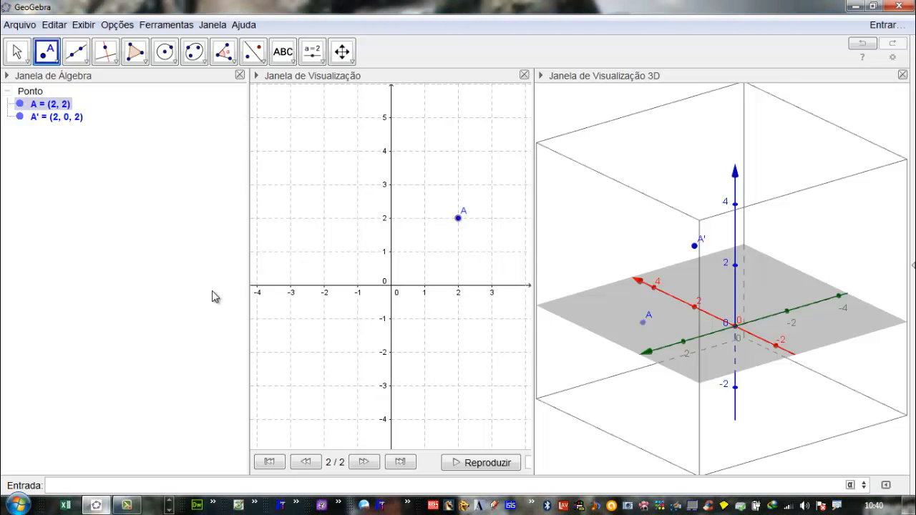
key("Up")
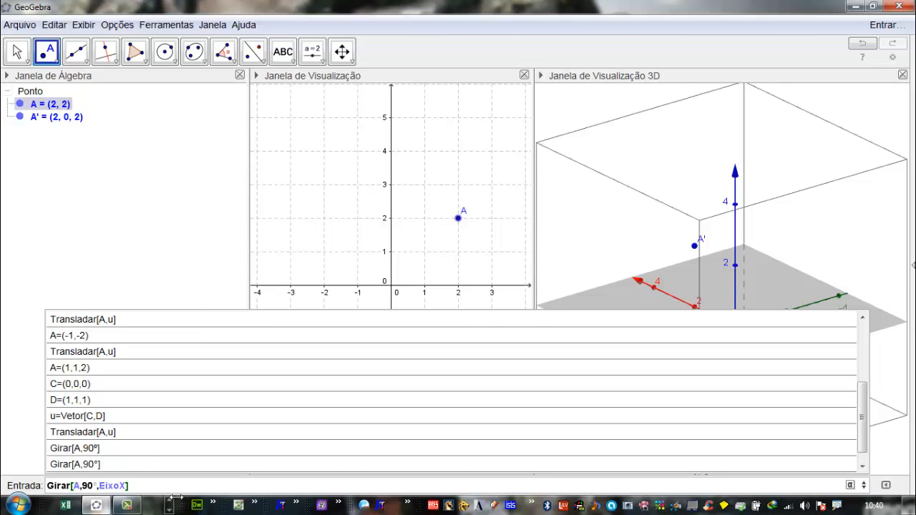
key("Escape")
key("Escape")
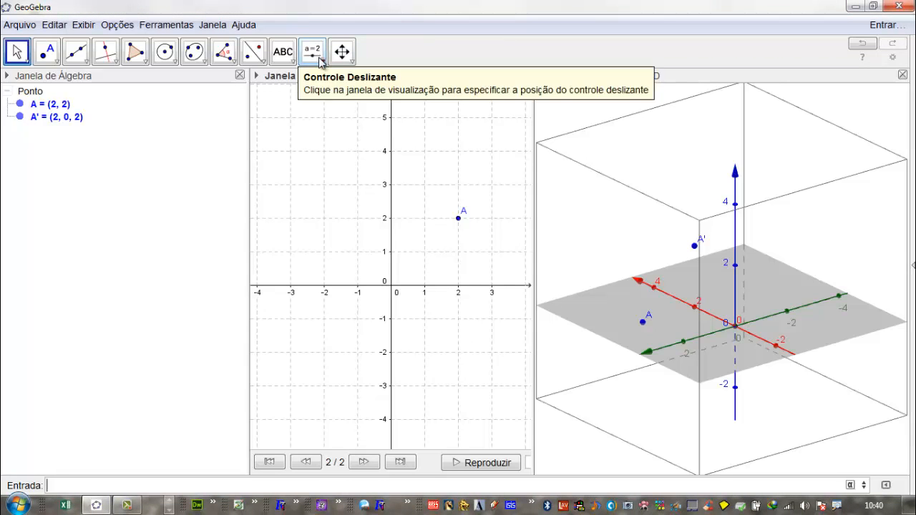
- Create an angle slider α at (-2, 5) in the 2D view, ranging from 0° to 360° with an increment of 1°
left_click(320, 62)
left_click(326, 86)
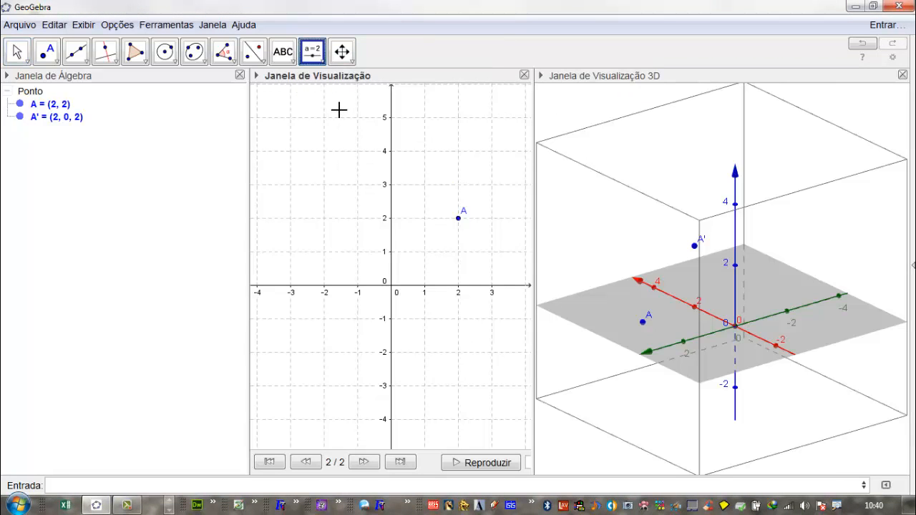
left_click(326, 118)
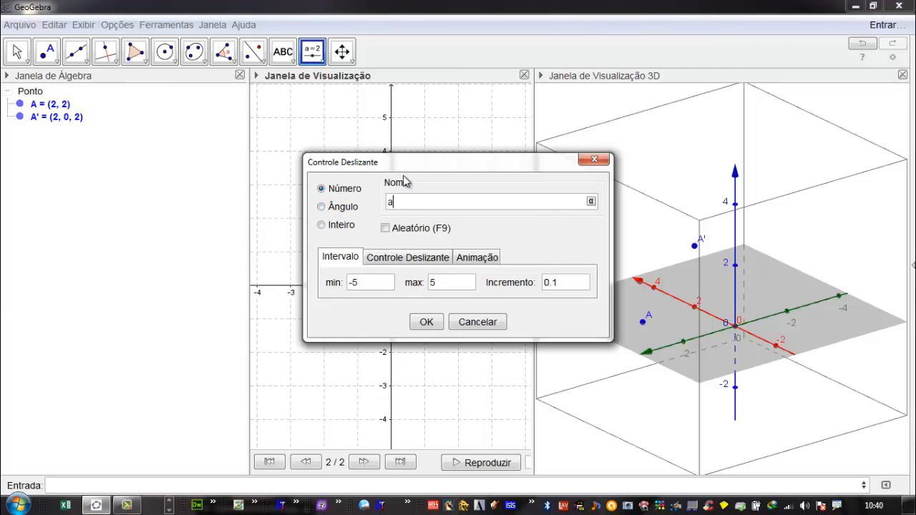
left_click_drag(406, 164, 423, 150)
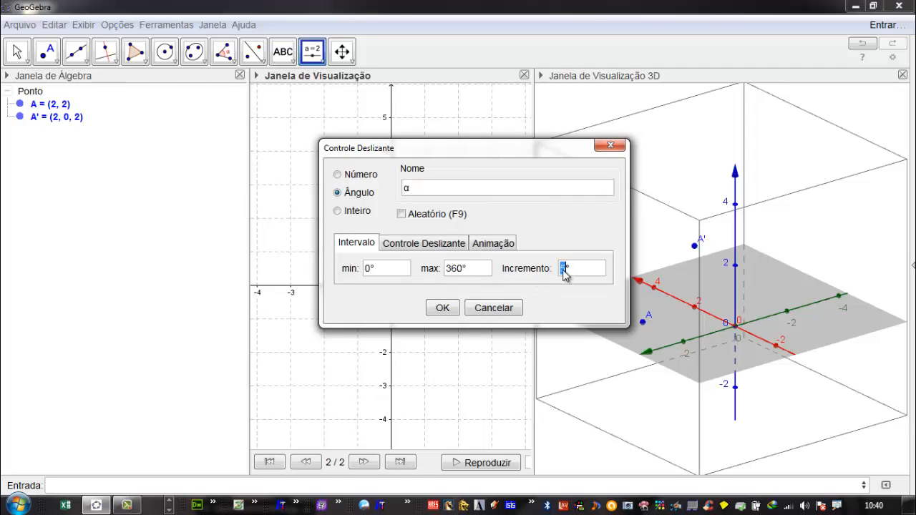
left_click(443, 308)
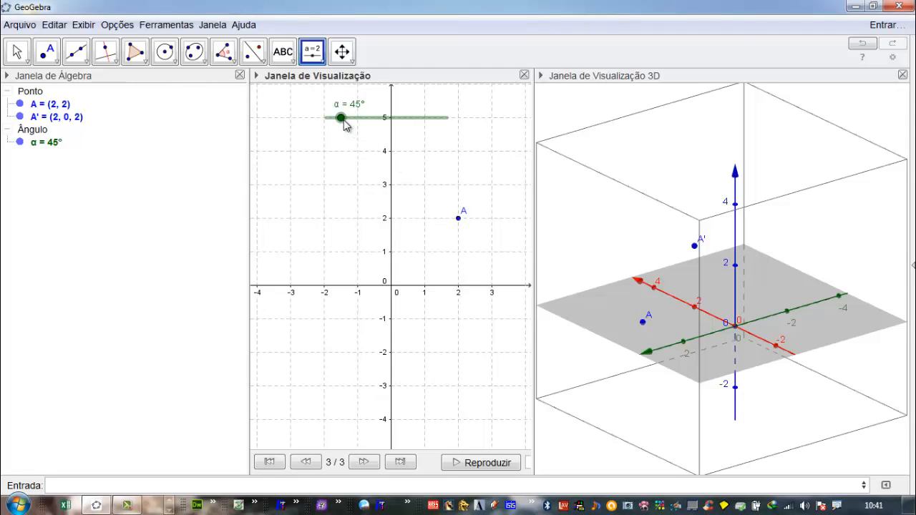
- Redefine point A' as Girar[A, α, EixoX] so that its rotation about the x-axis follows the slider angle
left_click(63, 120)
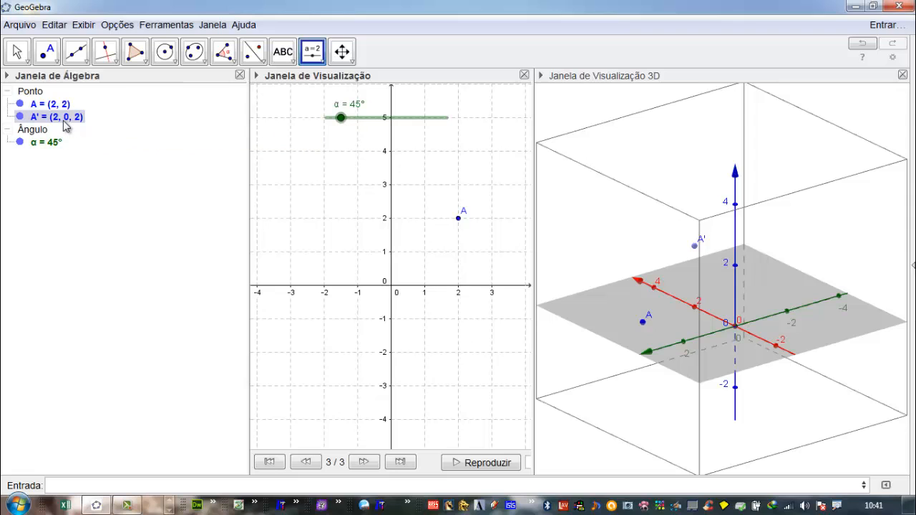
double_click(66, 123)
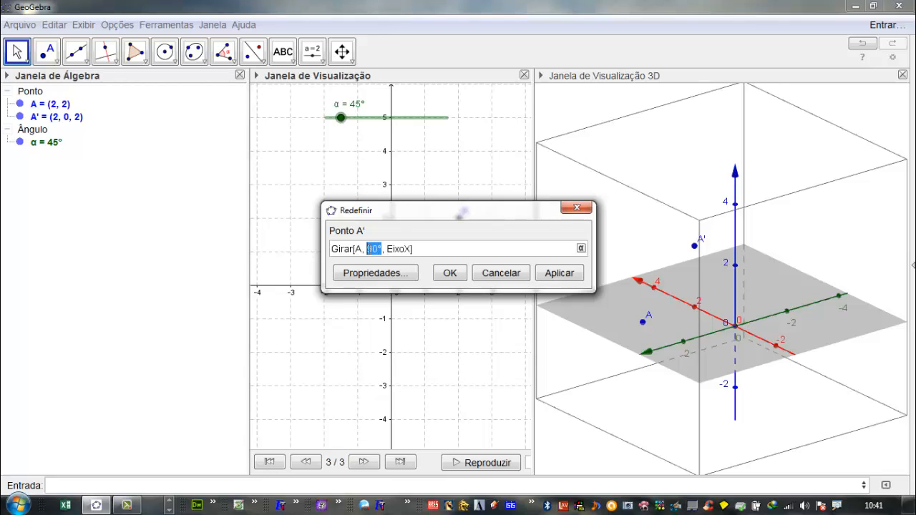
left_click(582, 248)
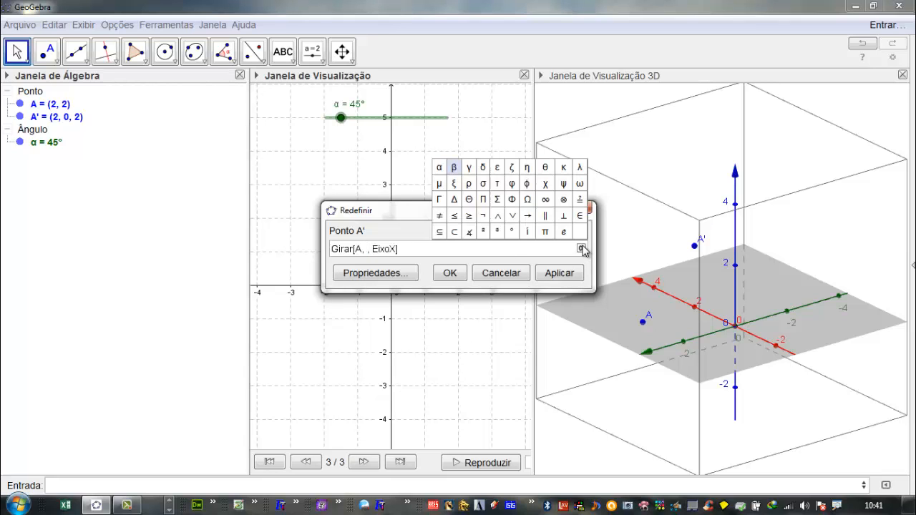
left_click(440, 166)
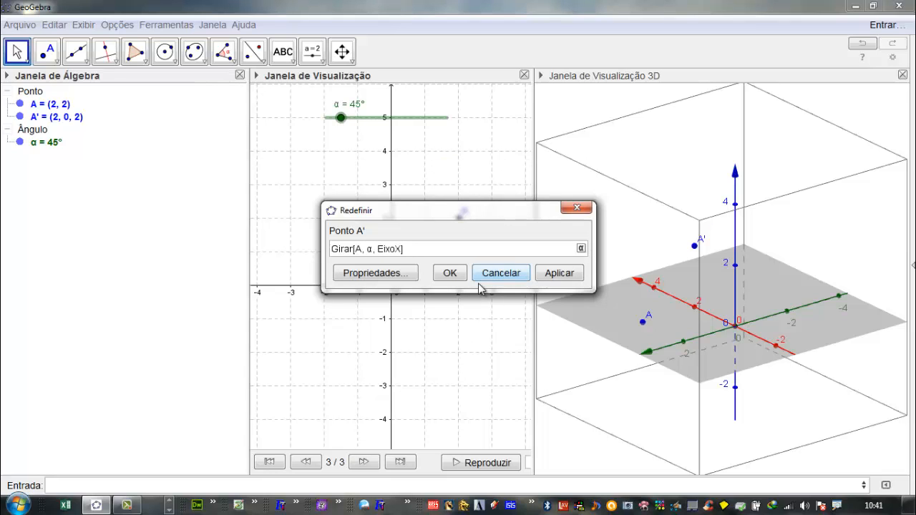
left_click(546, 275)
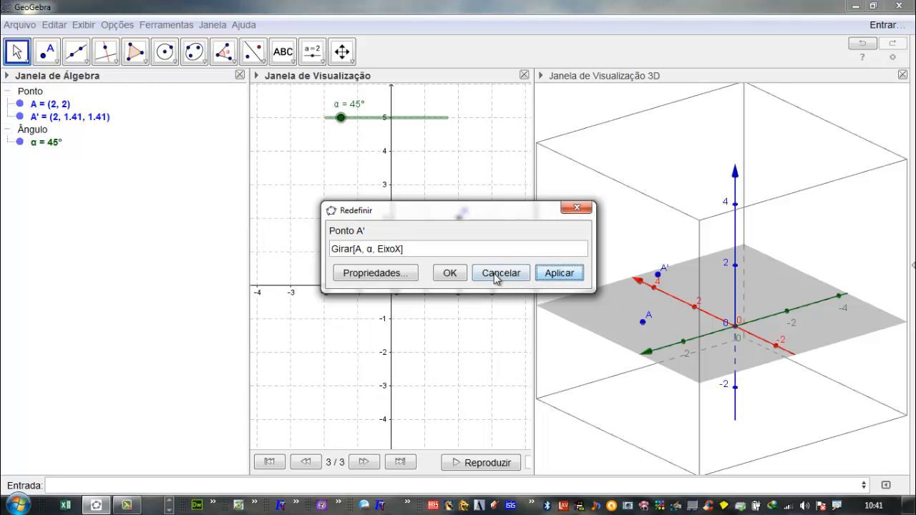
left_click(454, 275)
- Sweep the slider α up to 360° and start its automatic animation
left_click_drag(341, 118, 449, 280)
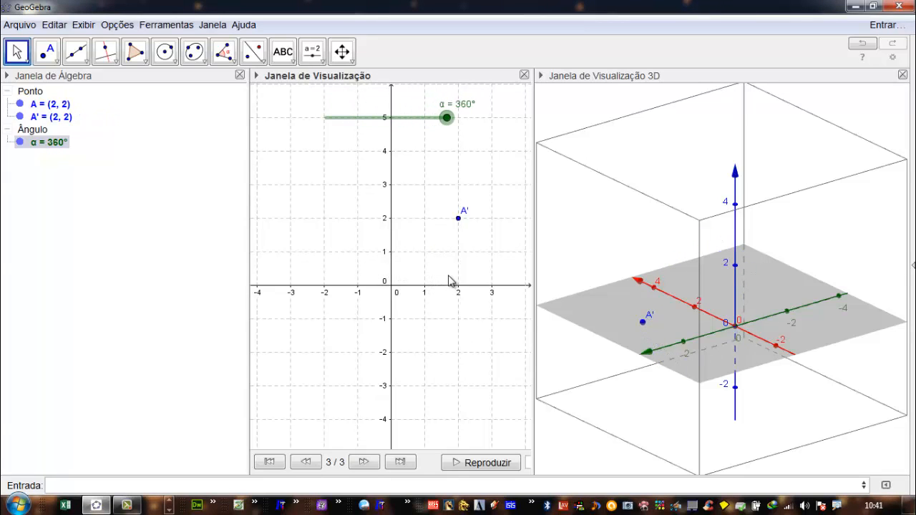
right_click(451, 126)
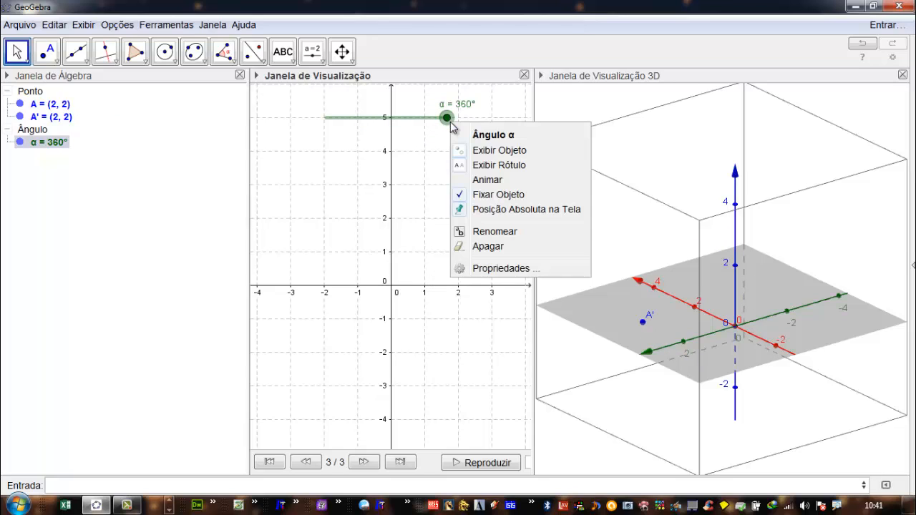
left_click(489, 183)
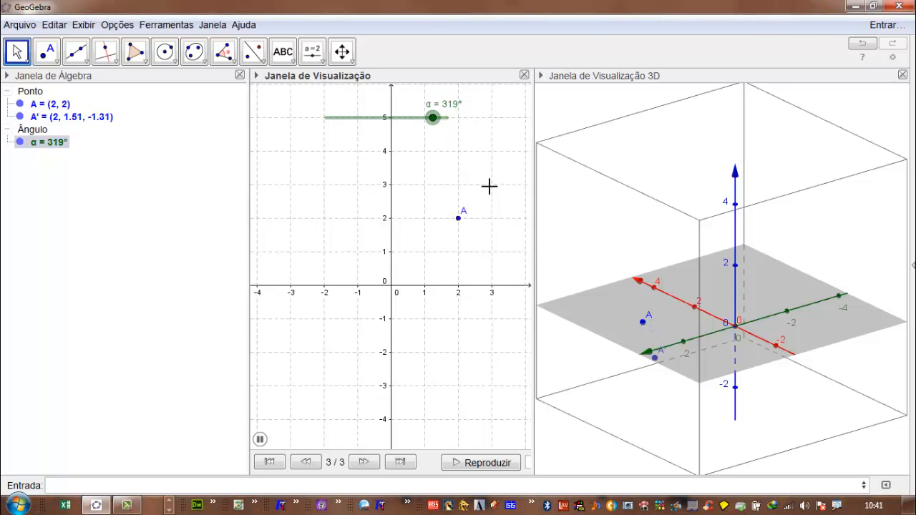
- Enable the trace of point A' and inspect the path it draws in the 3D view
right_click(50, 118)
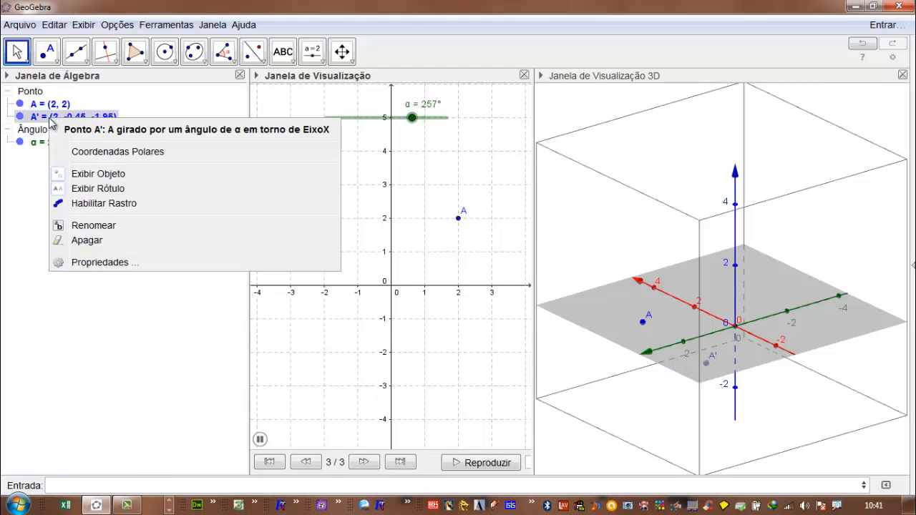
left_click(92, 205)
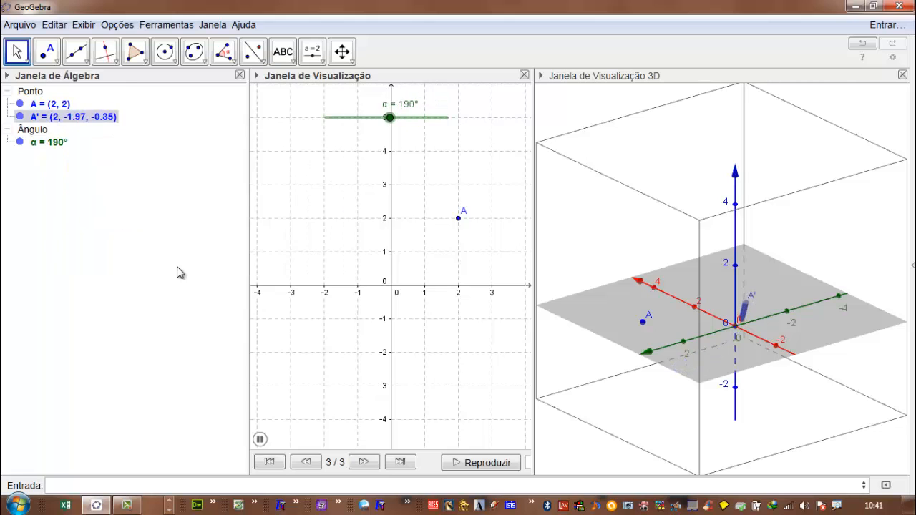
left_click_drag(619, 344, 643, 339)
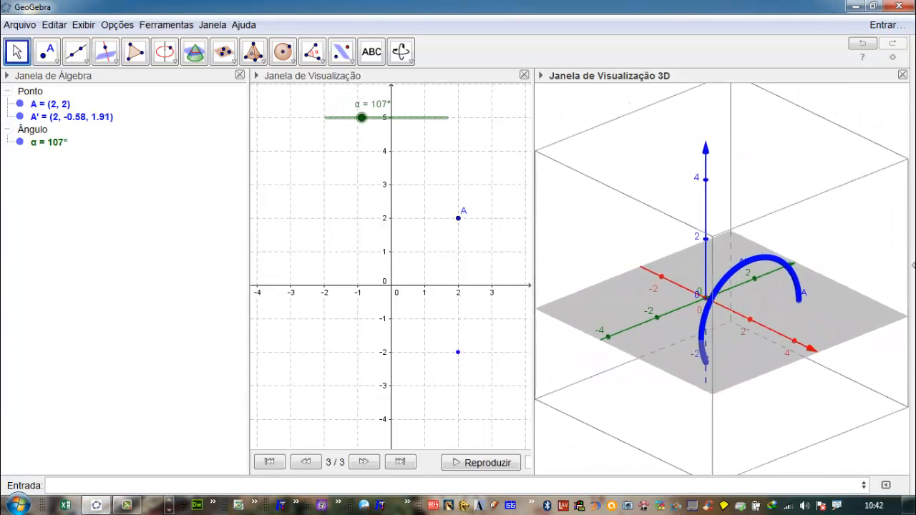
- Display the grid and hide the plane in the 3D view
right_click(802, 366)
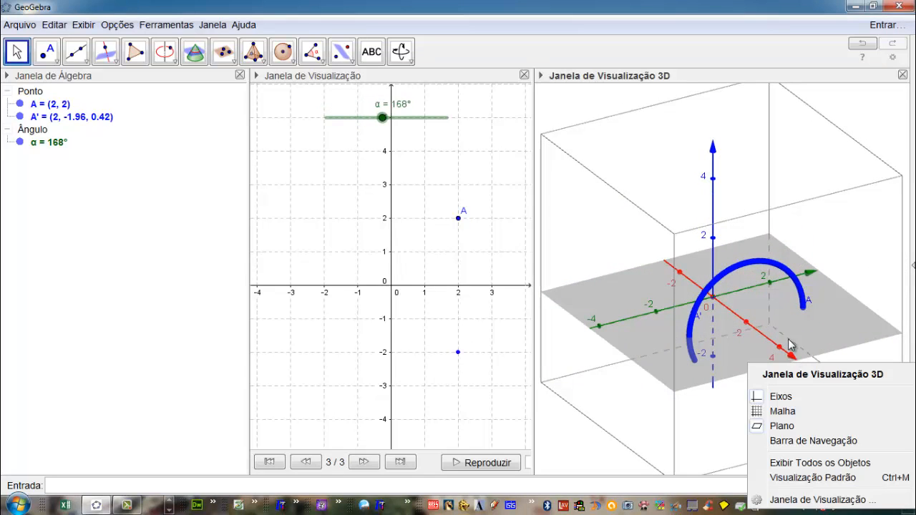
left_click(785, 412)
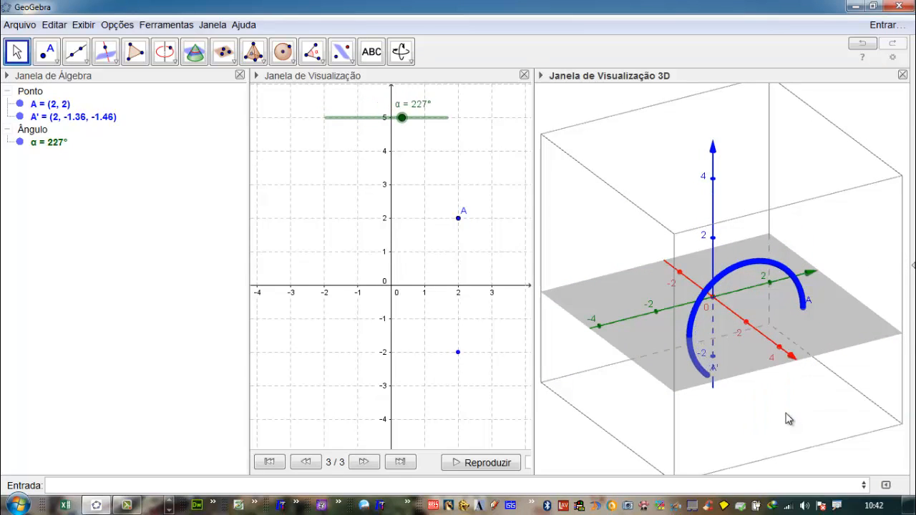
right_click(773, 371)
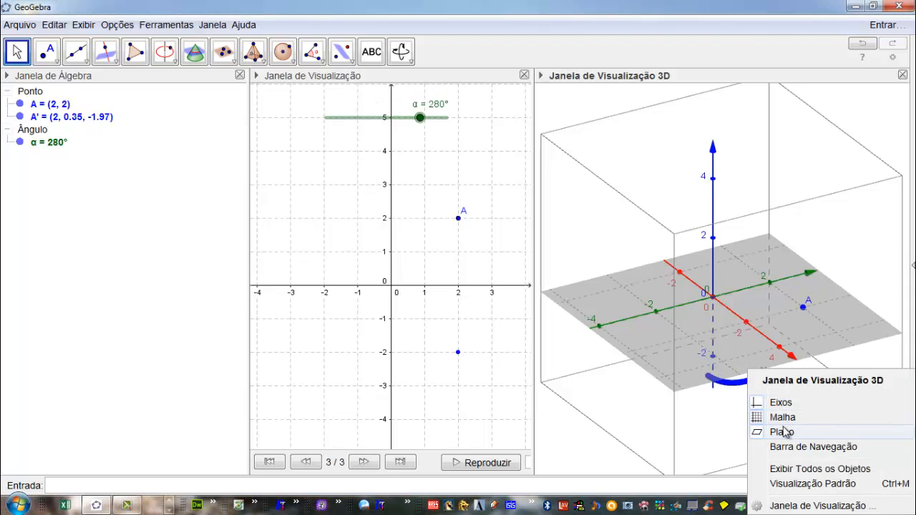
left_click(784, 432)
- Turn off both clipping options, Usar clipping and Habilitar clipping, in the 3D view's basic preferences
right_click(781, 425)
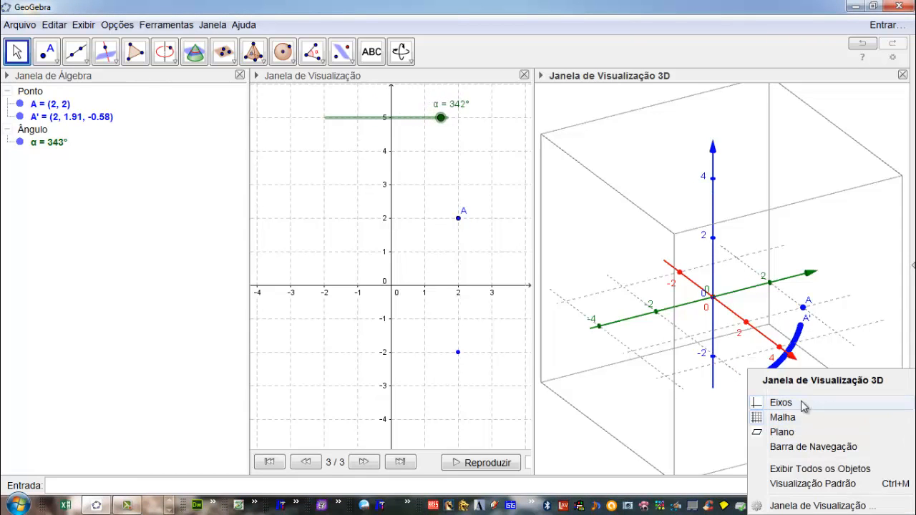
left_click(763, 504)
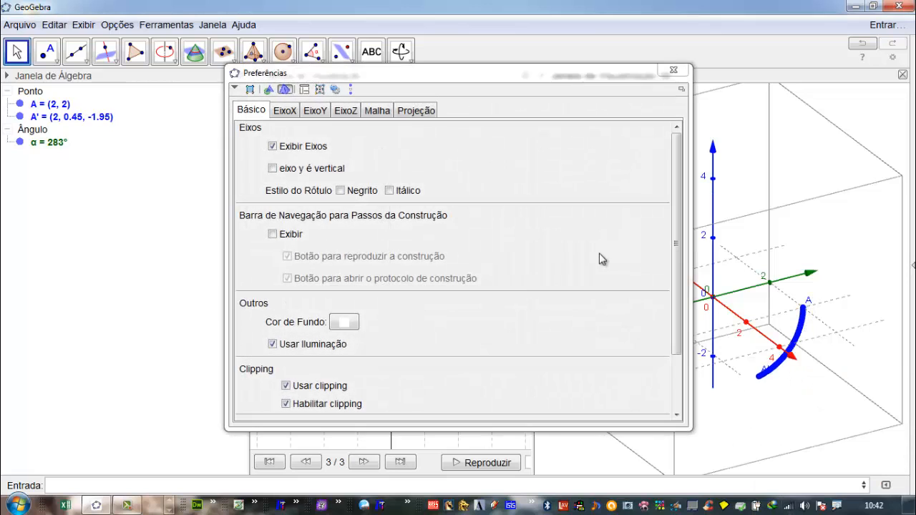
left_click(290, 385)
left_click(287, 405)
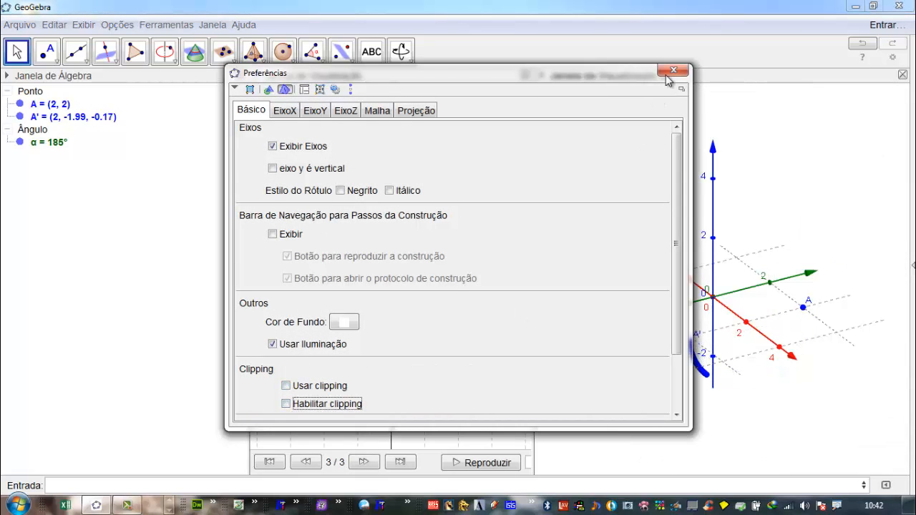
left_click(672, 71)
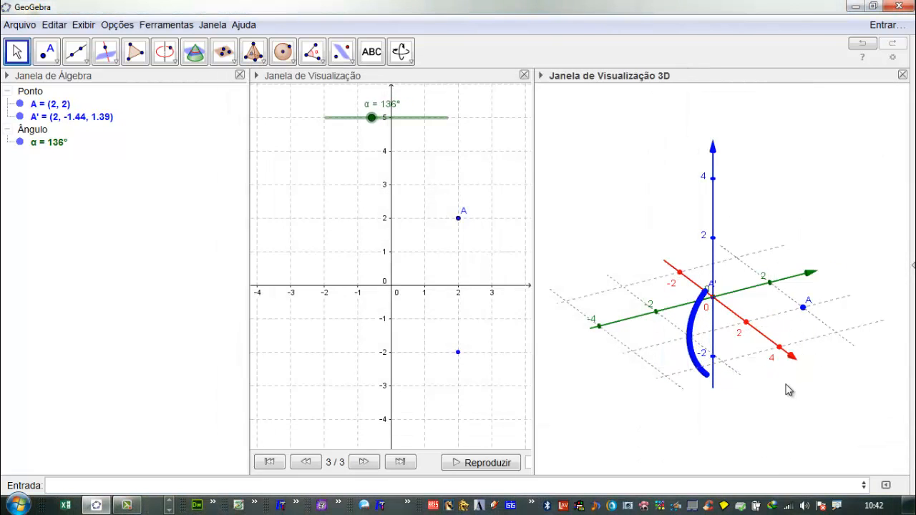
- Hide the grid in the 3D view and inspect the trace of A' around the x-axis
right_click(792, 380)
left_click(802, 415)
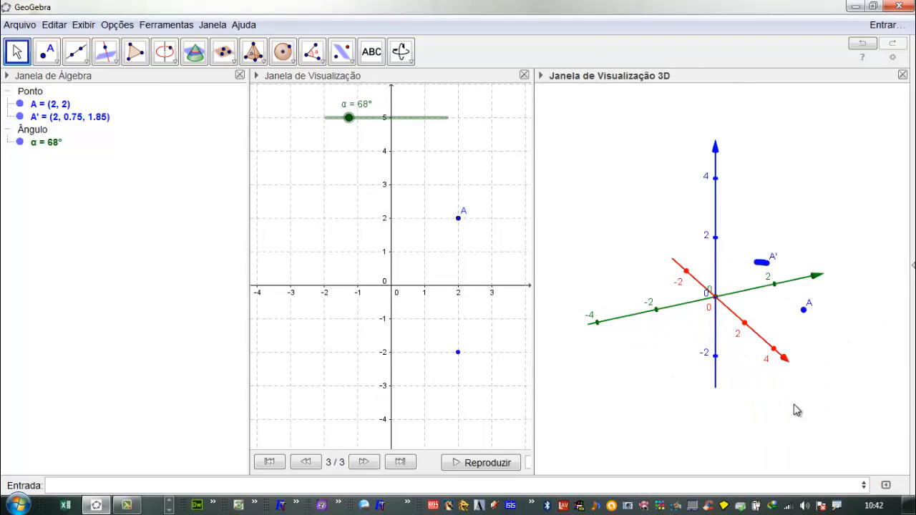
right_click_drag(822, 378, 800, 378)
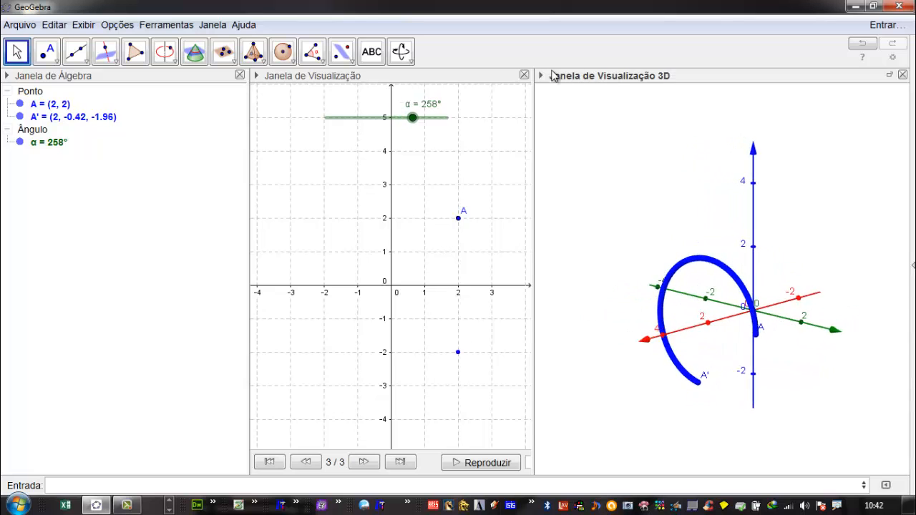
- Switch the 3D view's projection to the red-cyan projection for 3D glasses
left_click(541, 76)
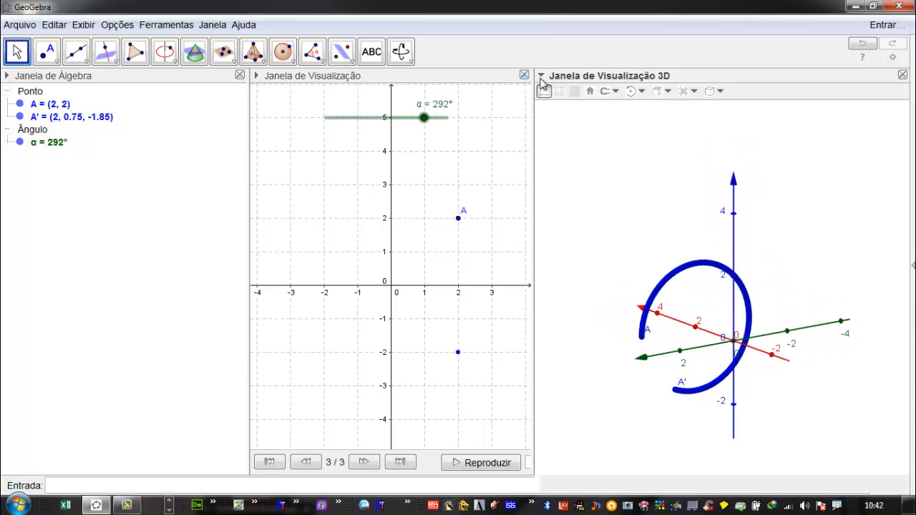
left_click(718, 92)
left_click(738, 108)
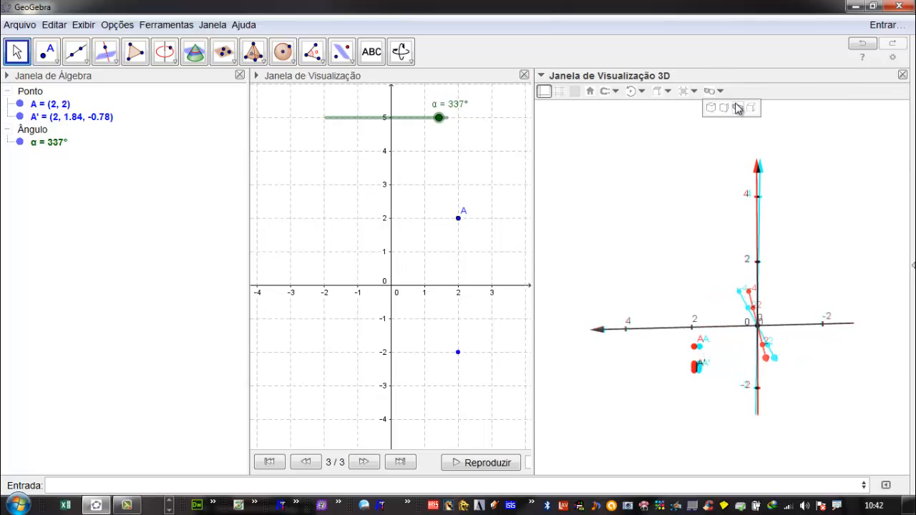
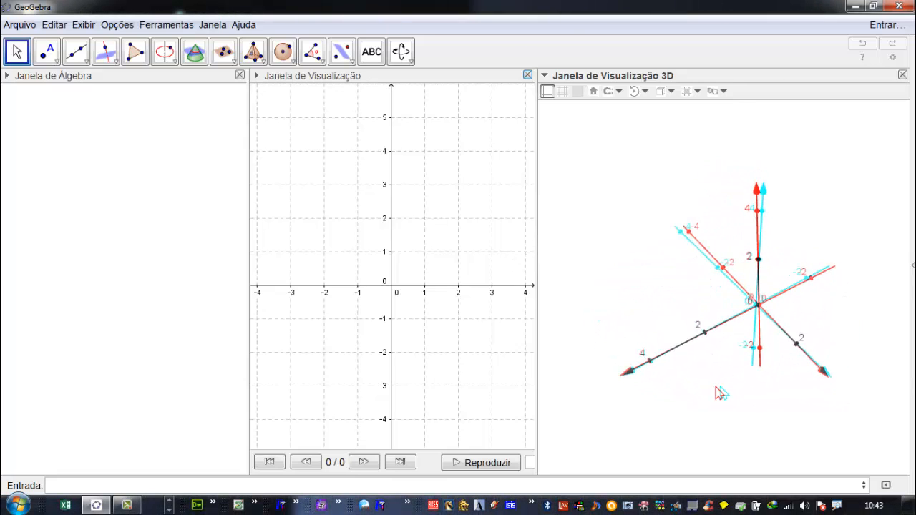
- Switch the 3D view back to parallel projection and close that view
left_click(724, 91)
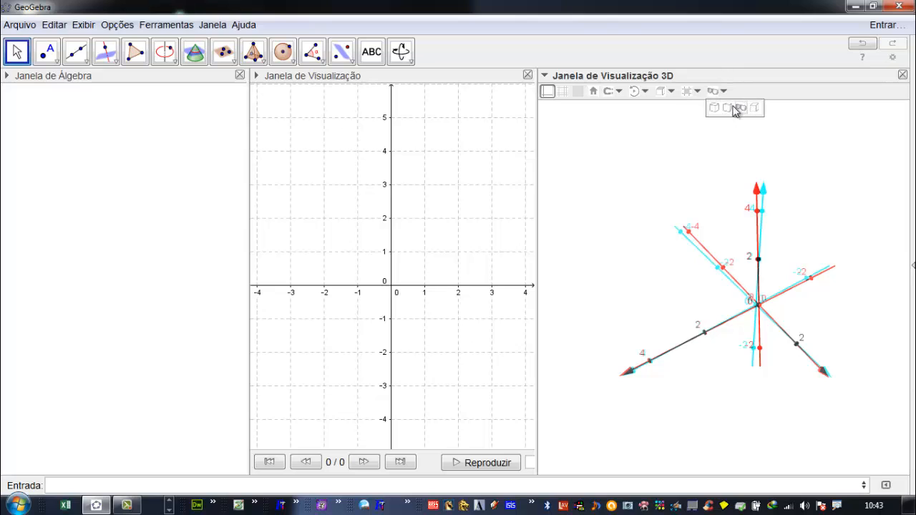
left_click(715, 108)
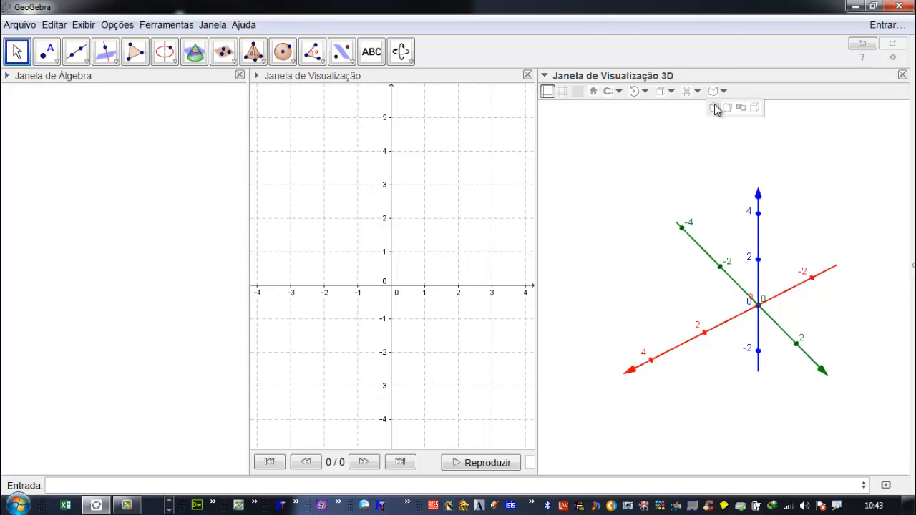
key("ctrl+shift+3")
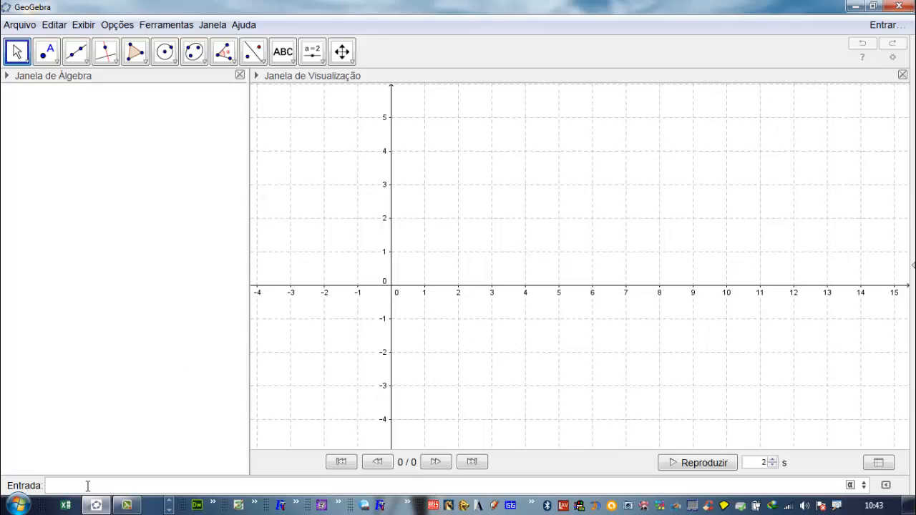
- Start a Sequência command using the syntax with expression, variable, initial value and final value
type("Se")
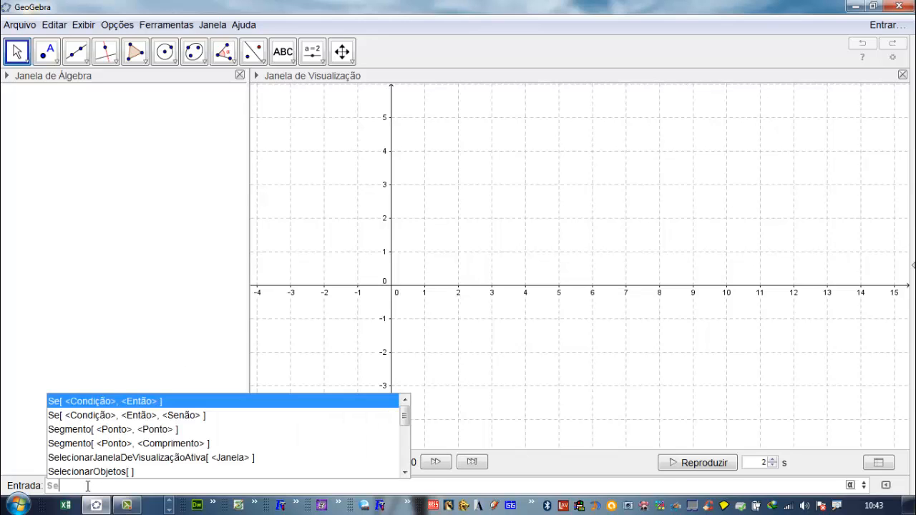
type("quências")
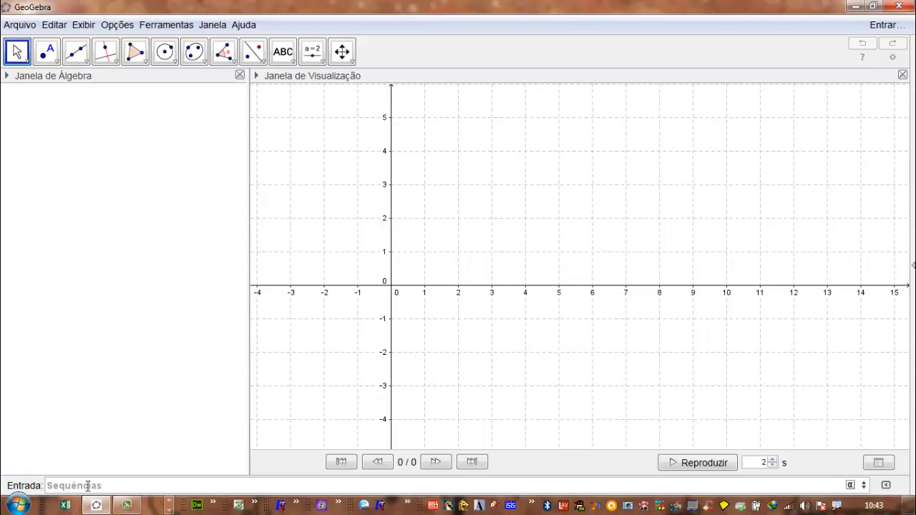
key("Return")
key("BackSpace")
key("BackSpace")
key("Return")
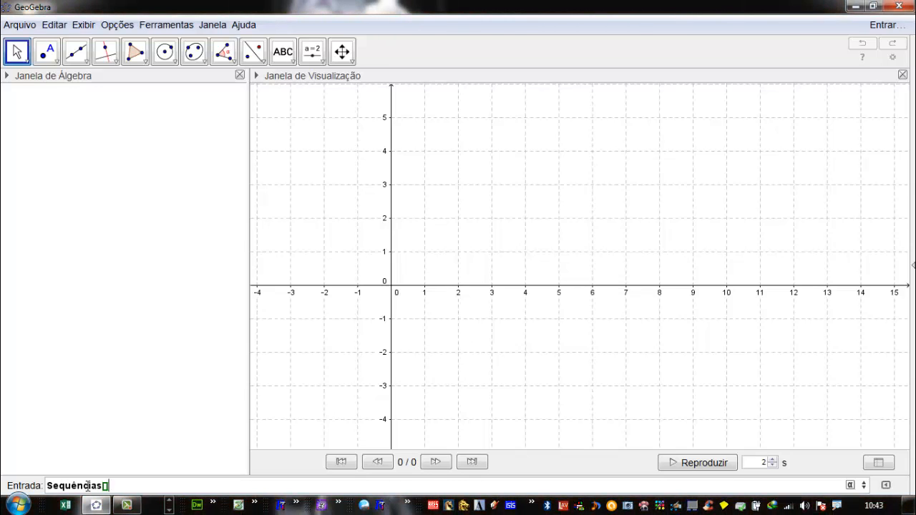
key("BackSpace")
key("BackSpace")
key("BackSpace")
key("BackSpace")
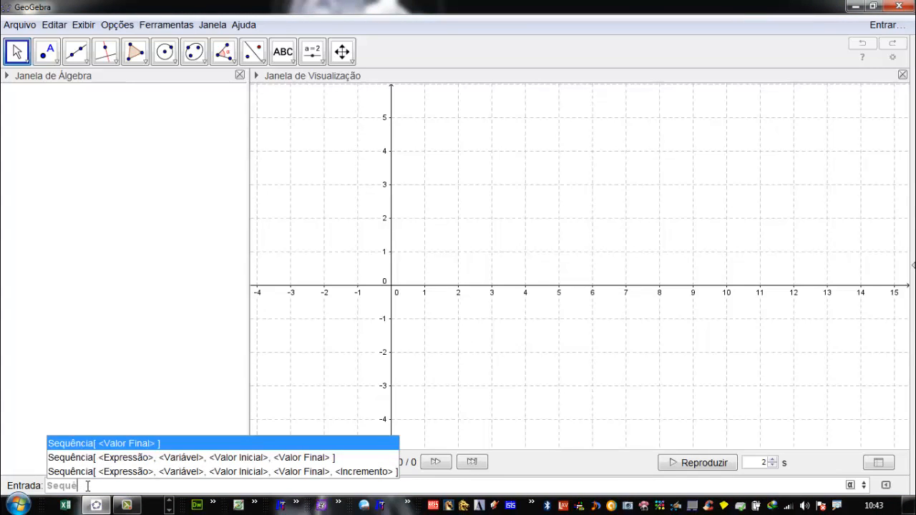
type("ncia")
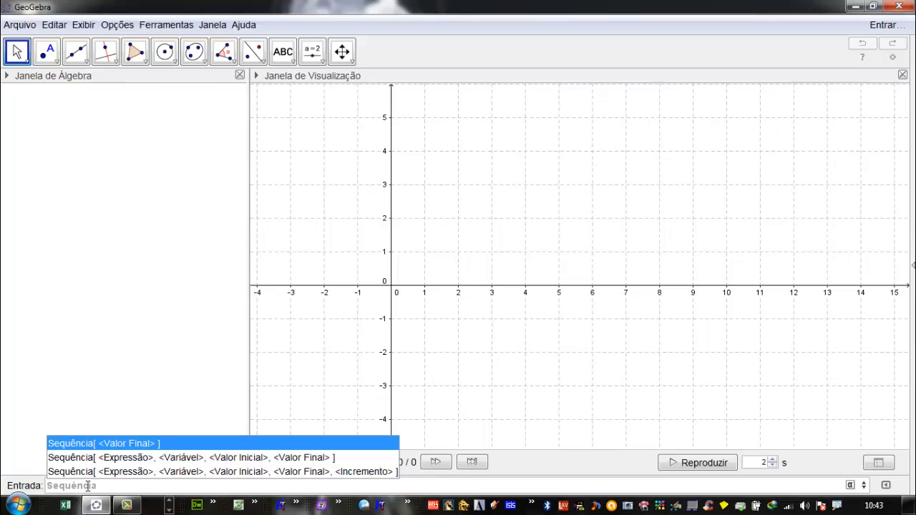
left_click(192, 459)
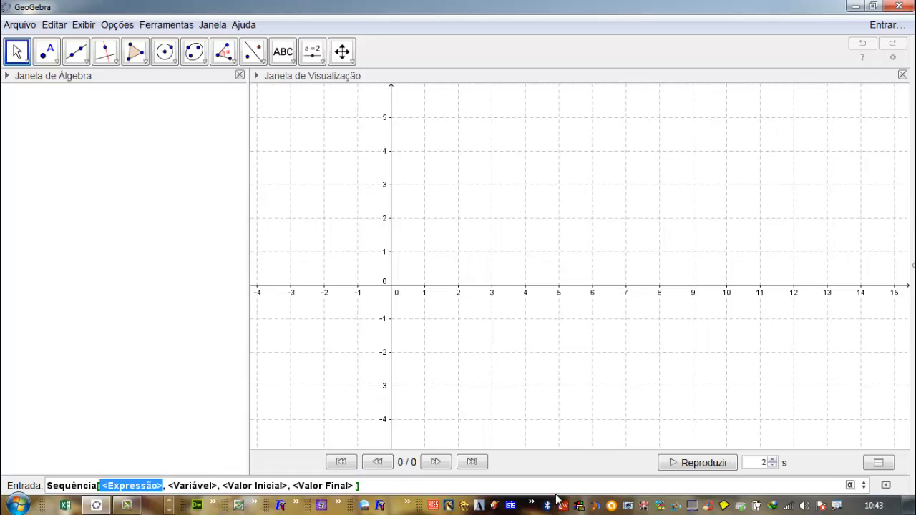
- Create the list Sequência[2n+1, n, 1, 10] by filling in the expression, variable, initial value and final value
type("2n+1")
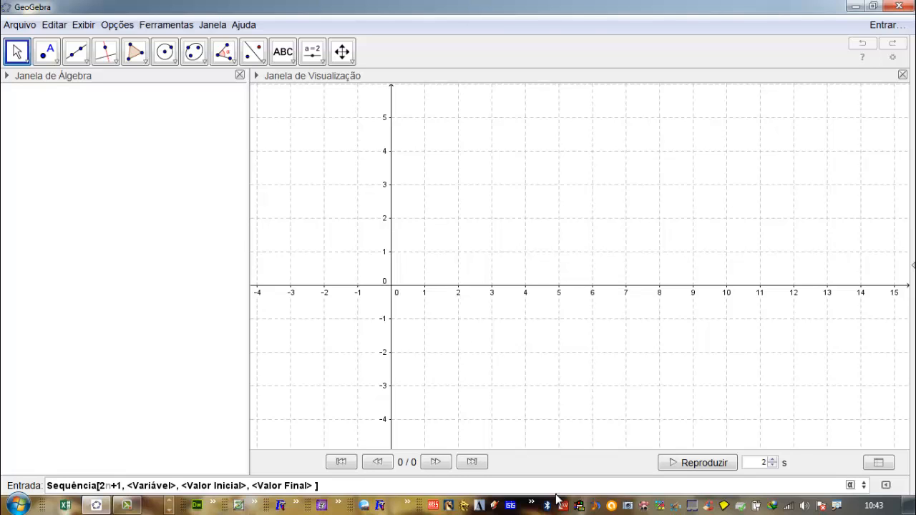
key("Tab")
type("n")
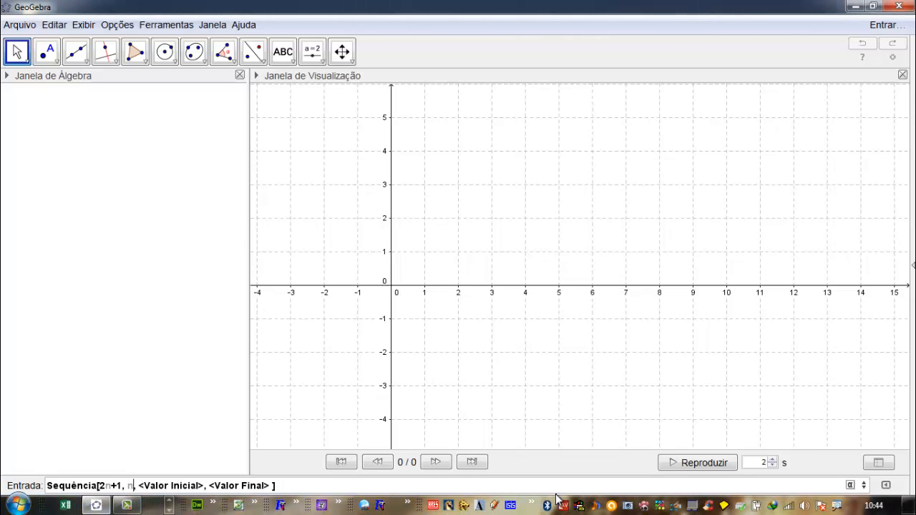
key("Tab")
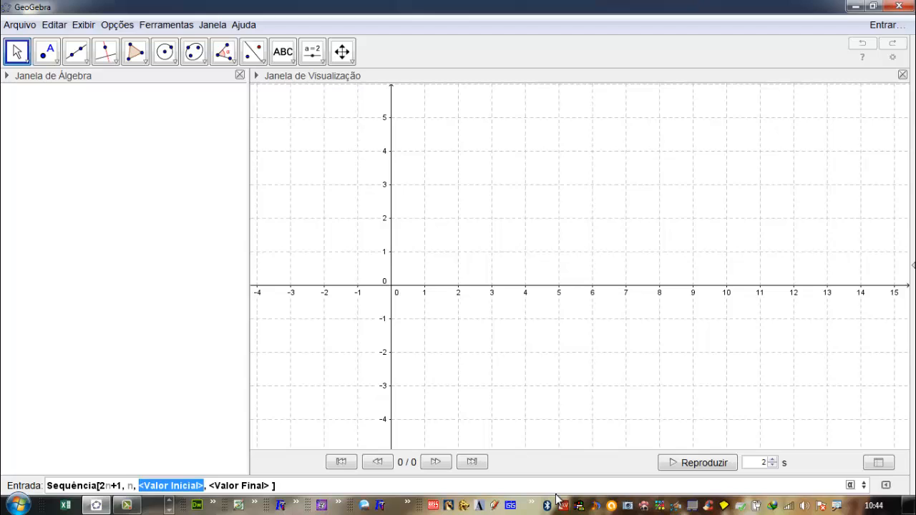
type("1")
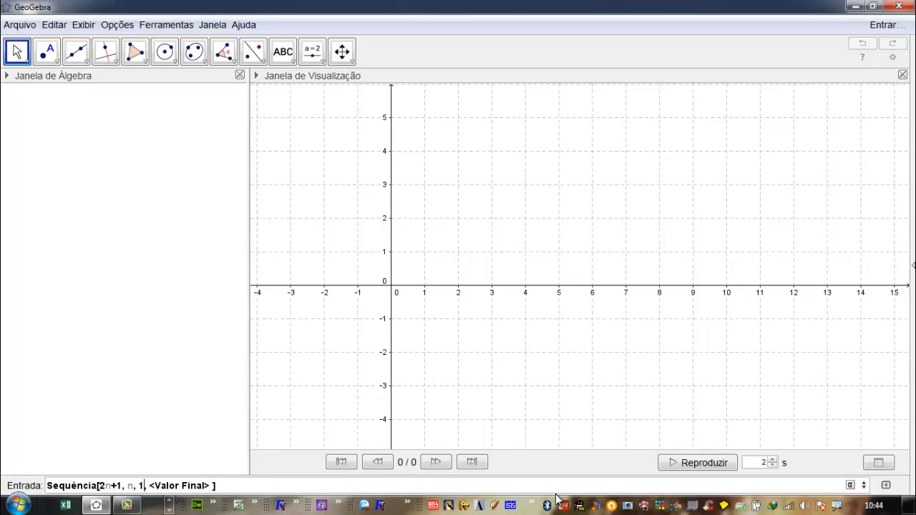
key("Tab")
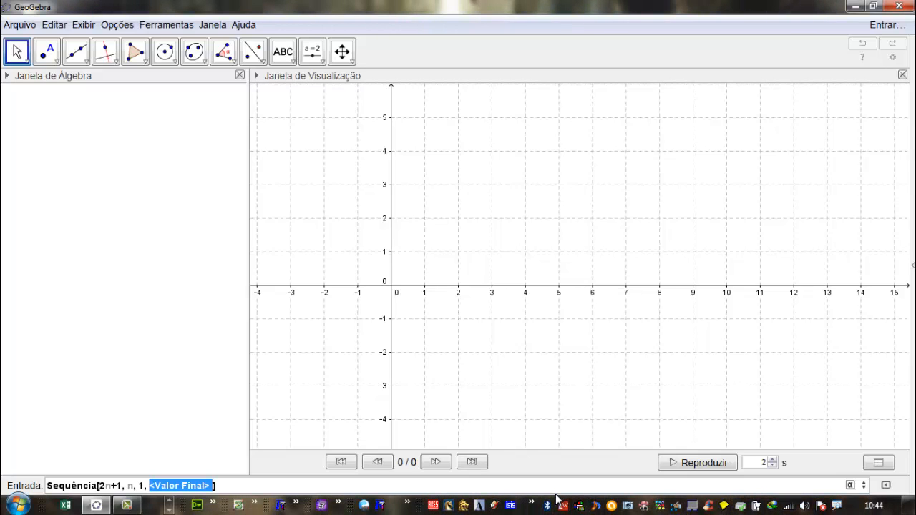
type("10")
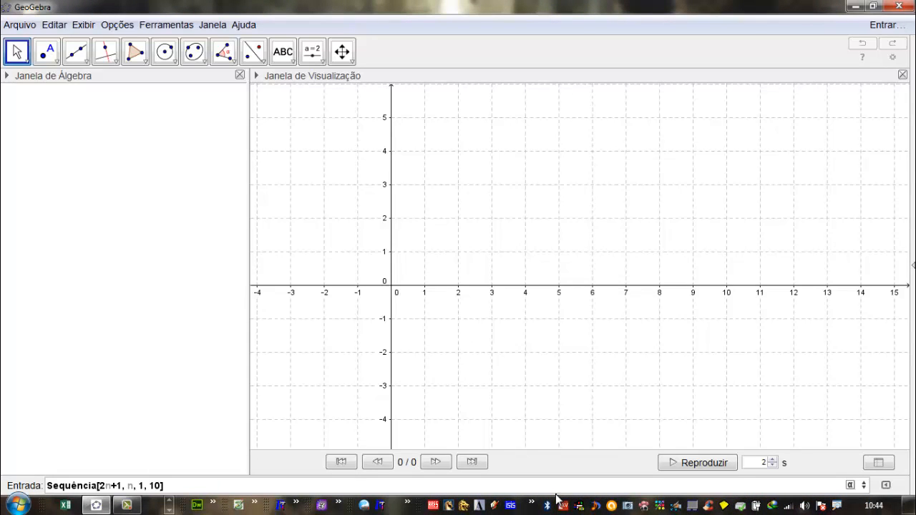
key("Return")
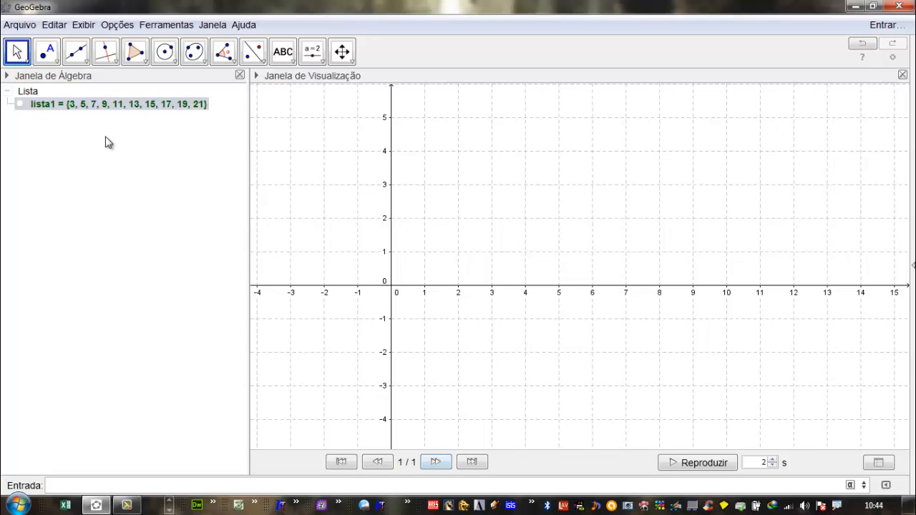
- Annotate the magnified list by hand with 2n + 1 and the worked example 2(1) + 1 = 3
mouse_move(75, 109)
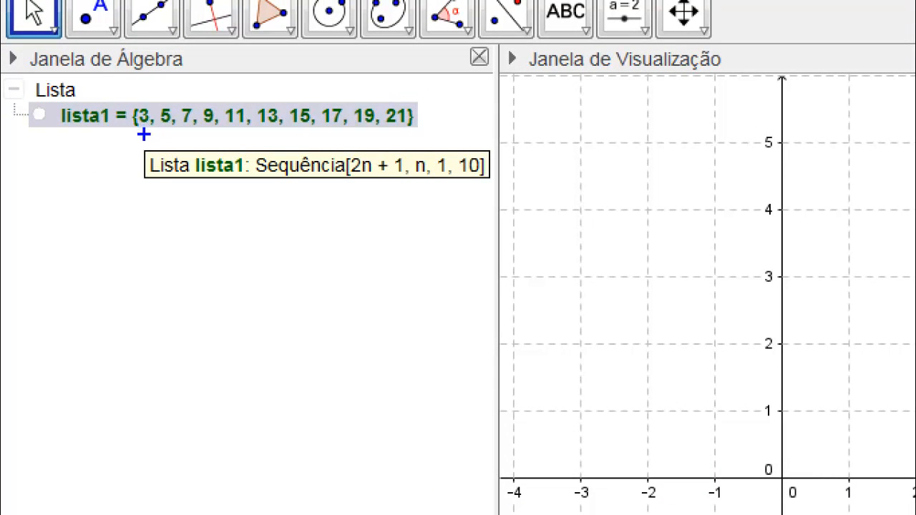
left_click_drag(106, 249, 100, 277)
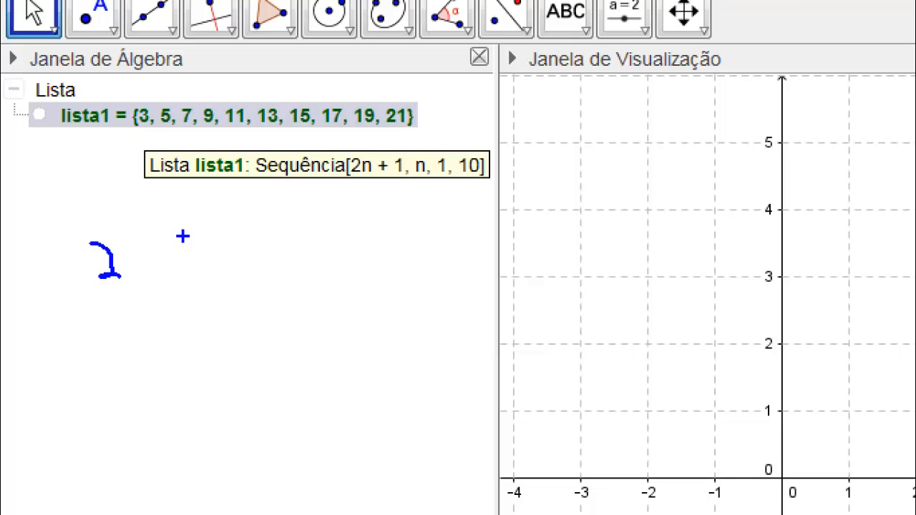
key("e")
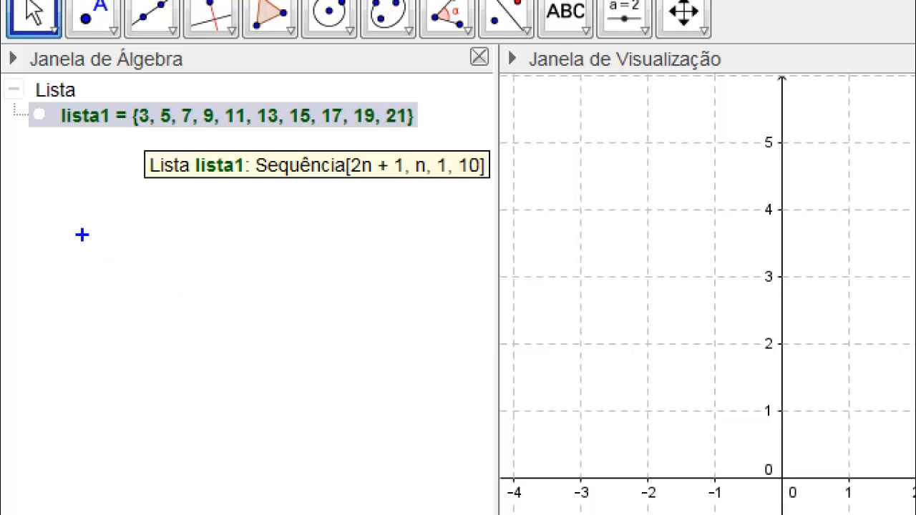
mouse_move(82, 231)
left_mouse_down()
mouse_move(94, 213)
mouse_move(113, 212)
mouse_move(141, 239)
mouse_move(112, 289)
mouse_move(113, 275)
mouse_move(147, 288)
left_mouse_up()
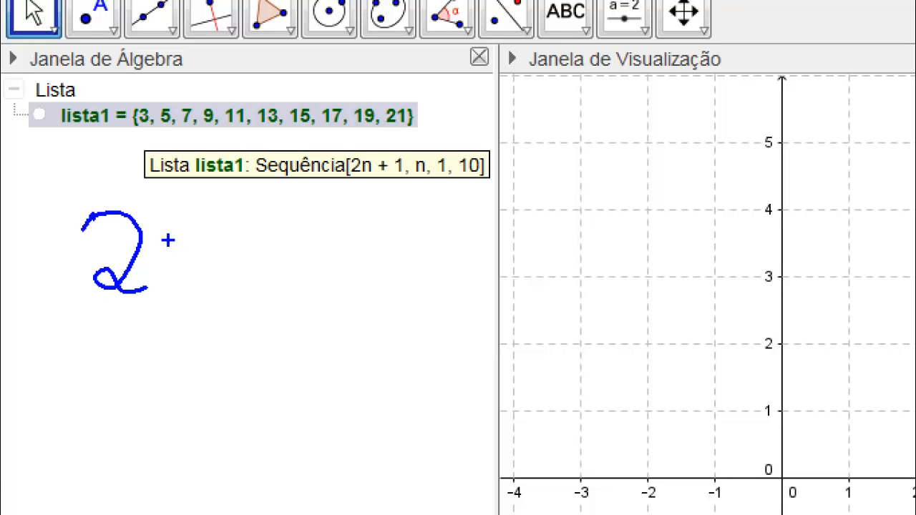
mouse_move(169, 239)
left_mouse_down()
mouse_move(169, 275)
mouse_move(181, 244)
mouse_move(201, 274)
mouse_move(224, 280)
left_mouse_up()
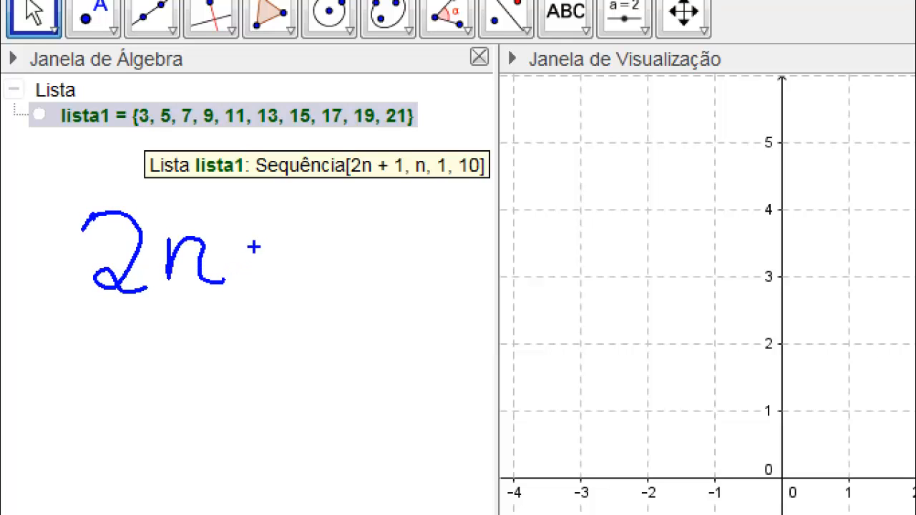
mouse_move(260, 242)
left_mouse_down()
mouse_move(256, 283)
mouse_move(290, 263)
left_mouse_up()
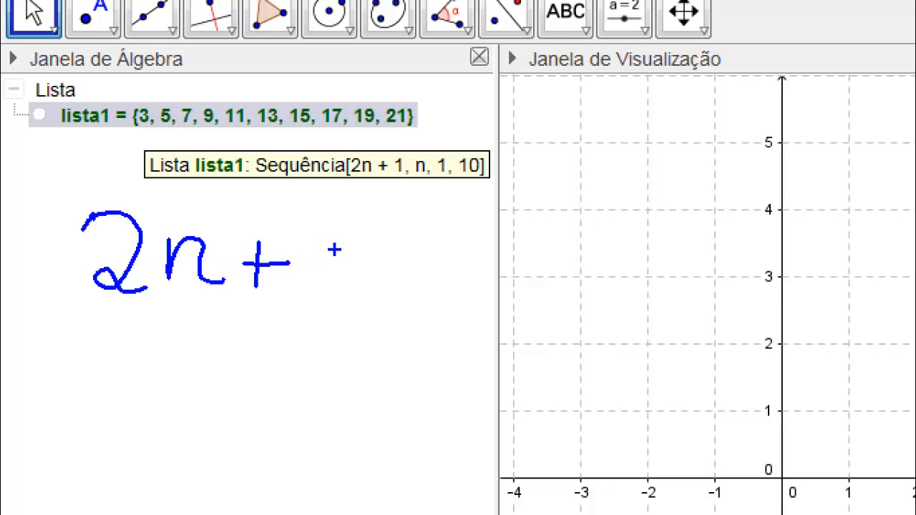
mouse_move(347, 229)
left_mouse_down()
mouse_move(335, 274)
mouse_move(316, 281)
mouse_move(355, 283)
left_mouse_up()
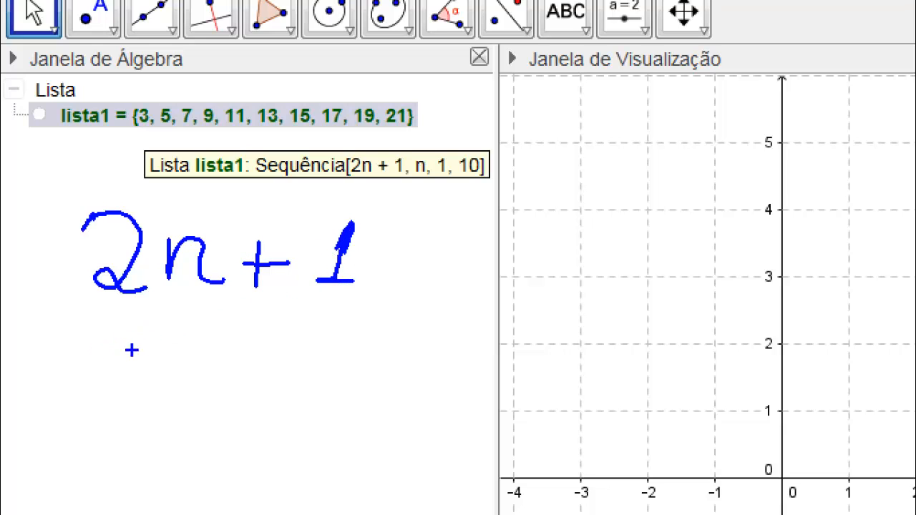
mouse_move(101, 346)
left_mouse_down()
mouse_move(112, 368)
mouse_move(180, 370)
left_mouse_up()
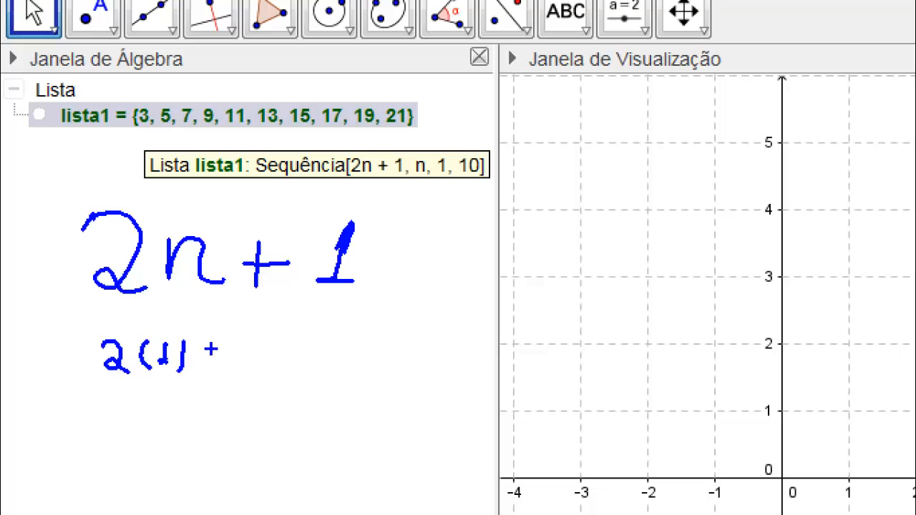
mouse_move(216, 343)
left_mouse_down()
mouse_move(216, 375)
mouse_move(239, 363)
mouse_move(330, 365)
mouse_move(328, 349)
mouse_move(375, 350)
mouse_move(381, 362)
mouse_move(355, 366)
left_mouse_up()
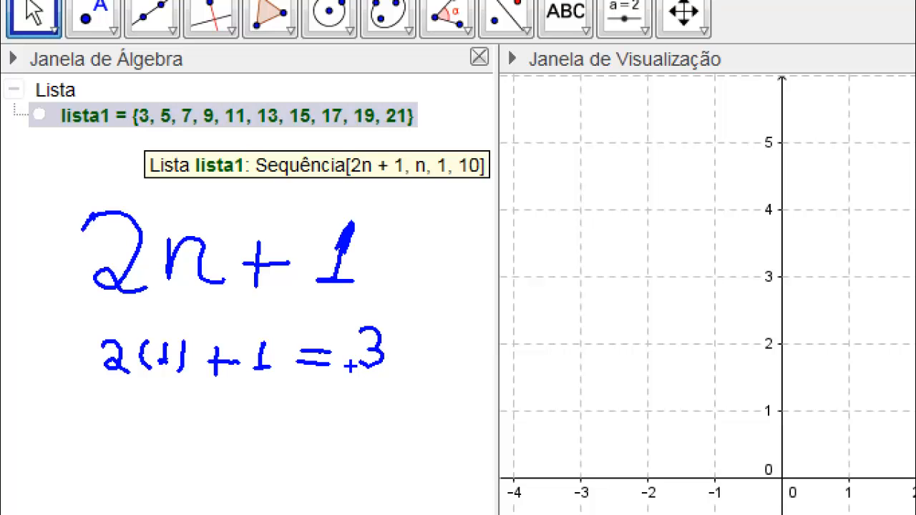
key("Escape")
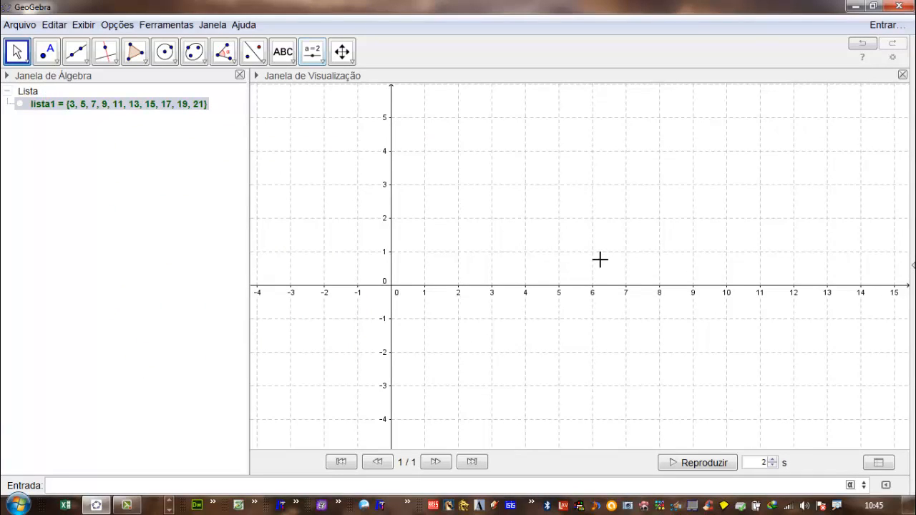
- Create an integer slider n from 1 to 30 with increment 1 near (1, 5) in the graphics view
mouse_move(79, 106)
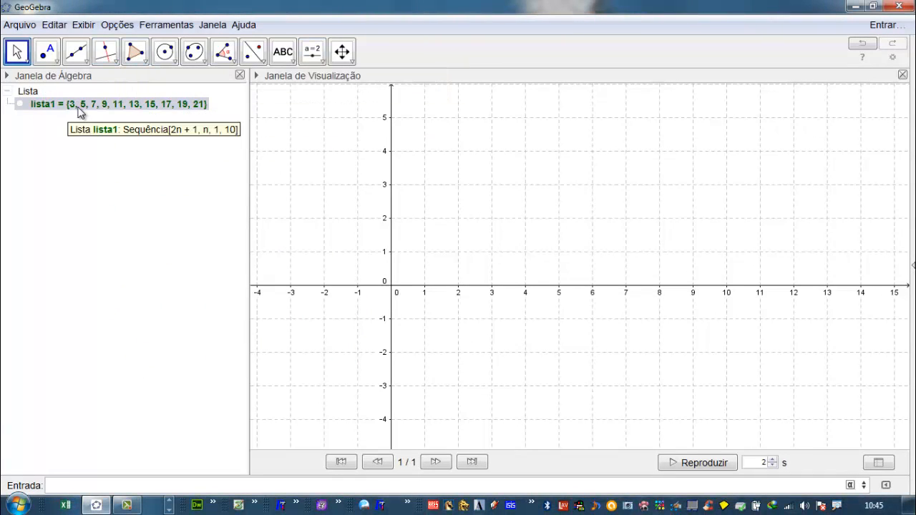
left_click(315, 56)
left_click(323, 63)
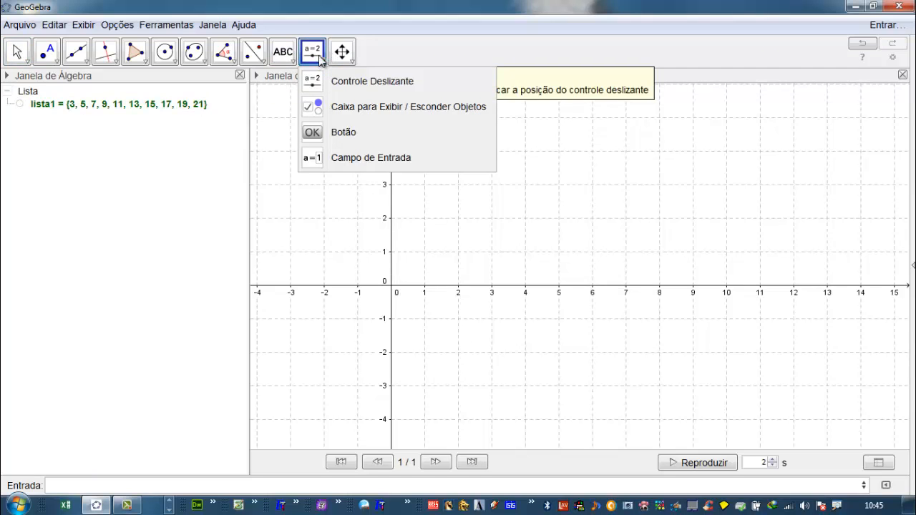
left_click(386, 84)
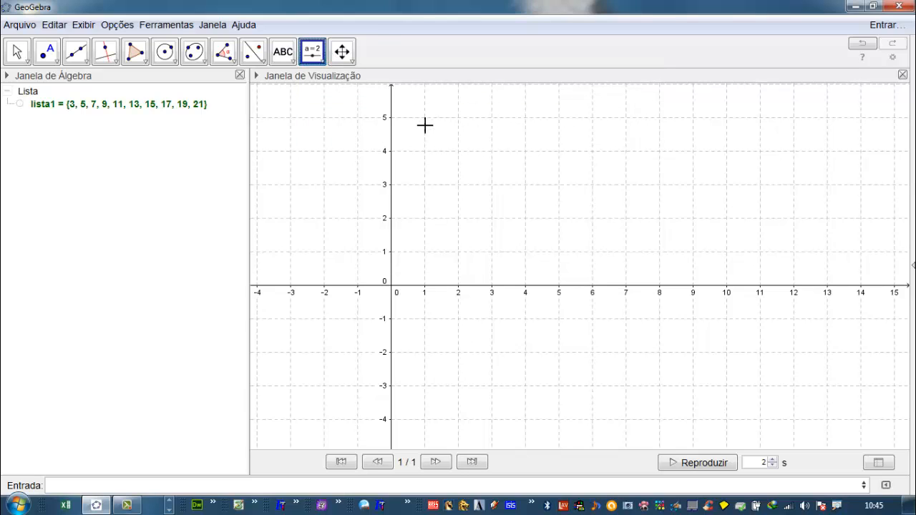
left_click(432, 123)
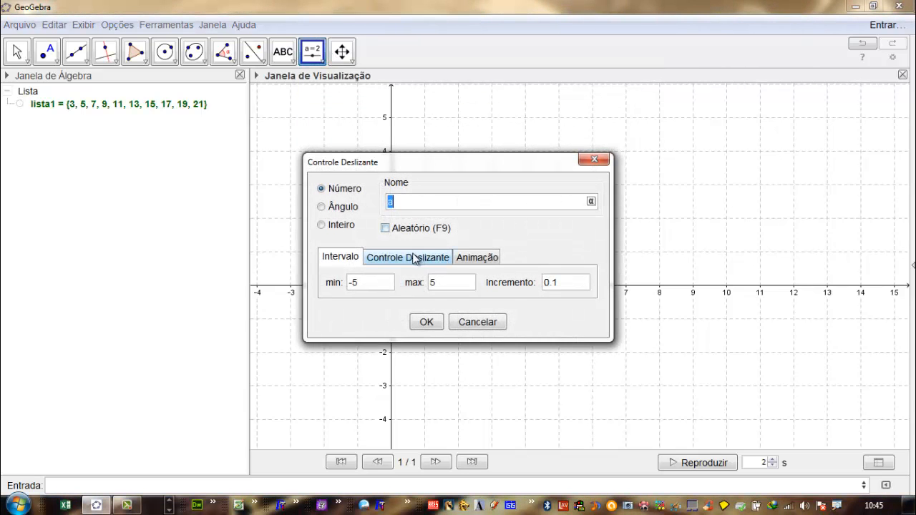
left_click(349, 228)
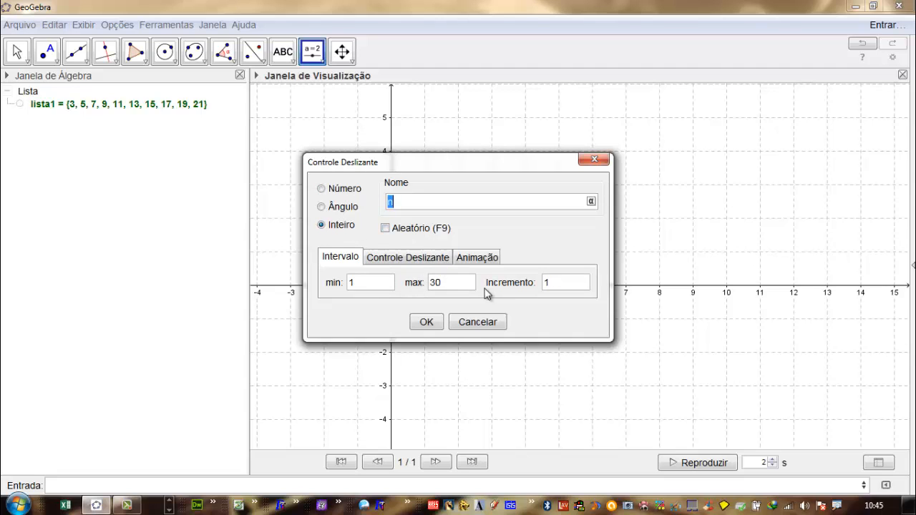
left_click(437, 283)
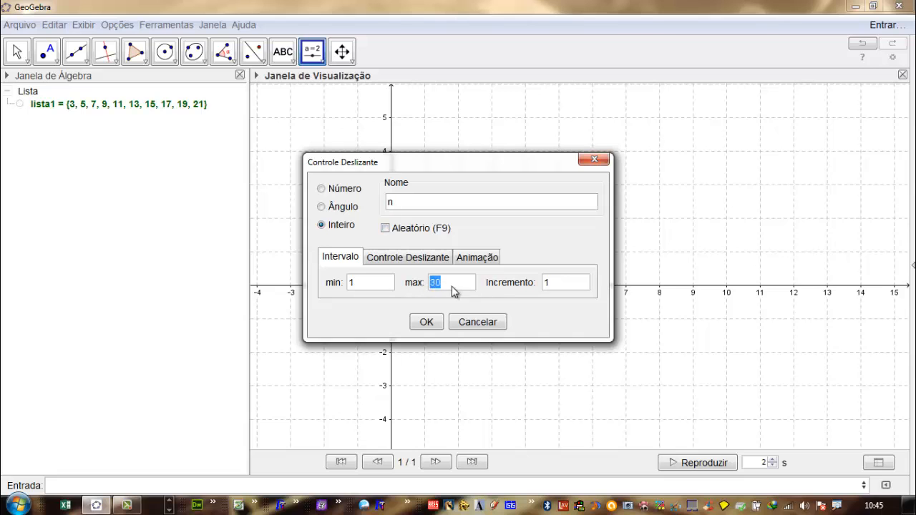
left_click(427, 322)
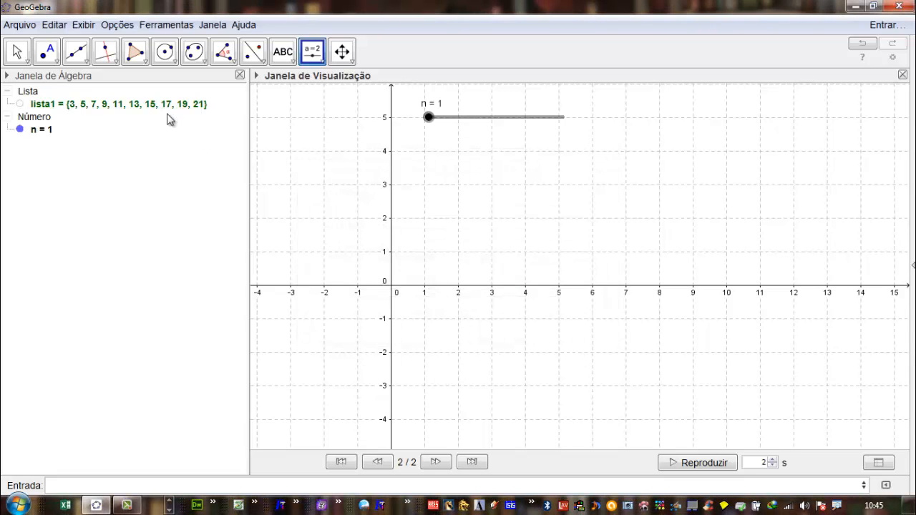
- Open the list of odd numbers for redefinition and rename the slider n to a
left_click(91, 108)
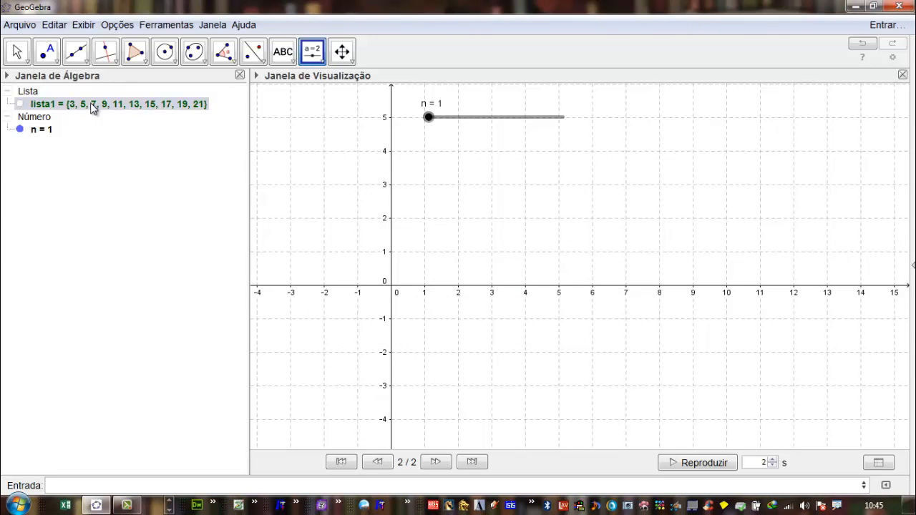
double_click(92, 107)
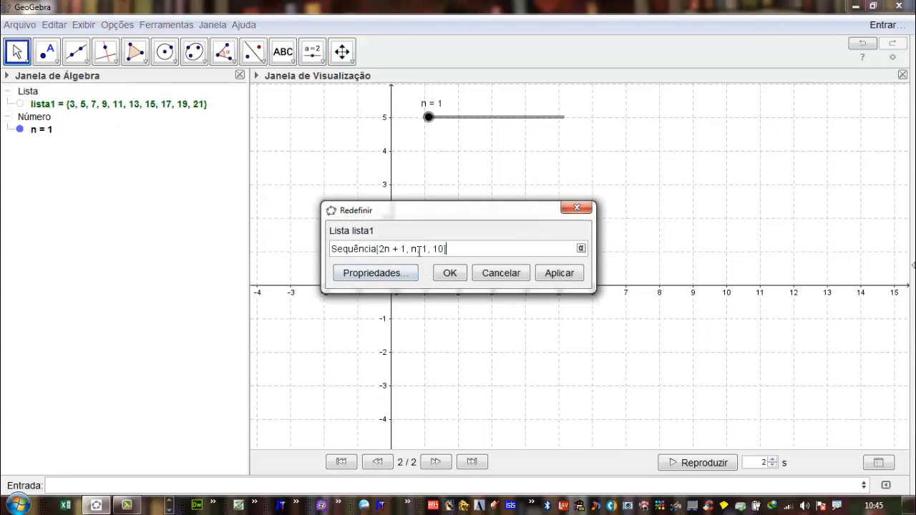
left_click_drag(432, 250, 433, 250)
right_click(430, 119)
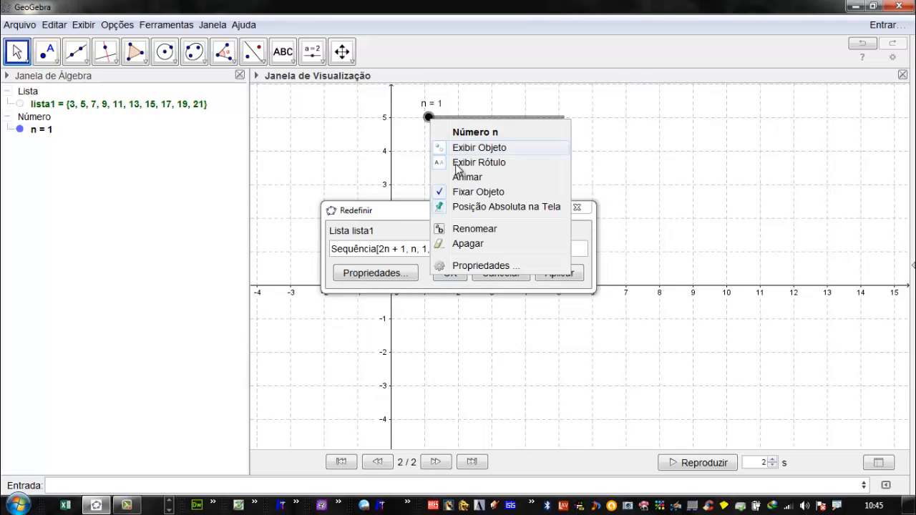
left_click(462, 230)
type("a")
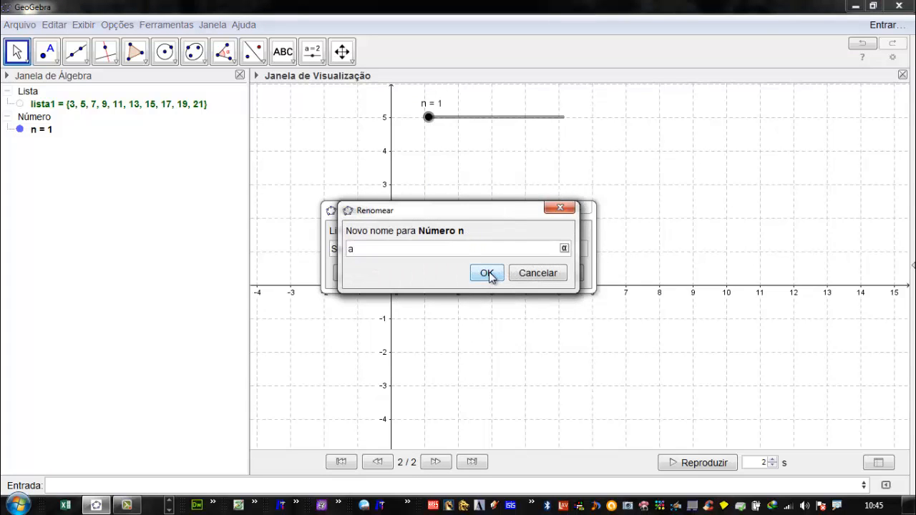
left_click(486, 272)
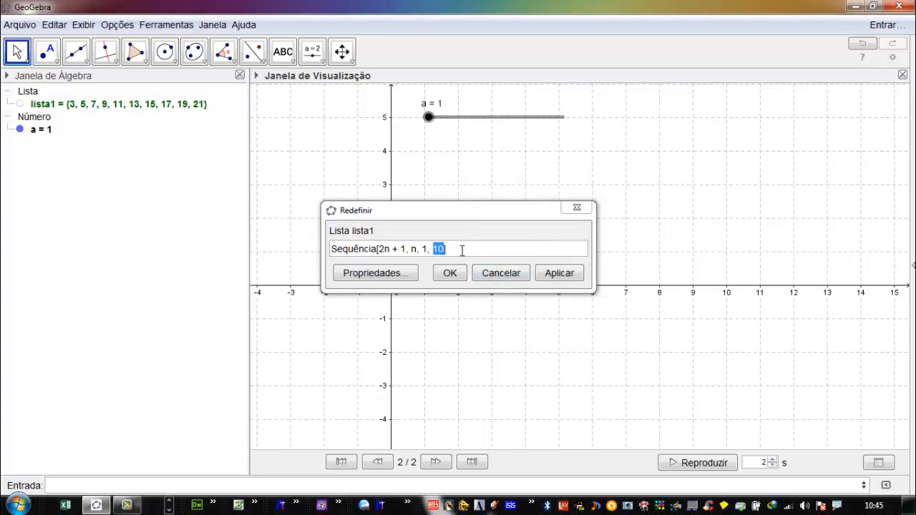
- Redefine the list as Sequência[2n + 1, n, 1, a] and raise slider a to 30
type("a")
left_click(524, 275)
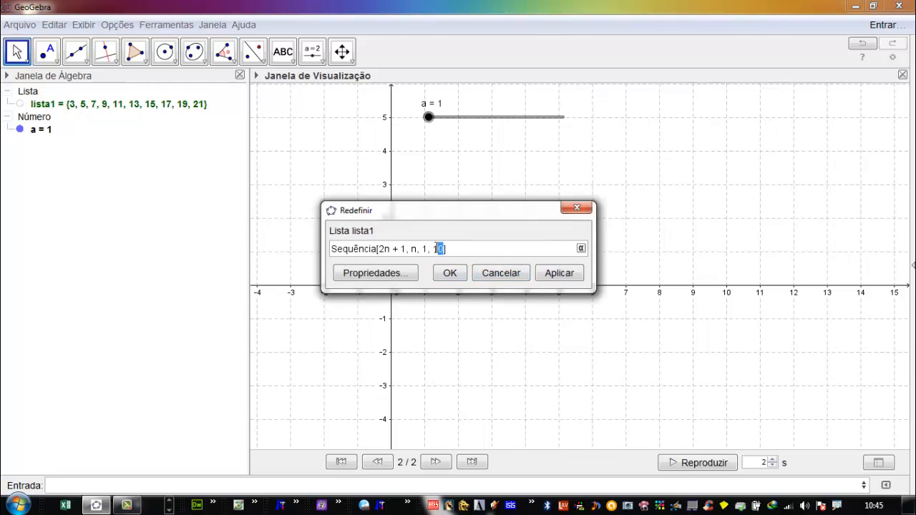
type("a")
left_click(550, 274)
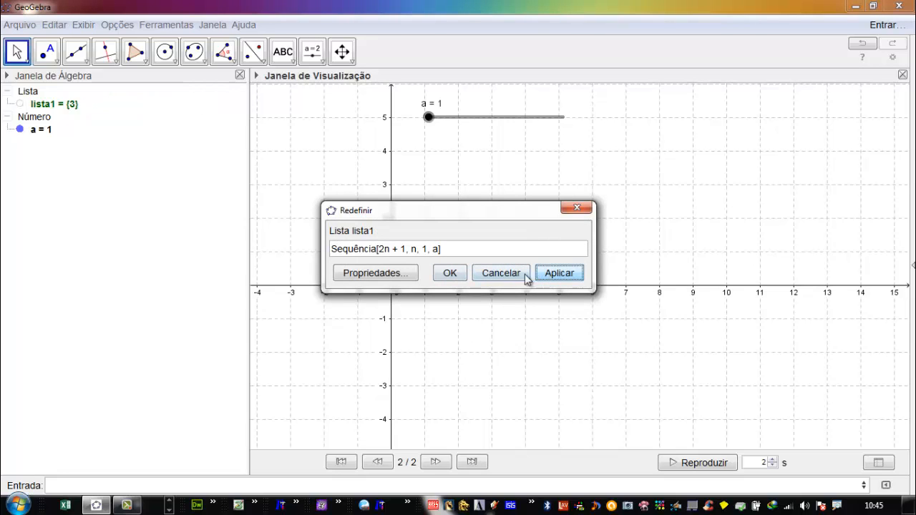
left_click(449, 273)
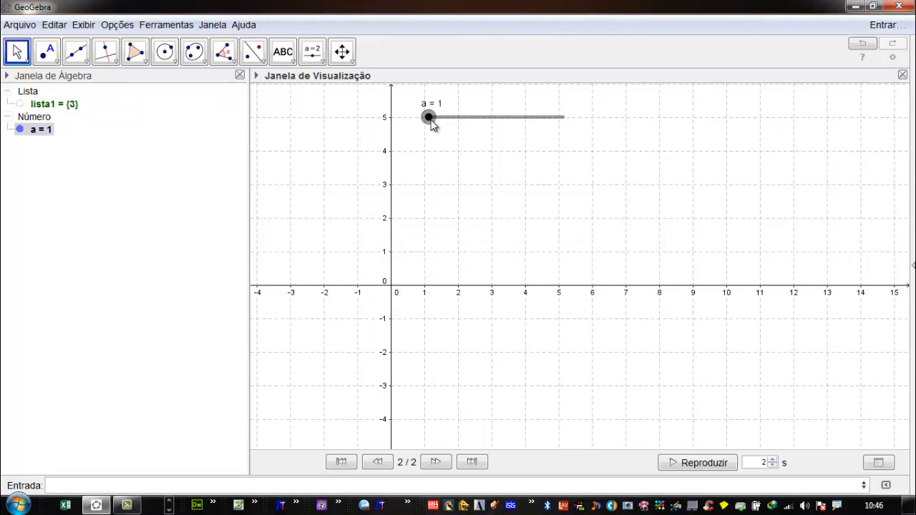
left_click_drag(430, 118, 579, 136)
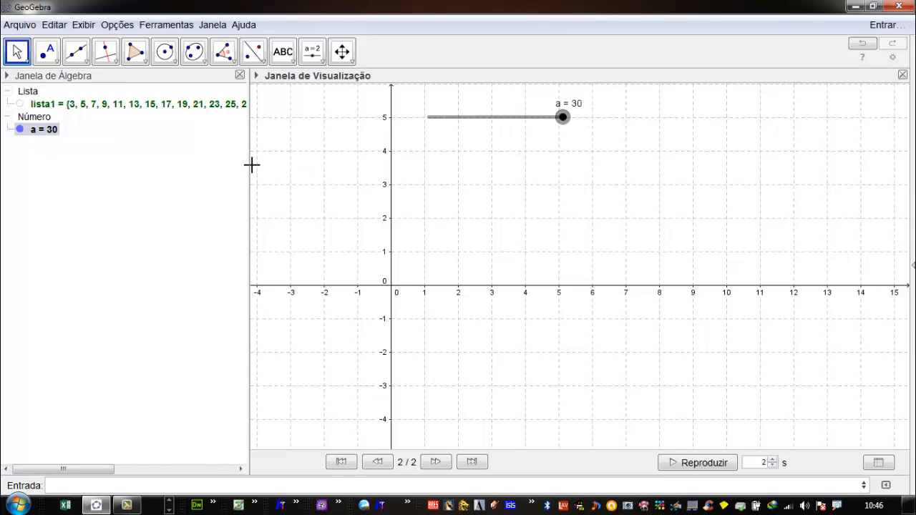
- Create a list of concentric circles with Sequência[x^2+y^2=n^2,n,1,a]
left_click_drag(249, 167, 180, 189)
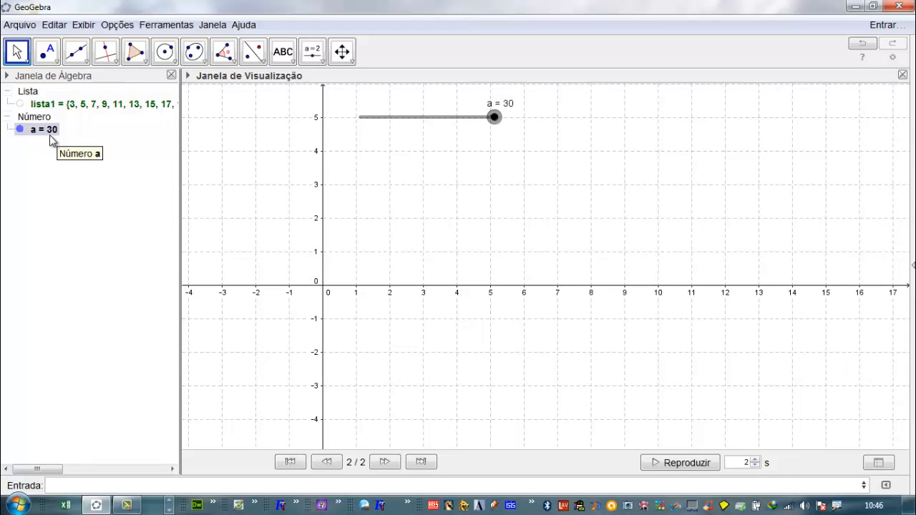
left_click(71, 485)
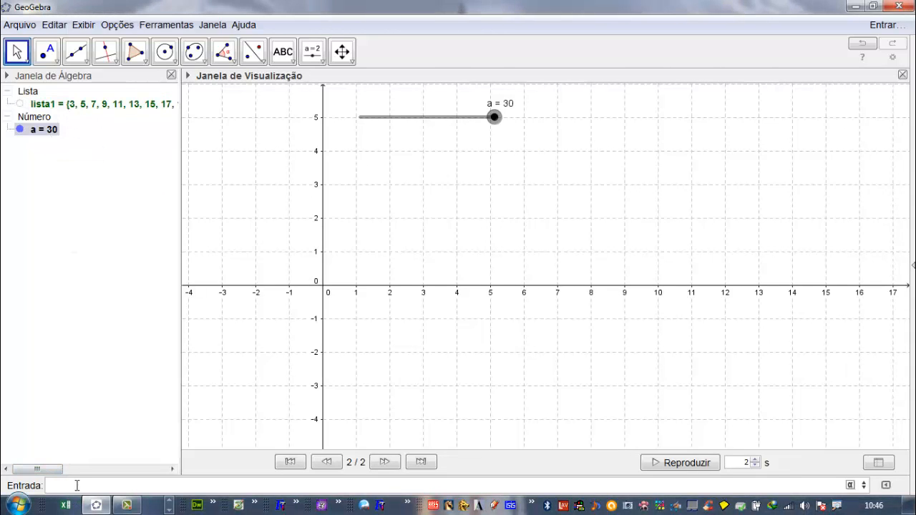
type("Sque")
key("BackSpace")
key("BackSpace")
type("equ")
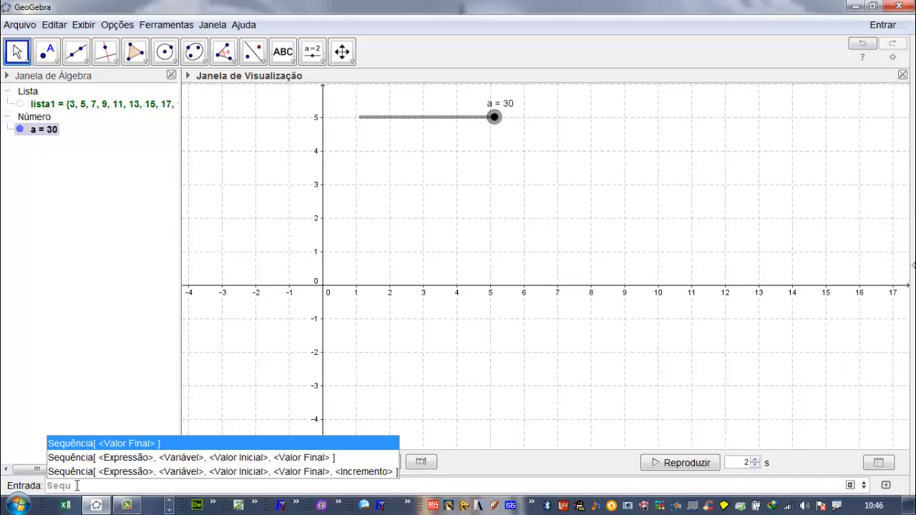
key("Escape")
type("ência[")
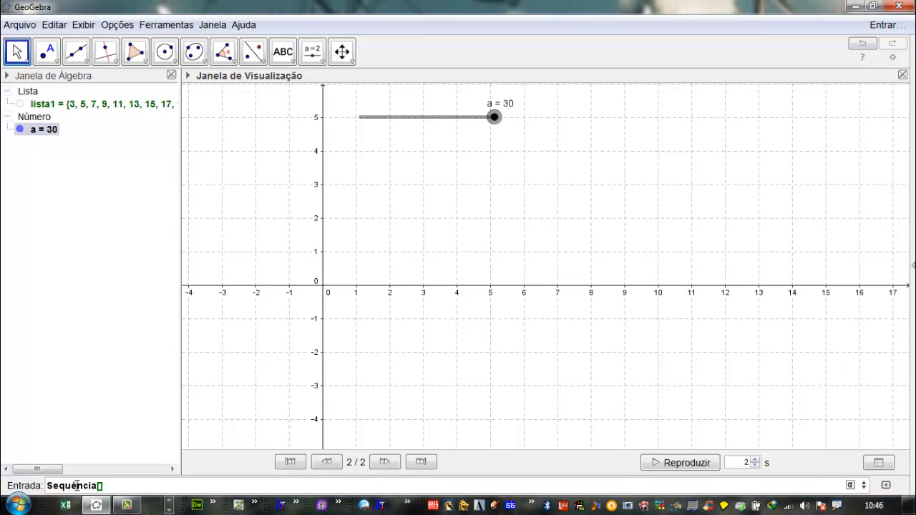
type("x")
type("^2+y^2")
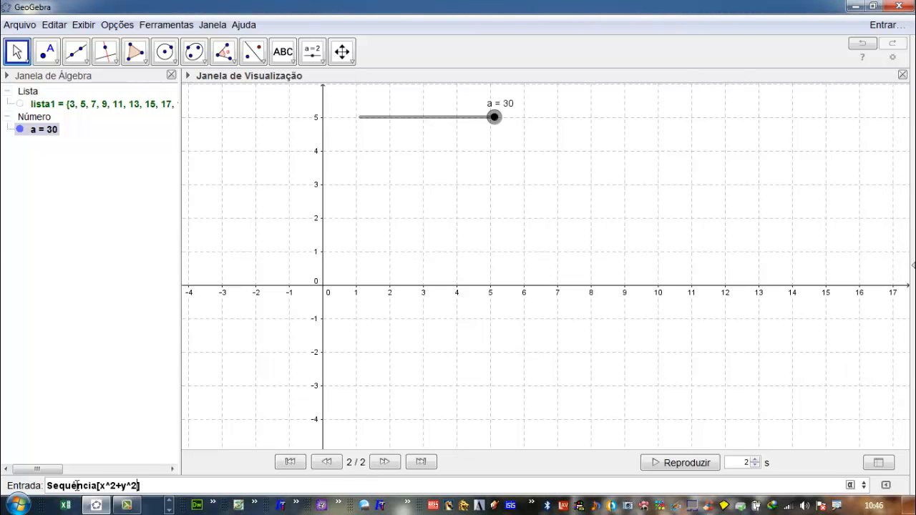
type("=")
type("n")
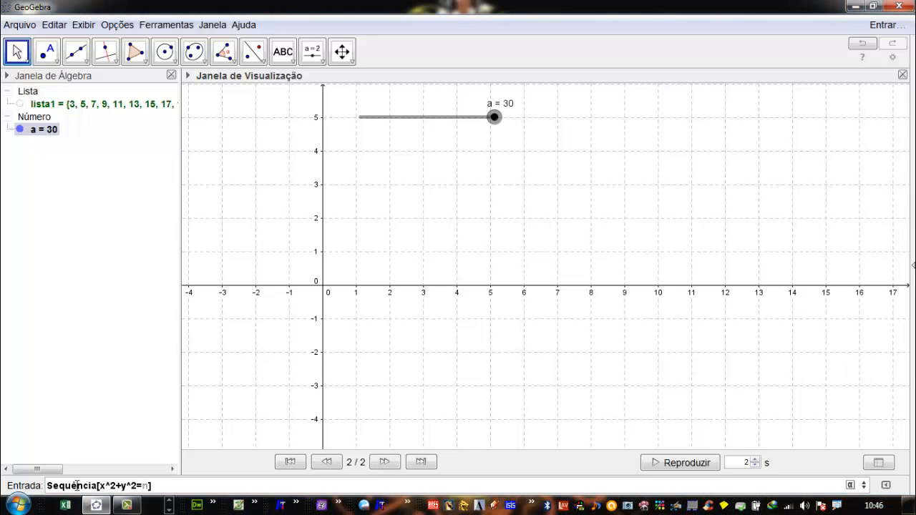
type("^2")
type(",n")
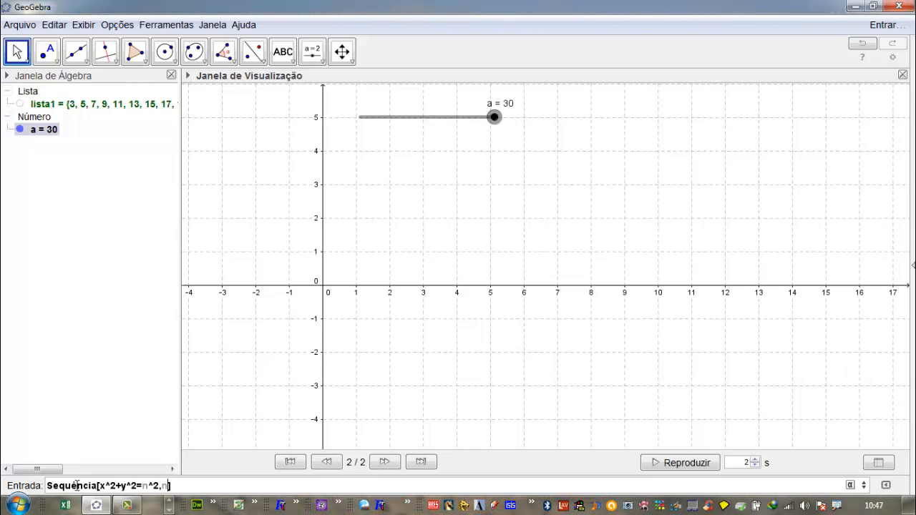
type(",1,a")
key("Return")
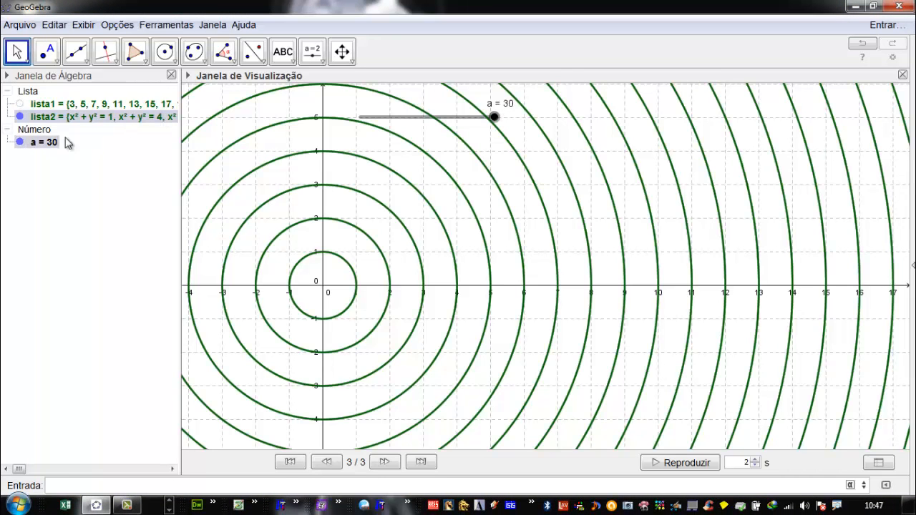
- Rename the list of odd numbers to PA
right_click(52, 104)
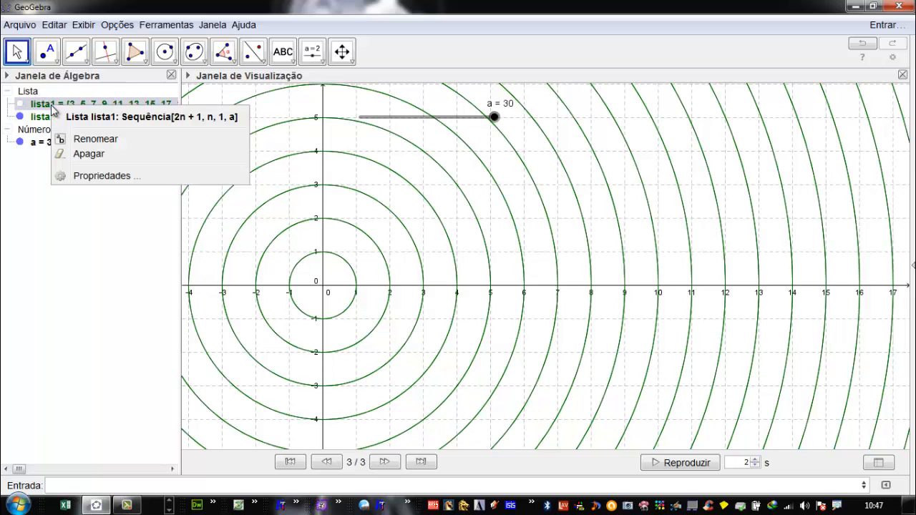
left_click(93, 140)
type("PA")
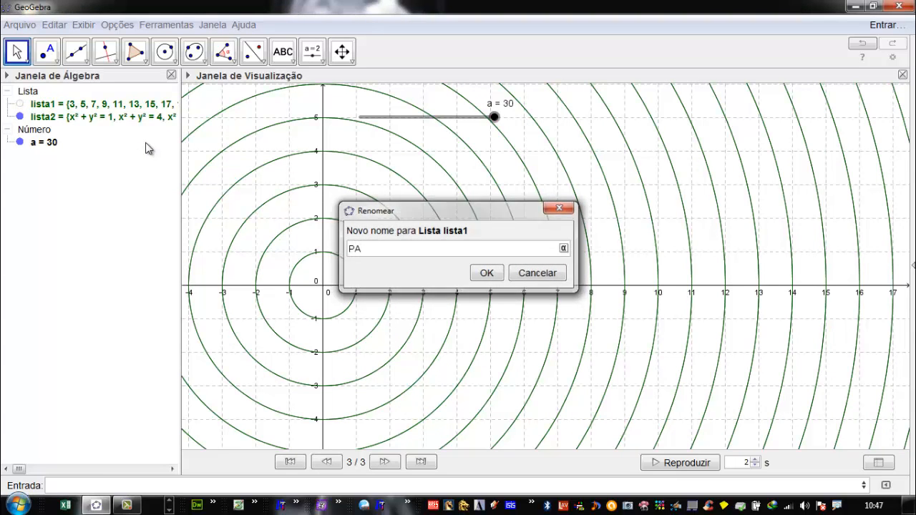
key("Return")
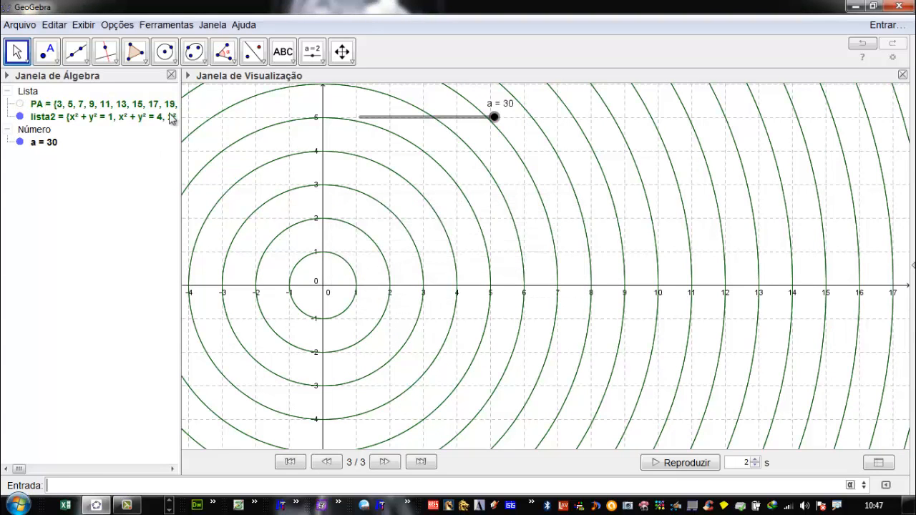
- Rename the list of circle equations to Circunferências
right_click(93, 117)
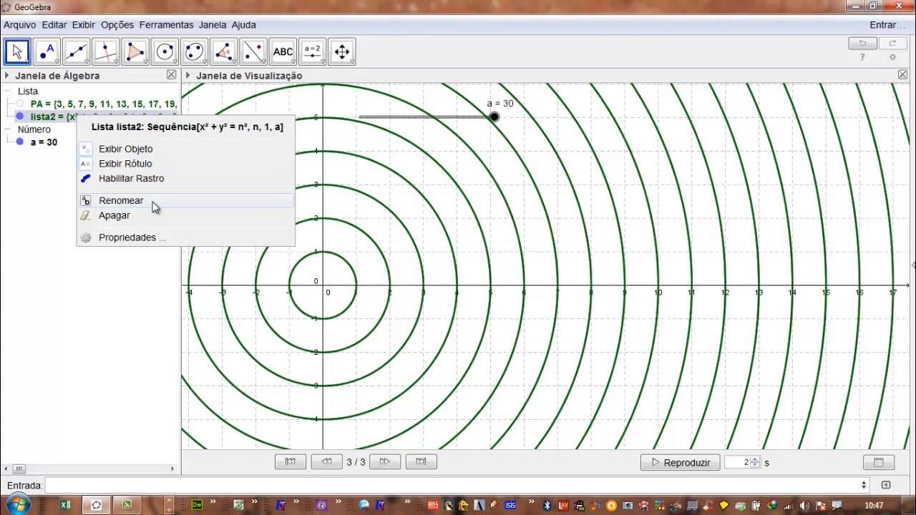
left_click(138, 202)
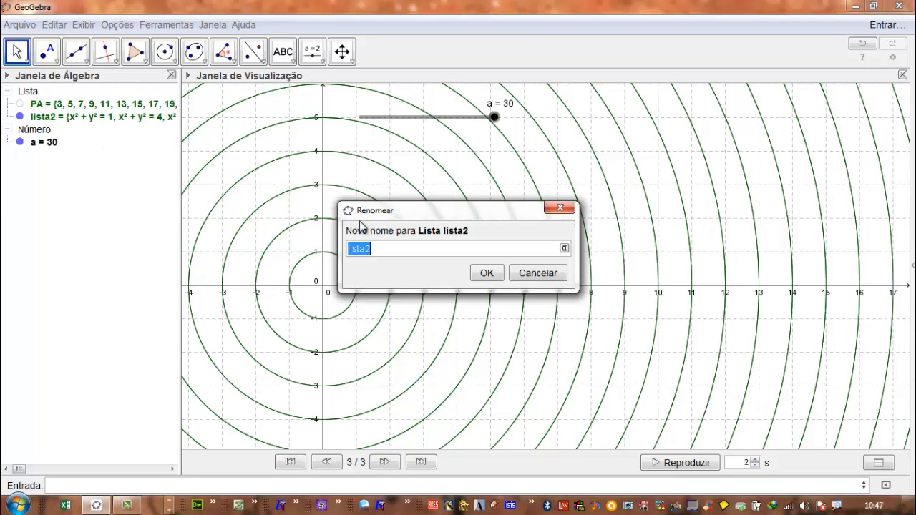
type("Circunferências")
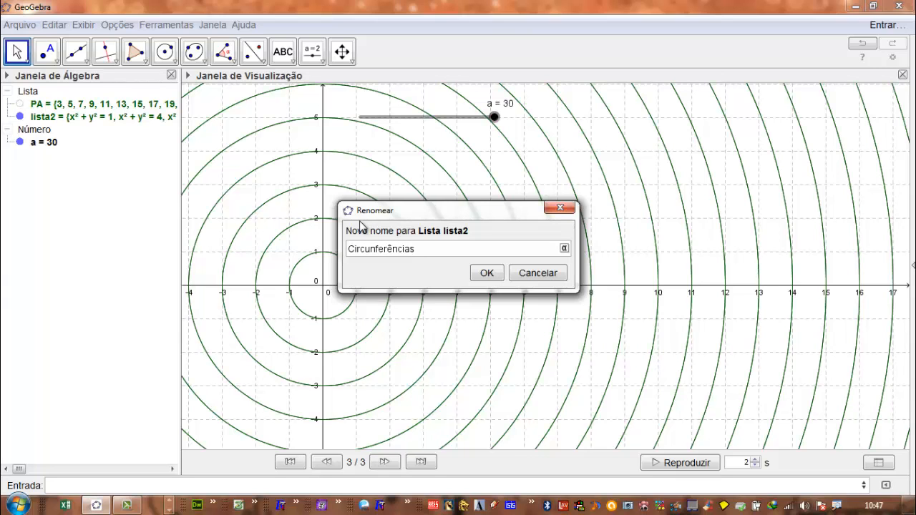
key("Return")
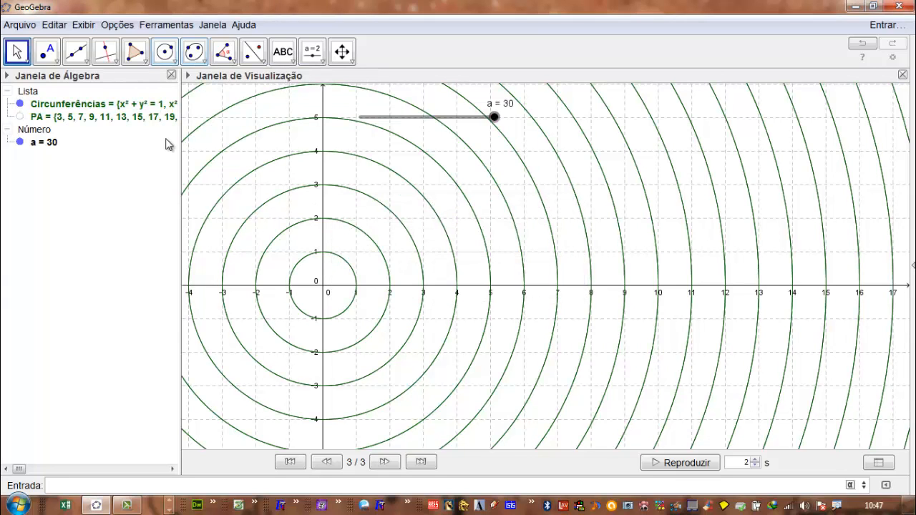
- Step slider a through 1, 2 and 3 and examine the circles and the terms of both lists
left_click(21, 117)
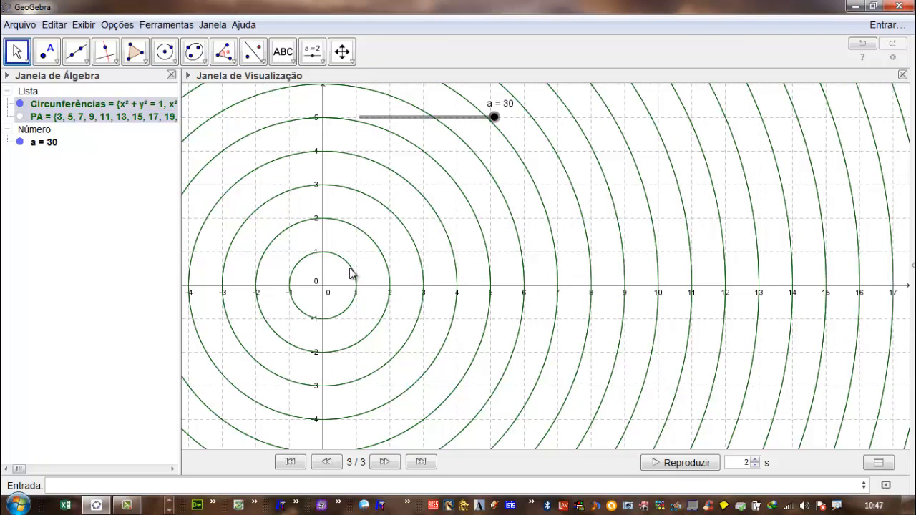
left_click_drag(494, 118, 358, 128)
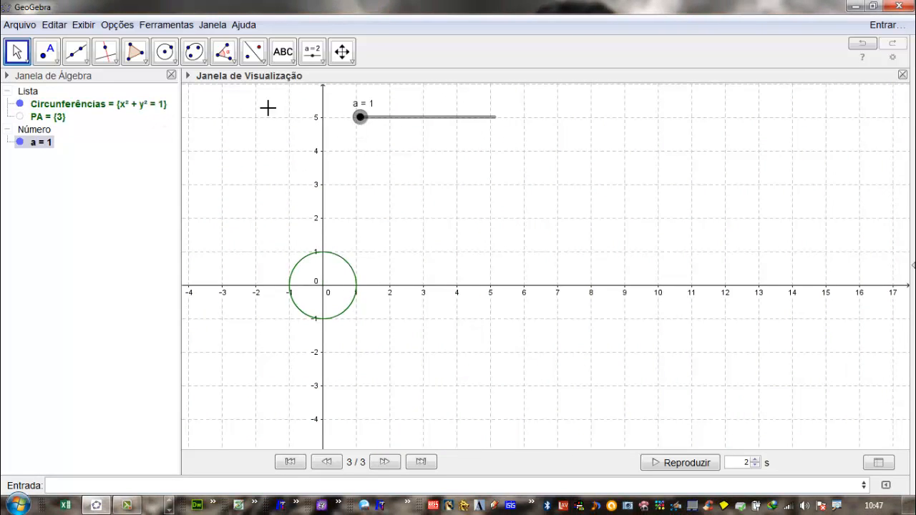
left_click_drag(363, 124, 367, 122)
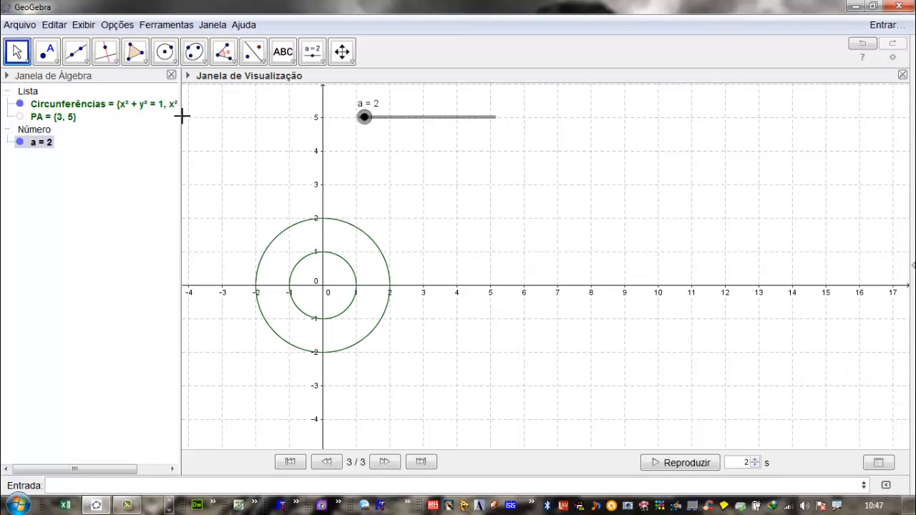
left_click_drag(182, 116, 274, 127)
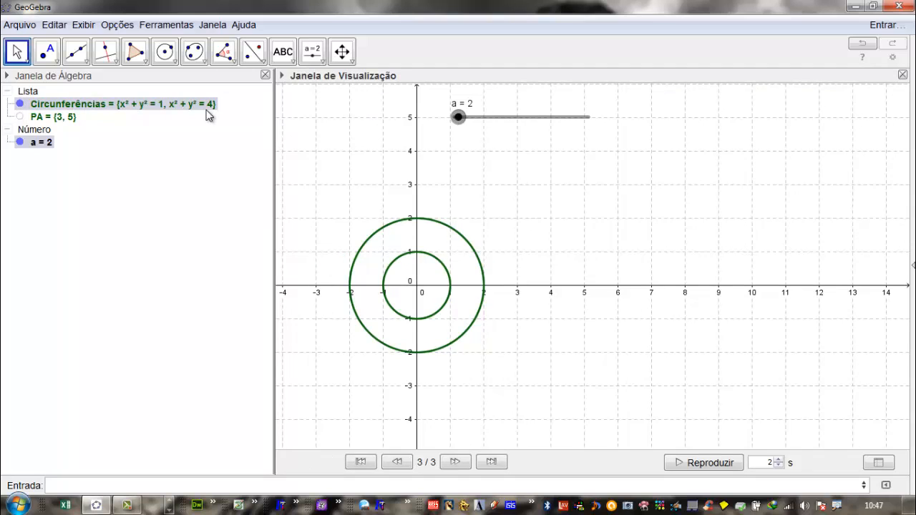
mouse_move(208, 111)
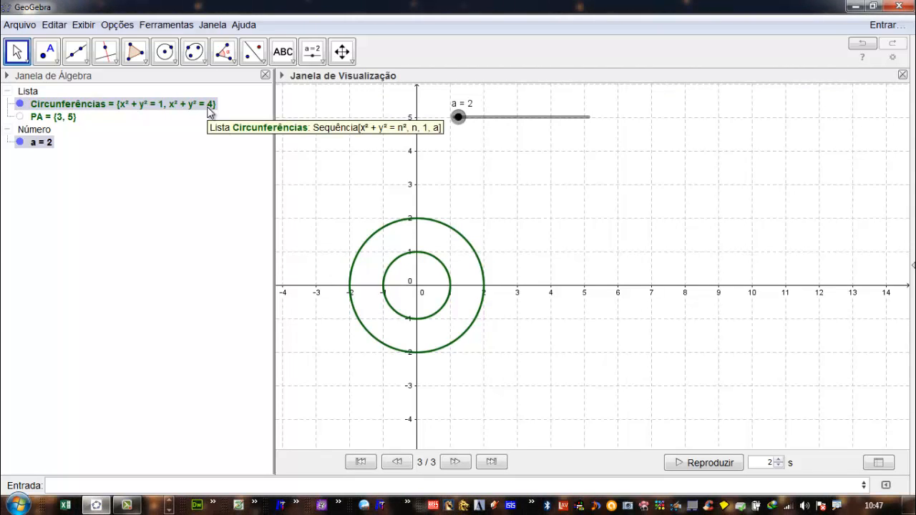
left_click_drag(458, 118, 465, 123)
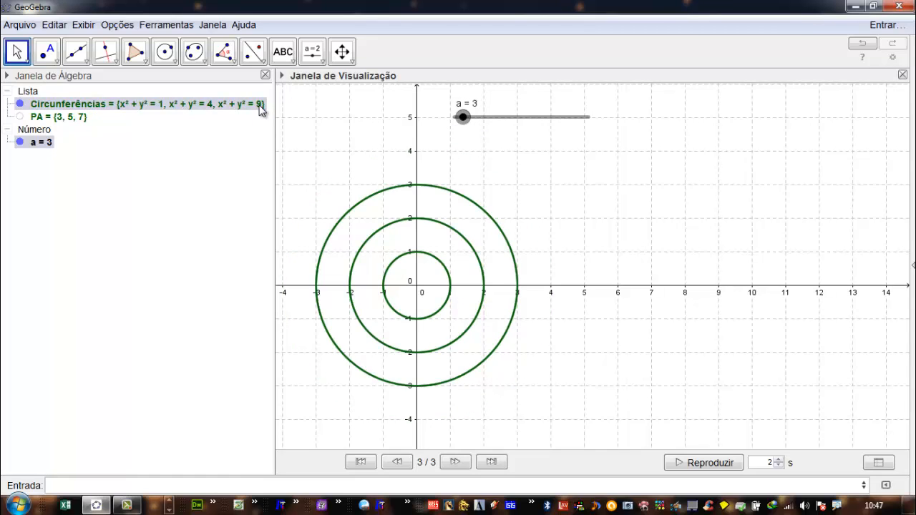
mouse_move(462, 117)
left_mouse_down()
mouse_move(509, 133)
mouse_move(450, 150)
mouse_move(458, 127)
mouse_move(466, 131)
left_mouse_up()
- Animate slider a to examine how both lists change, and stop the animation at a = 7
right_click(459, 117)
left_click(494, 176)
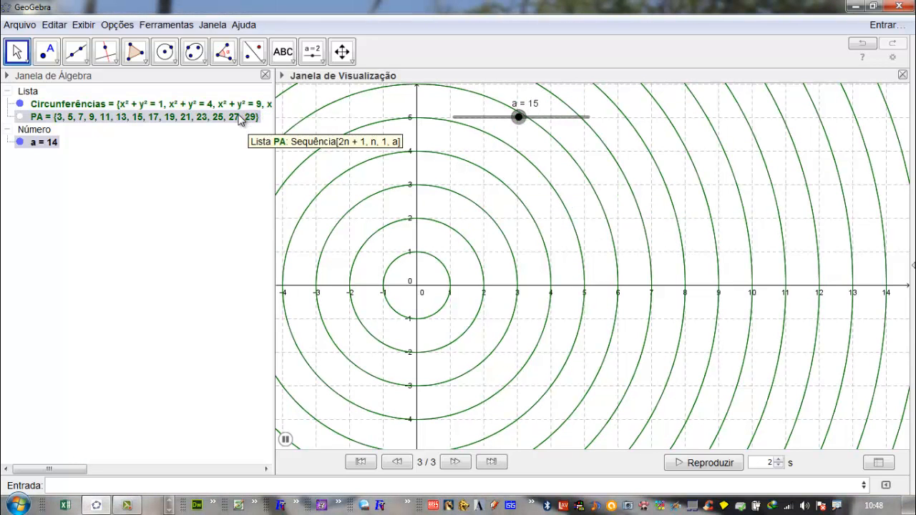
right_click(497, 116)
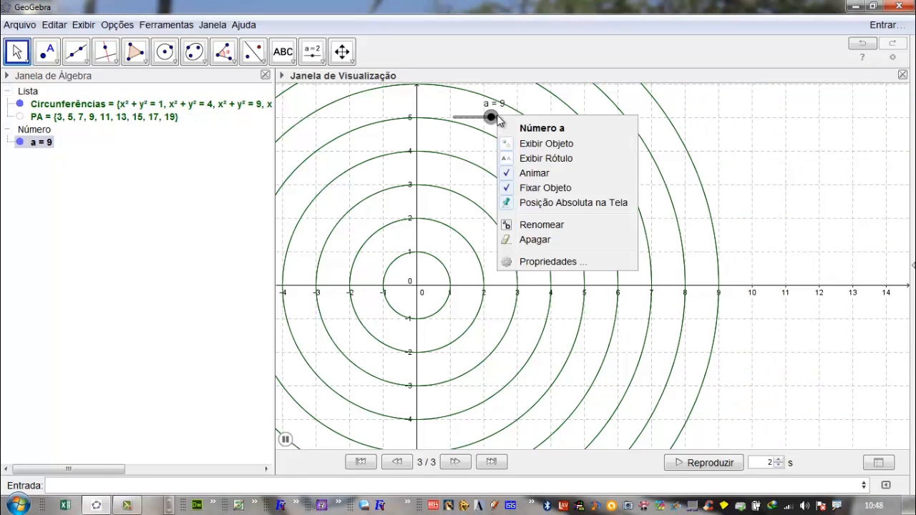
left_click(535, 174)
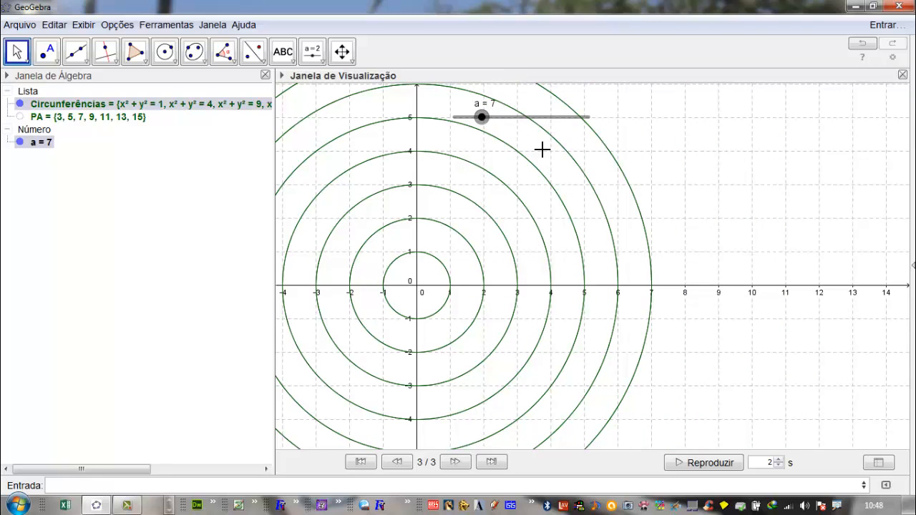
- Select every object in the construction and delete them all
key("ctrl+a")
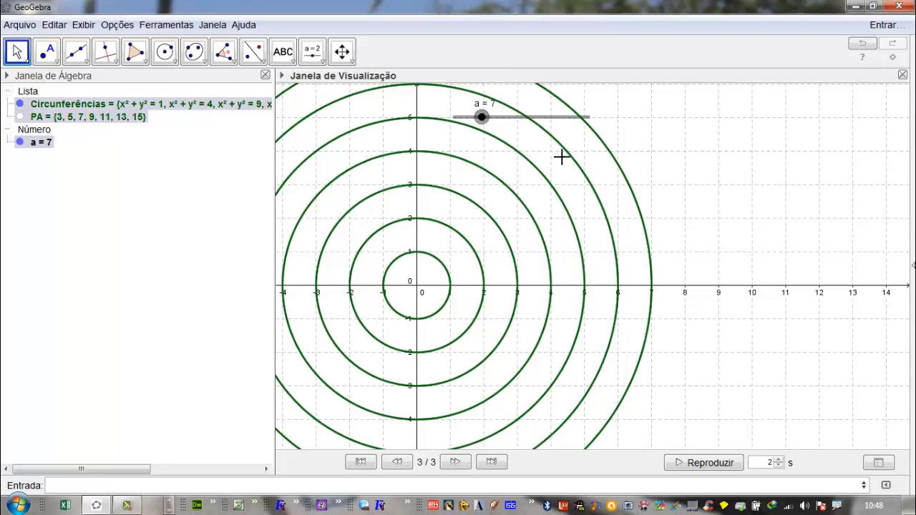
key("Delete")
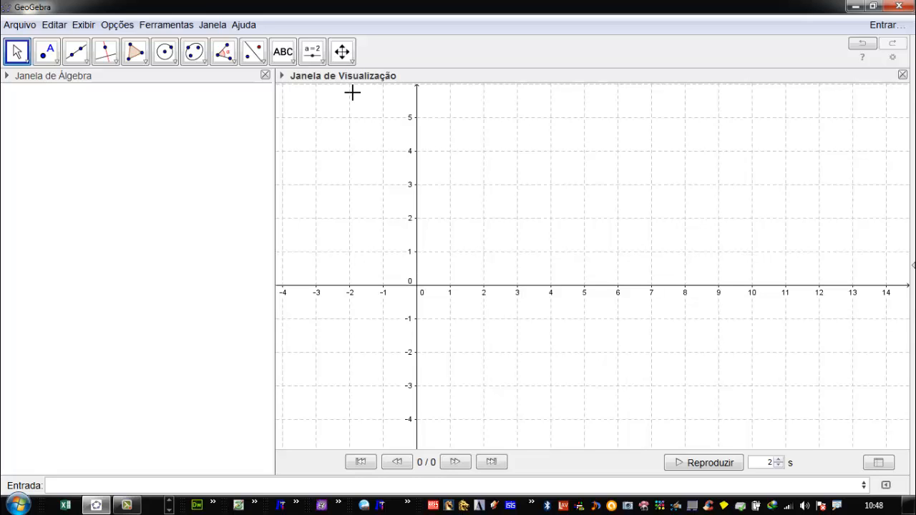
- Show the 3D graphics view and create point A = (0,0,0)
key("ctrl+shift+3")
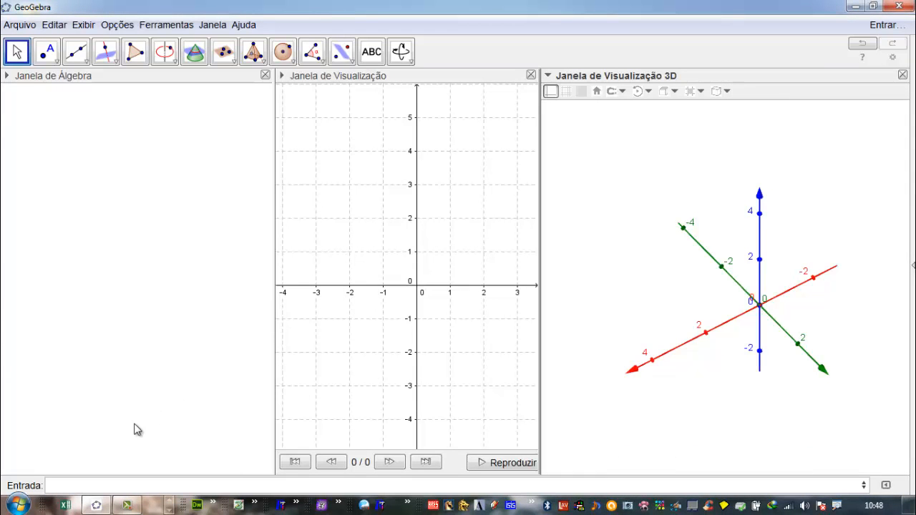
left_click(95, 489)
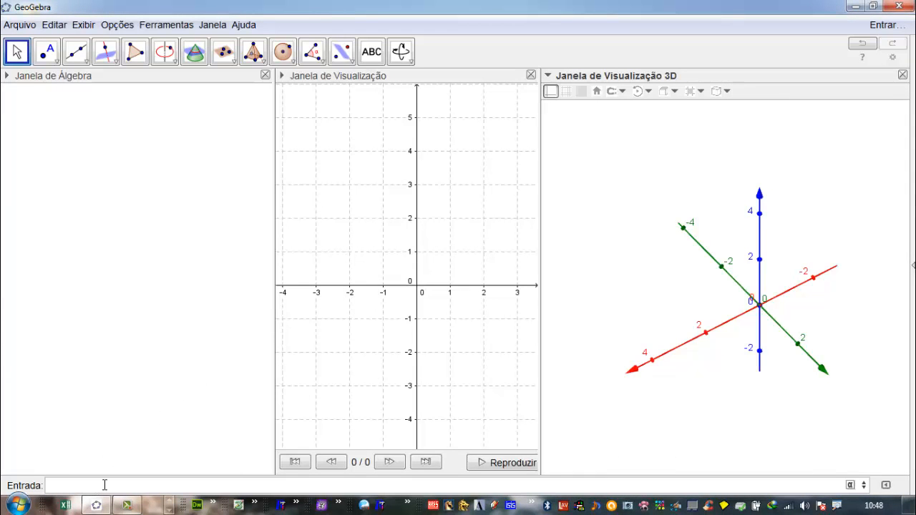
type("A=(")
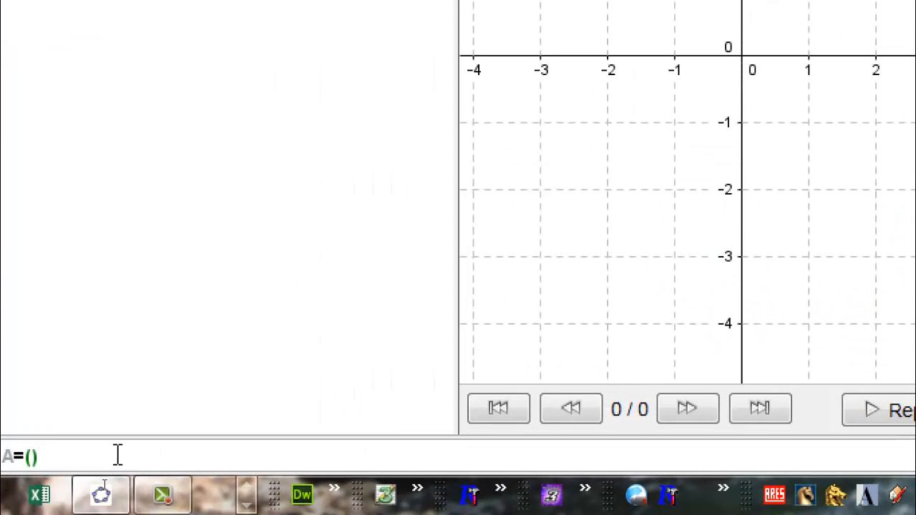
type("0,")
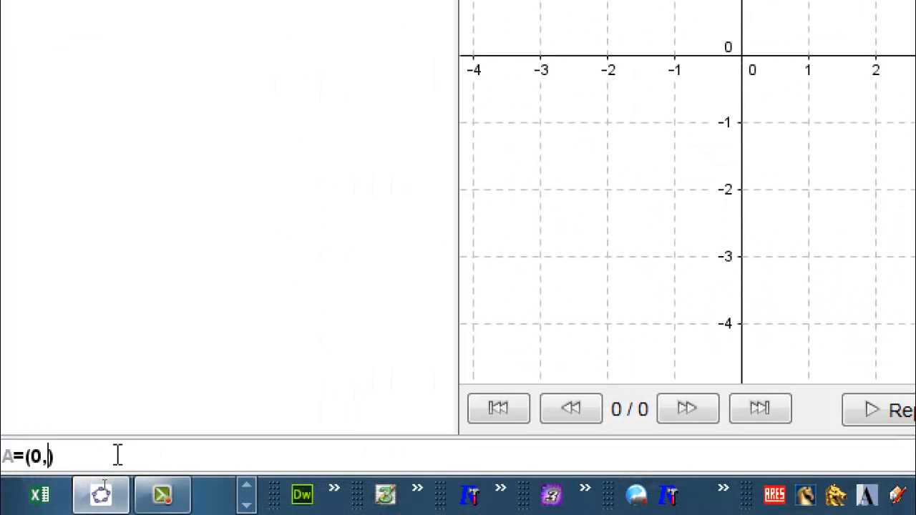
type("0,0")
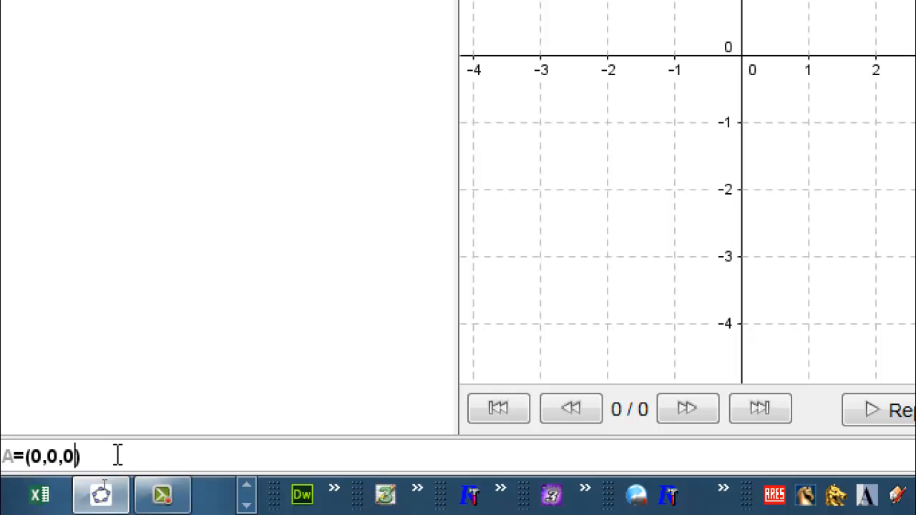
key("Return")
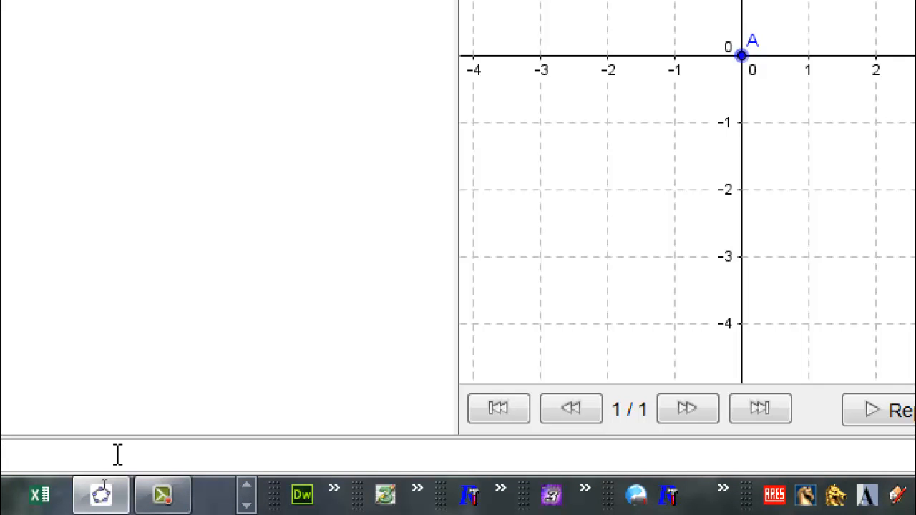
- Create point B = (1,1,1) as a second point in 3D space
type("B=")
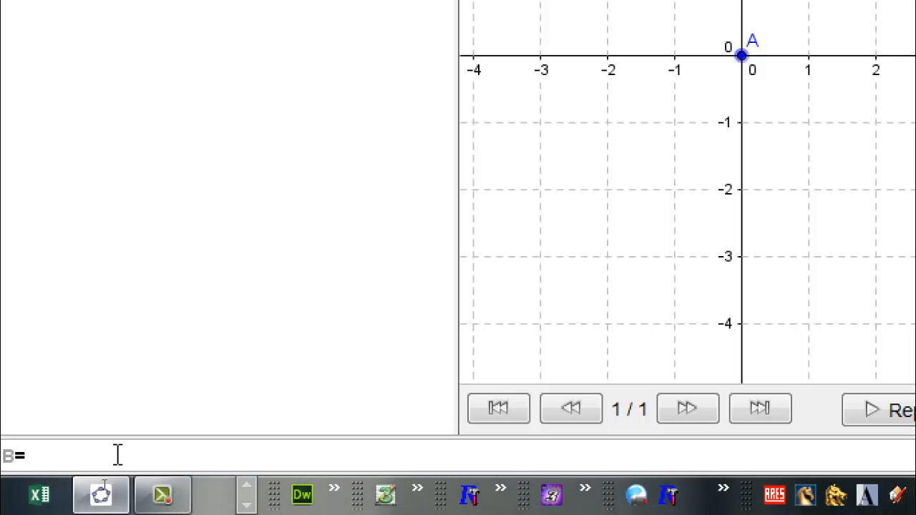
type("(1,1,1")
key("Return")
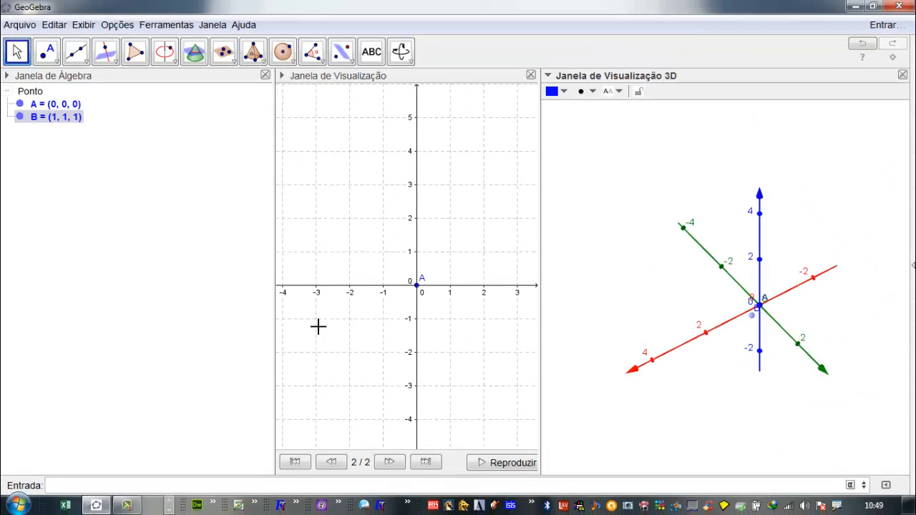
right_click_drag(775, 327, 816, 309)
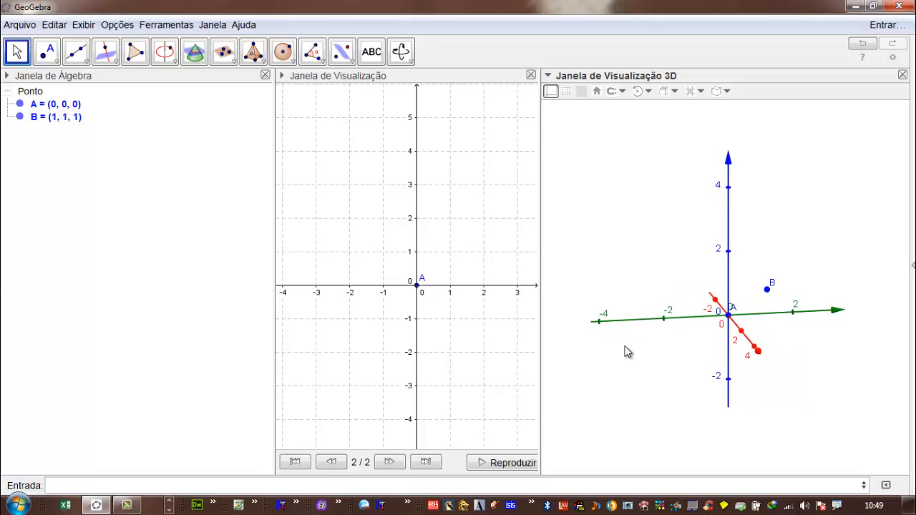
- Try to create a circle centred at A through B with the unaccented command Circulo[A,B]
left_click(118, 486)
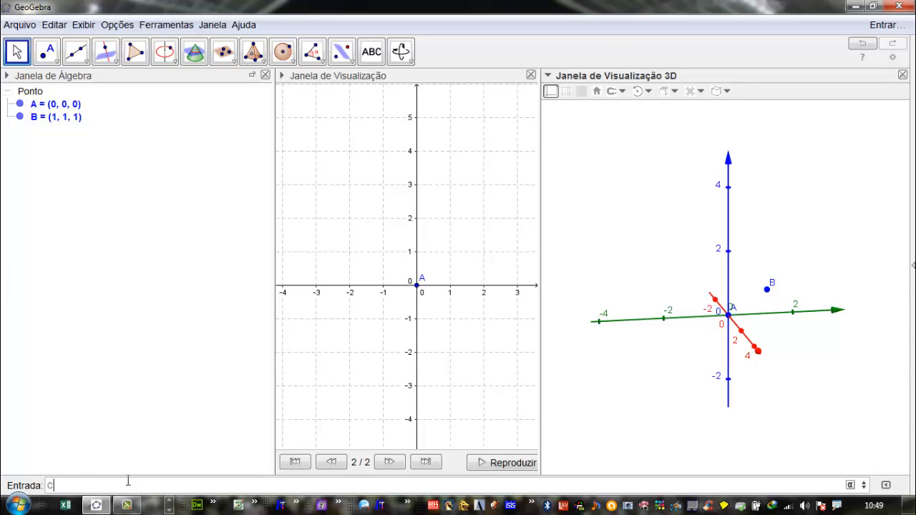
type("ircun")
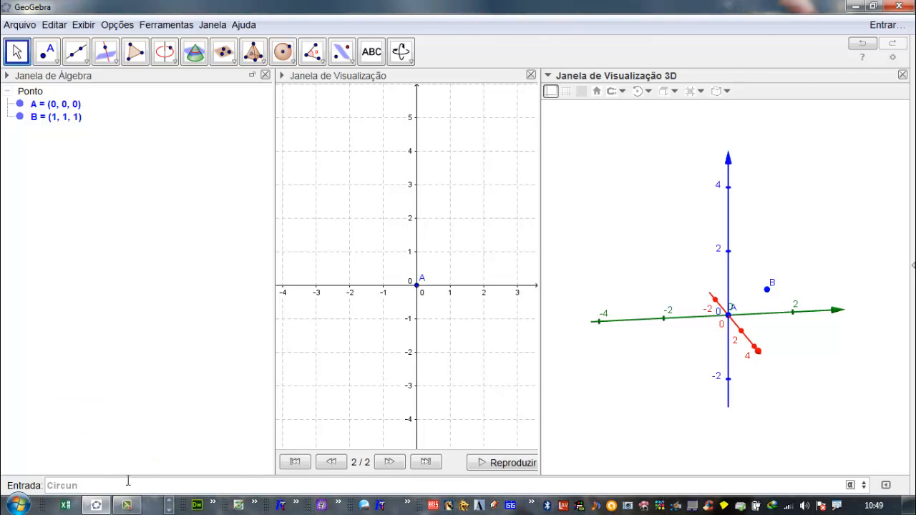
type("fe")
key("BackSpace")
key("BackSpace")
key("BackSpace")
key("BackSpace")
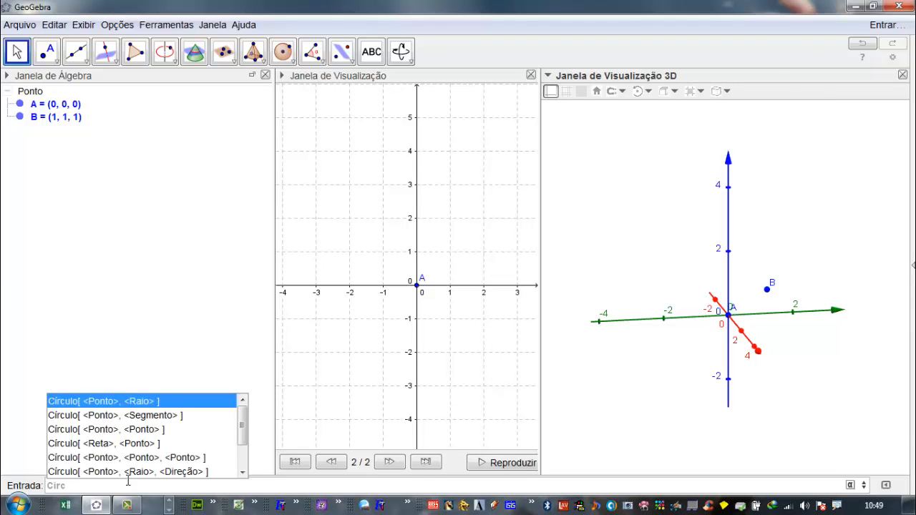
key("BackSpace")
type("culo[")
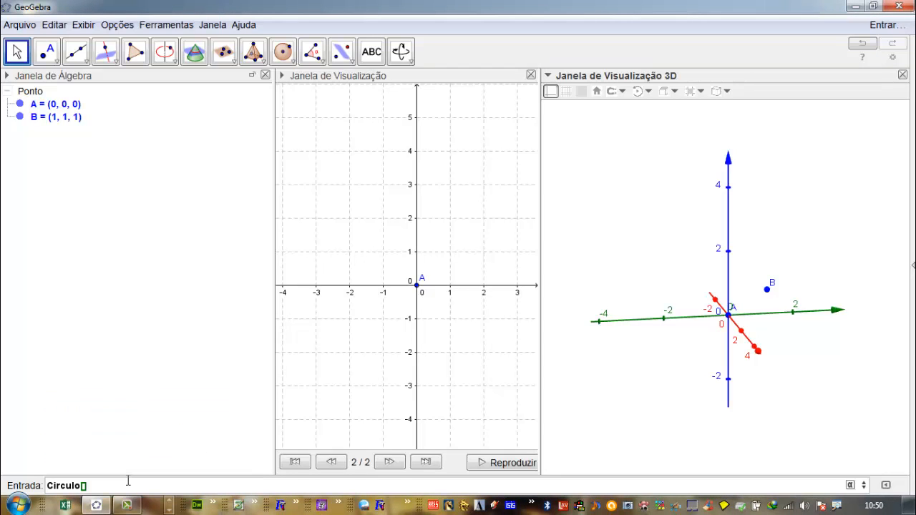
key("BackSpace")
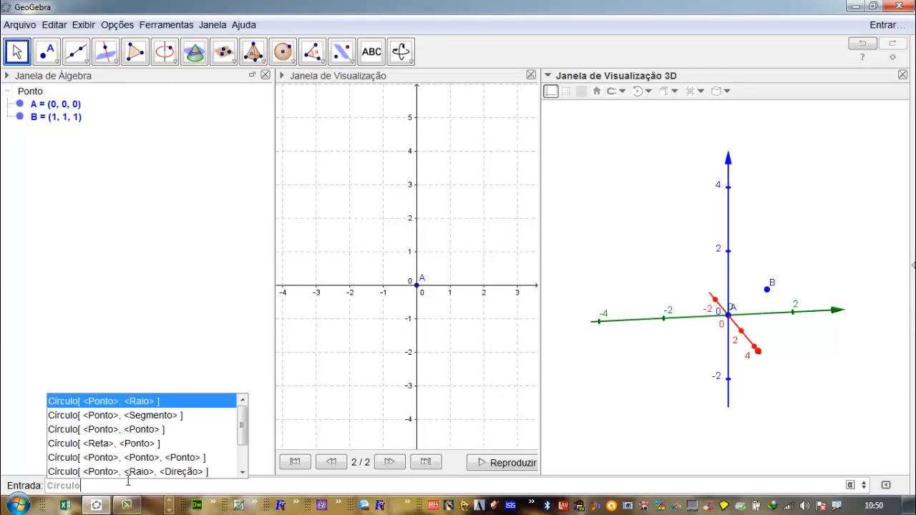
type("[A,")
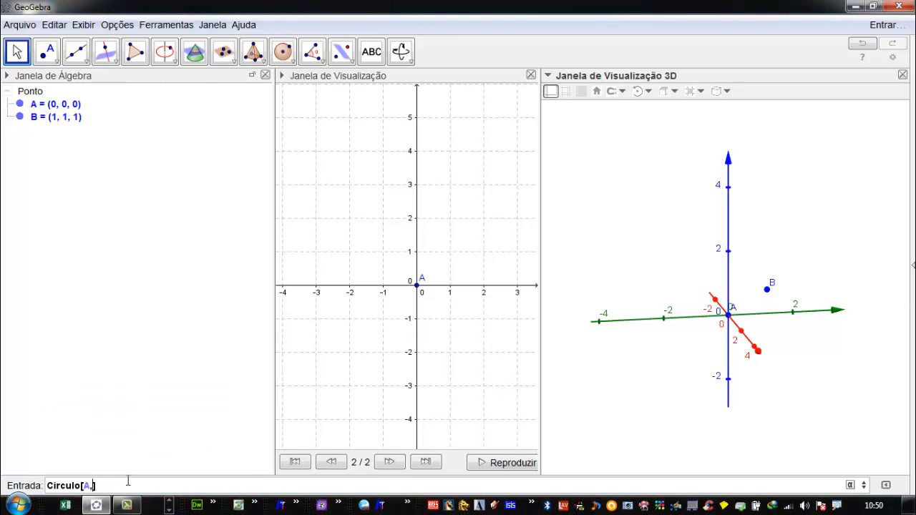
type("B")
key("Return")
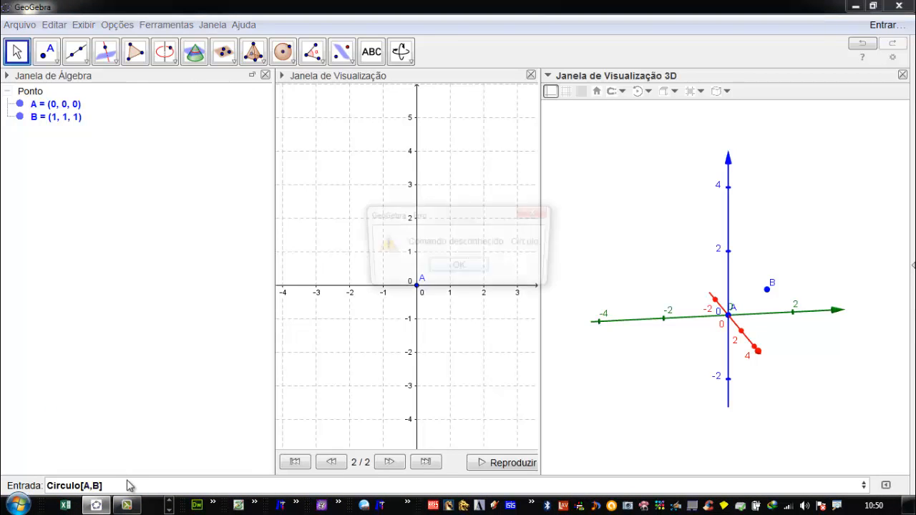
key("Return")
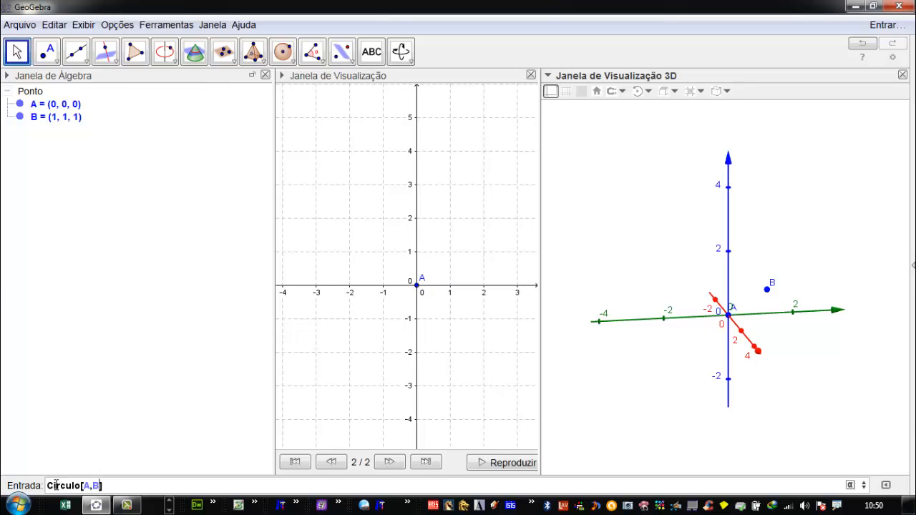
- Correct the command's spelling to Círculo[A,B] with an accented í and run it
key("BackSpace")
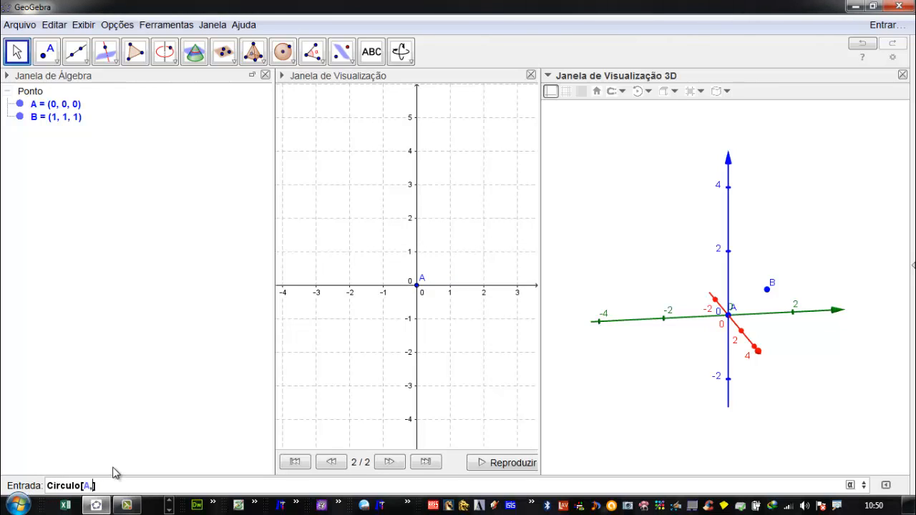
type("B")
type("í")
key("Return")
key("Return")
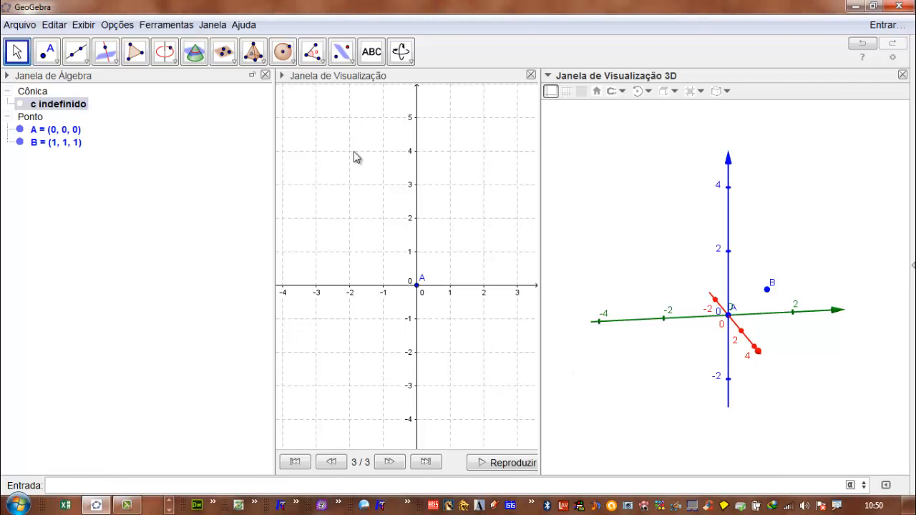
- In the properties of conic c, remove the esp argument so the definition reads Círculo[A, B]
left_click(53, 124)
left_click(78, 141)
right_click(64, 105)
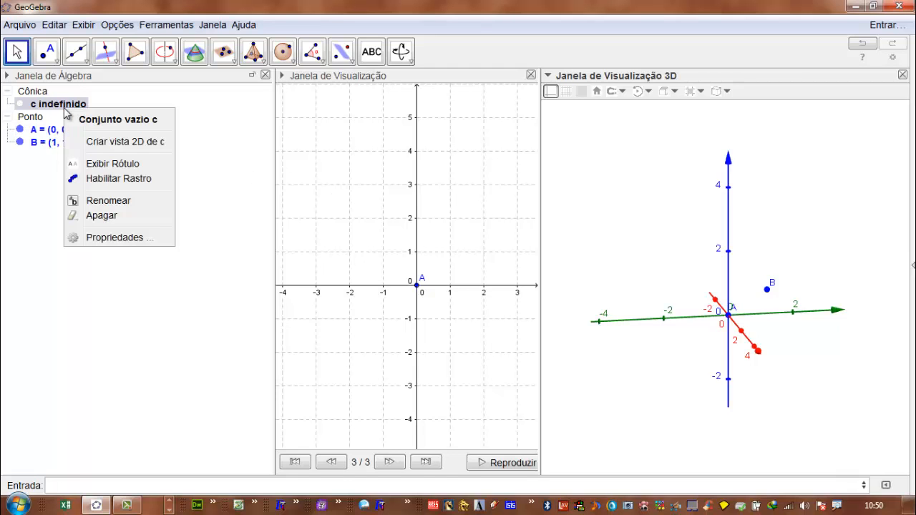
left_click(86, 237)
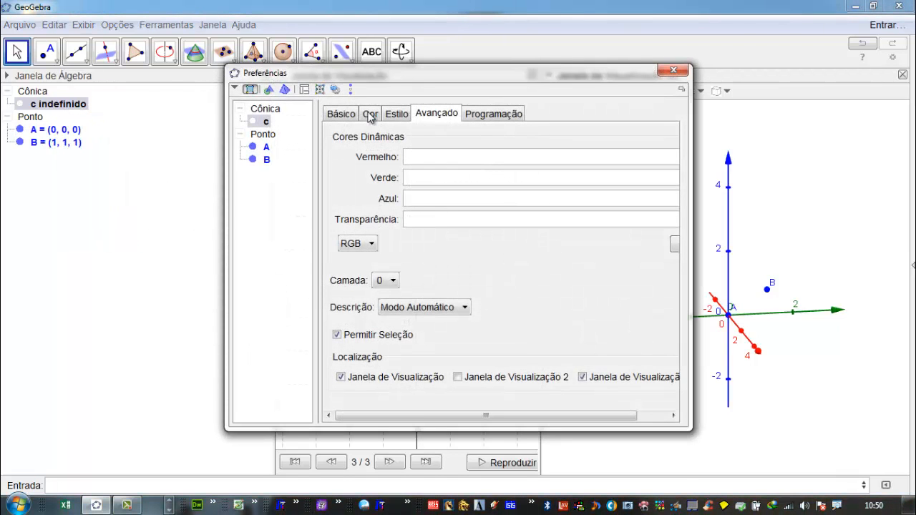
left_click(335, 114)
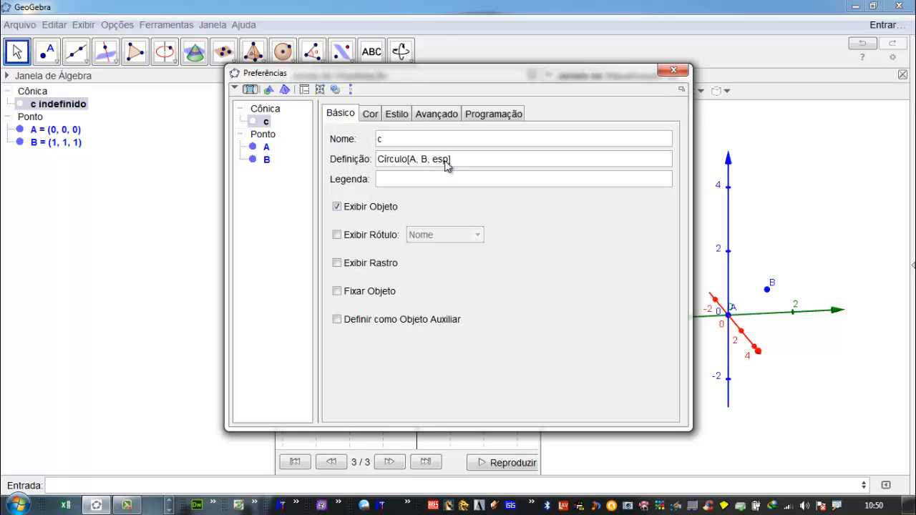
left_click(445, 162)
left_click_drag(436, 161, 433, 162)
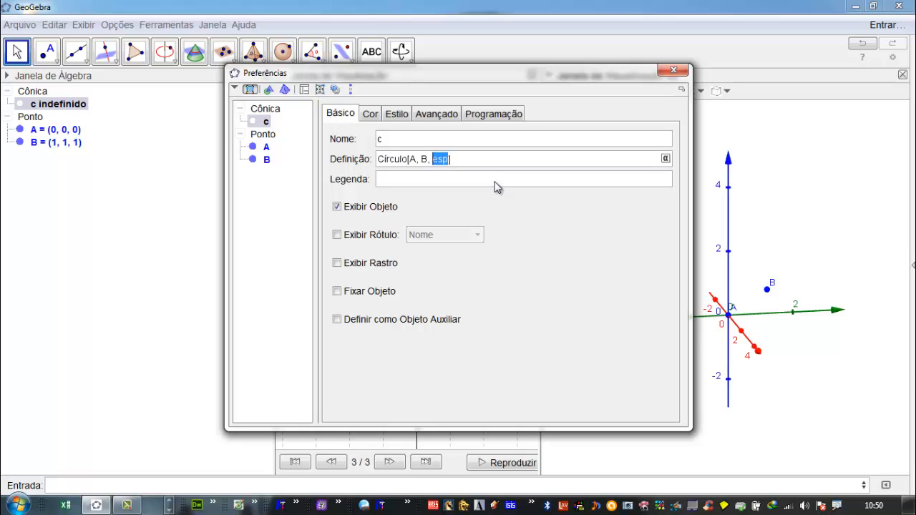
key("BackSpace")
key("BackSpace")
left_click(442, 183)
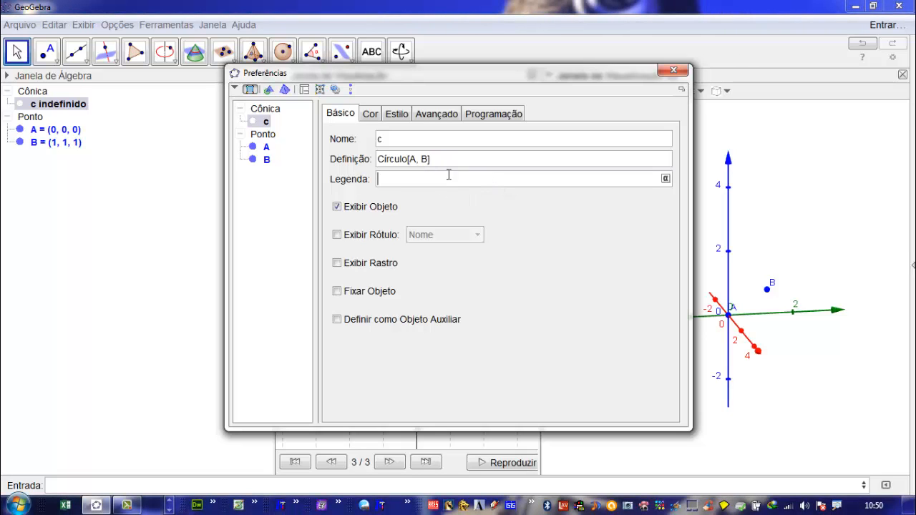
left_click(452, 164)
left_click(442, 177)
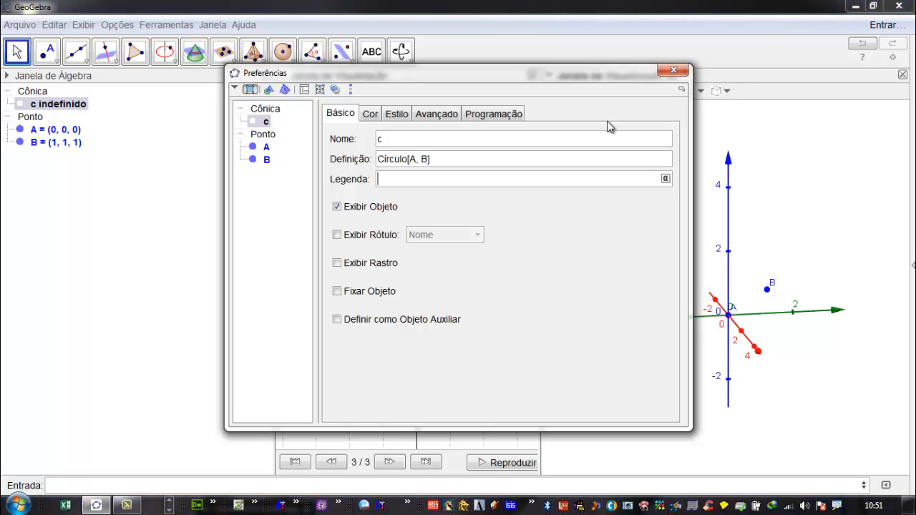
- Try to redefine conic c as Círculo[A, B,EixoX], and close its properties
left_click(428, 162)
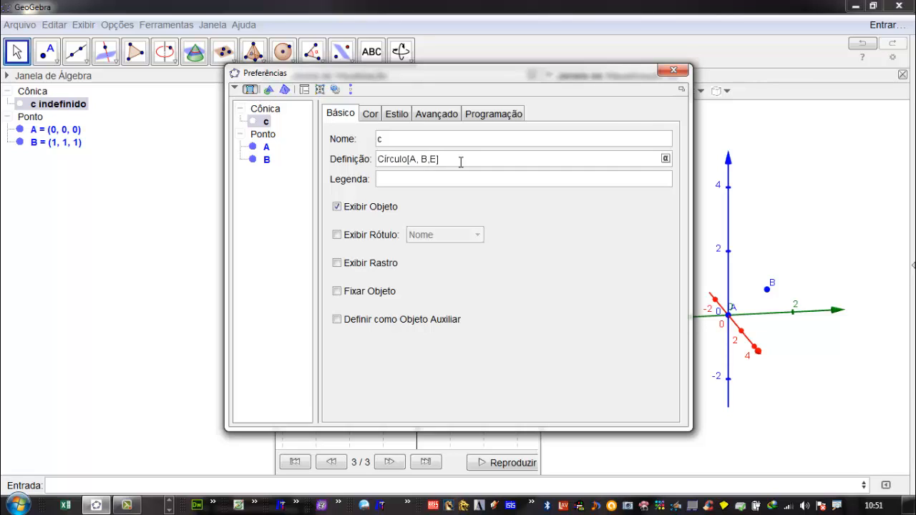
type(",Eixo")
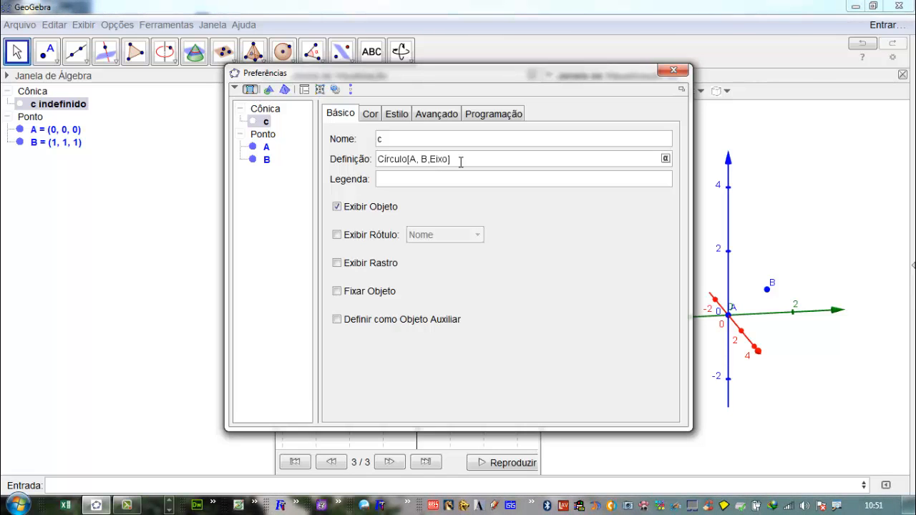
type("X")
key("Return")
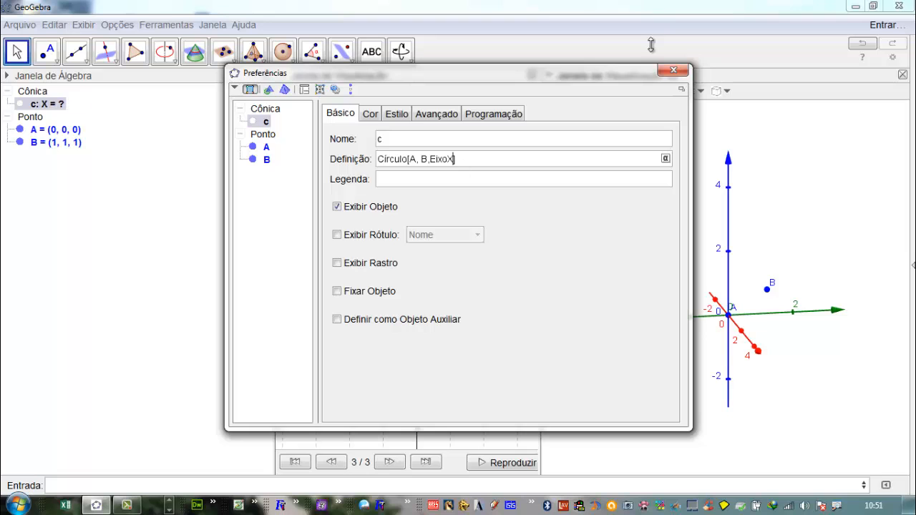
left_click(674, 69)
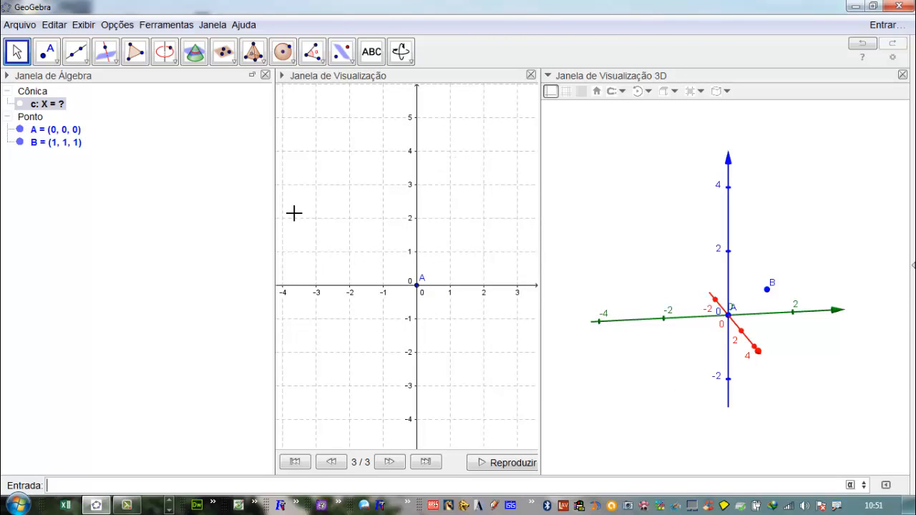
- Change the coordinates of point B to (0, 0, 1)
mouse_move(62, 105)
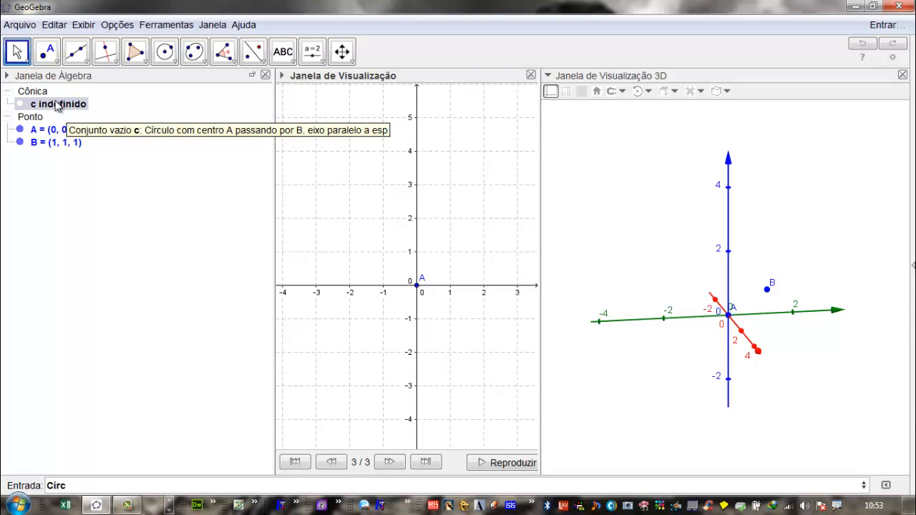
left_click(63, 146)
left_click(55, 144)
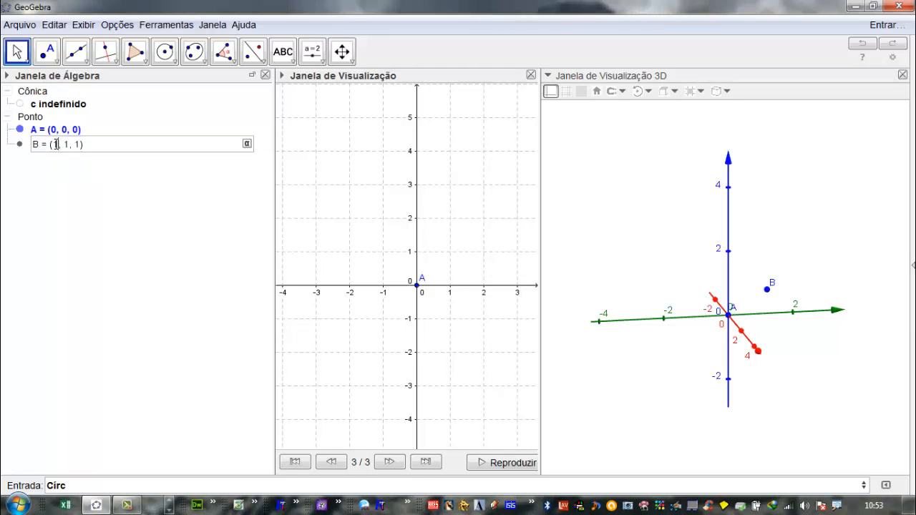
key("Delete")
type("0")
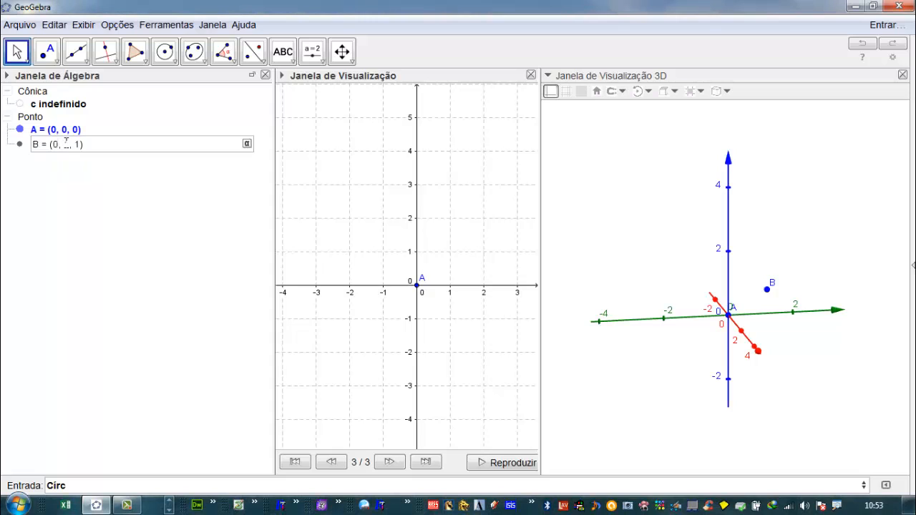
double_click(68, 145)
type("0")
key("Return")
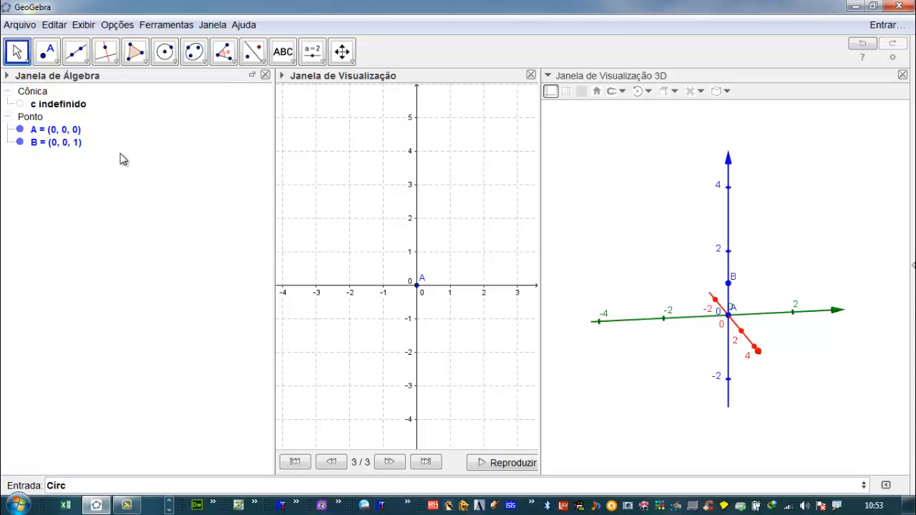
- Redefine conic c as Círculo[A, B] by removing its esp argument
double_click(59, 104)
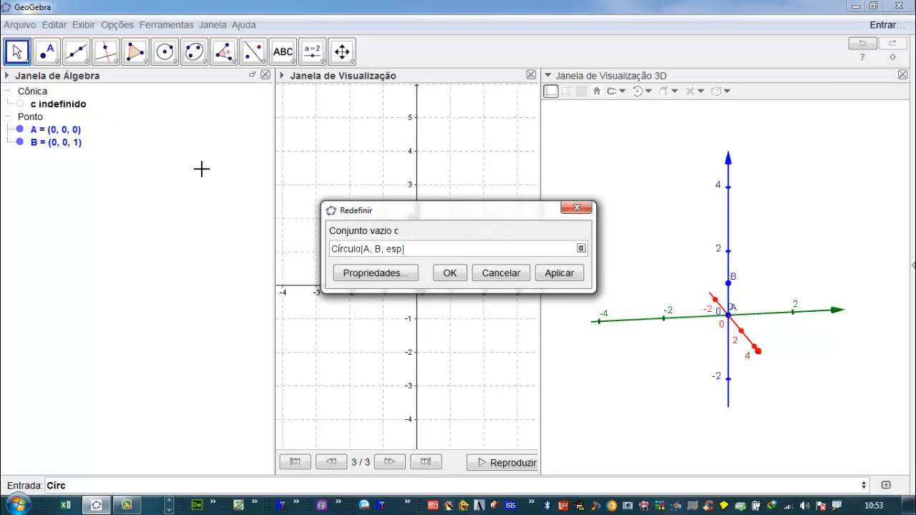
left_click_drag(404, 255, 388, 254)
key("BackSpace")
key("BackSpace")
key("BackSpace")
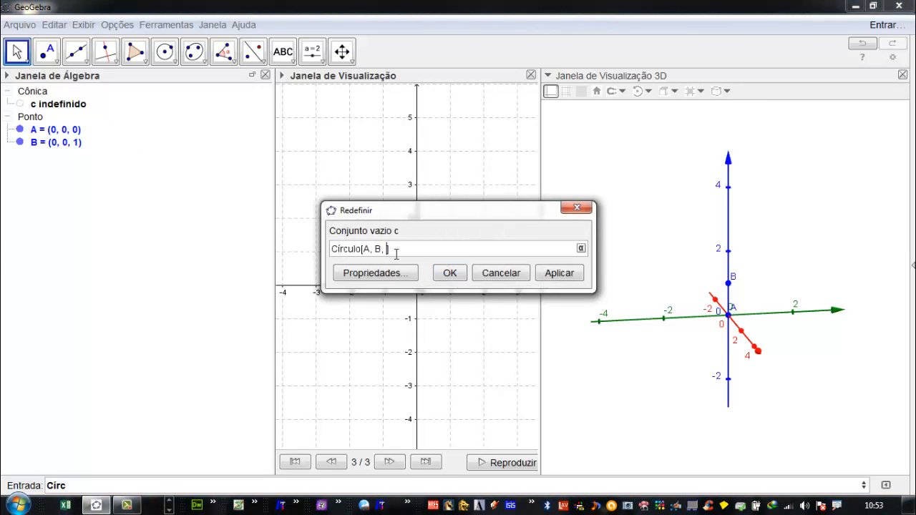
left_click(566, 273)
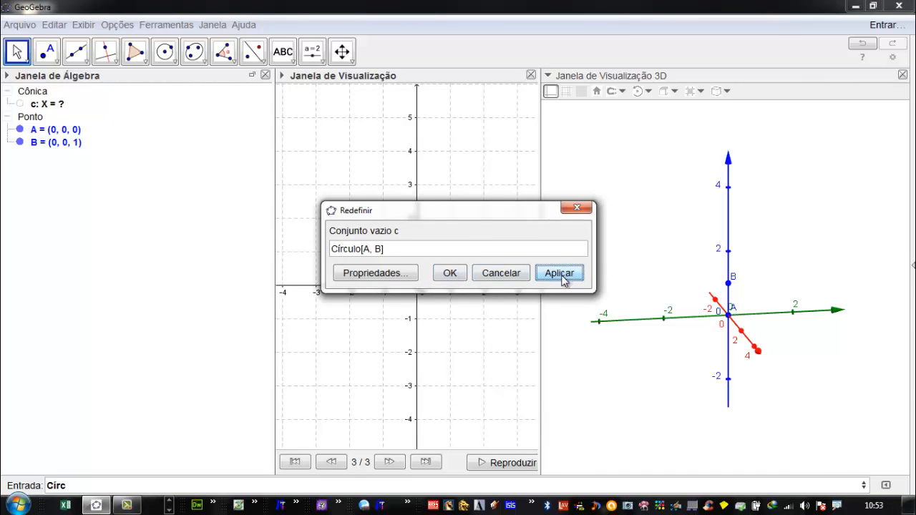
left_click(454, 273)
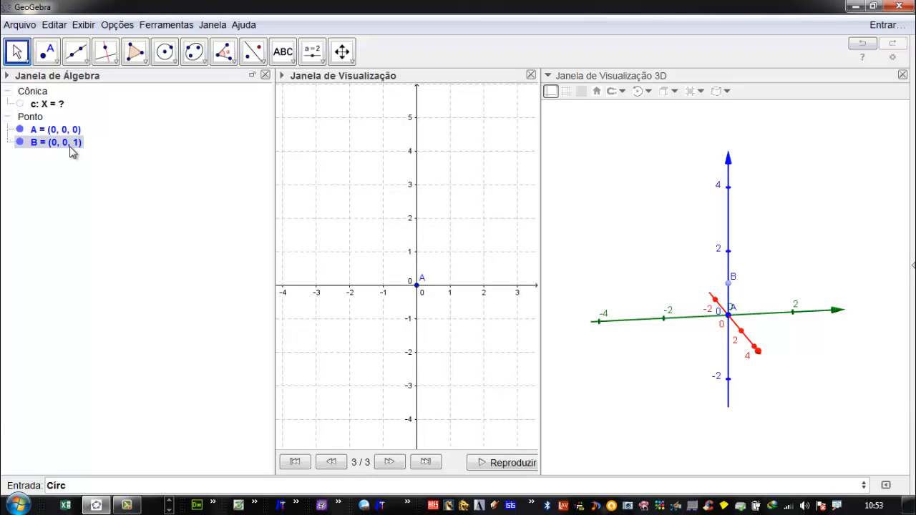
- Replace the PlanoXOY argument of conic c so that its definition reads Círculo[A, B,EixoX]
double_click(50, 108)
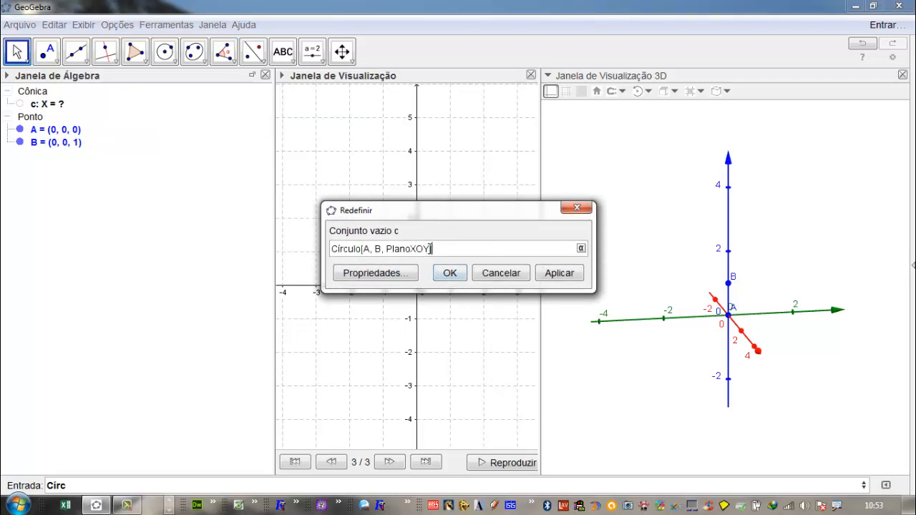
left_click_drag(431, 249, 388, 255)
key("BackSpace")
key("BackSpace")
key("BackSpace")
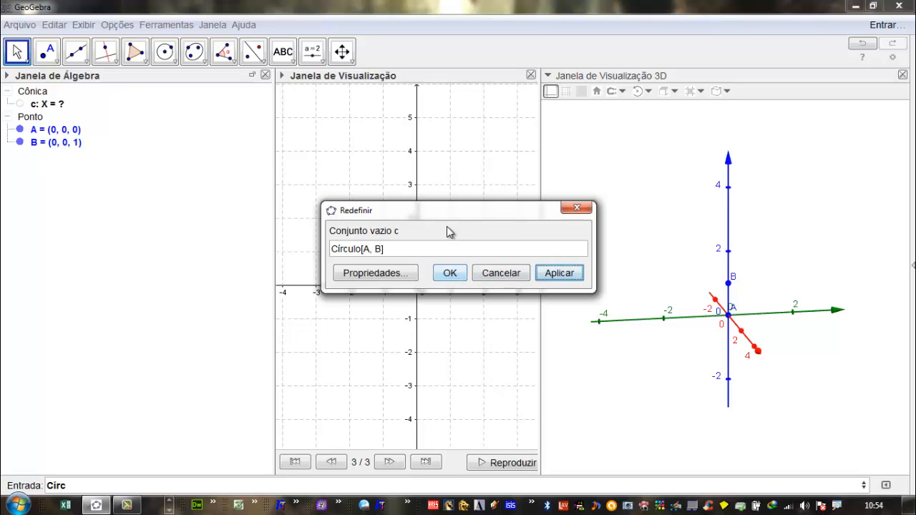
left_click_drag(497, 208, 385, 172)
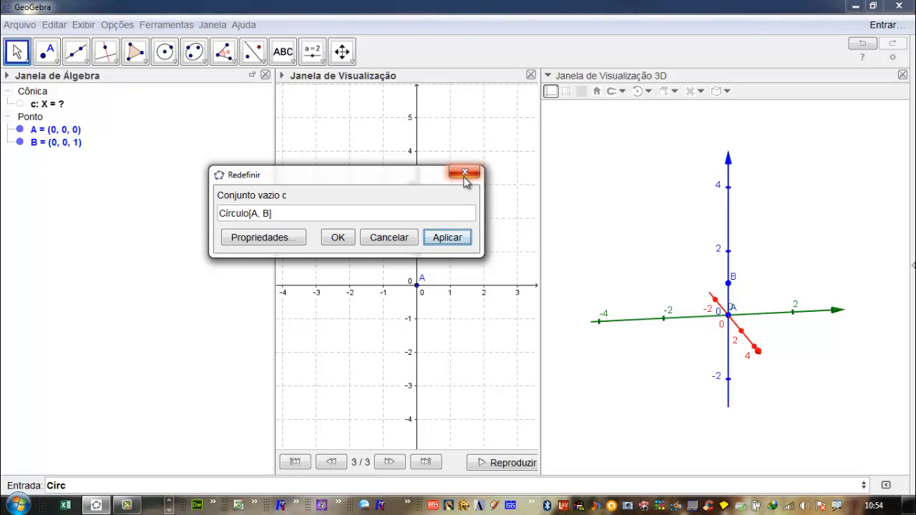
left_click(271, 213)
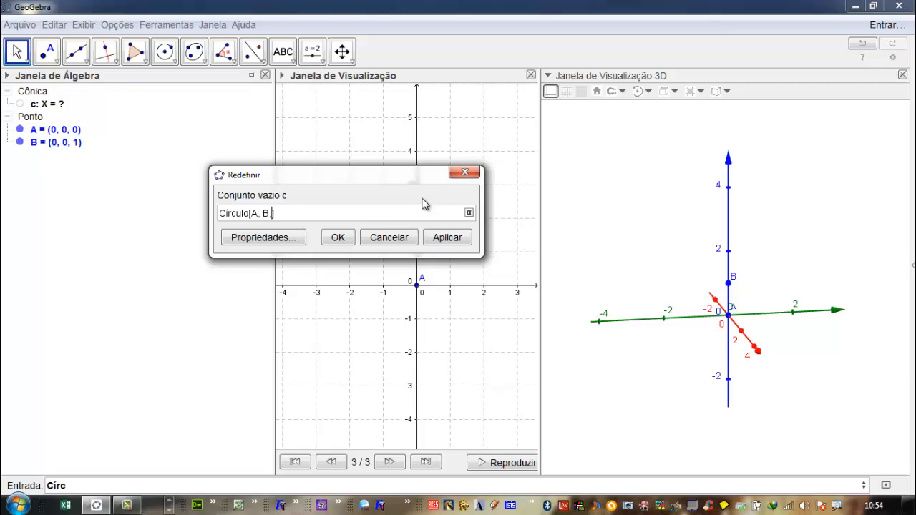
type(",Eixo")
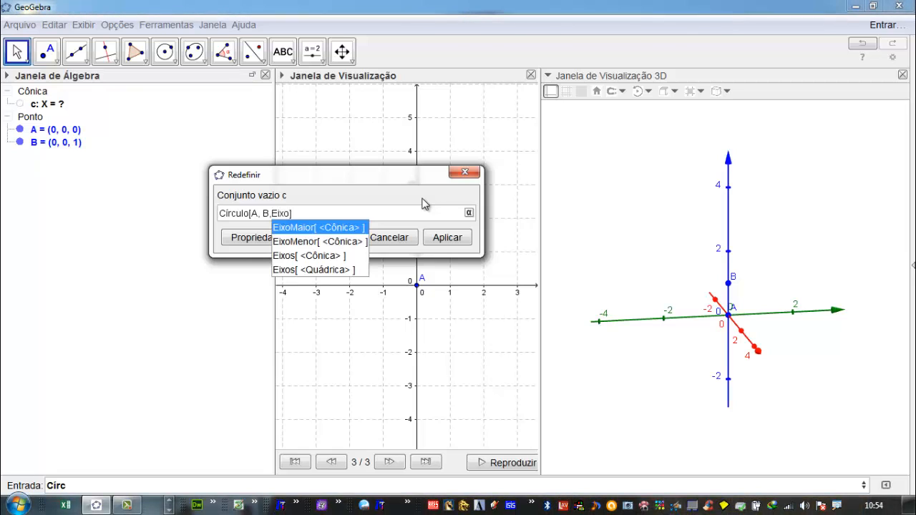
type("X")
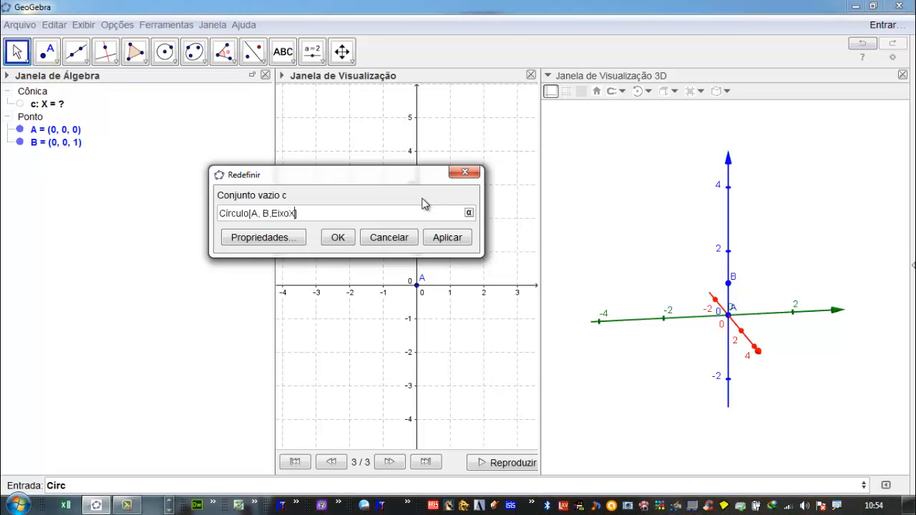
left_click(437, 239)
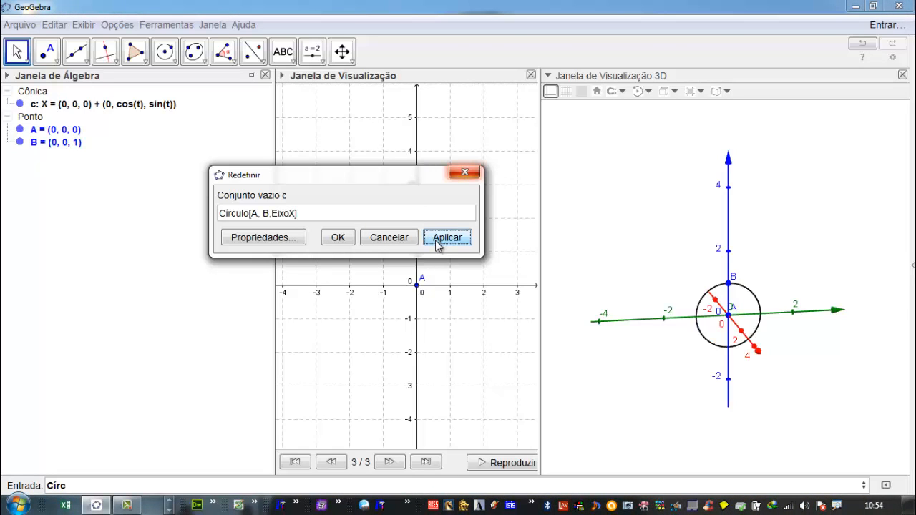
left_click(335, 239)
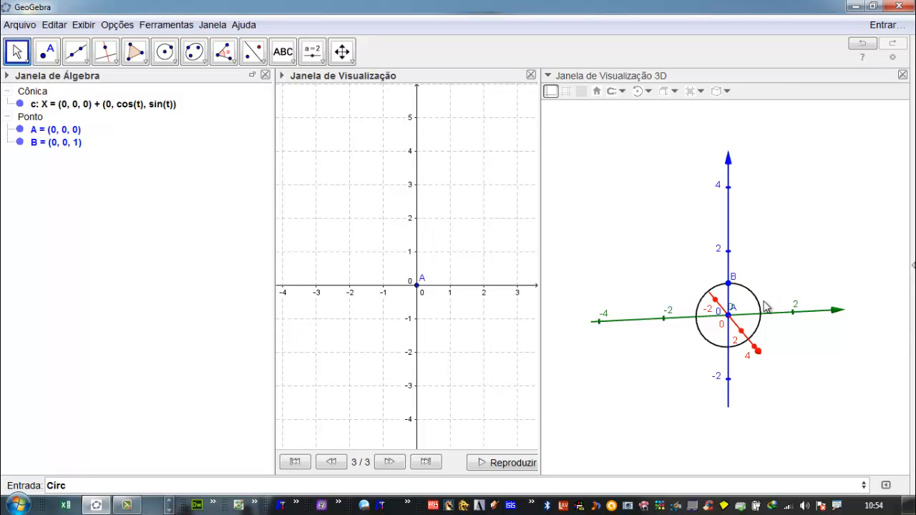
- Replace the leftover input text with a Sequência command that has a Girar command nested inside it
left_click_drag(760, 336, 665, 332)
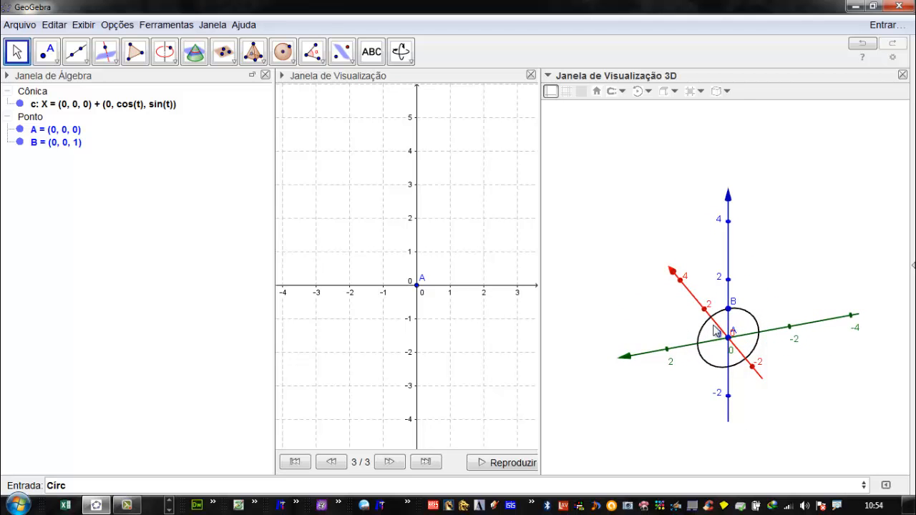
scroll(755, 341, "up", 3)
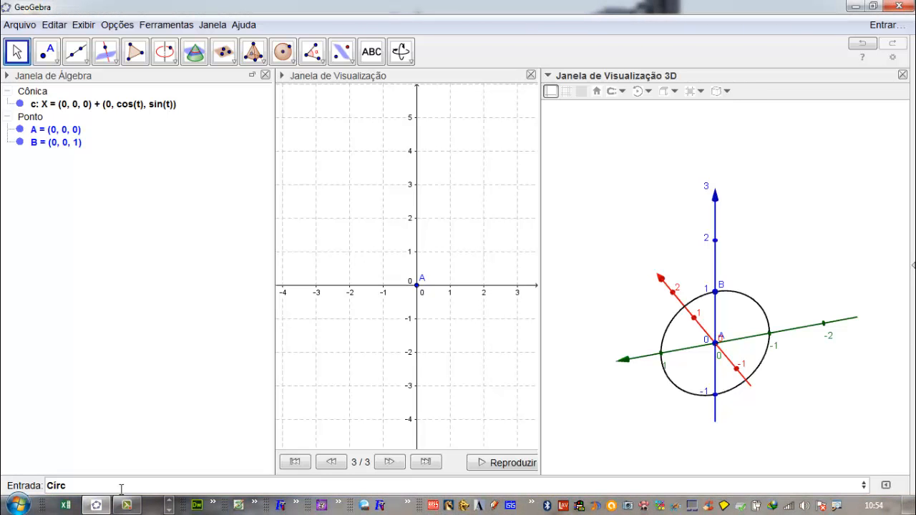
left_click(89, 485)
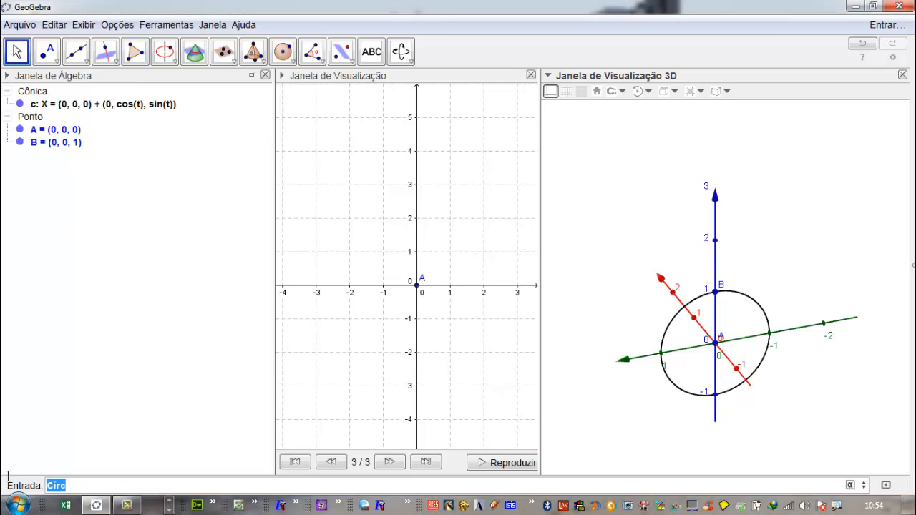
key("BackSpace")
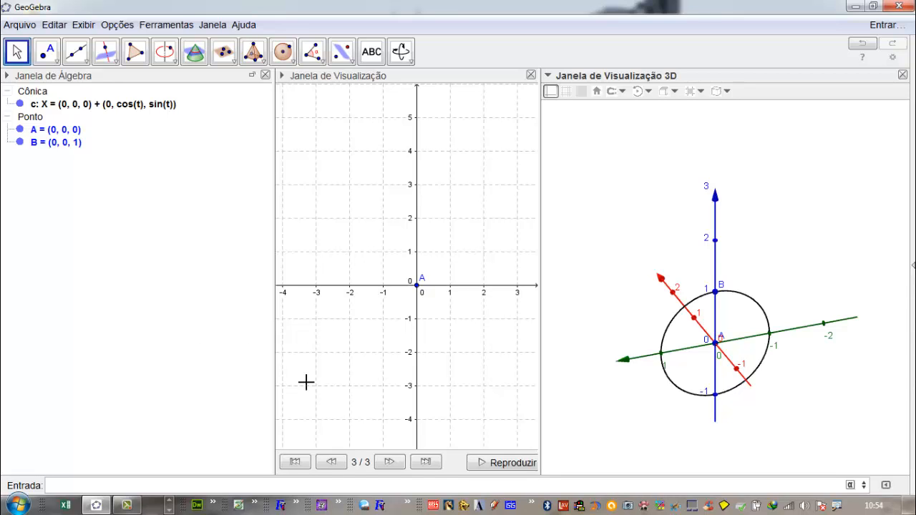
left_click(93, 488)
type("Sequênci")
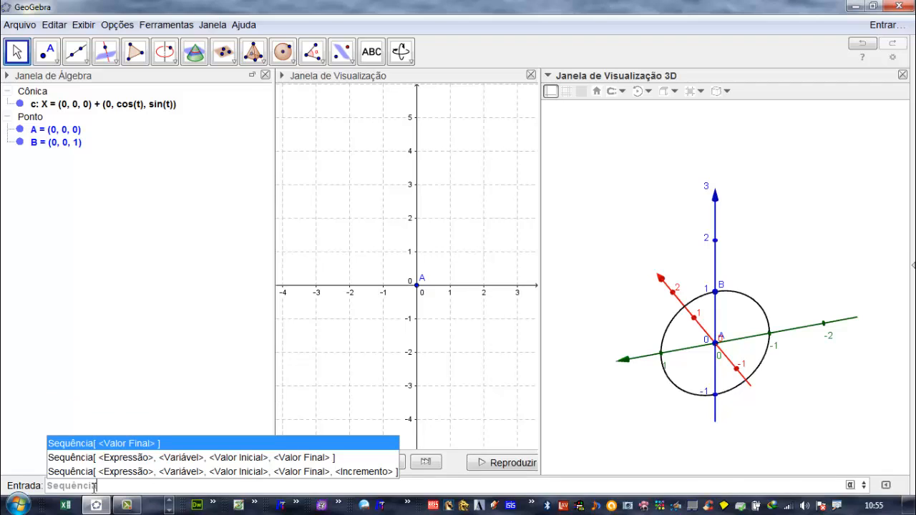
type("a[")
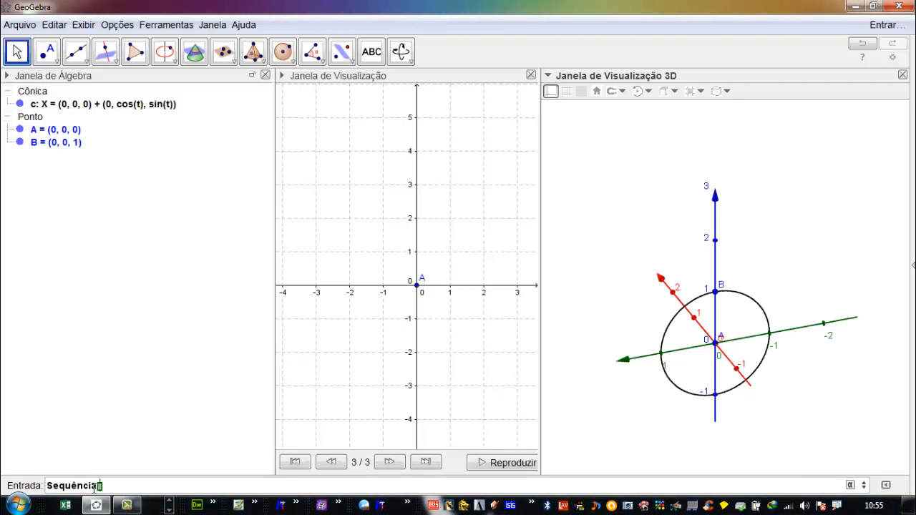
type("Gir")
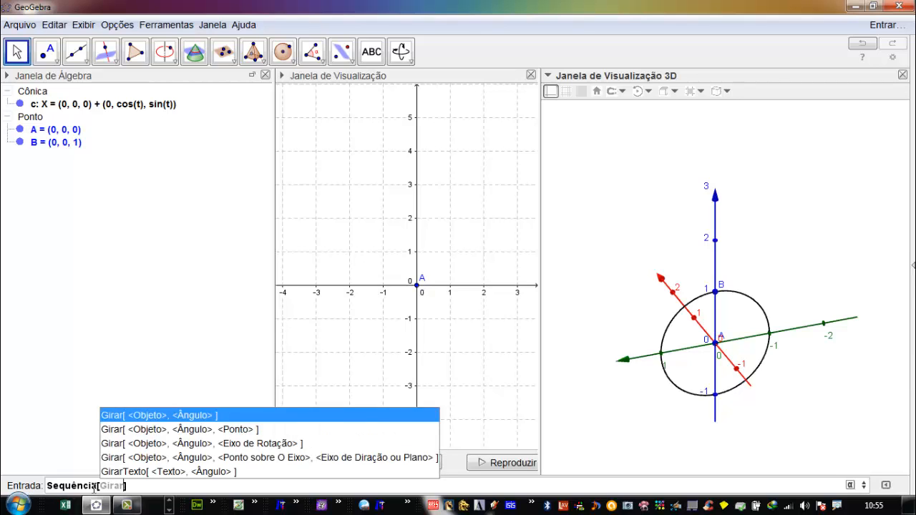
key("Return")
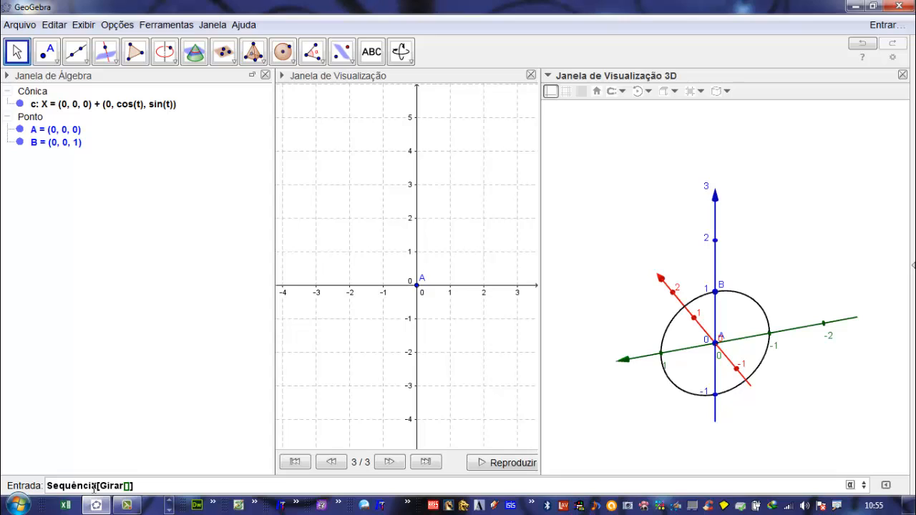
- Fill the nested Girar command with object c, angle a i° and rotation axis EixoZ
type("c,")
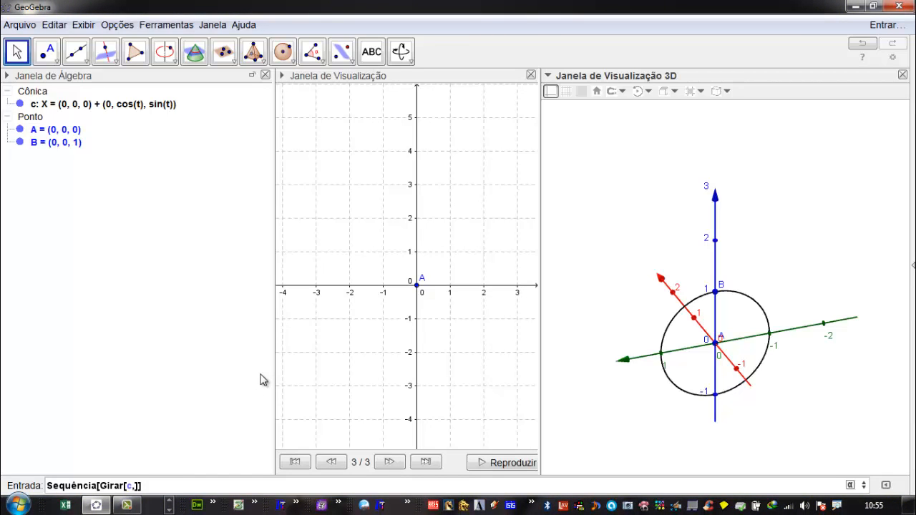
type("a i°,")
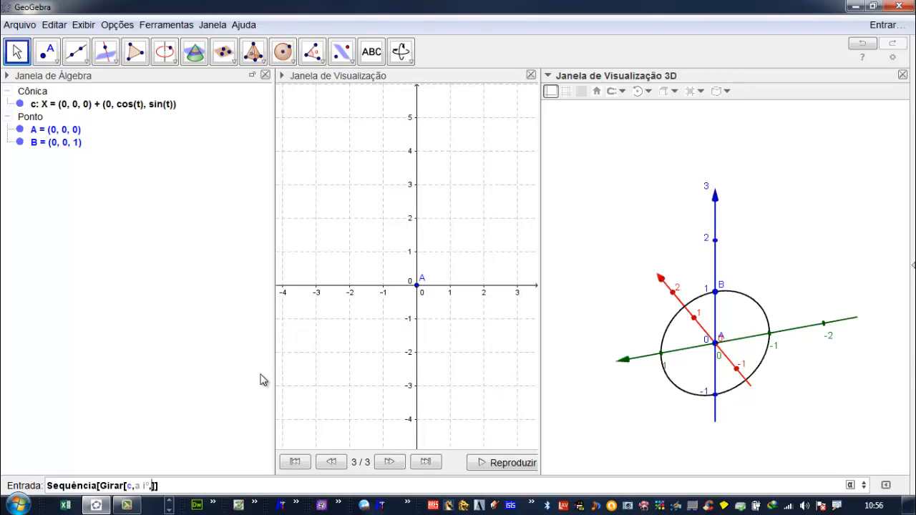
type("ixoZ")
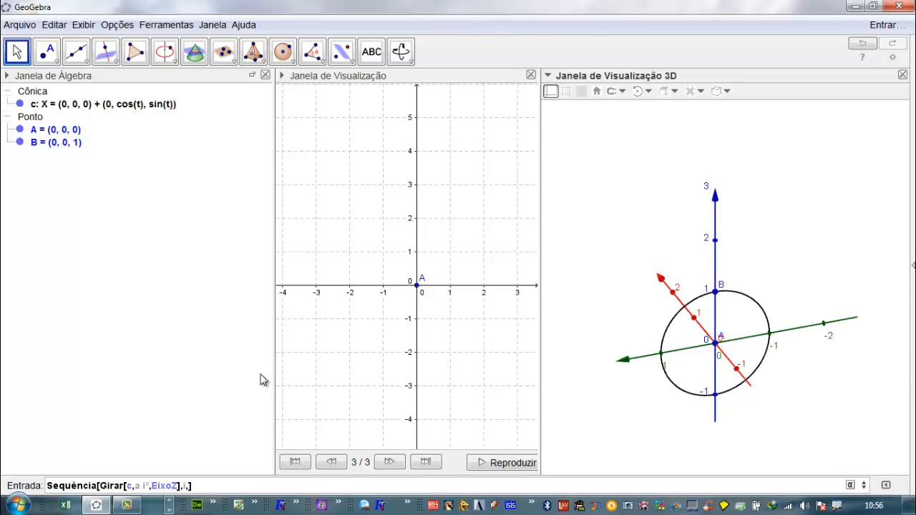
- Complete the sequence with variable i from 1 to a, run it, and create the slider for a
type("1")
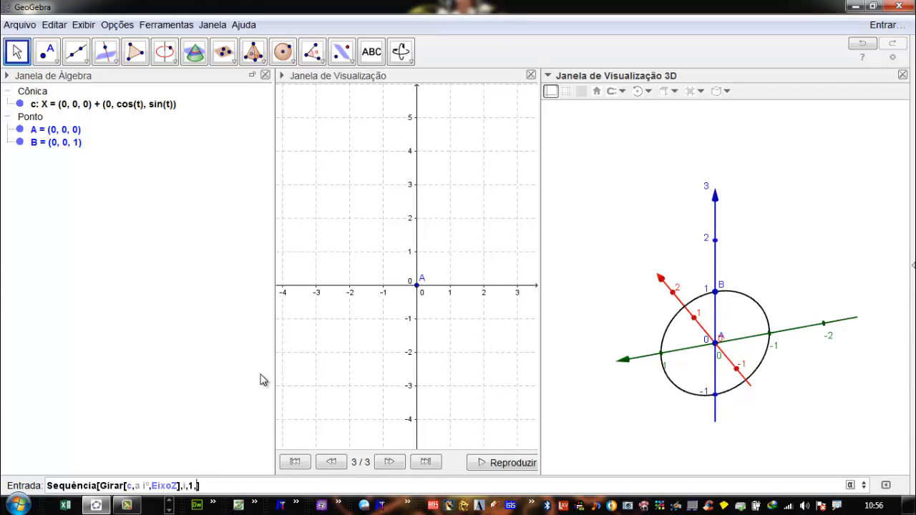
type(",a")
key("Return")
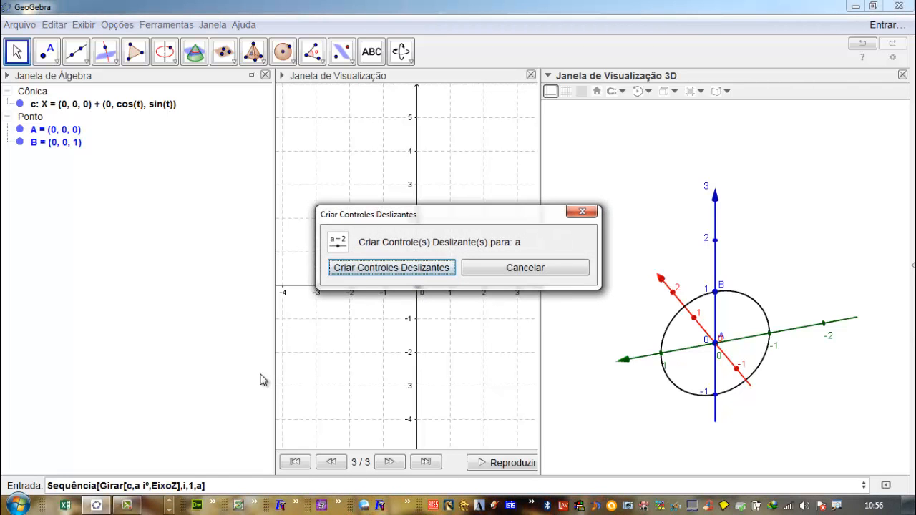
key("Return")
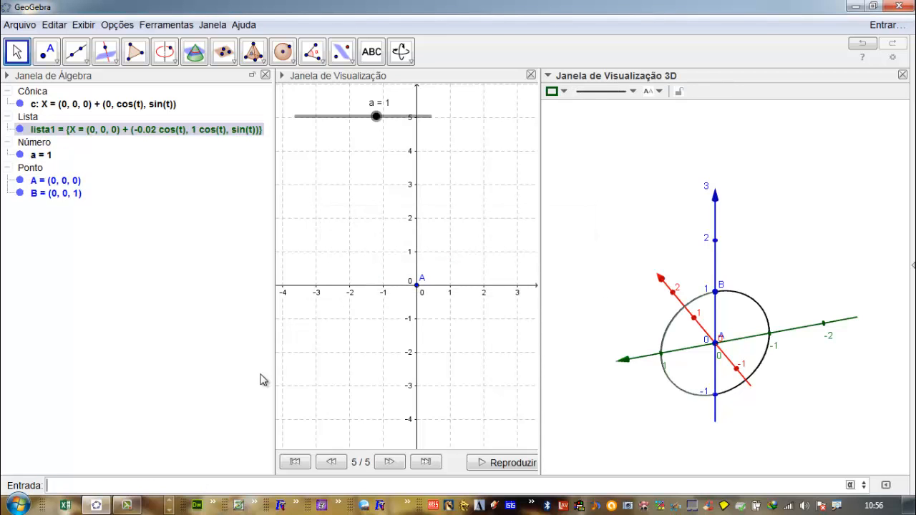
- Try slider a at 4.8, and configure it with minimum 0, maximum 360 and increment 1
left_click_drag(376, 118, 428, 145)
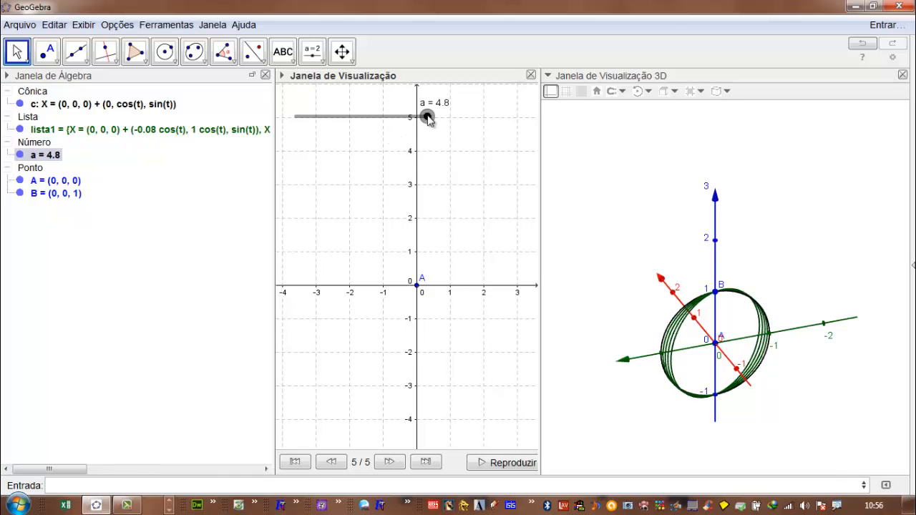
right_click(427, 117)
left_click(467, 262)
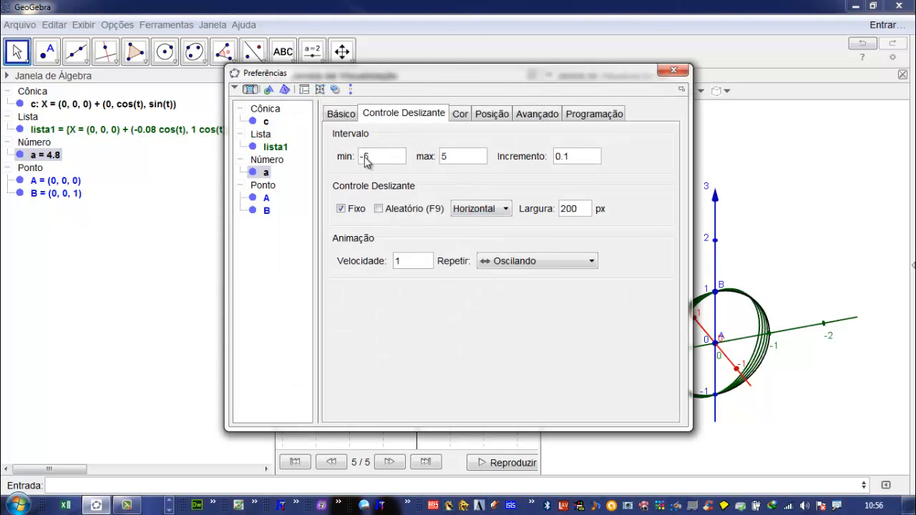
left_click_drag(368, 157, 341, 160)
type("00")
left_click_drag(462, 164, 412, 163)
type("360")
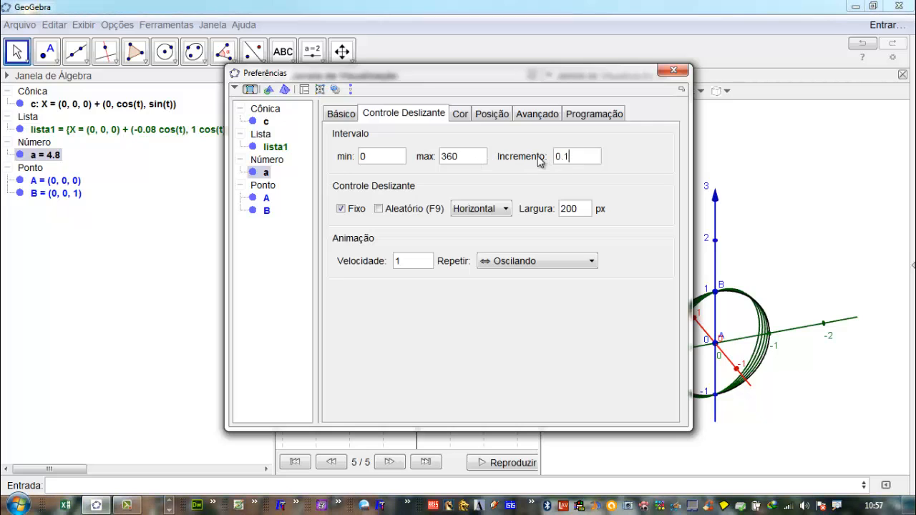
left_click_drag(574, 156, 545, 158)
type("1")
left_click(471, 159)
left_click(678, 74)
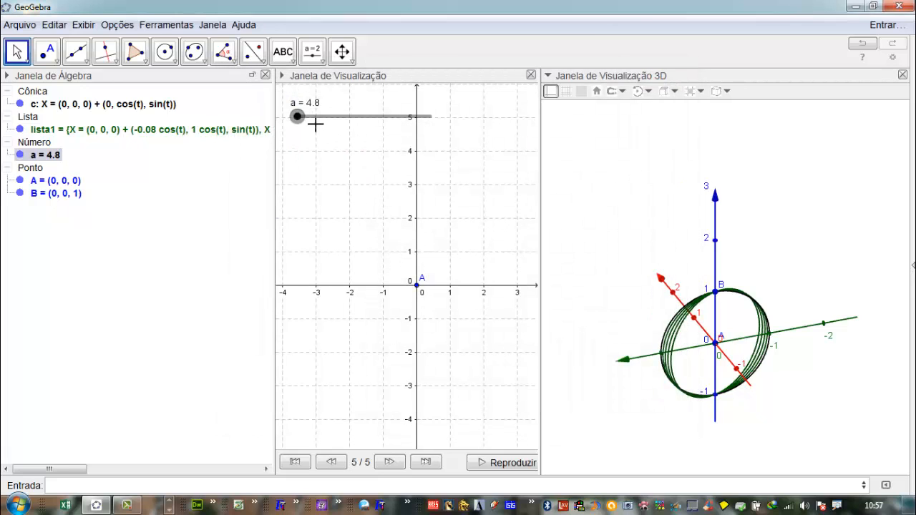
- Set slider a to 4 and start its animation
mouse_move(300, 129)
left_mouse_down()
mouse_move(291, 133)
mouse_move(324, 130)
mouse_move(300, 137)
left_mouse_up()
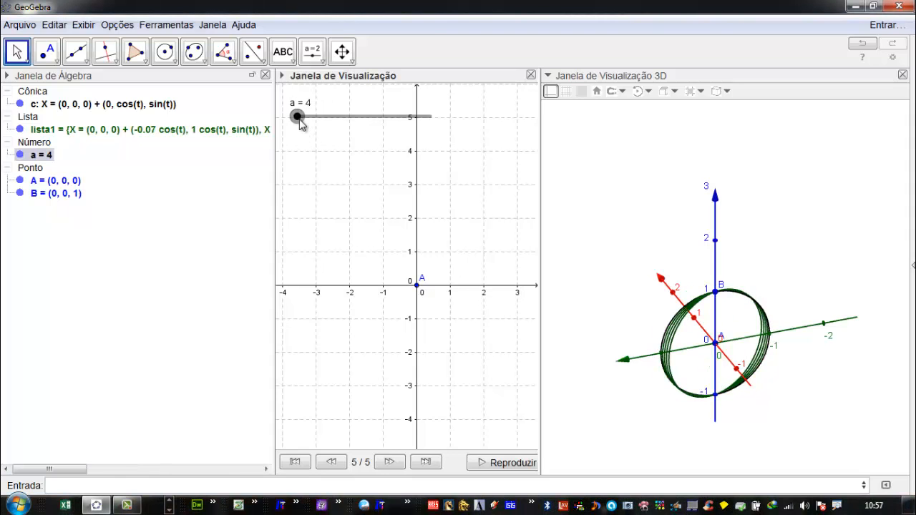
right_click(297, 116)
left_click(335, 176)
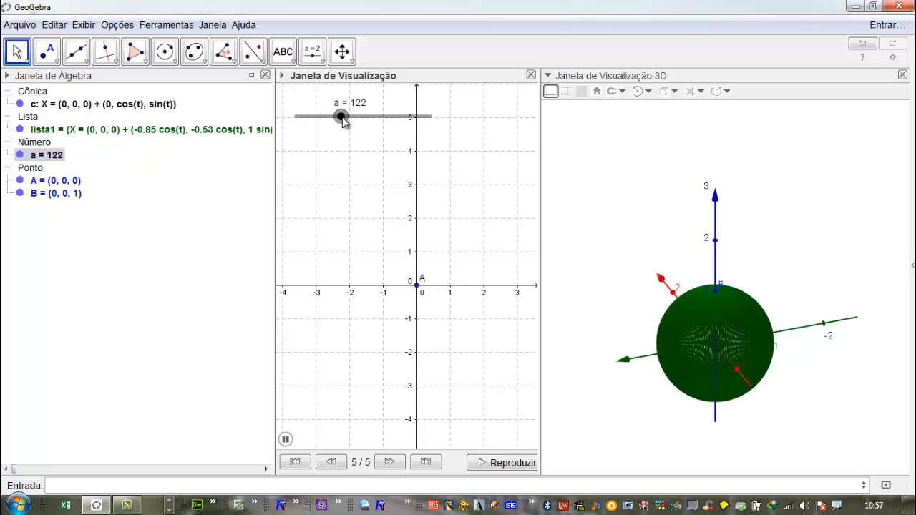
- Stop the animation of slider a
right_click(342, 117)
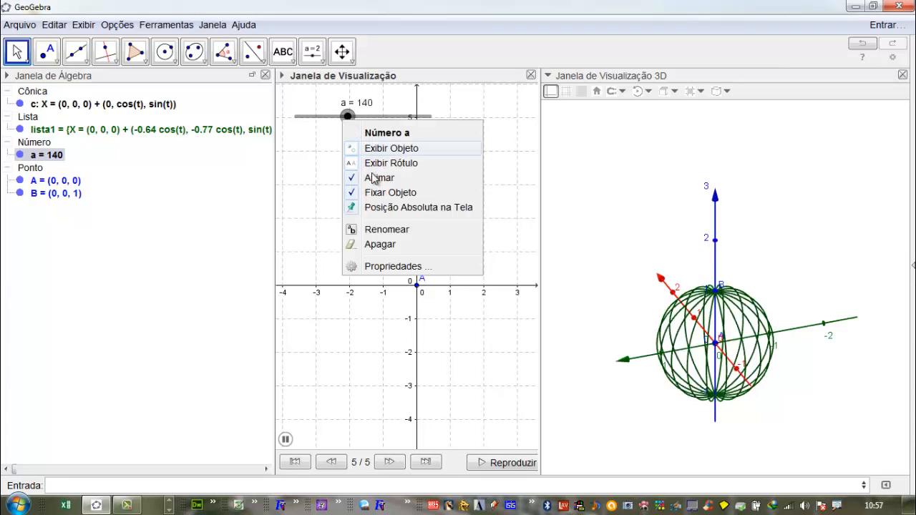
left_click(525, 141)
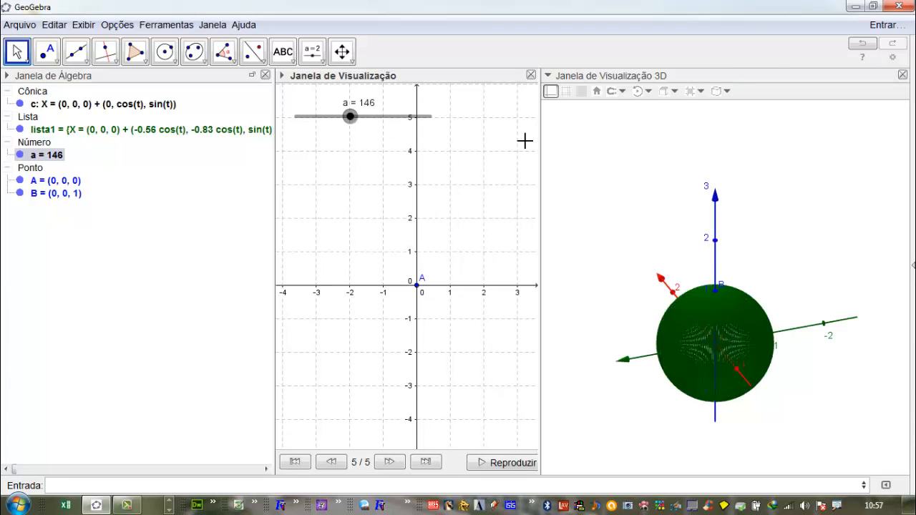
right_click(351, 117)
left_click(389, 176)
right_click(360, 116)
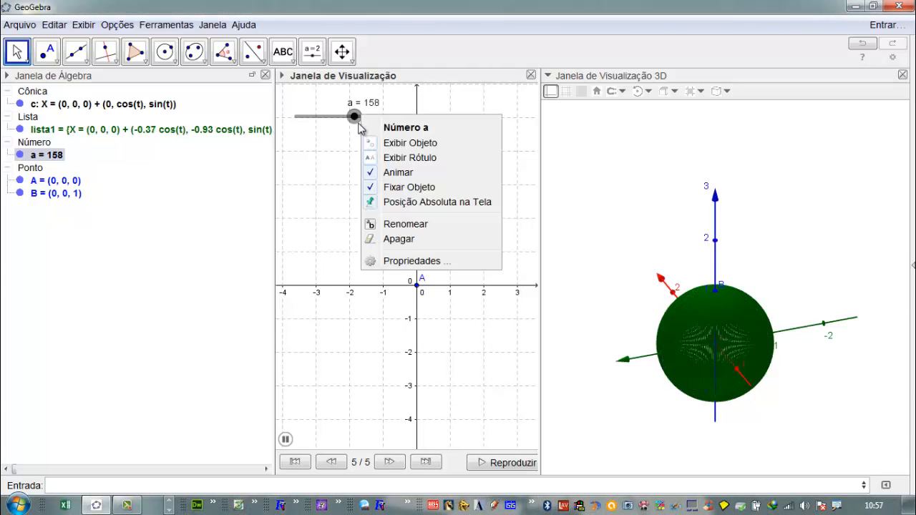
left_click(390, 175)
- Set the maximum of slider a to 180 in its properties and close the preferences
right_click(360, 118)
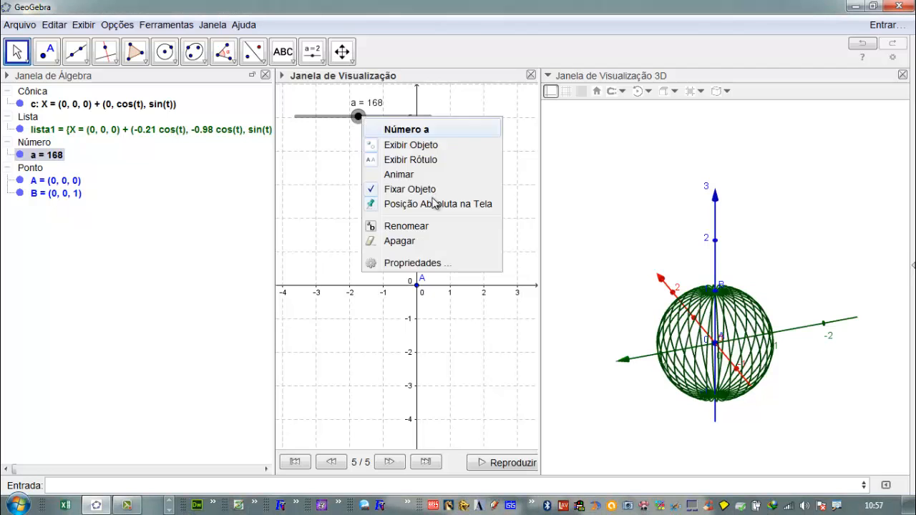
left_click(400, 262)
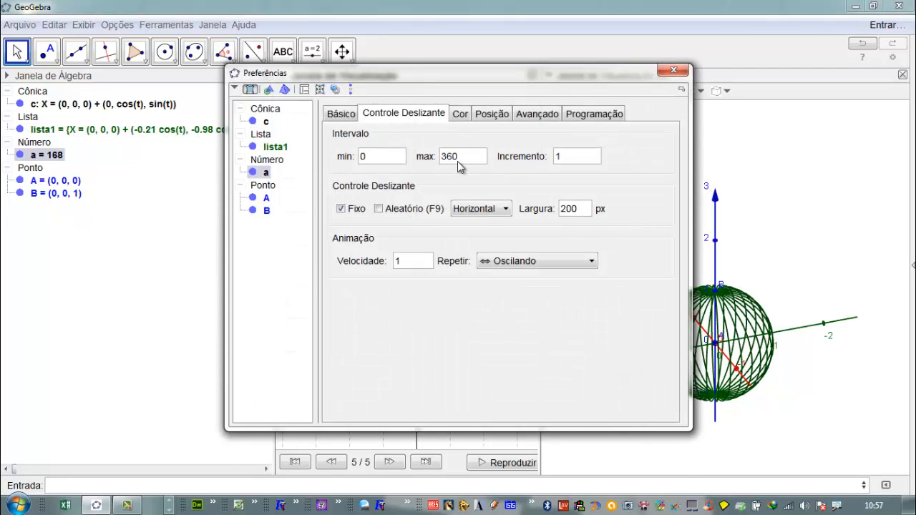
double_click(446, 156)
type("180")
left_click(379, 157)
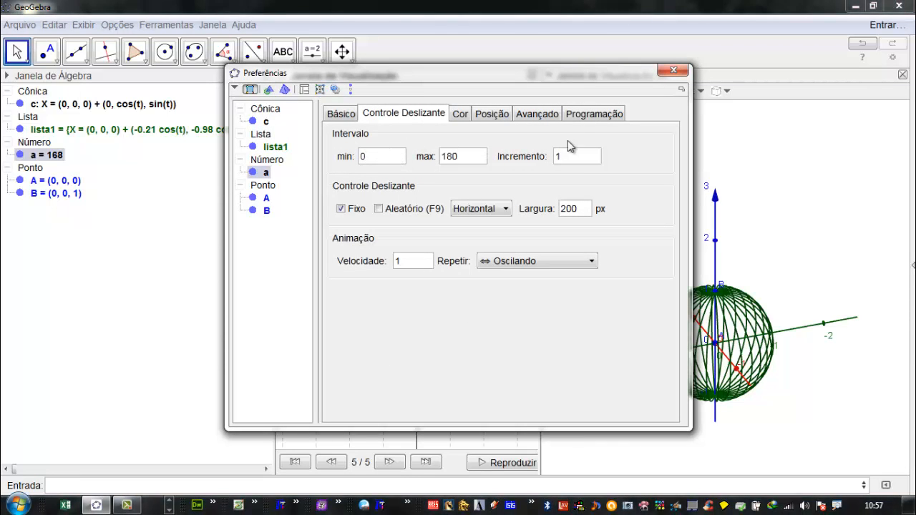
left_click_drag(621, 76, 517, 143)
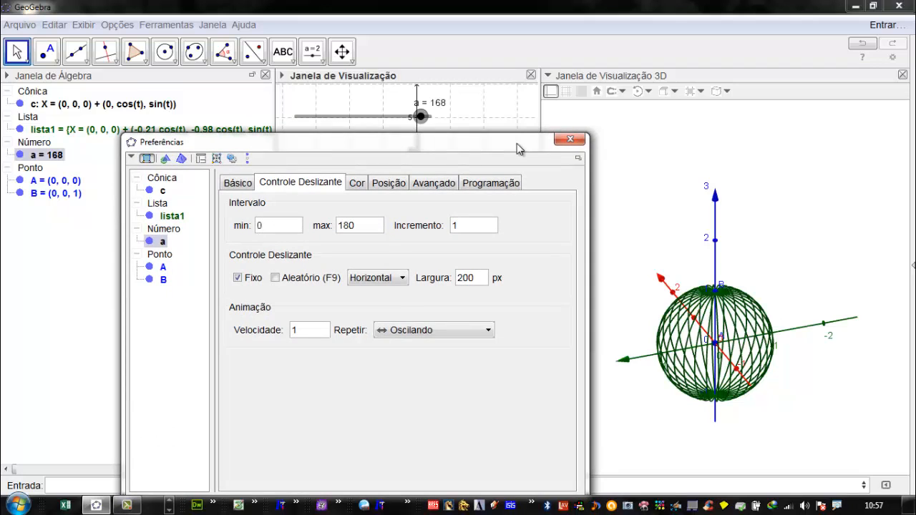
left_click(78, 131, "ctrl")
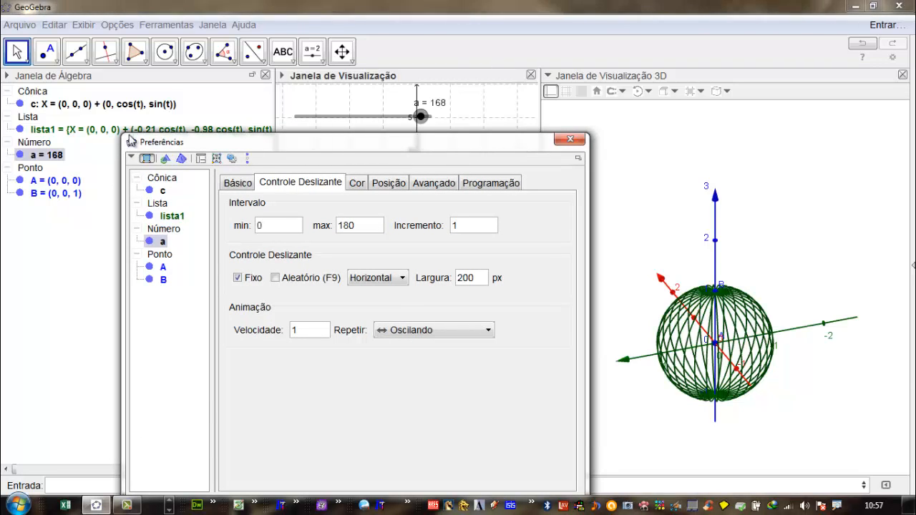
left_click(78, 134, "ctrl")
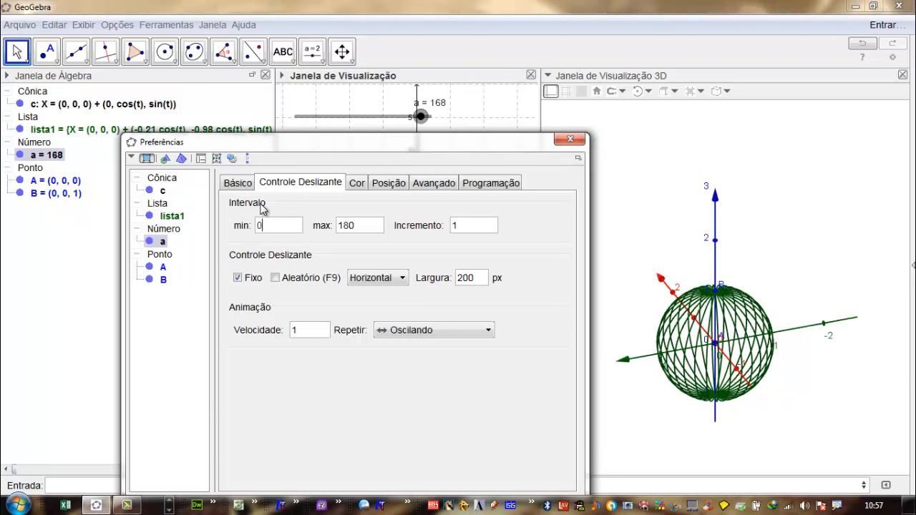
left_click(570, 139)
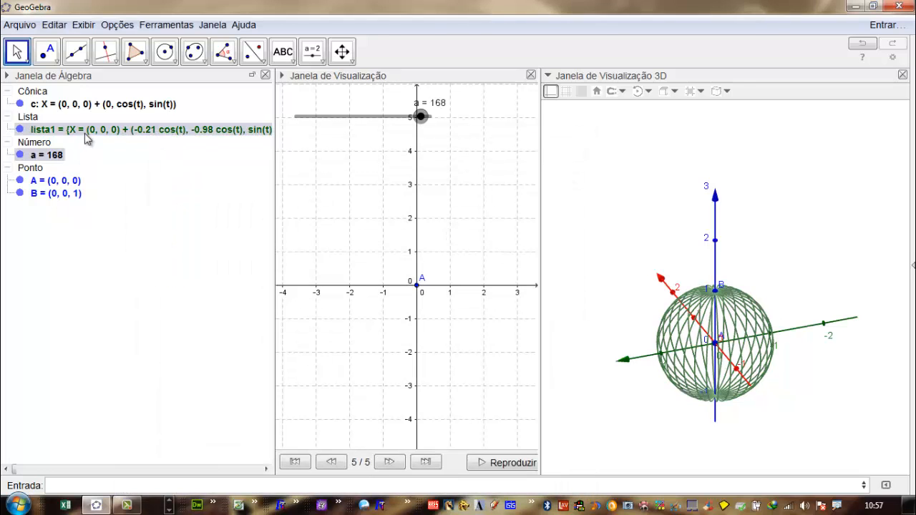
- Redefine lista1 so the Girar angle is (i)° instead of (a i)°, keeping i from 1 to a
double_click(122, 129)
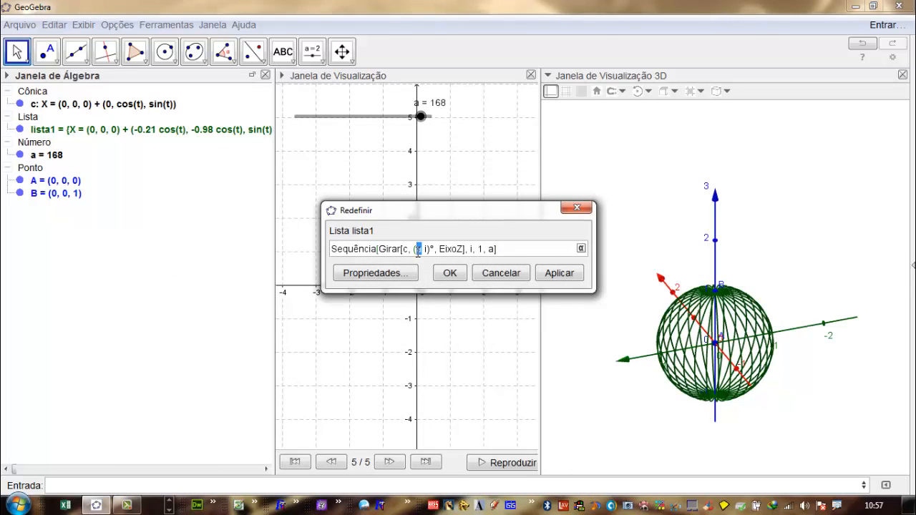
key("BackSpace")
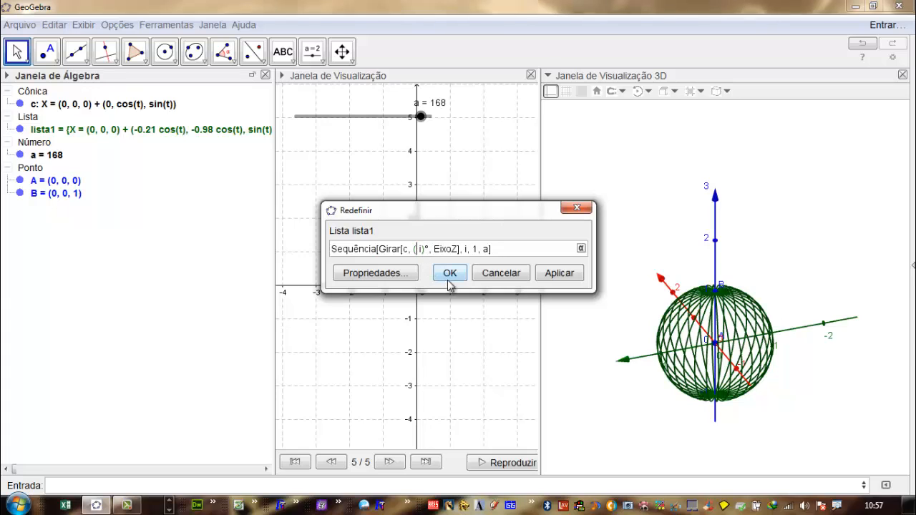
left_click(558, 276)
left_click(450, 273)
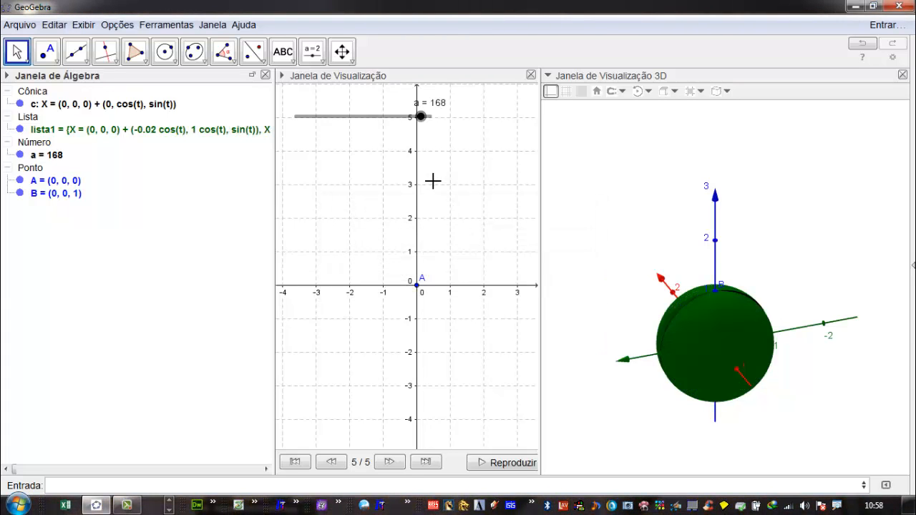
- Bring slider a down to 0 to collapse the rotated circles in the 3D view
left_click(420, 116)
left_click_drag(420, 117, 295, 158)
left_click_drag(782, 365, 723, 363)
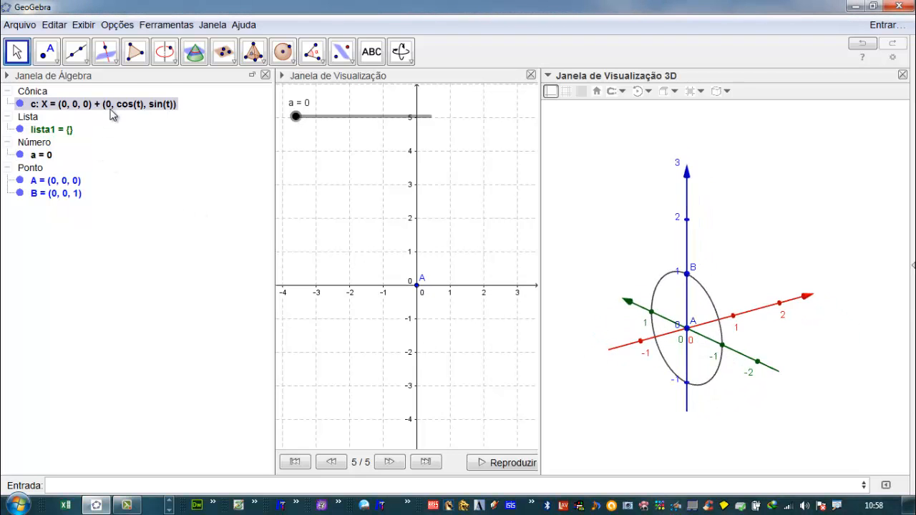
left_click(296, 117)
left_click_drag(297, 117, 294, 150)
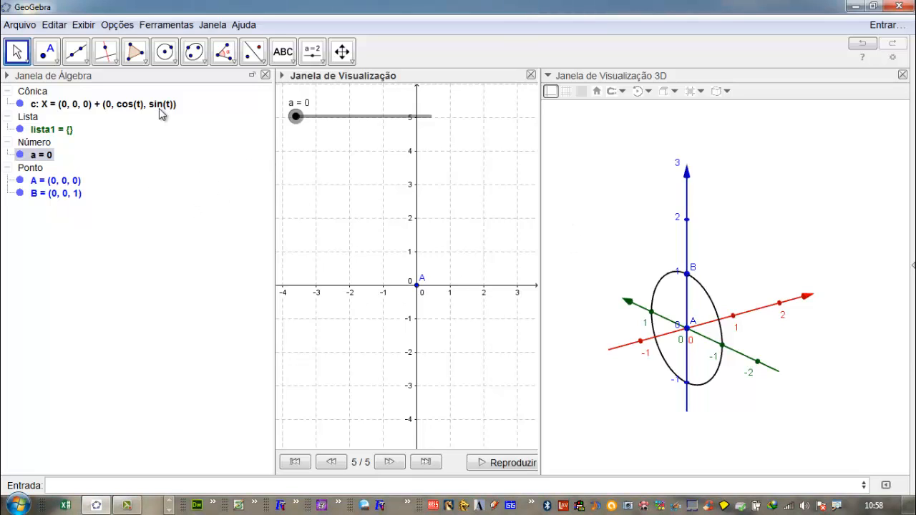
left_click_drag(159, 109, 151, 144)
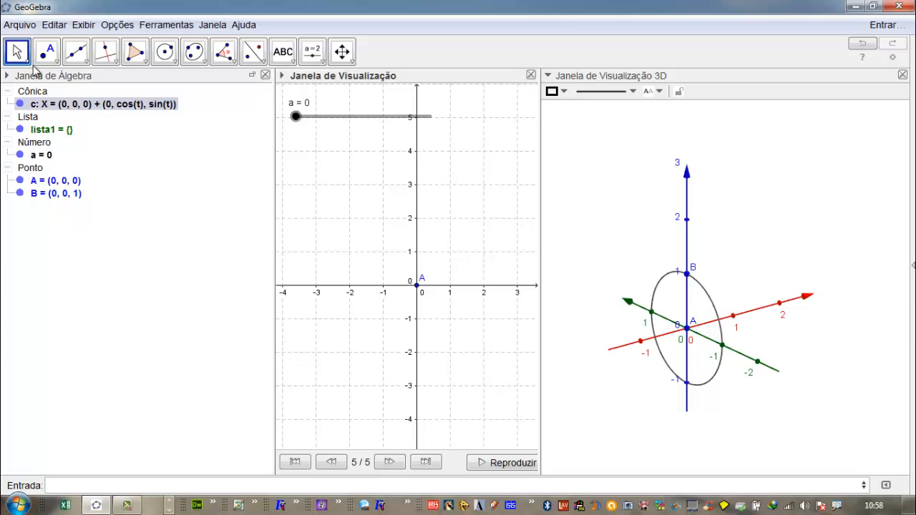
- Save the construction in DOCUMENTOS (D:) as "Aula Transladar - Girar - Sequências - Salvar"
left_click(20, 24)
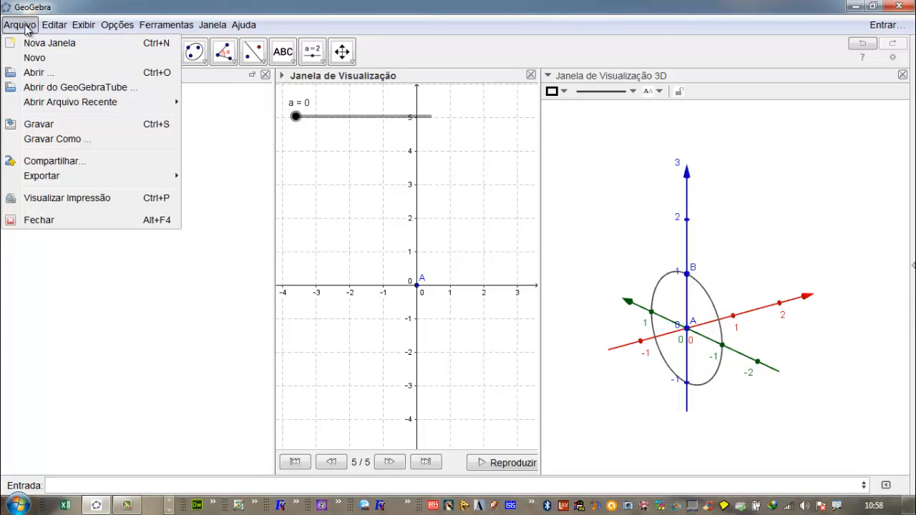
left_click(45, 123)
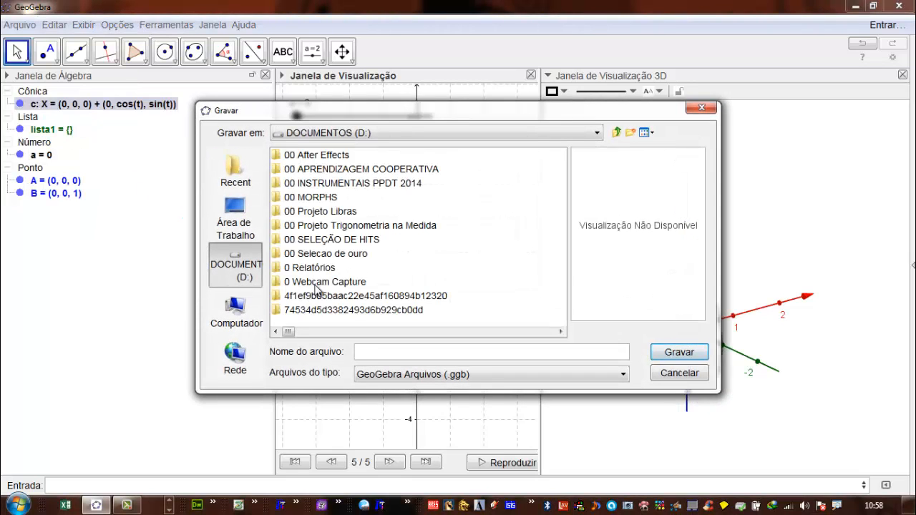
type("Aula Translada")
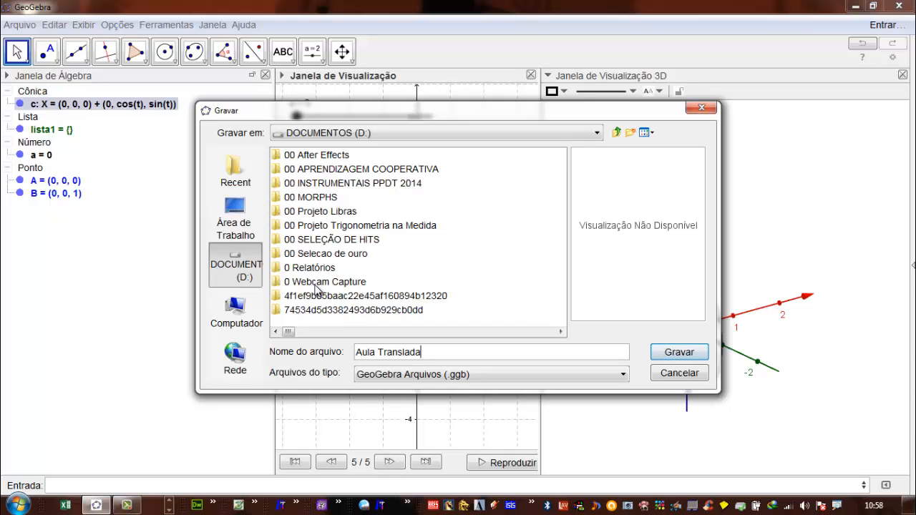
type("r - Girar")
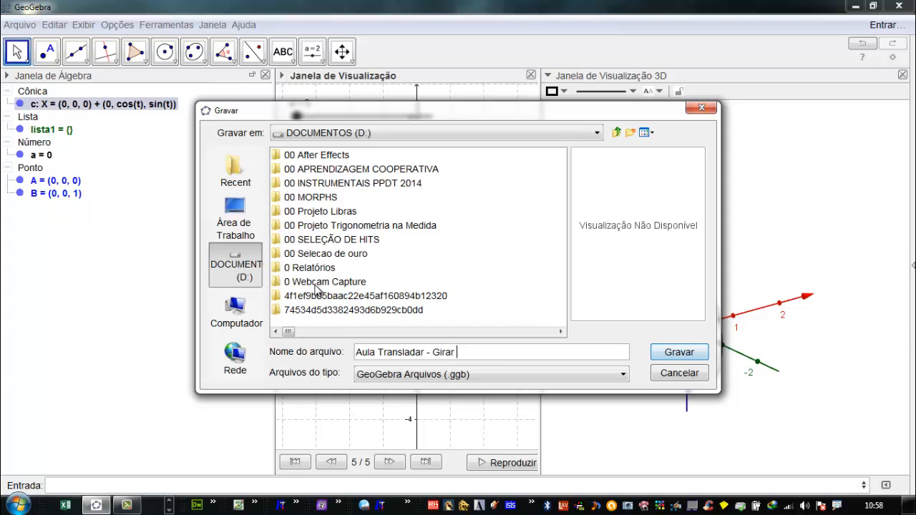
type("Sequências - Salvar")
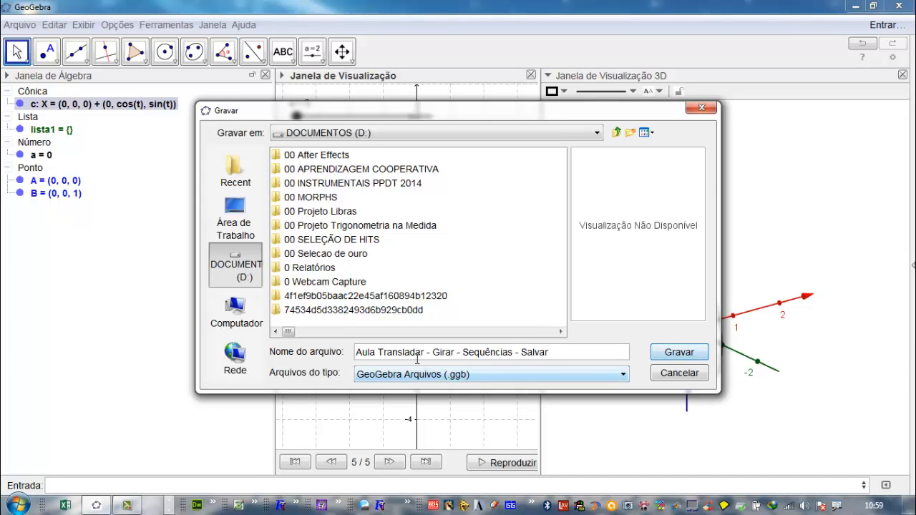
left_click(680, 355)
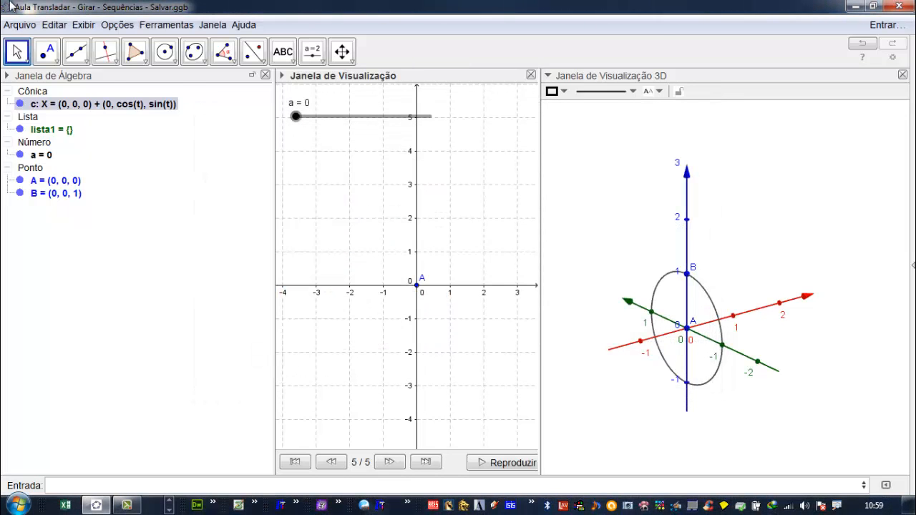
- Close GeoGebra, relaunch it from the desktop dock and maximize its window
left_click(19, 24)
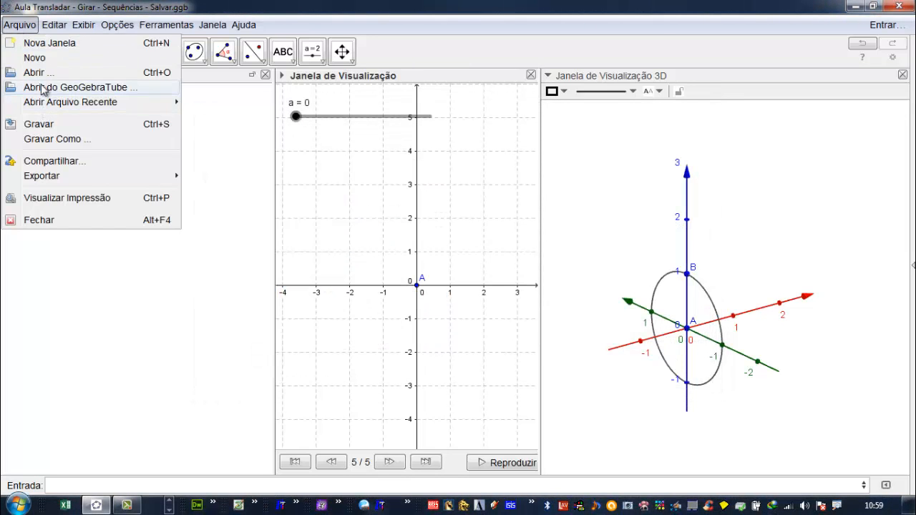
left_click(52, 220)
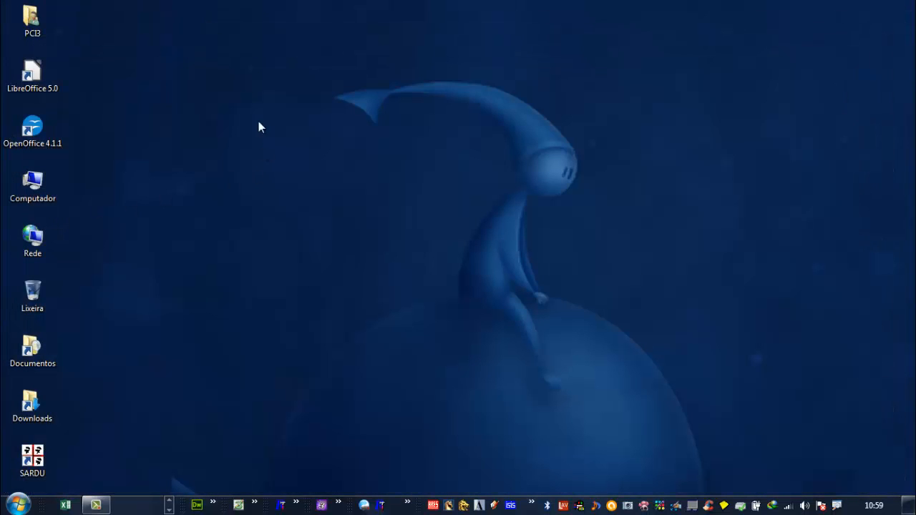
mouse_move(218, 5)
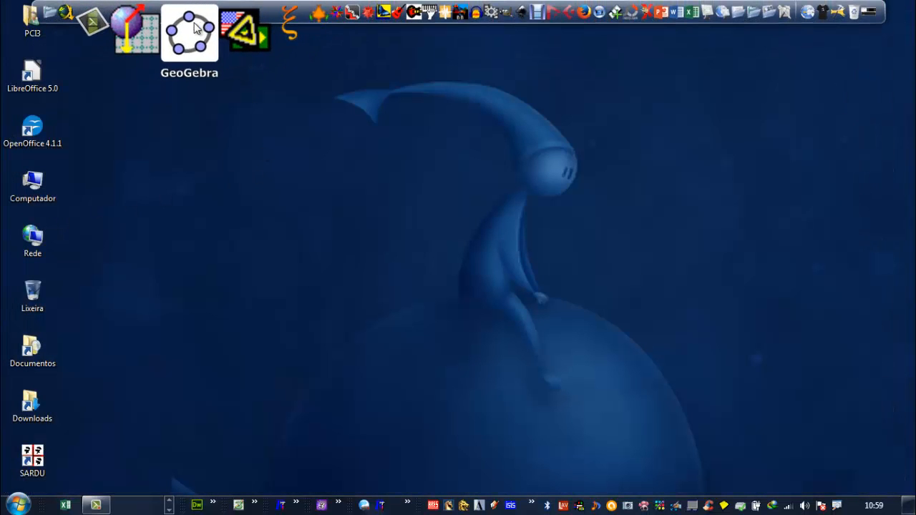
left_click(196, 26)
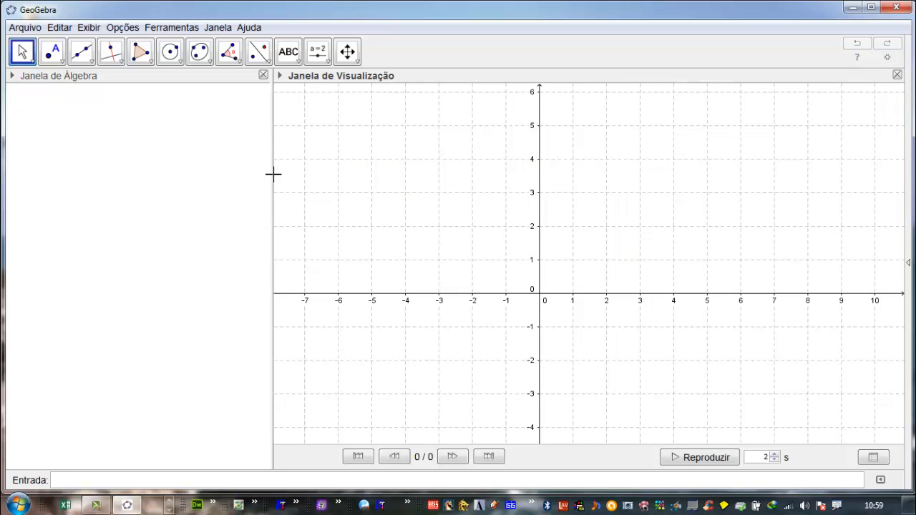
left_click(871, 7)
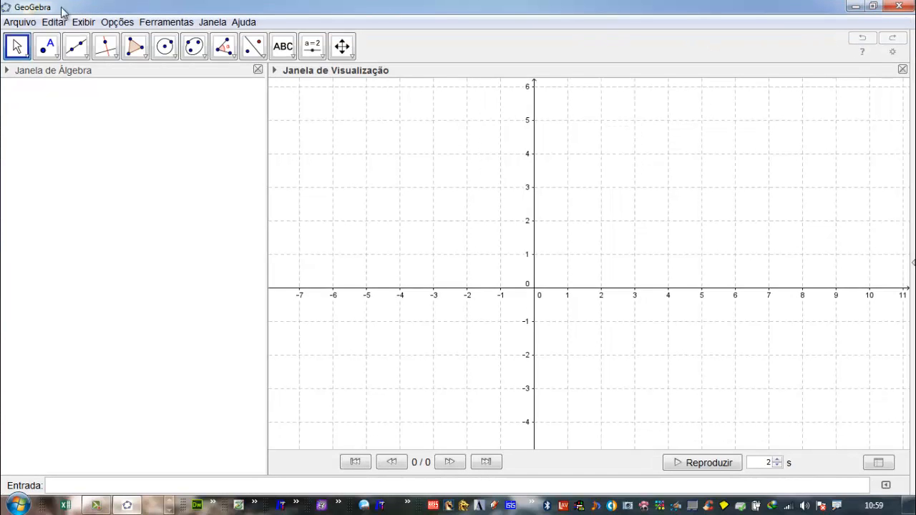
- Open the file "Aula Transladar - Girar - Sequências - Salvar" from DOCUMENTOS (D:)
left_click(20, 21)
left_click(32, 67)
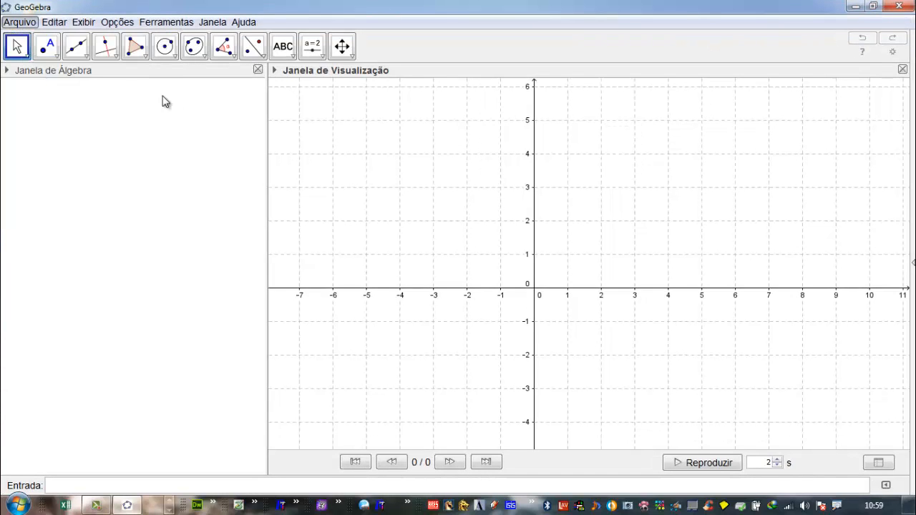
left_click_drag(290, 331, 506, 347)
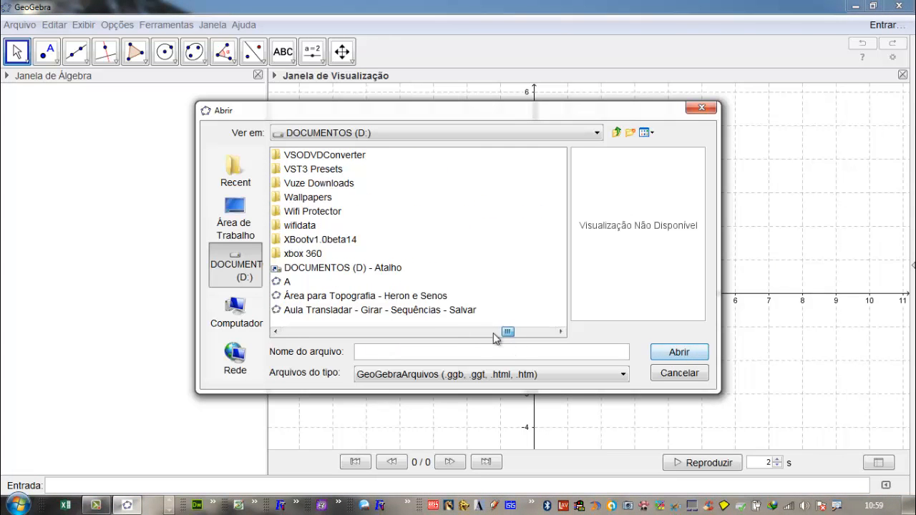
left_click(405, 313)
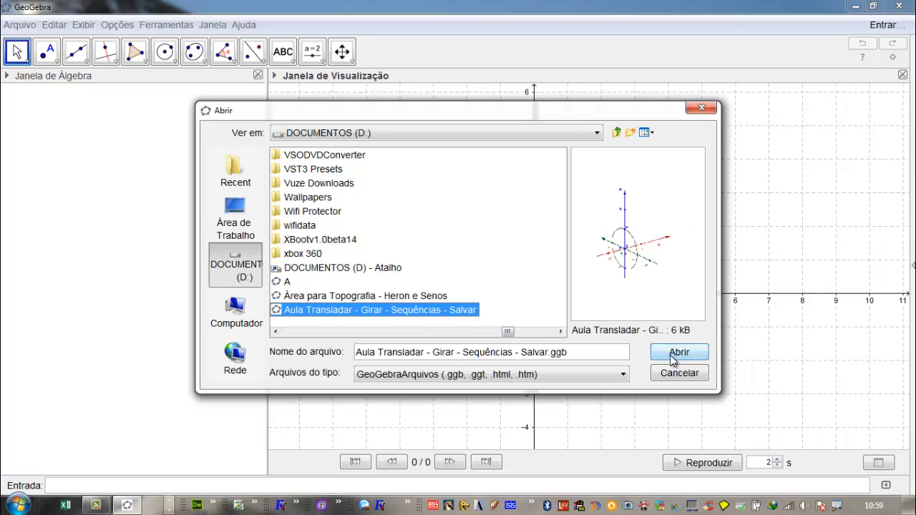
left_click(676, 352)
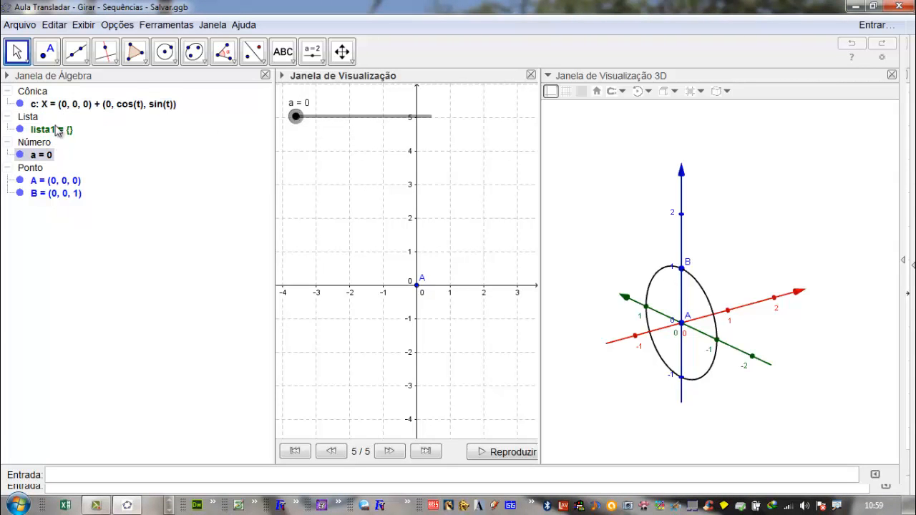
mouse_move(57, 131)
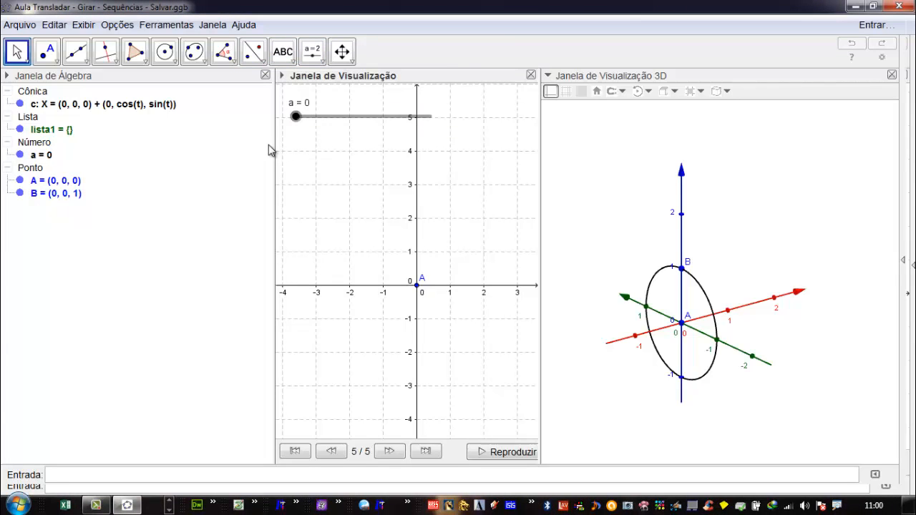
- Save a copy of the construction in DOCUMENTOS (D:) as "Aula Transladar - Girar - Sequências - Salvar - 02.ggb"
left_click(28, 26)
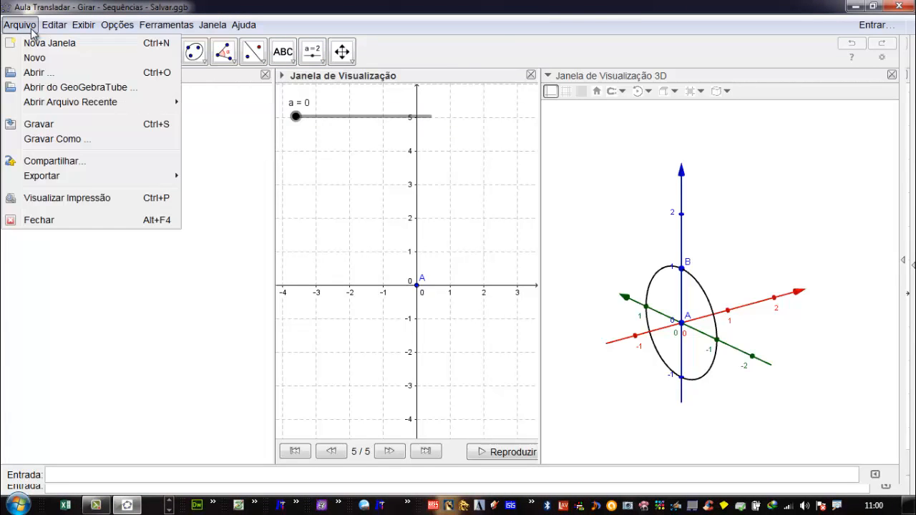
left_click(50, 139)
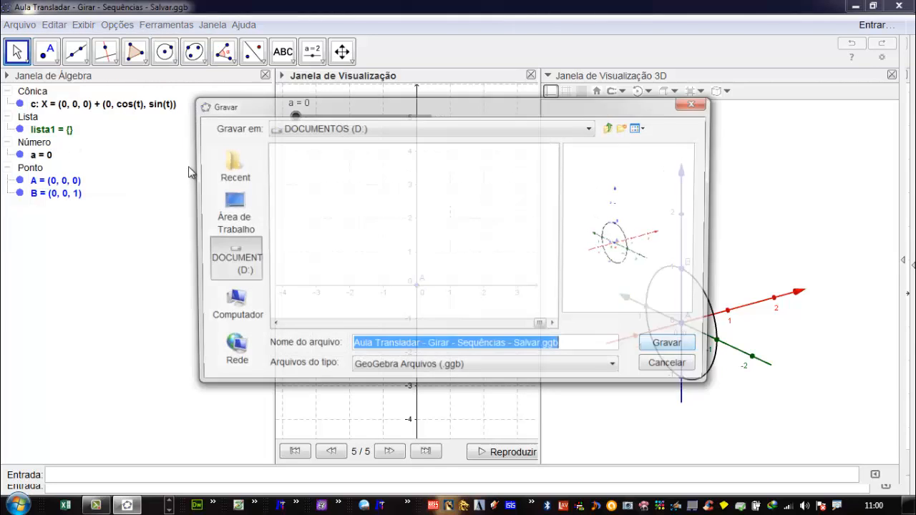
left_click(571, 349)
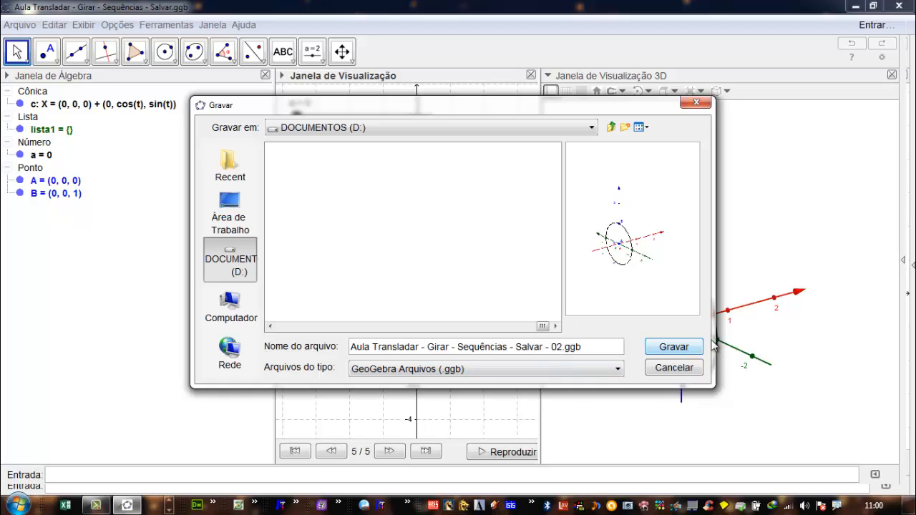
left_click(674, 348)
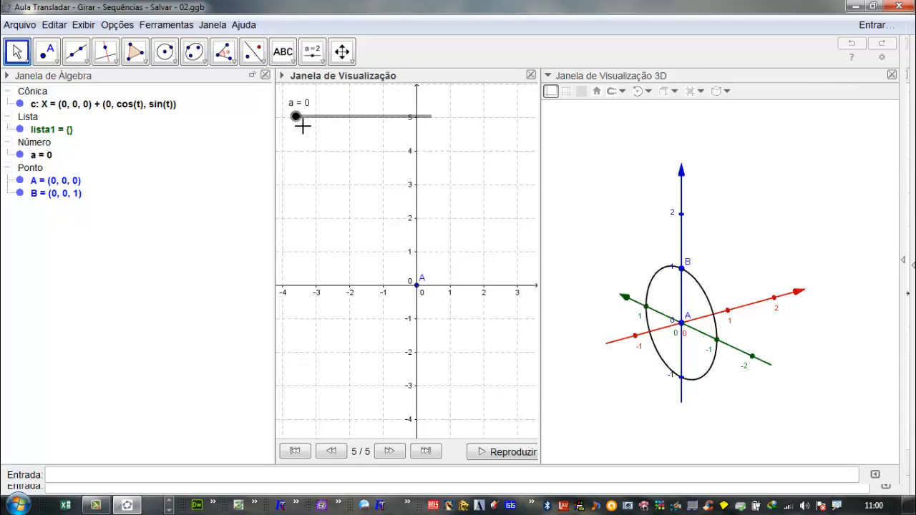
- Redefine lista1 to rotate the circle about the Y axis: Sequência[Girar[c, i°, EixoY], i, 1, a]
left_click(47, 132)
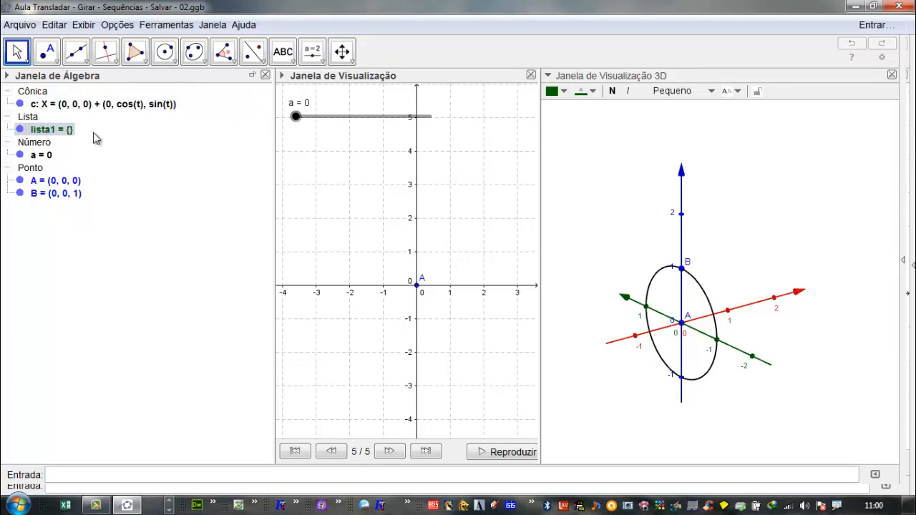
double_click(63, 134)
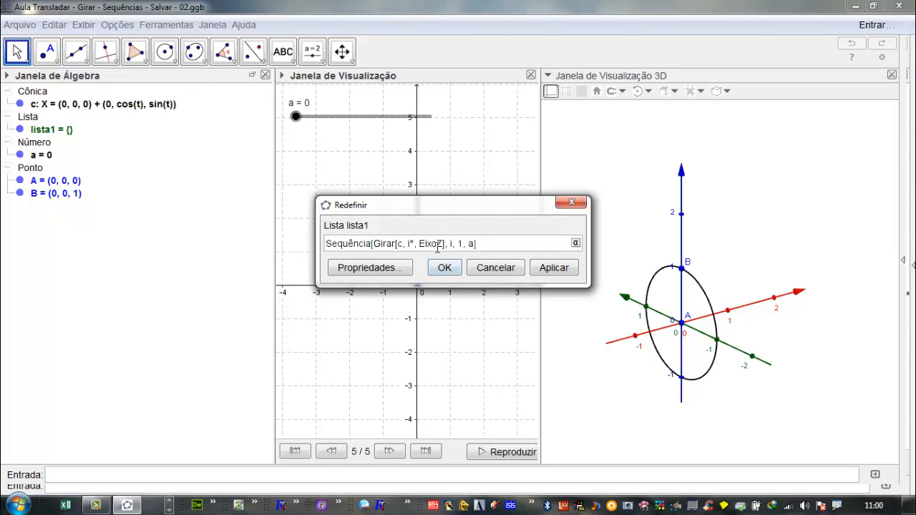
left_click_drag(444, 246, 438, 246)
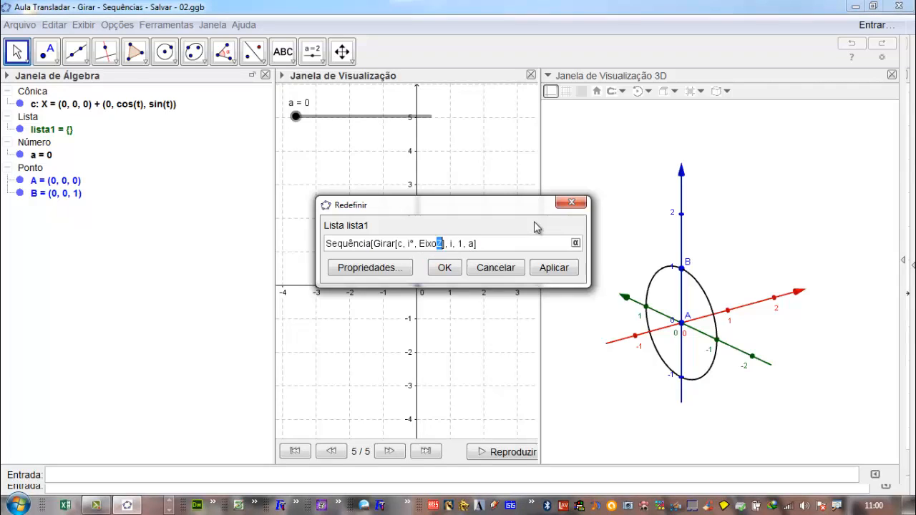
type("Y")
left_click(556, 269)
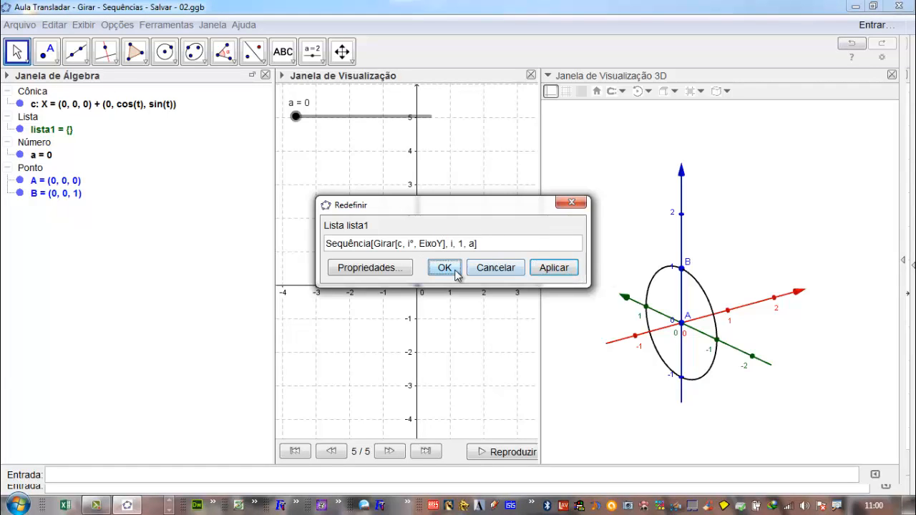
left_click(445, 268)
- Raise slider a to 180 to generate the full rotation and save the file under its current name
left_click_drag(296, 117, 446, 180)
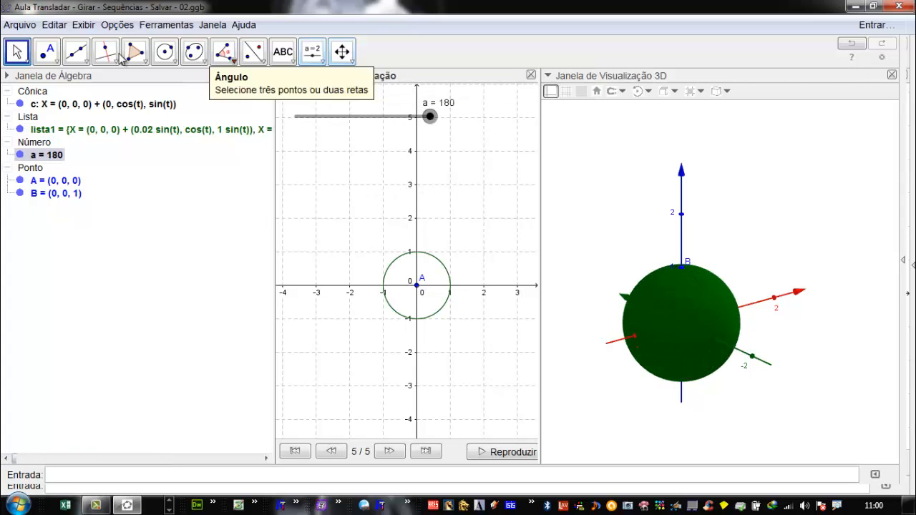
left_click(19, 24)
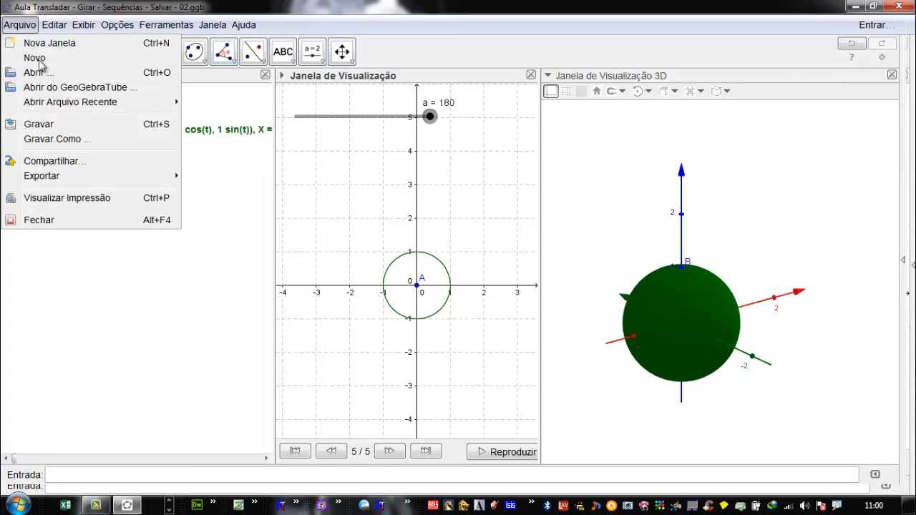
left_click(39, 125)
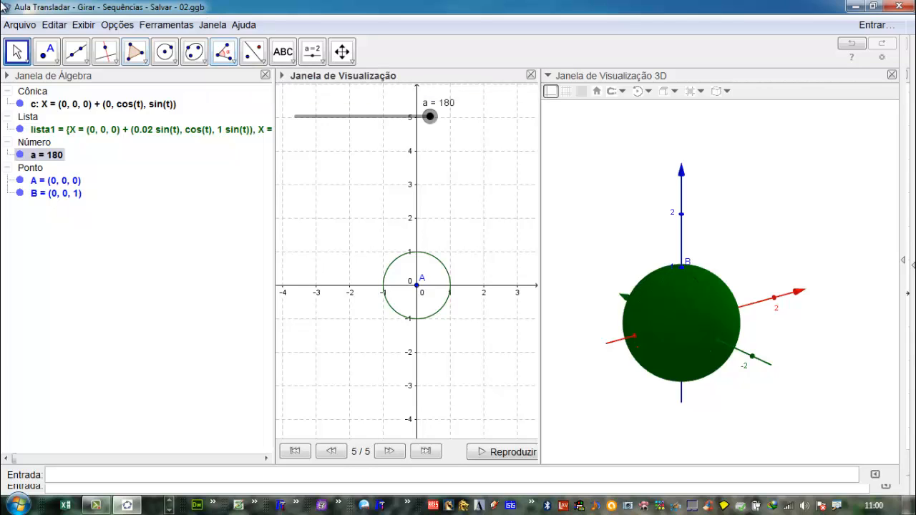
- Open the recent file "Aula Transladar - Girar - Sequências - Salvar.ggb" and run slider a up and back to 0
left_click(34, 25)
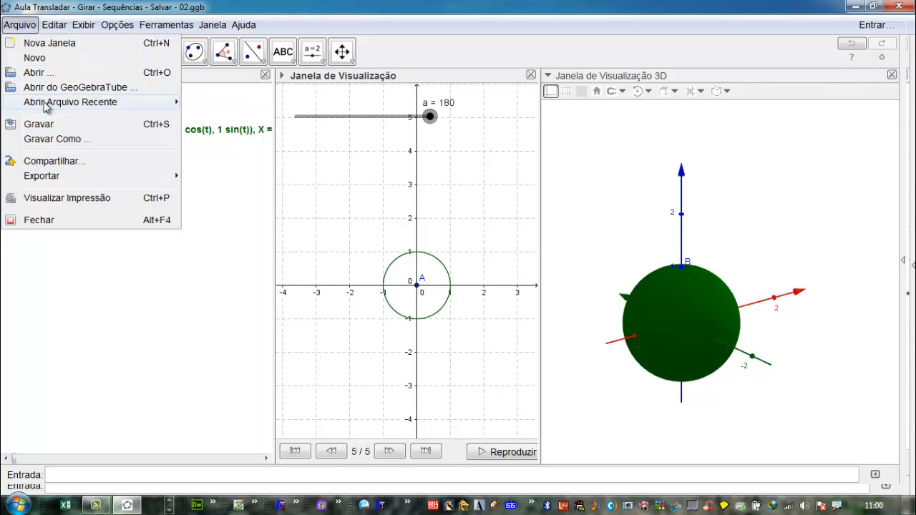
mouse_move(146, 103)
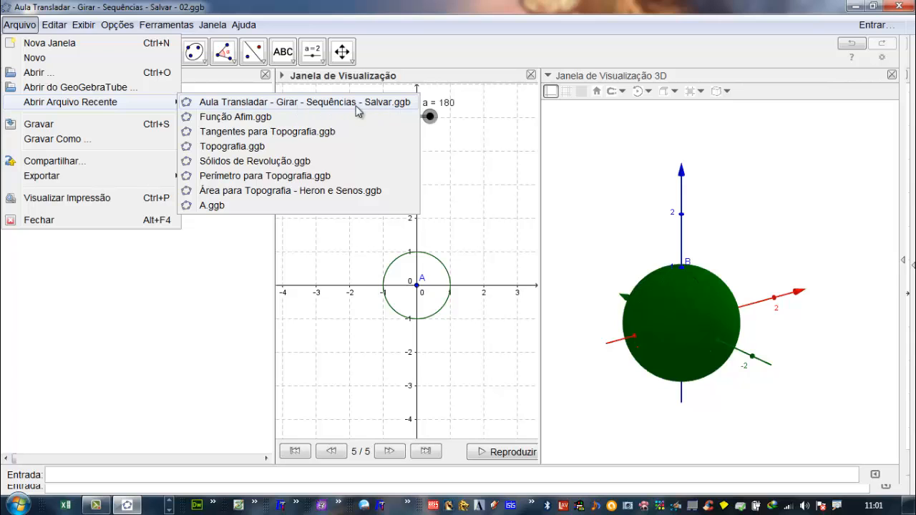
left_click(329, 103)
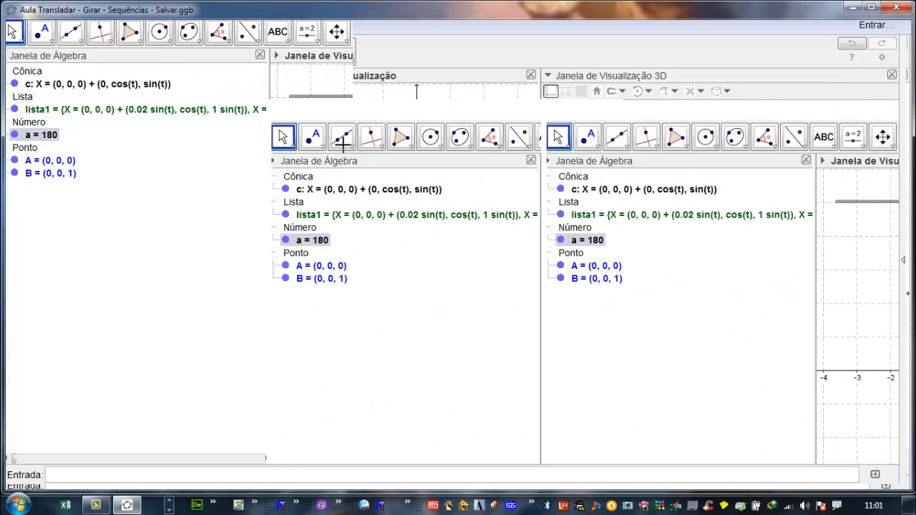
left_click_drag(304, 126, 501, 155)
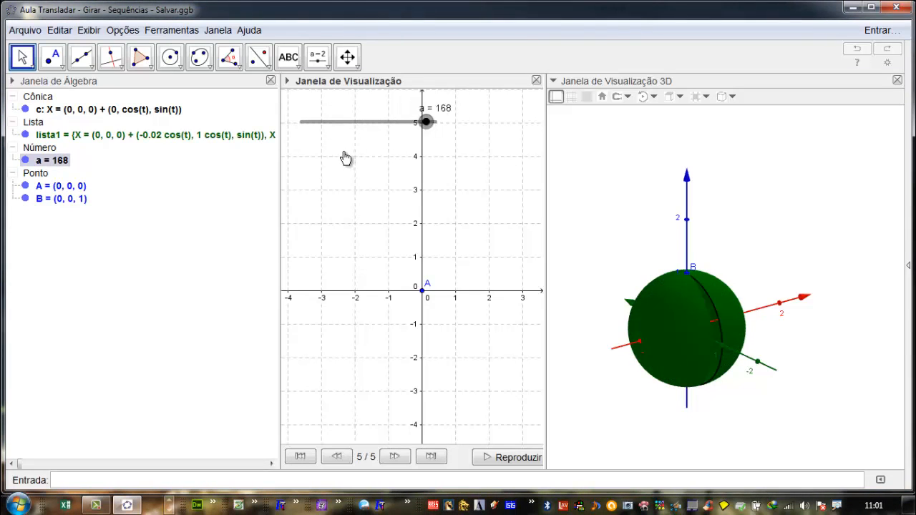
key("ctrl+z")
- Reopen the recent file "Aula Transladar - Girar - Sequências - Salvar - 02.ggb" without saving the current one
left_click(23, 30)
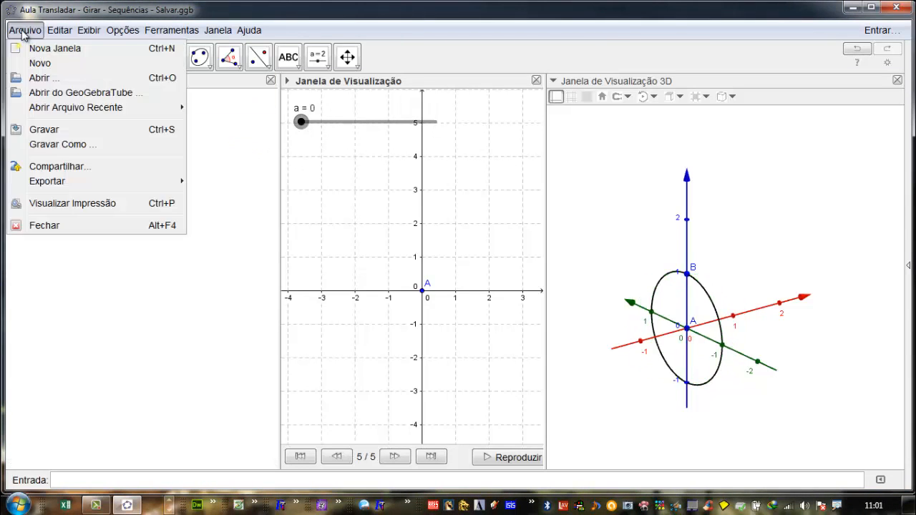
mouse_move(70, 109)
left_click(321, 122)
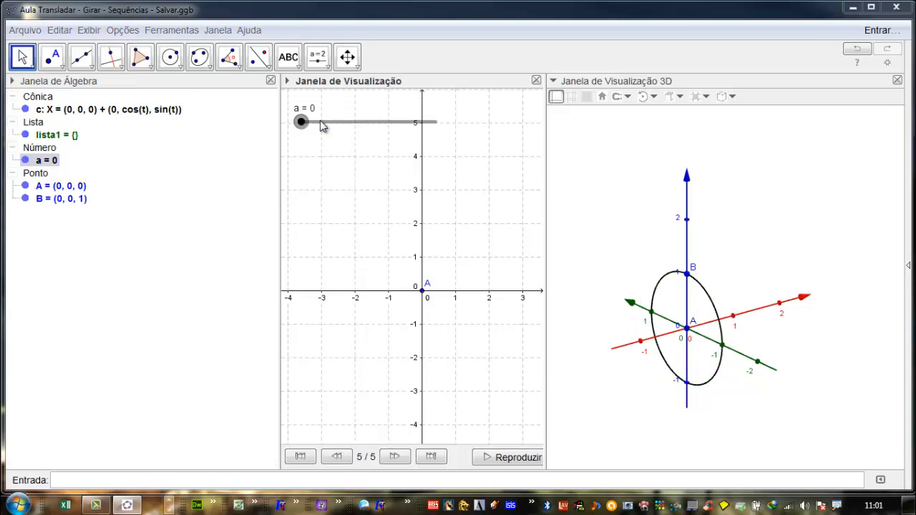
left_click(466, 267)
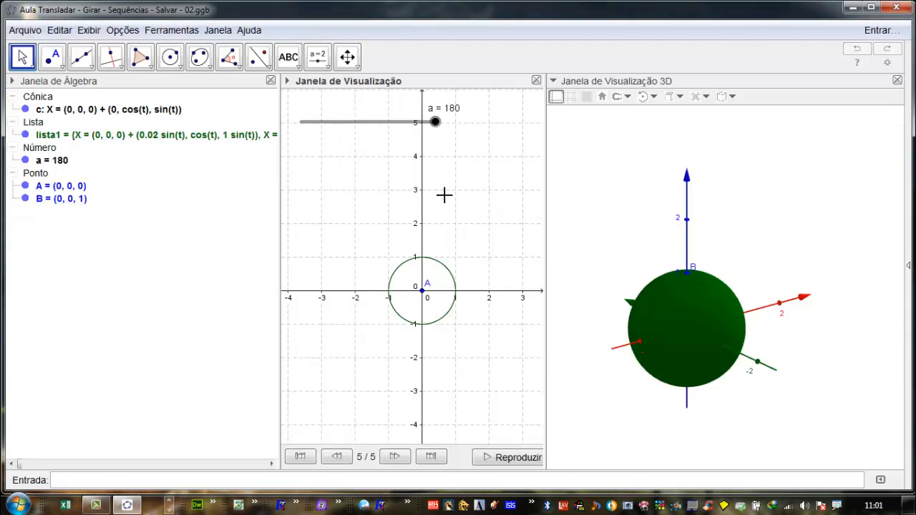
- Maximize the window with a slightly narrower Janela de Álgebra and bring slider a to 89
left_click_drag(435, 129, 482, 164)
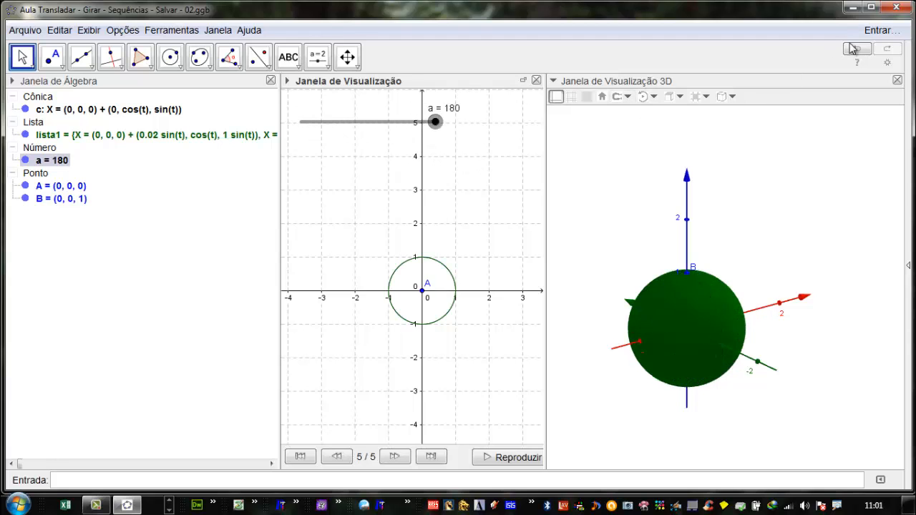
left_click(871, 7)
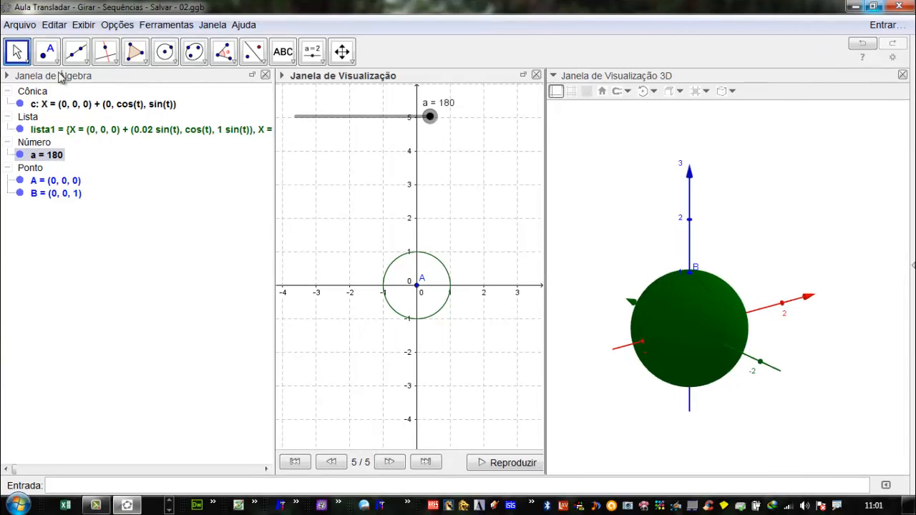
left_click_drag(275, 189, 251, 188)
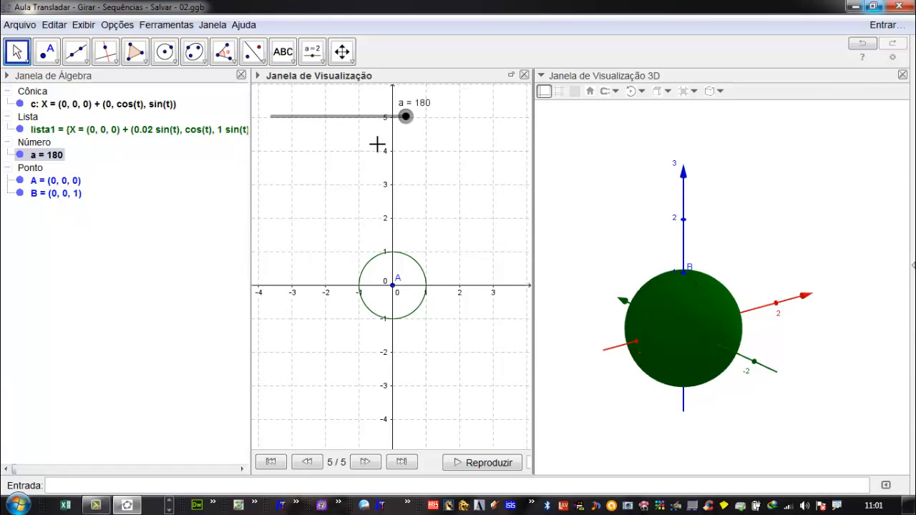
left_click_drag(406, 126, 326, 170)
- Switch the 3D view to the red-cyan glasses projection and set the view spinning
left_click(714, 91)
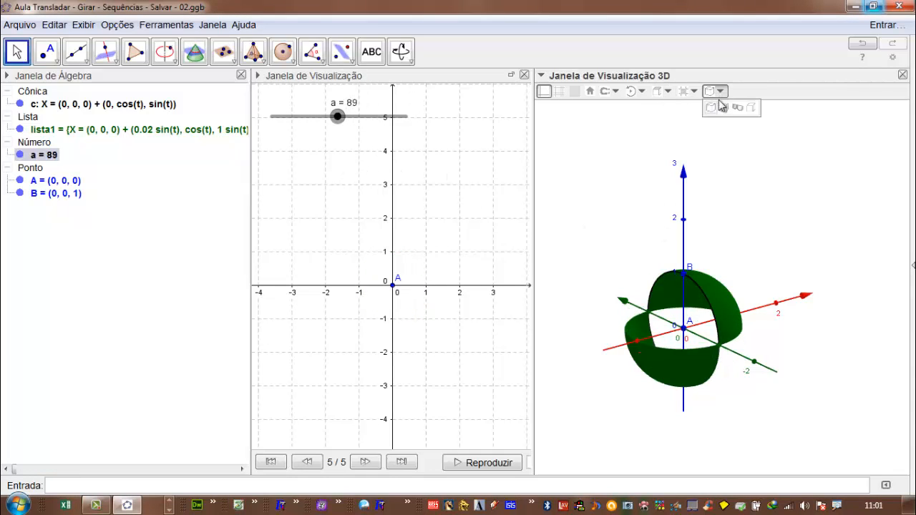
left_click(737, 110)
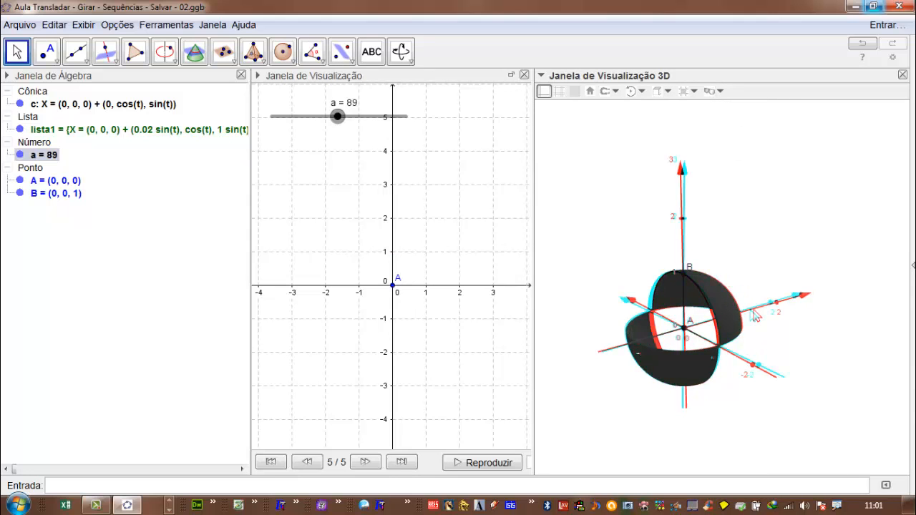
left_click_drag(753, 313, 616, 191)
- Start the animation of slider a so the rotated circles sweep automatically
right_click(337, 117)
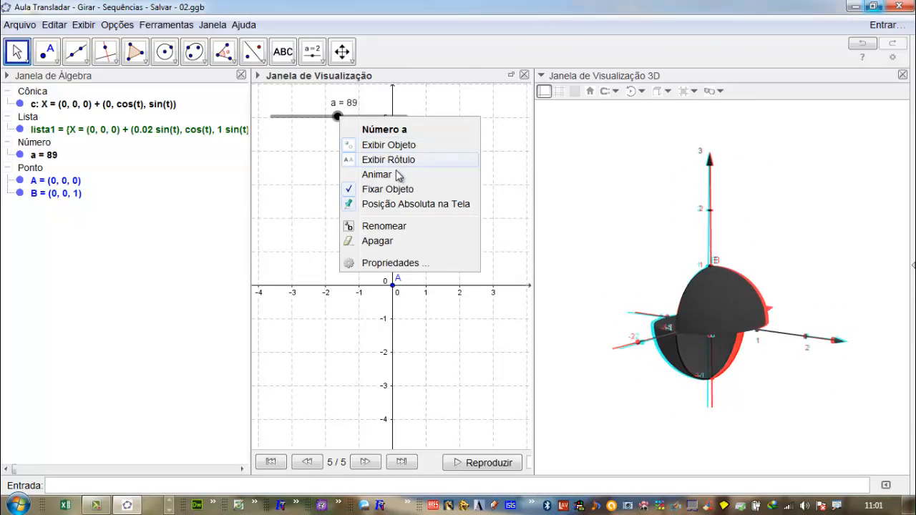
left_click(395, 176)
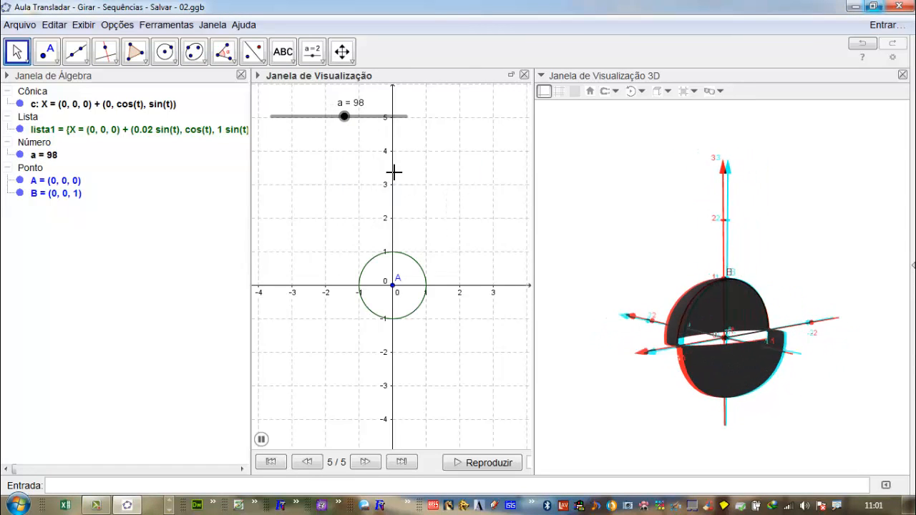